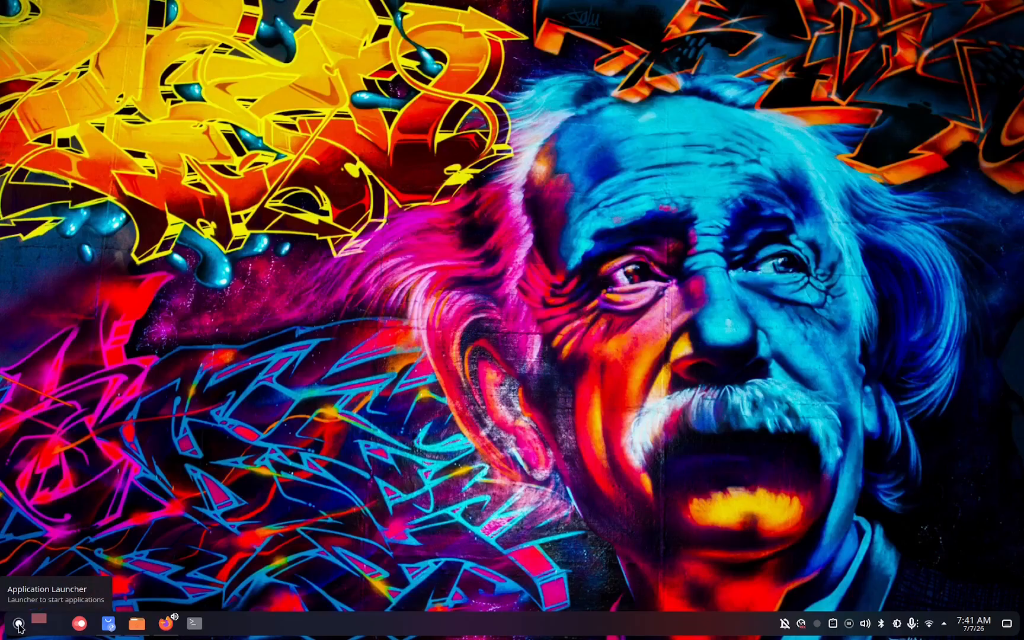
Launch Kdenlive from the Multimedia category of the application launcher.
click(18, 623)
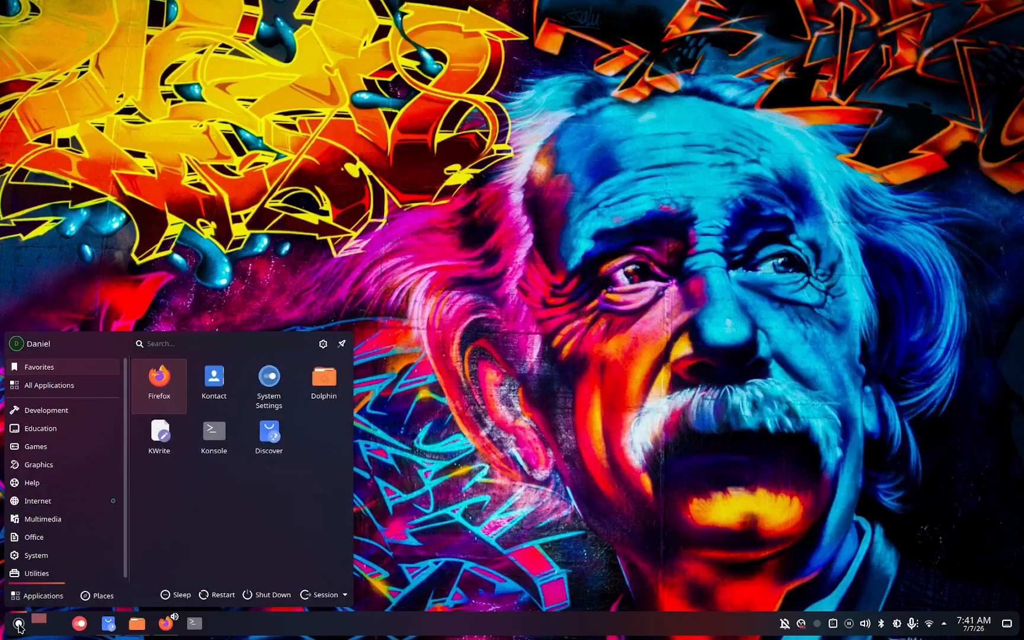
click(58, 520)
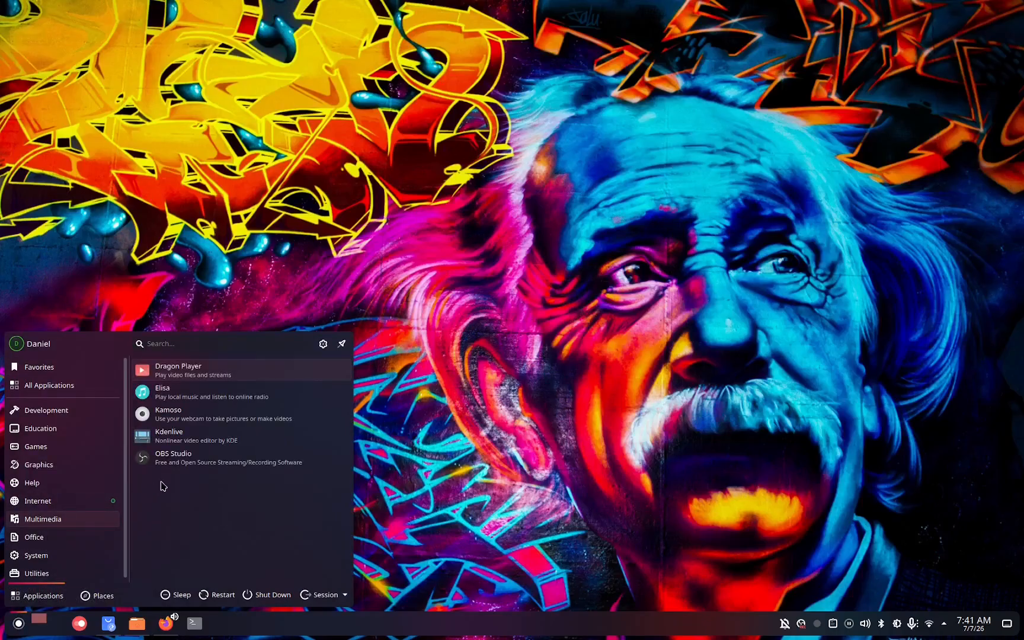
click(190, 436)
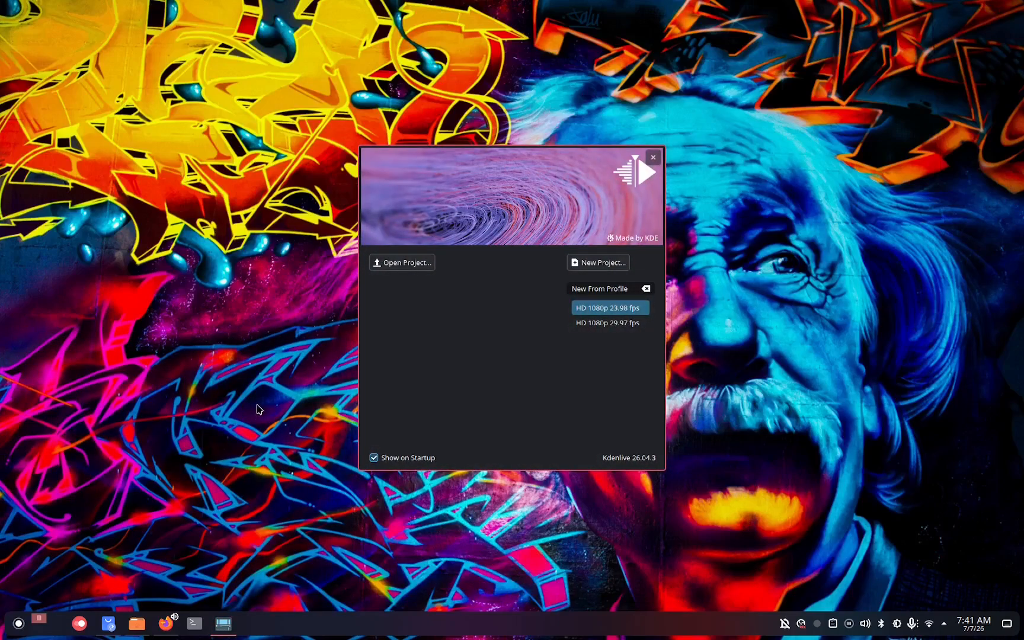
Create a new project with the HD 1080p 23.98 fps profile and maximize the editor window.
click(602, 262)
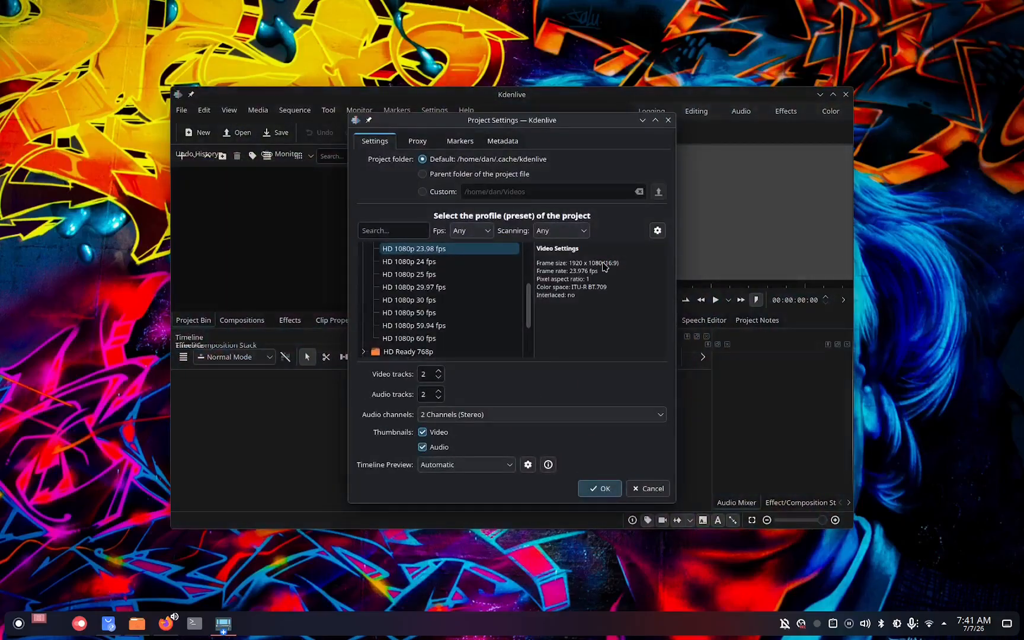
click(603, 489)
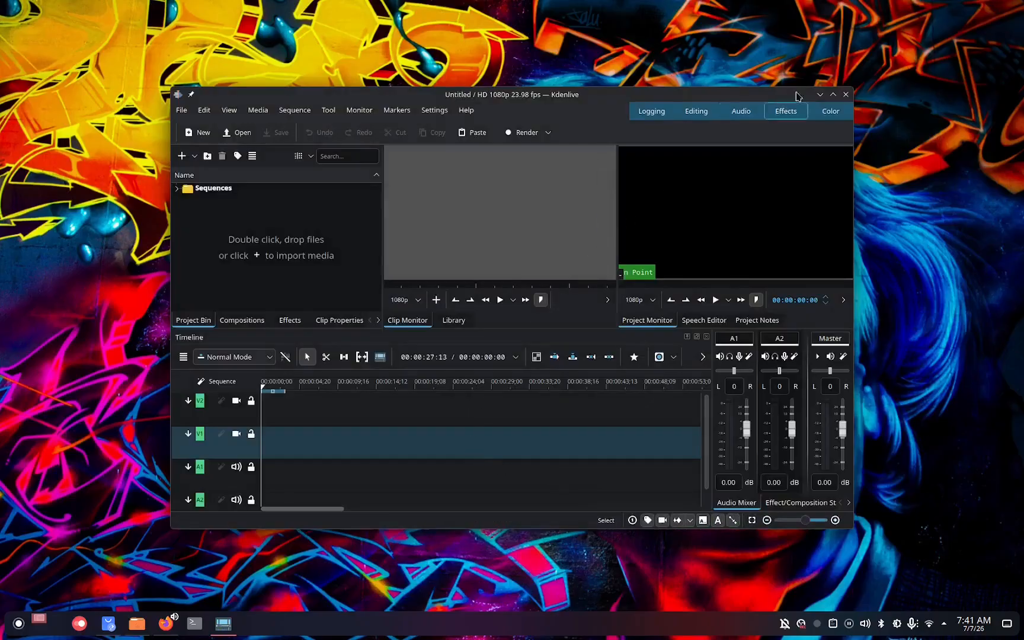
click(832, 94)
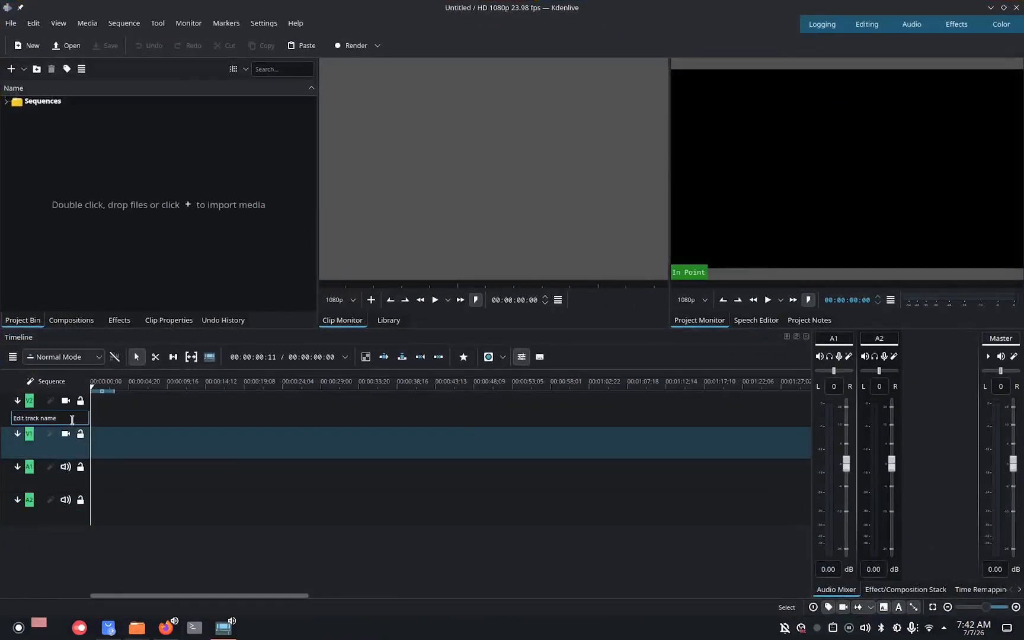
Insert one new video track above V2 in the timeline.
right_click(72, 419)
click(89, 427)
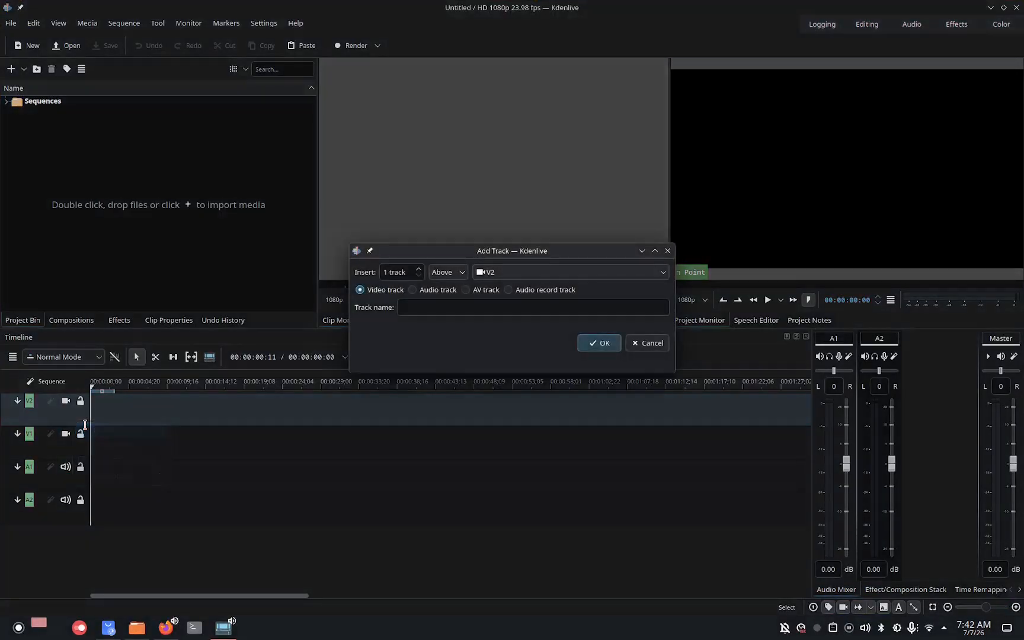
click(600, 343)
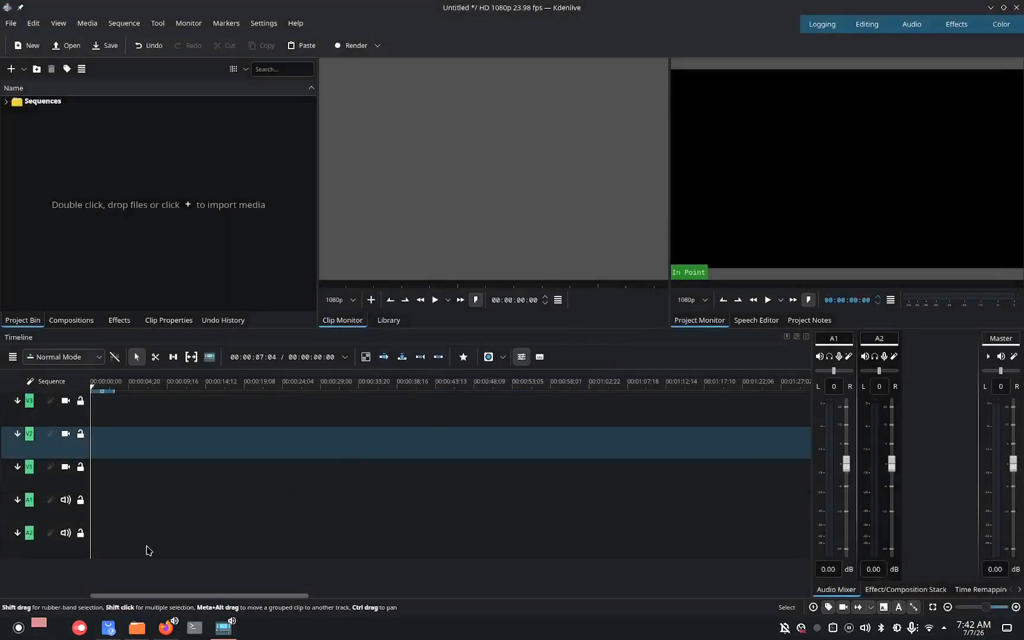
Insert one new audio track under A2 in the timeline.
right_click(81, 550)
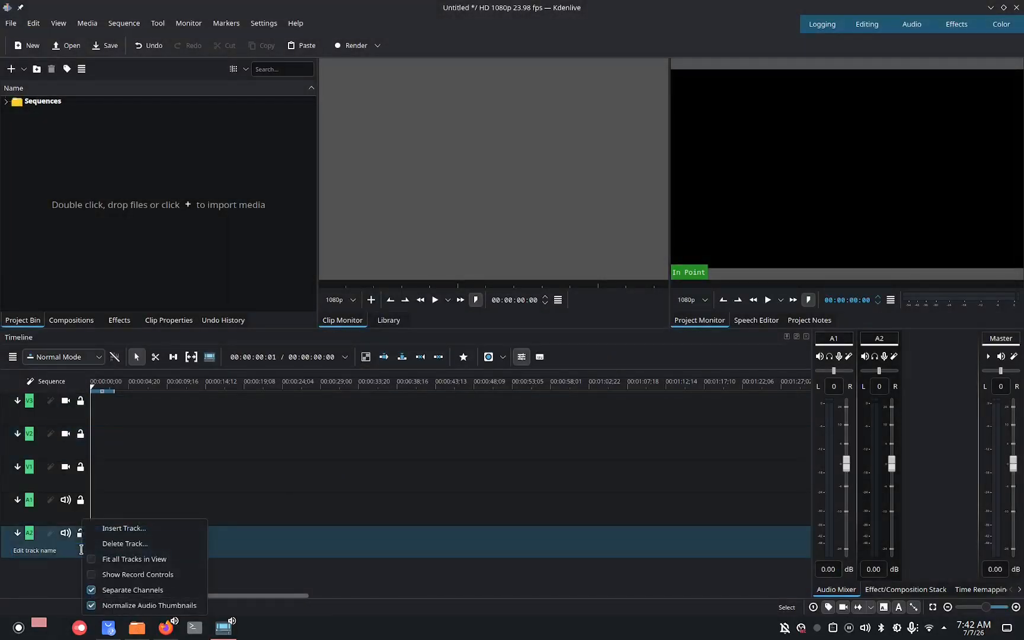
click(120, 536)
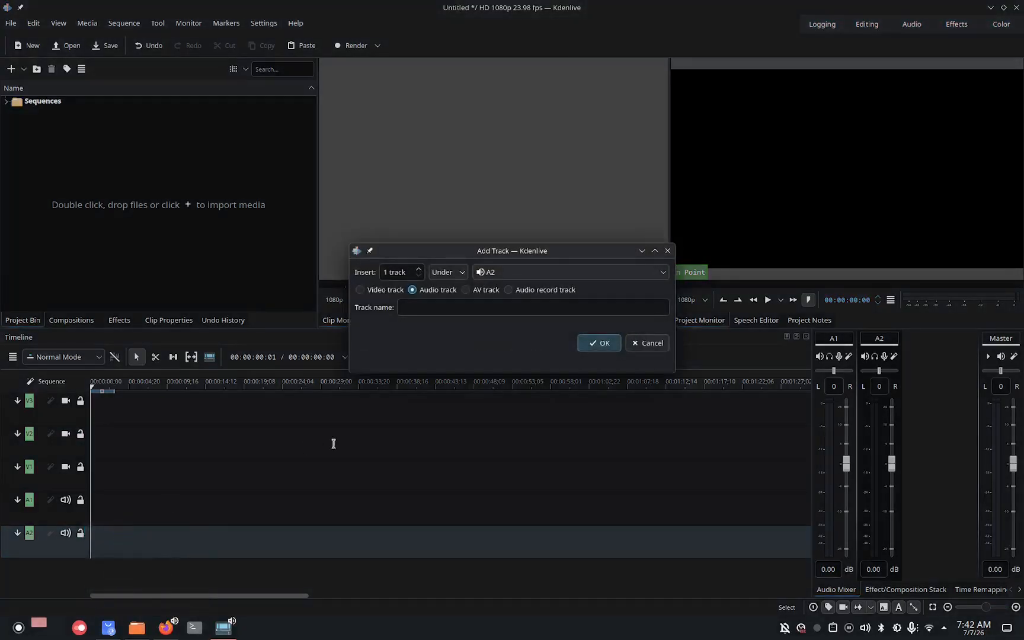
click(588, 346)
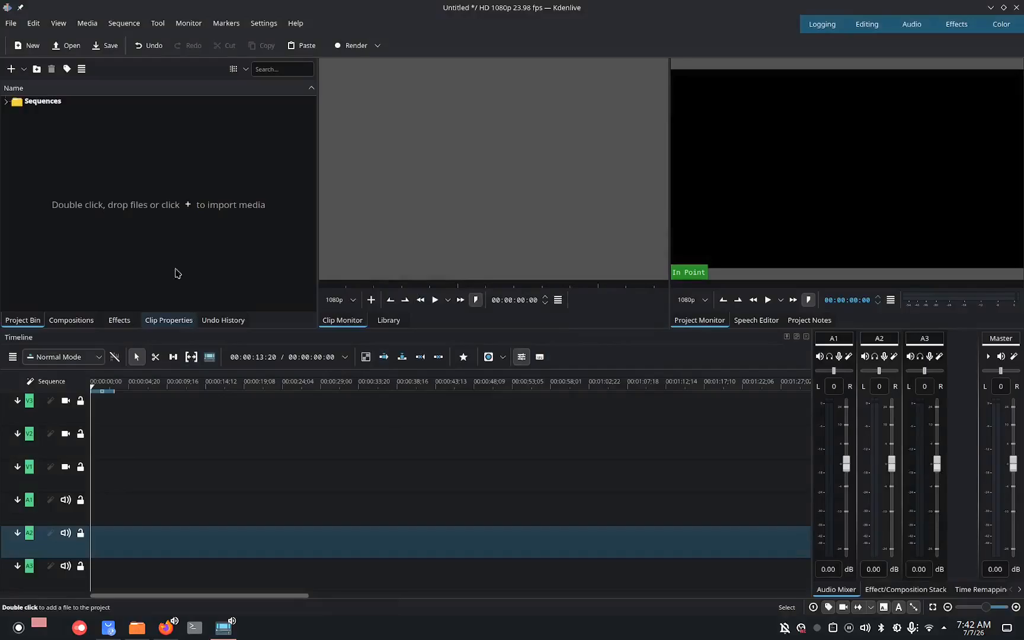
click(94, 19)
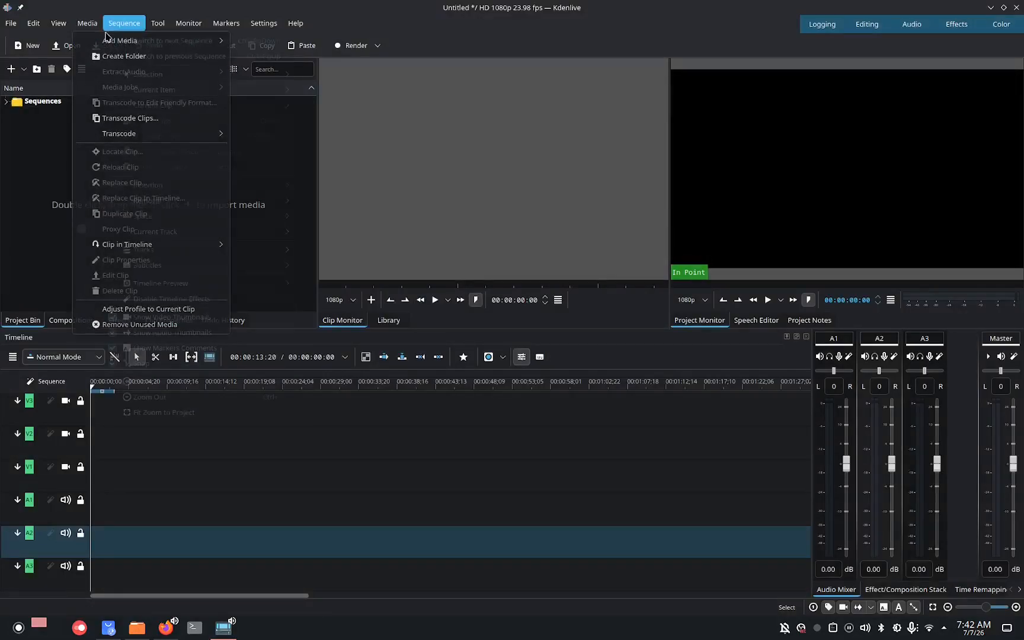
mouse_move(98, 47)
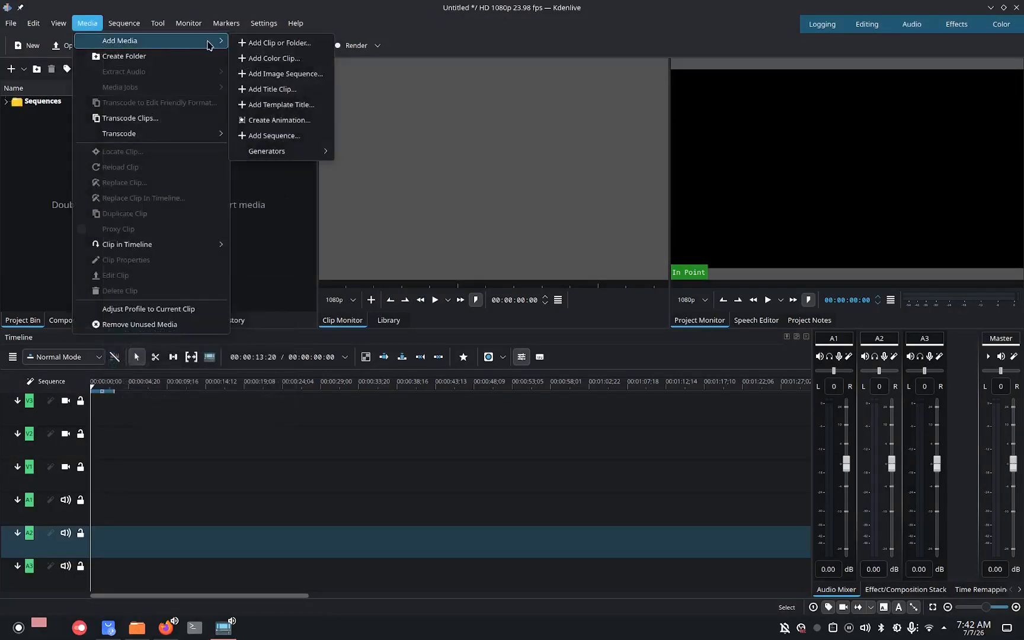
click(241, 43)
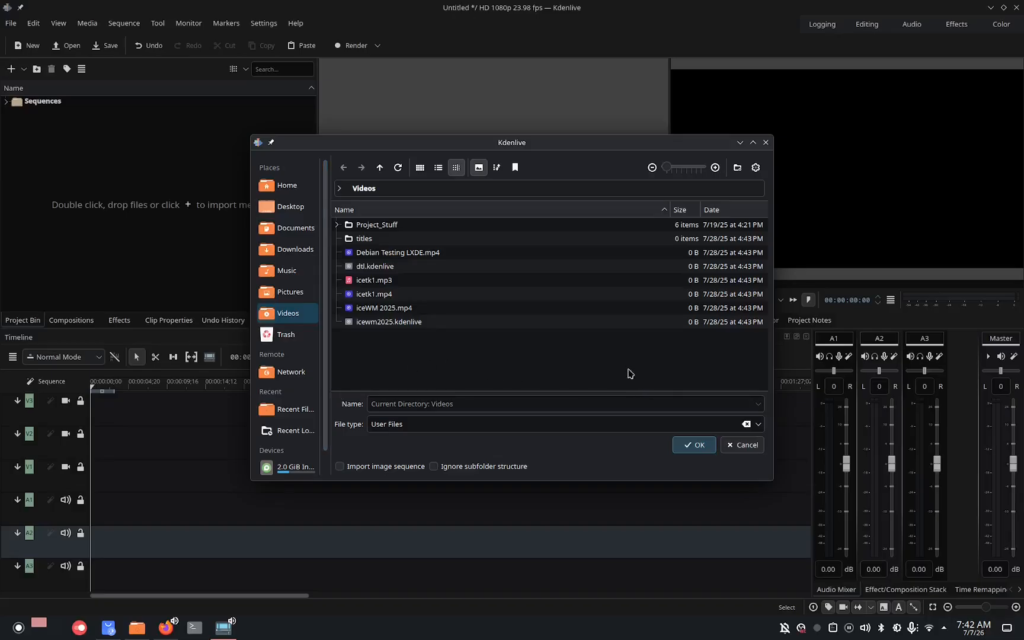
click(745, 445)
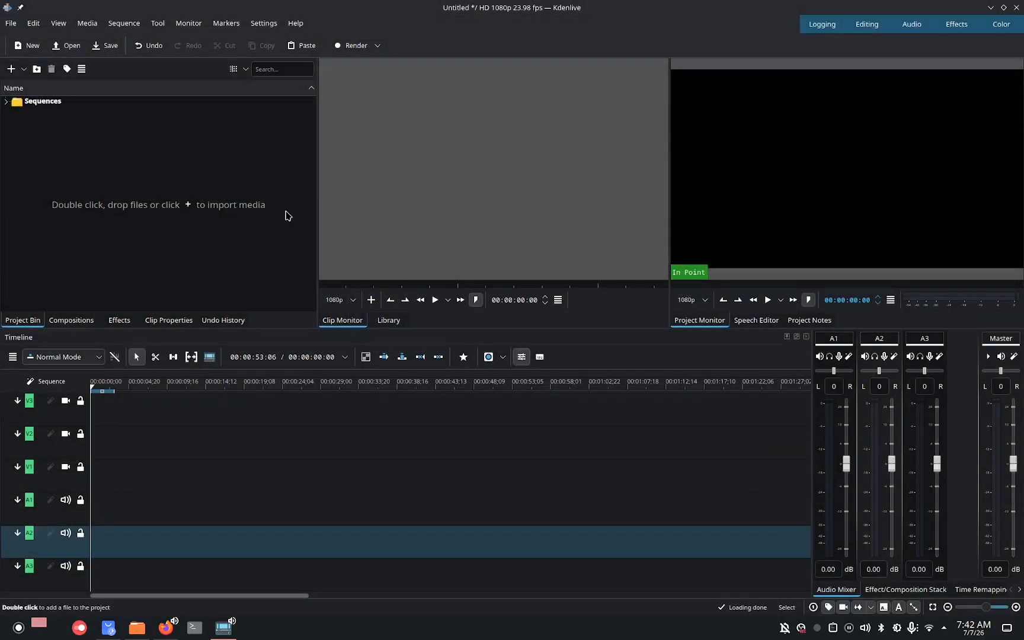
Import VID_20260707_045734969.mp4 and IMG_20260707_041536352.jpg from Home/Production/Linux/Past, Present and Arko into the project bin.
click(86, 23)
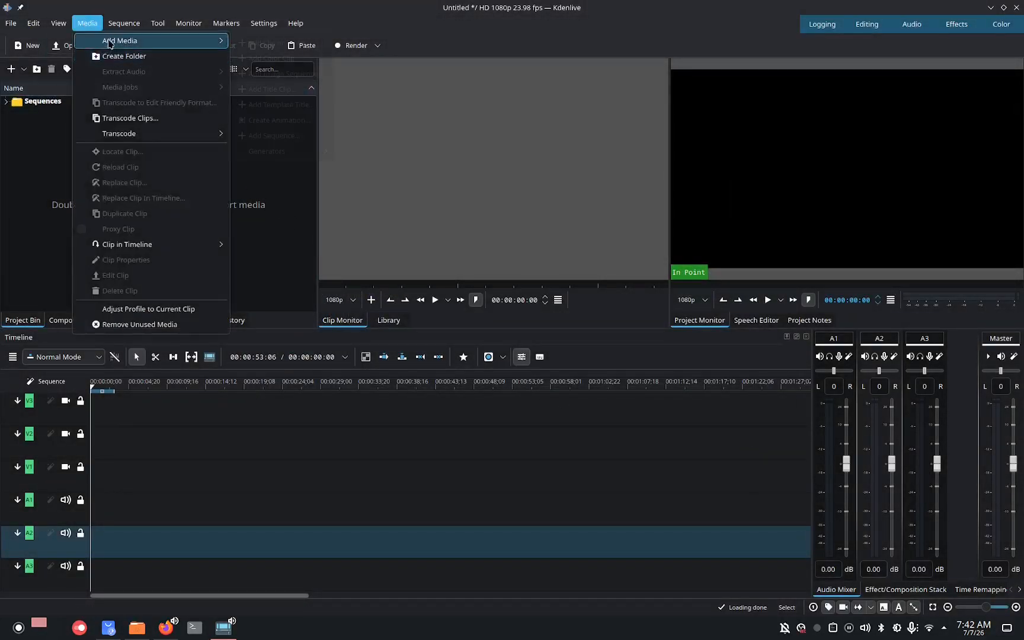
mouse_move(124, 43)
click(275, 50)
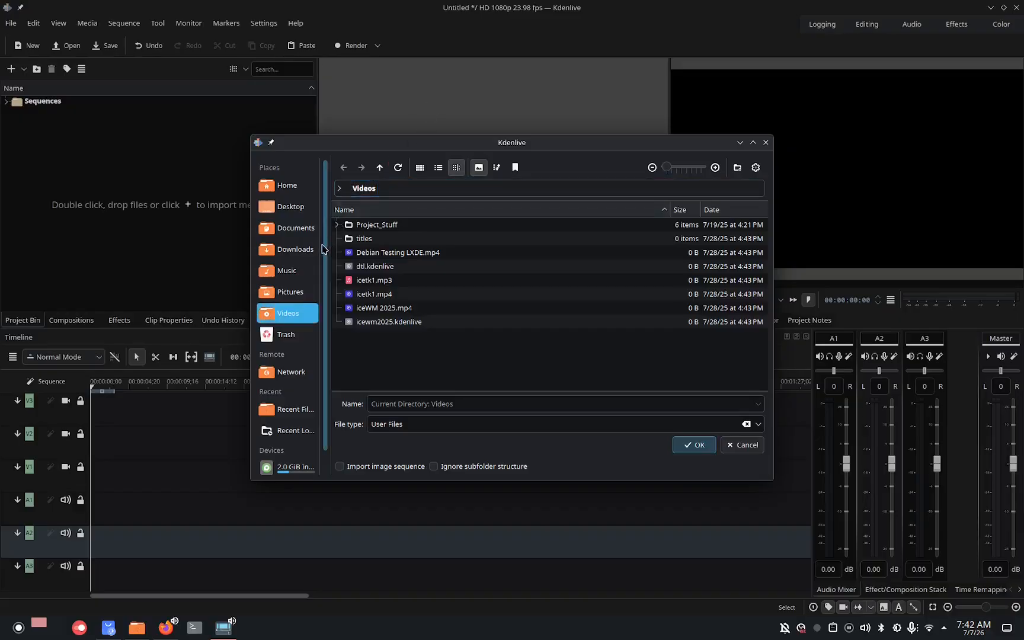
click(286, 185)
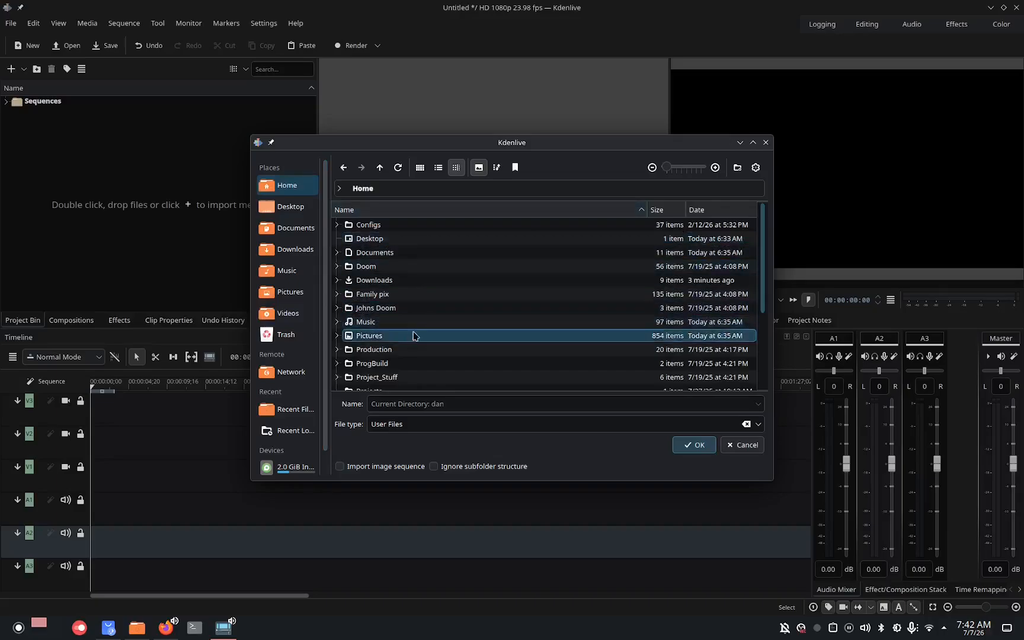
double_click(395, 350)
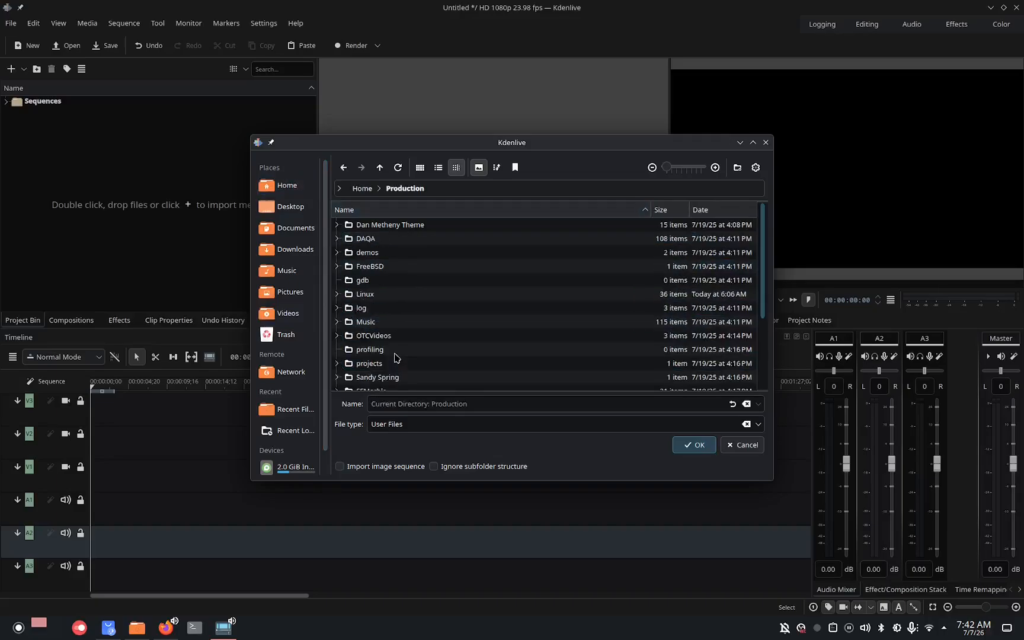
double_click(382, 294)
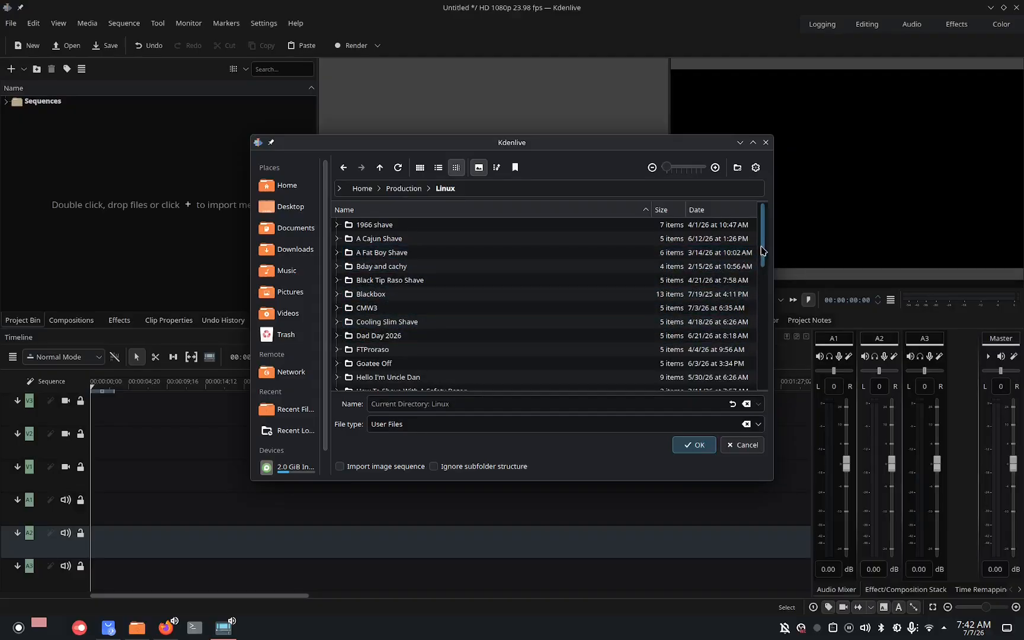
drag(763, 251, 768, 339)
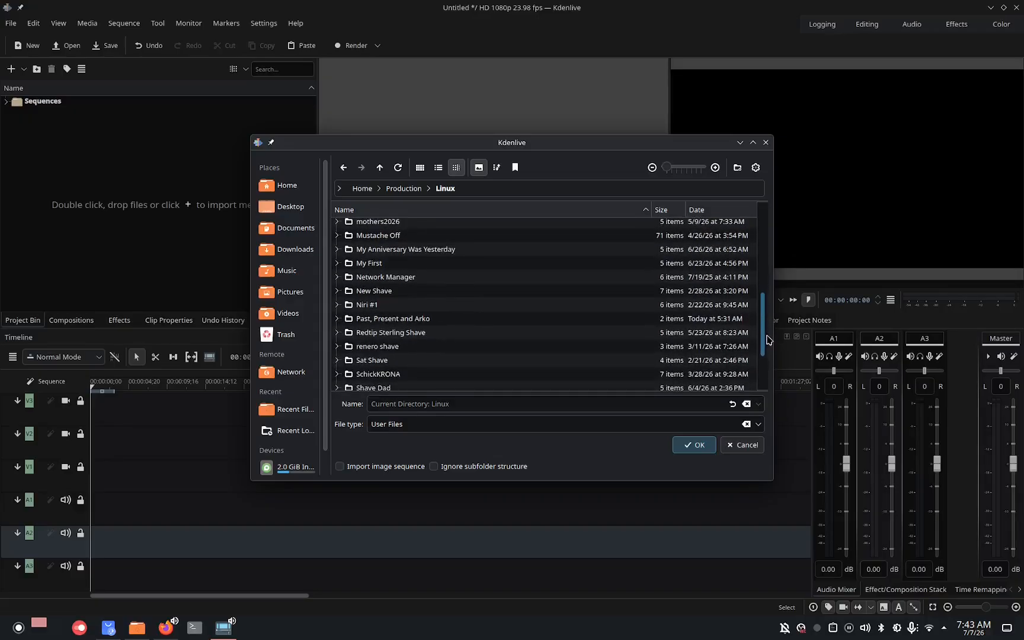
double_click(469, 320)
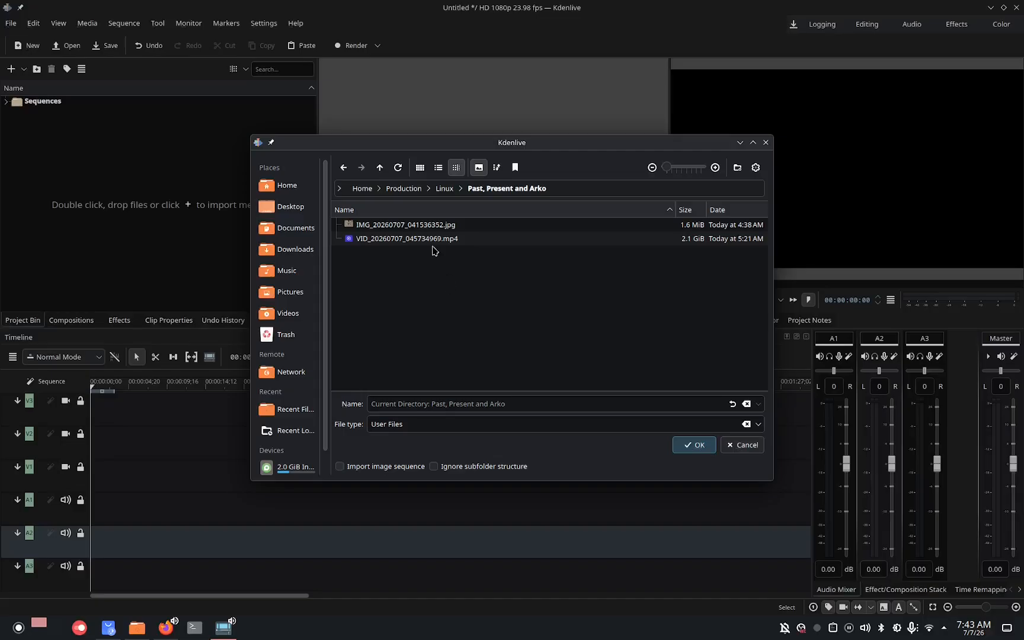
click(435, 239)
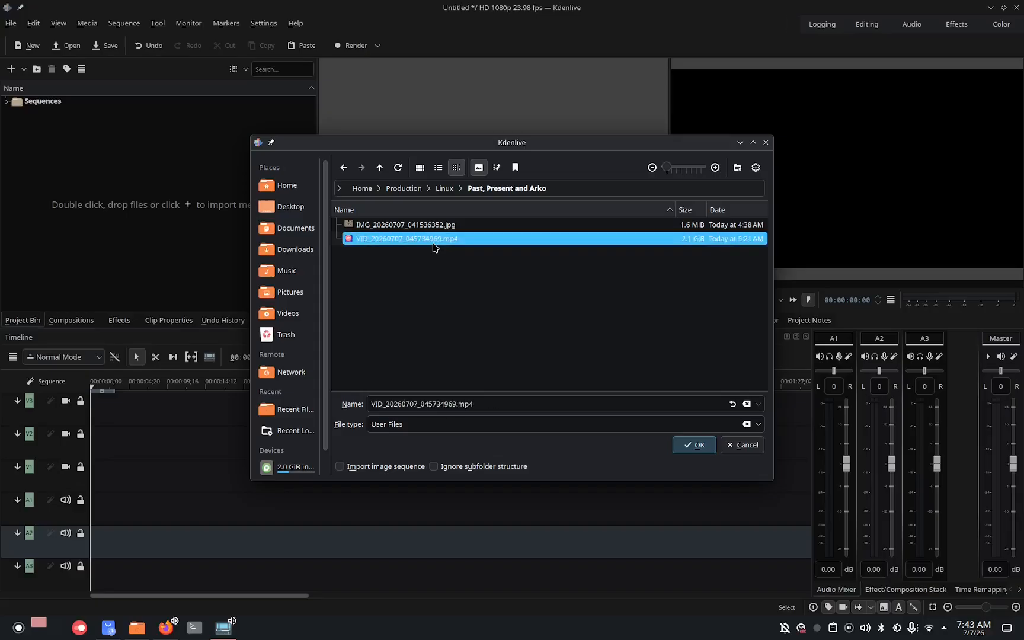
ctrl+click(435, 228)
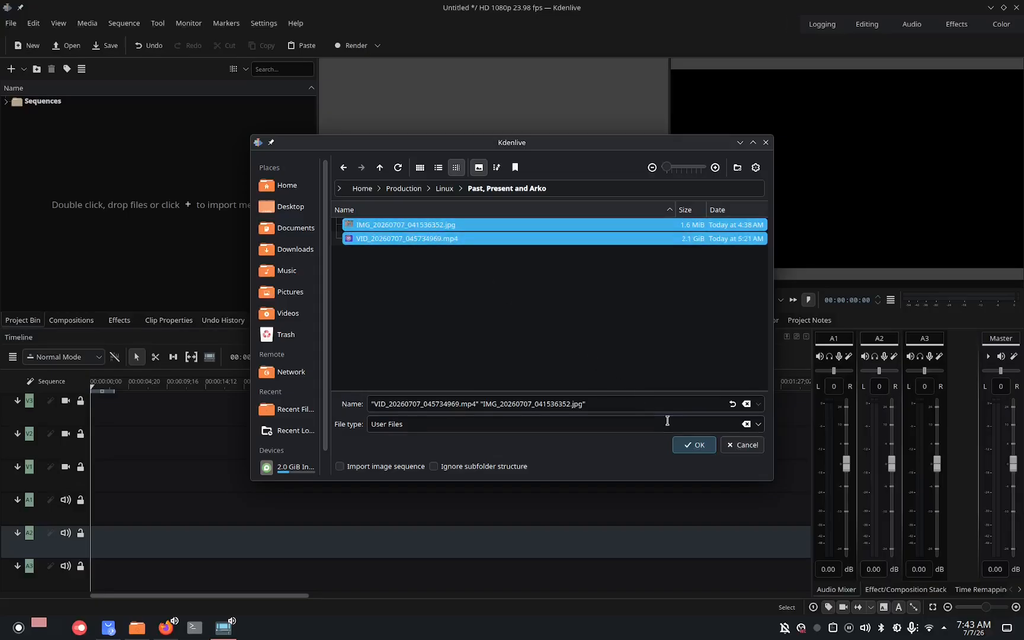
click(691, 443)
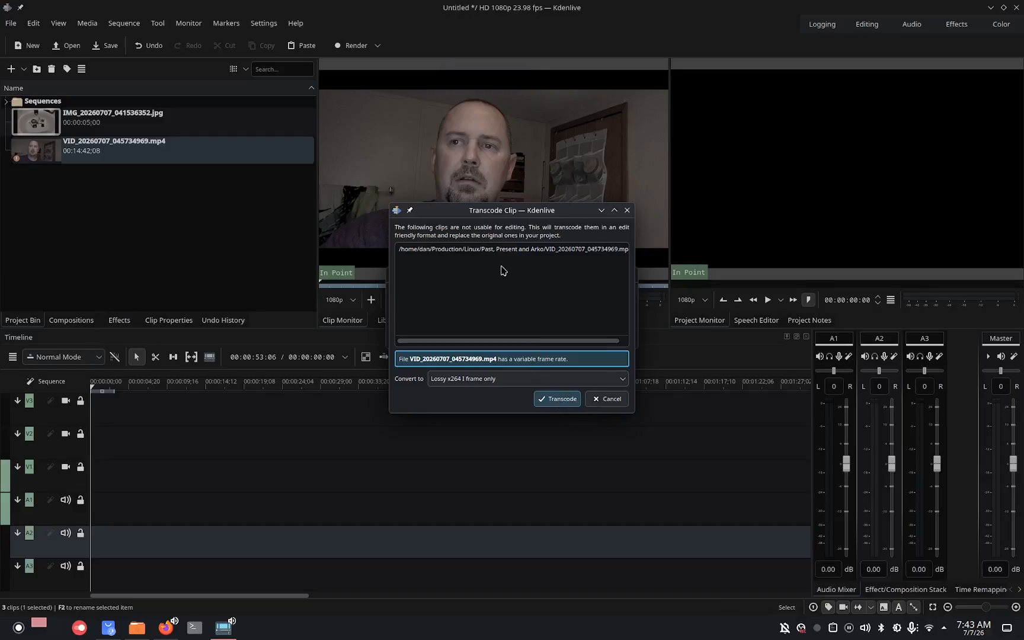
Continue past the profile warning and transcode the variable-frame-rate video to Lossy x264 I frame only.
drag(491, 210, 609, 331)
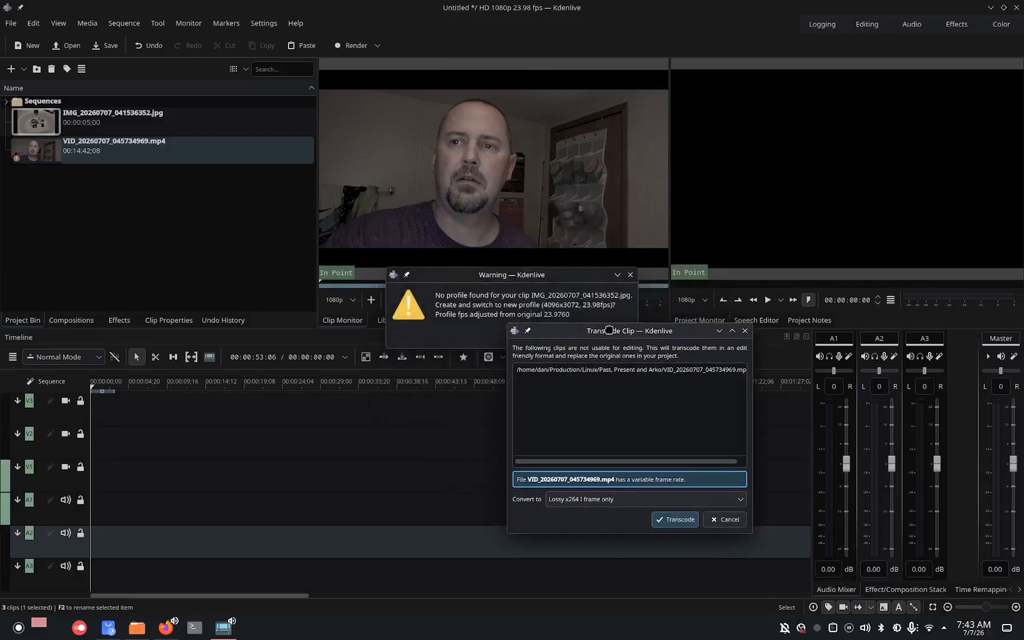
click(546, 273)
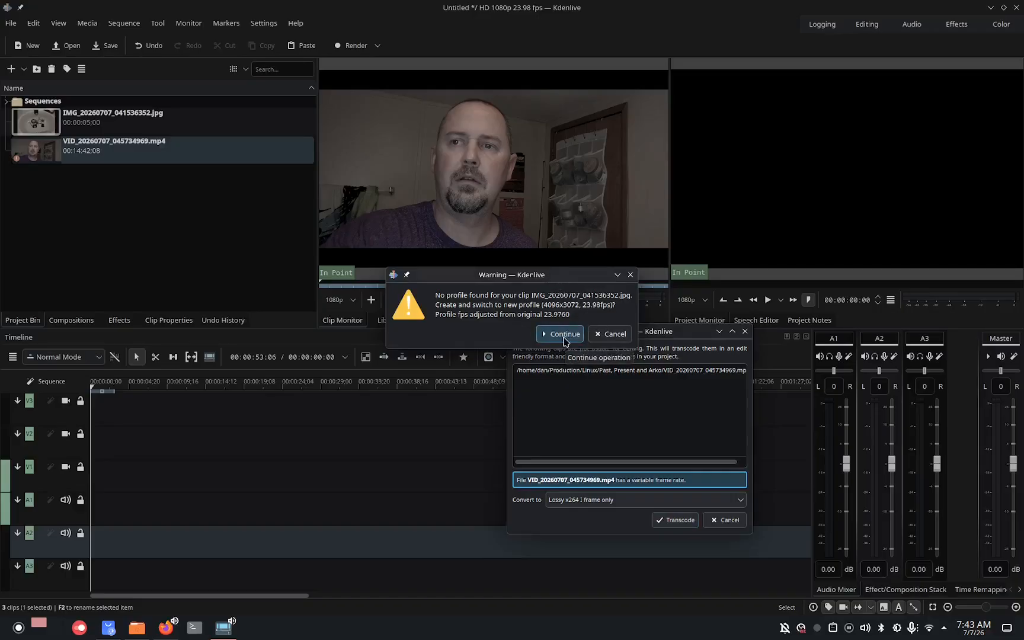
click(600, 335)
drag(599, 335, 456, 232)
click(531, 417)
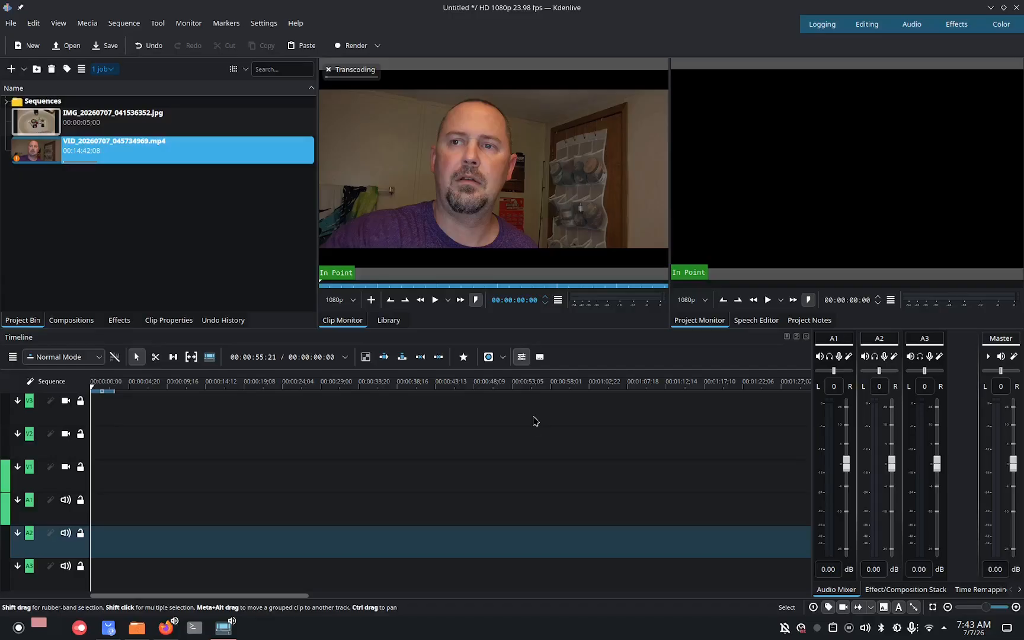
Minimize the editor, open a terminal, and run sudo dnf install gnu, entering the account password.
click(990, 6)
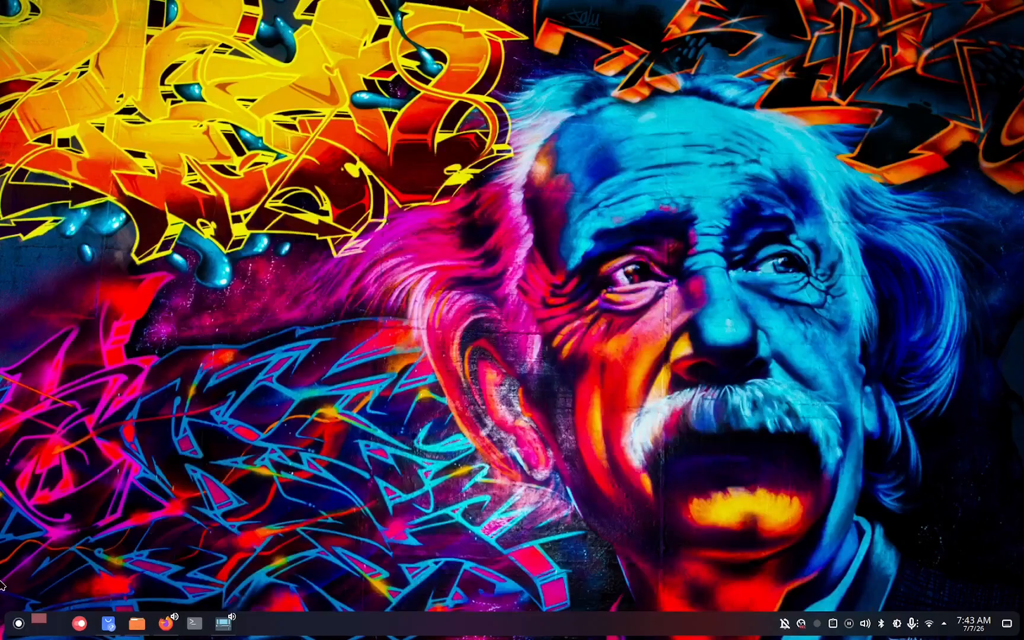
key(ctrl+alt+t)
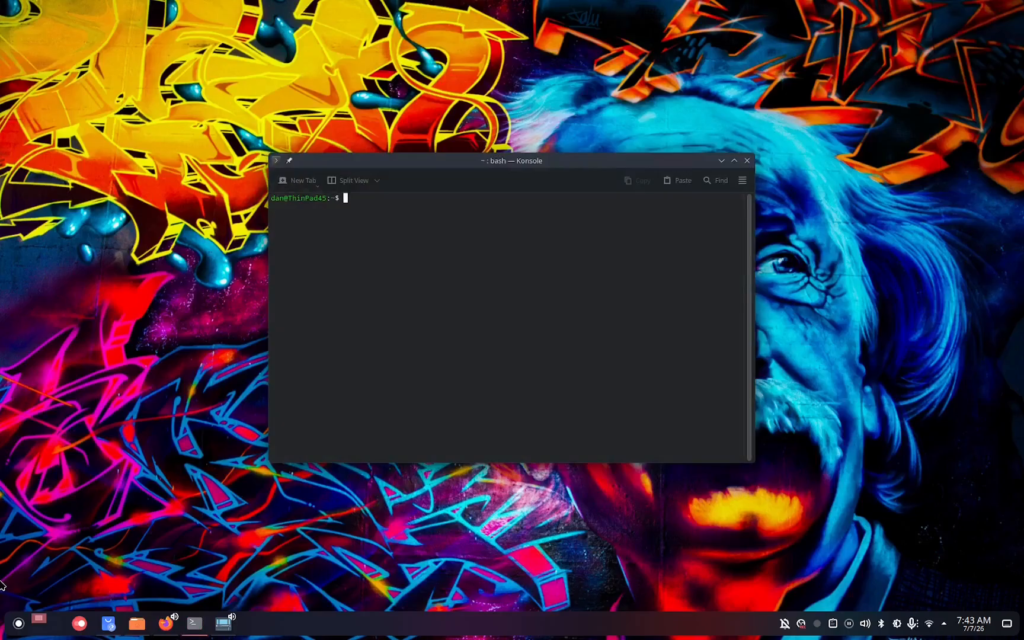
text(sudo dnf install gnu)
key(Return)
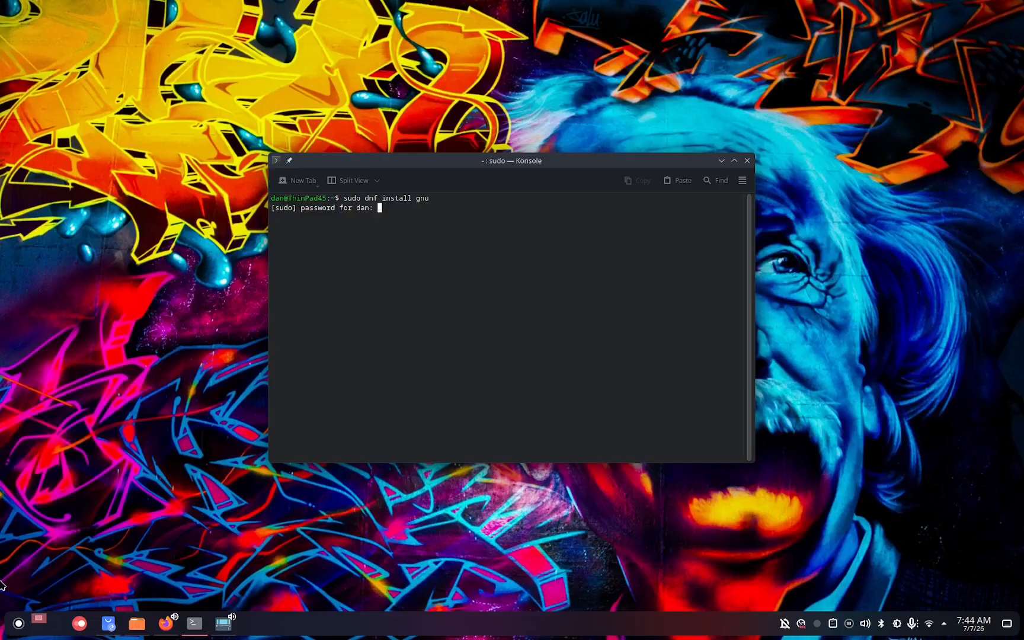
key(Return)
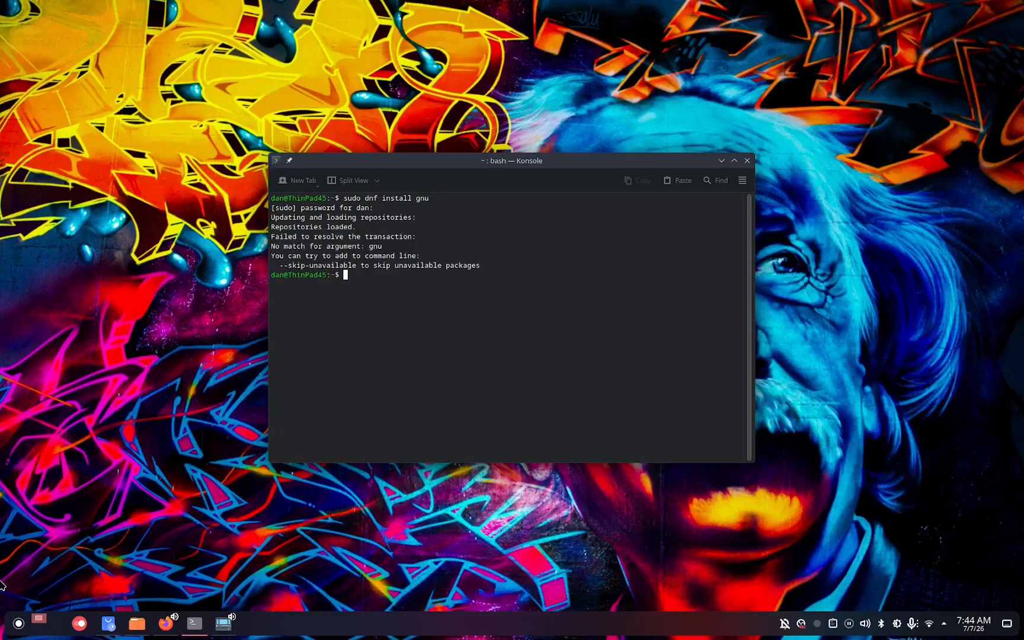
Search the package repositories for gimp, accept the signing key import, and scroll through the results.
text(dnf search gimp)
key(Return)
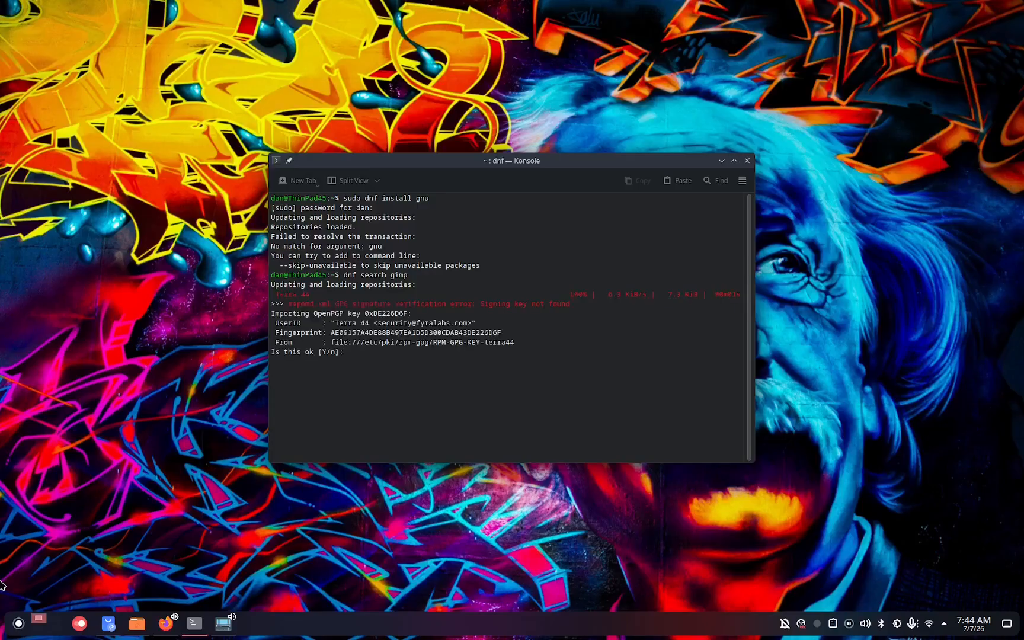
key(Return)
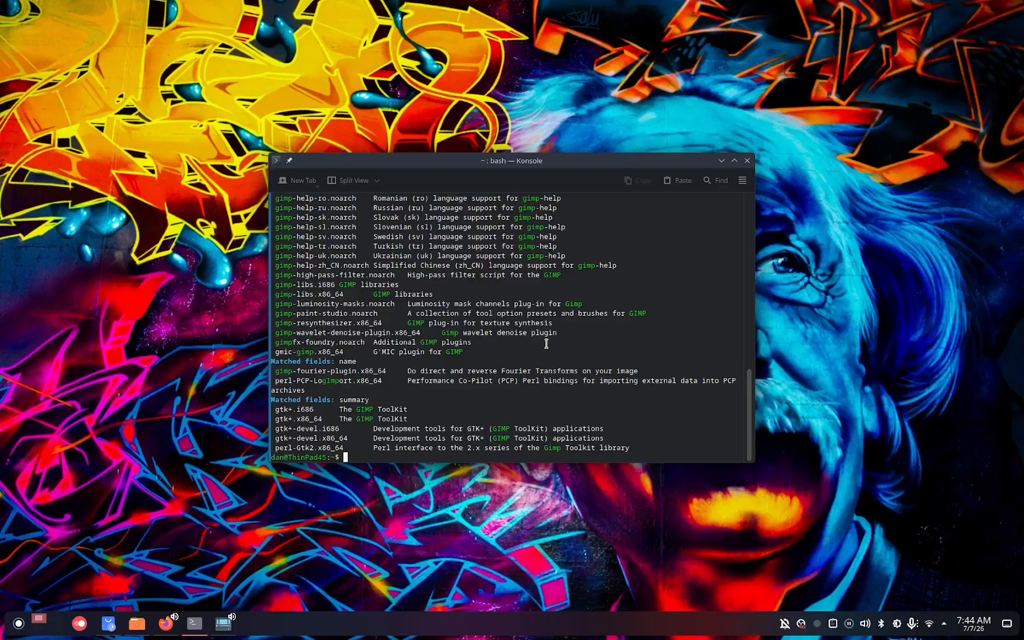
scroll(546, 344, up, 15)
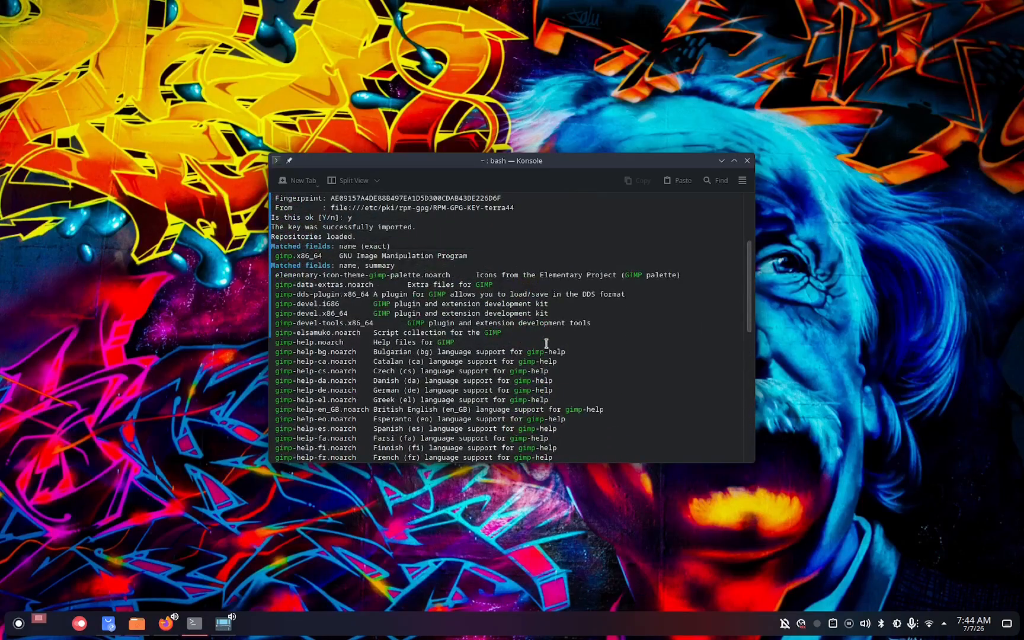
Install the gimp package with sudo dnf install gimp and confirm the transaction.
scroll(546, 343, up, 1)
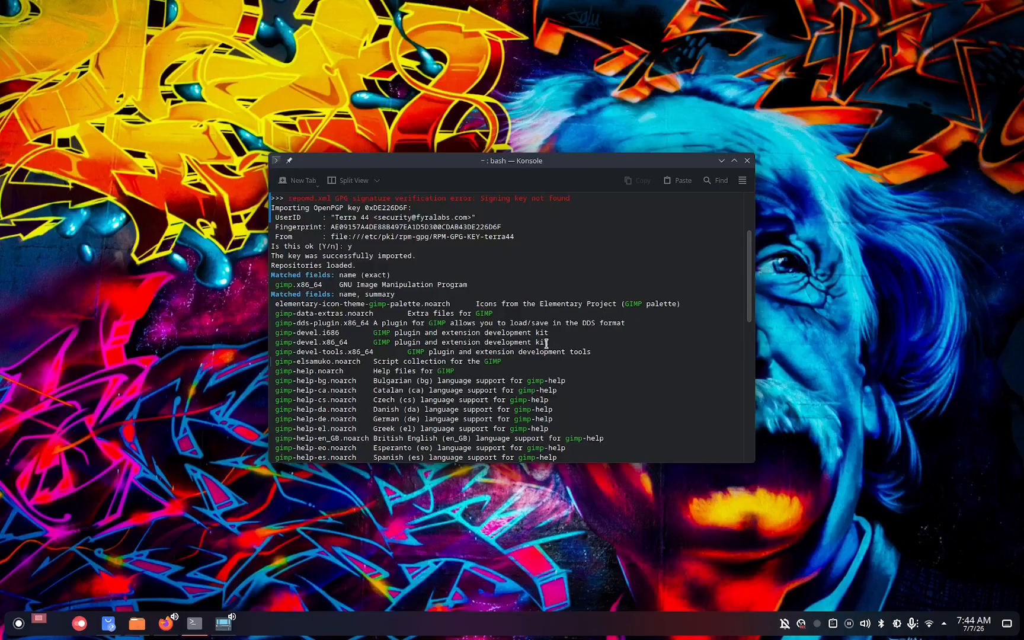
scroll(546, 344, up, 2)
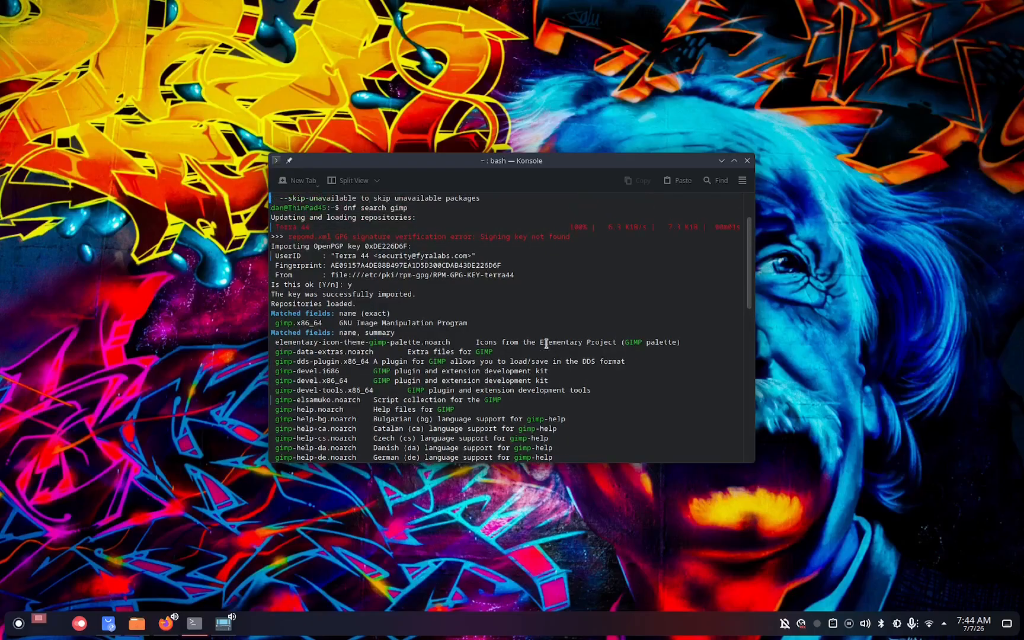
scroll(545, 344, down, 8)
scroll(546, 343, down, 8)
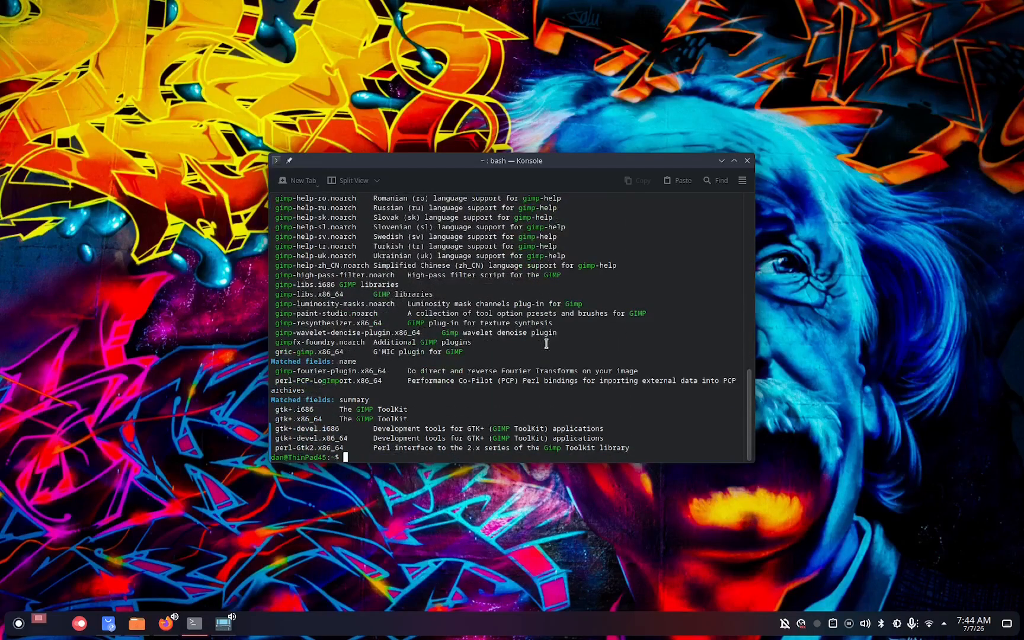
text(sudp)
key(BackSpace)
text(o dnf install gimp)
key(Return)
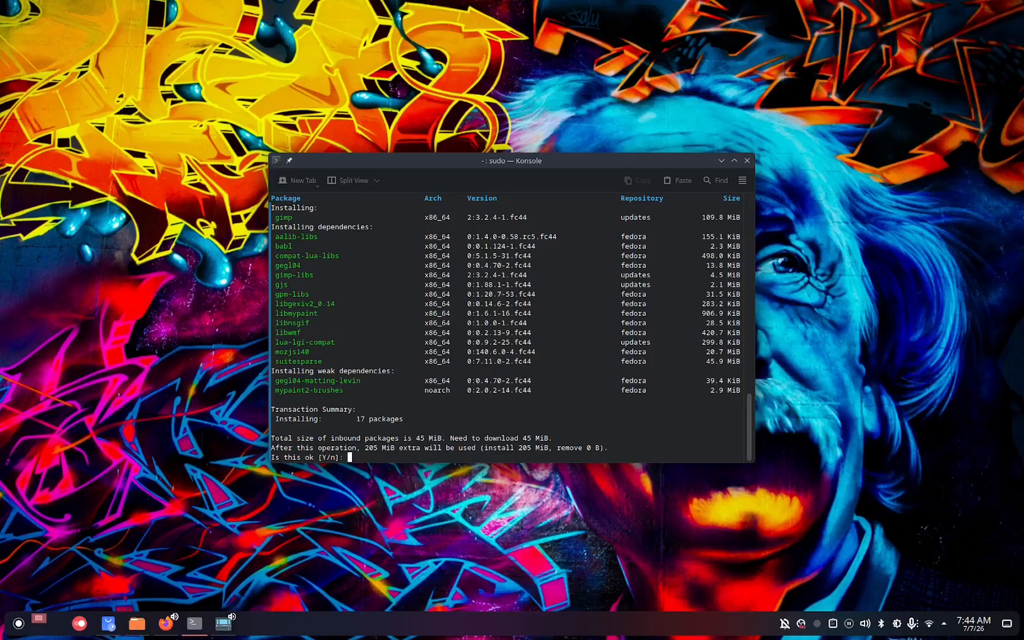
text(y)
key(Return)
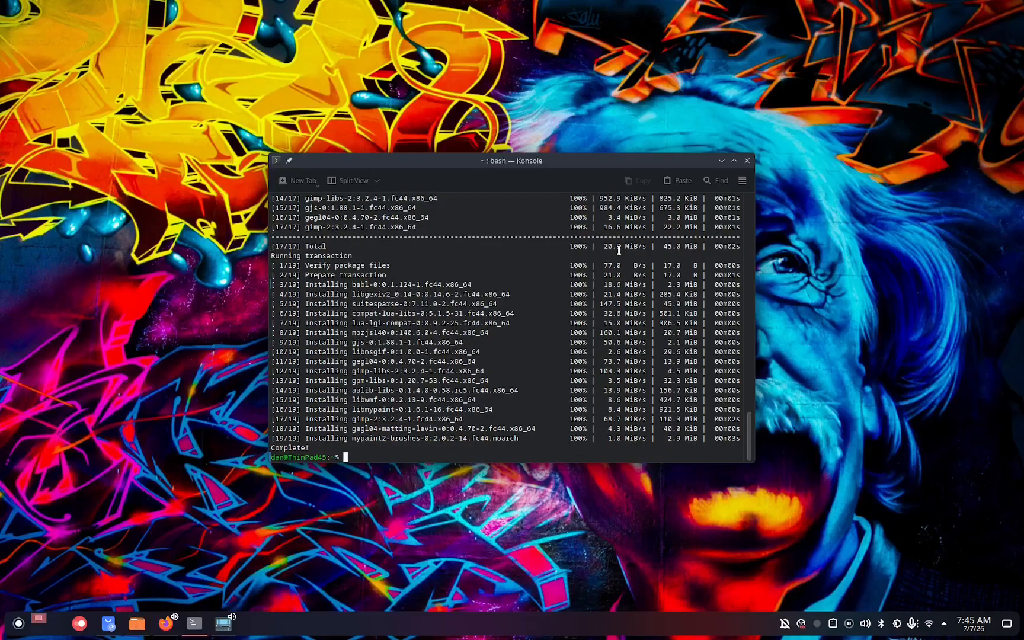
Launch the GNU Image Manipulation Program from the launcher's Graphics category and close its welcome dialog.
click(721, 161)
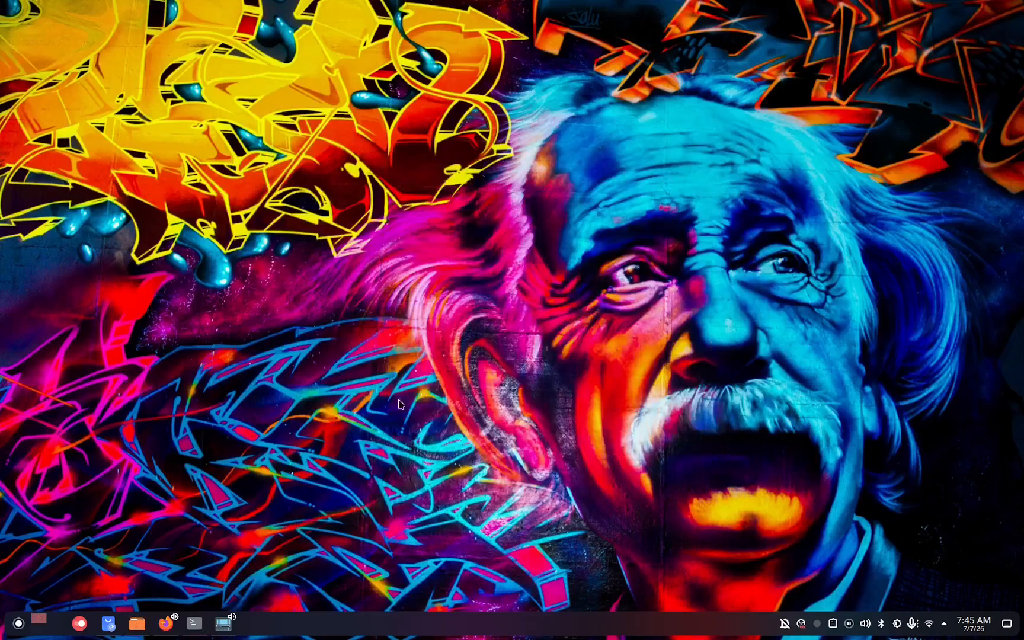
click(228, 629)
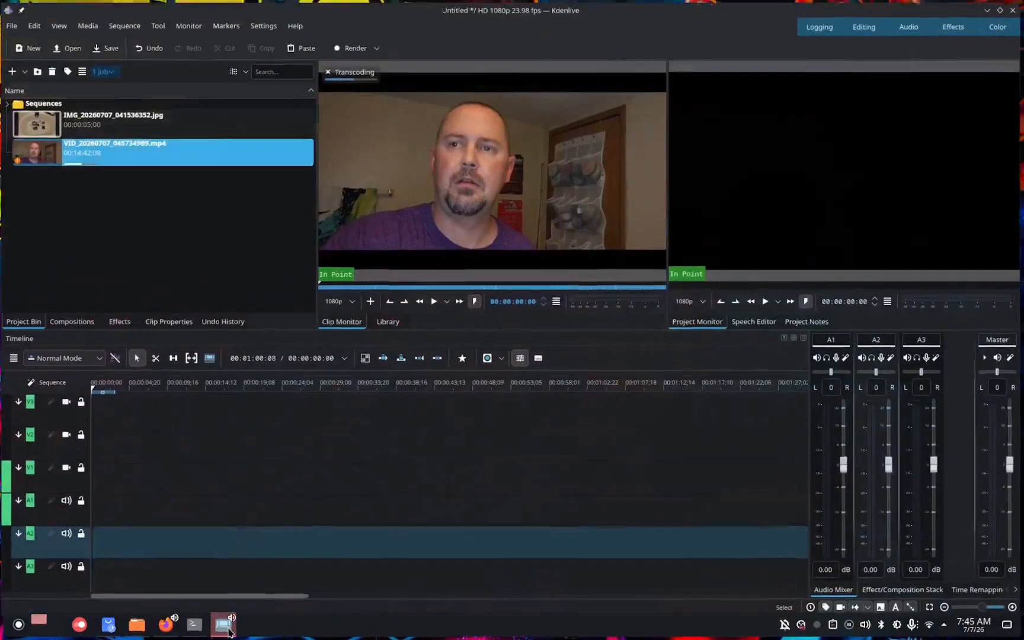
click(228, 629)
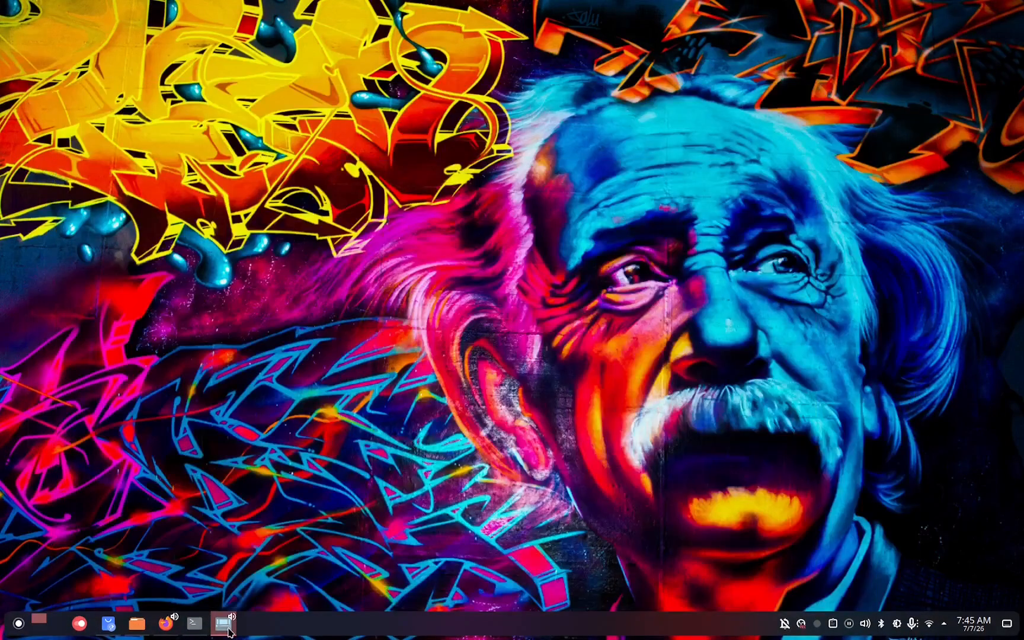
click(18, 627)
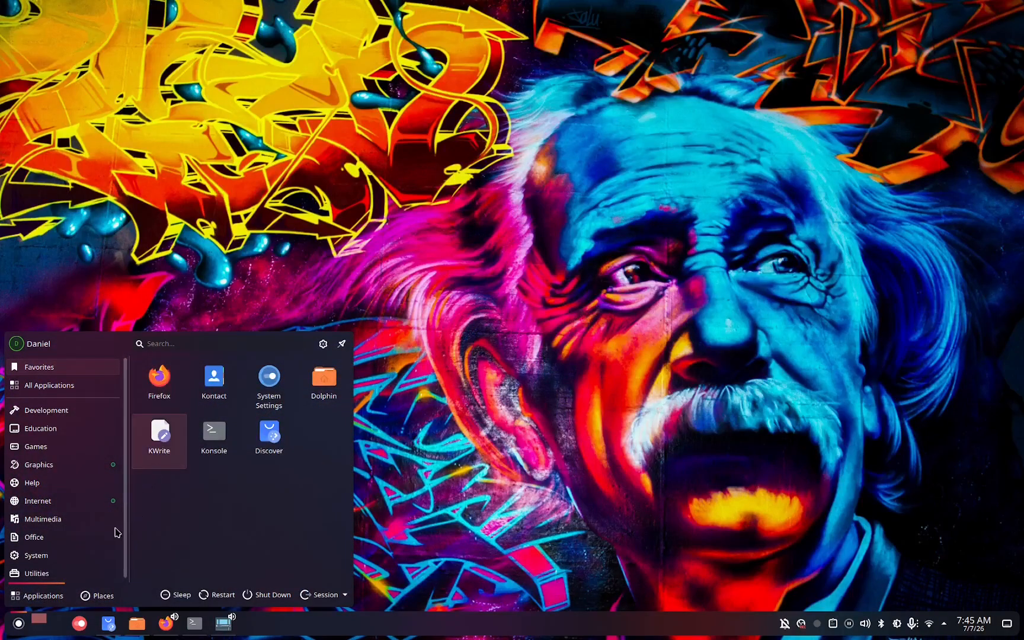
click(81, 463)
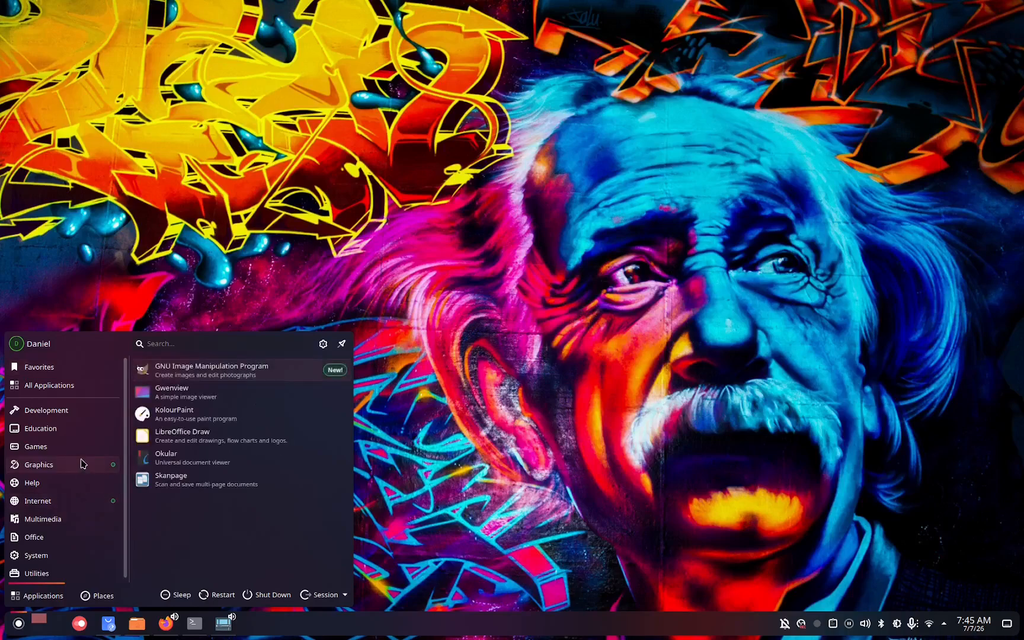
click(197, 367)
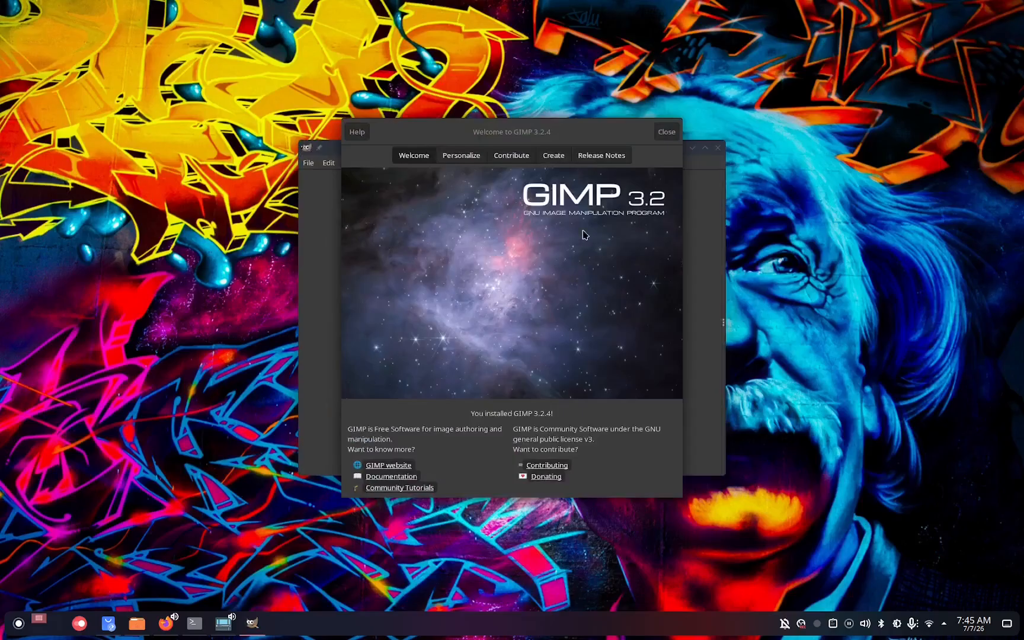
click(664, 132)
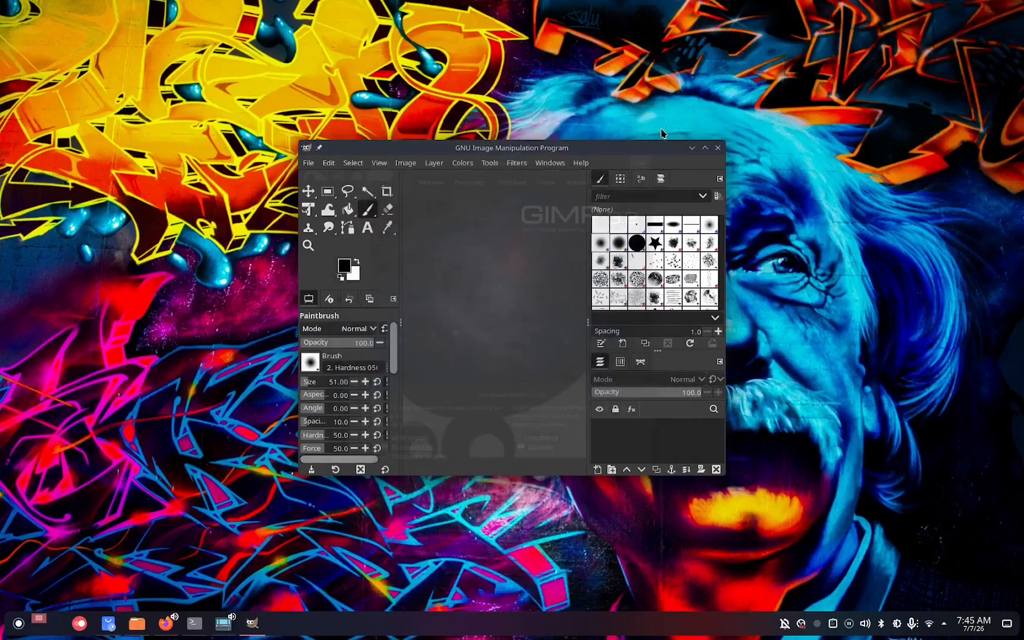
Open the recent image IMG_20260707_041536352.jpg, keeping its embedded color profile.
click(308, 163)
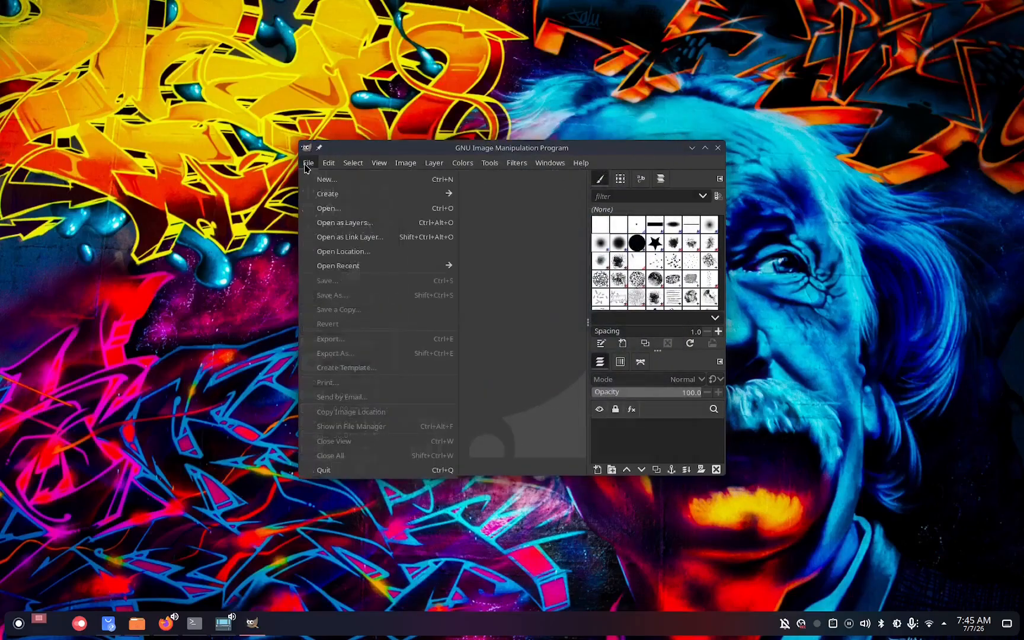
click(328, 208)
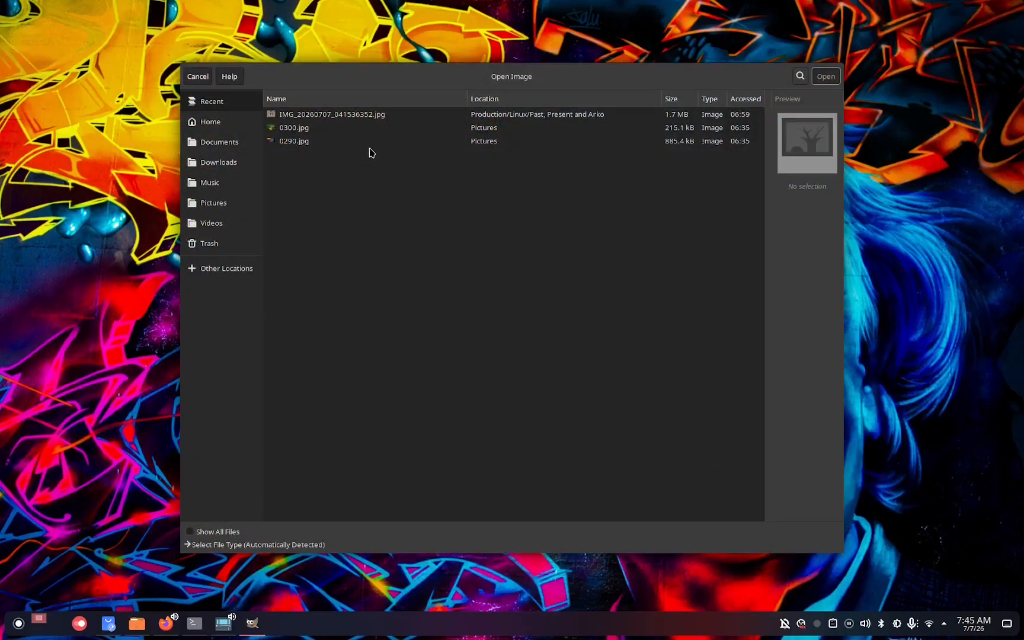
click(384, 117)
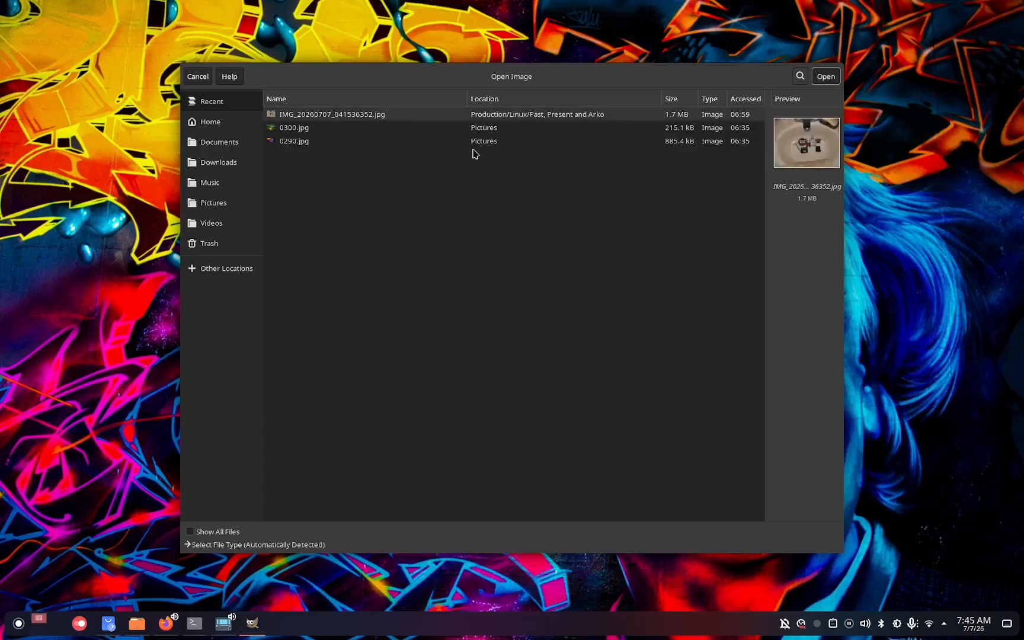
click(827, 77)
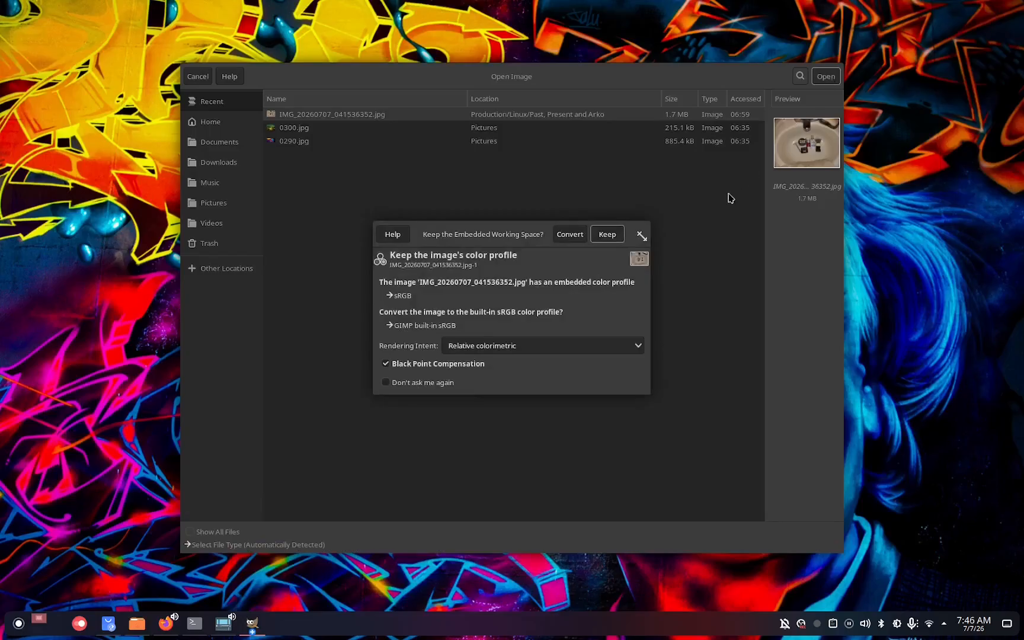
click(606, 234)
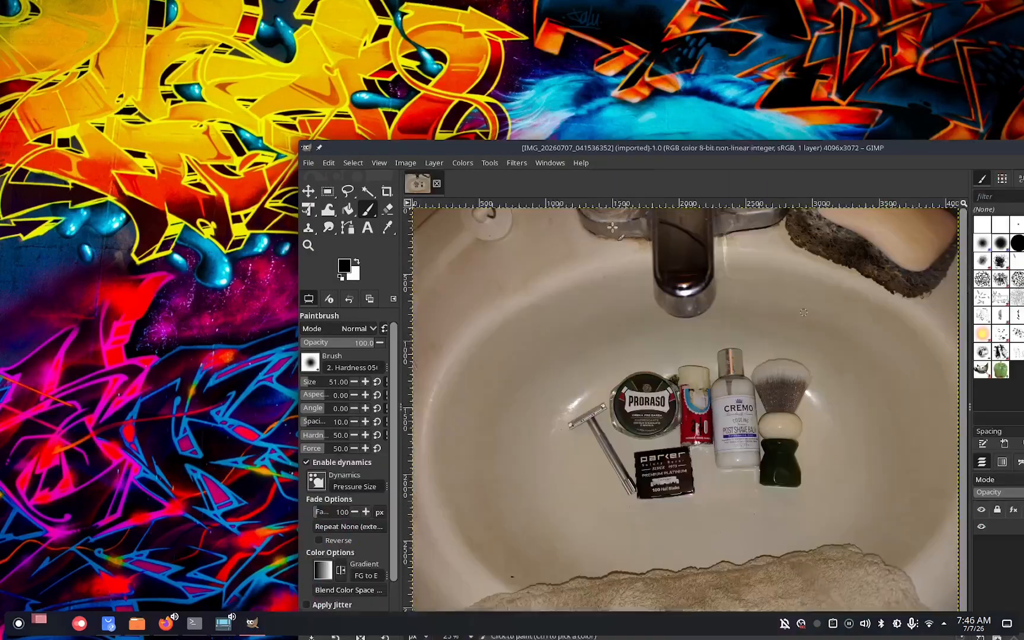
Select the Text tool and set the text colour to red f31717.
drag(633, 149, 403, 42)
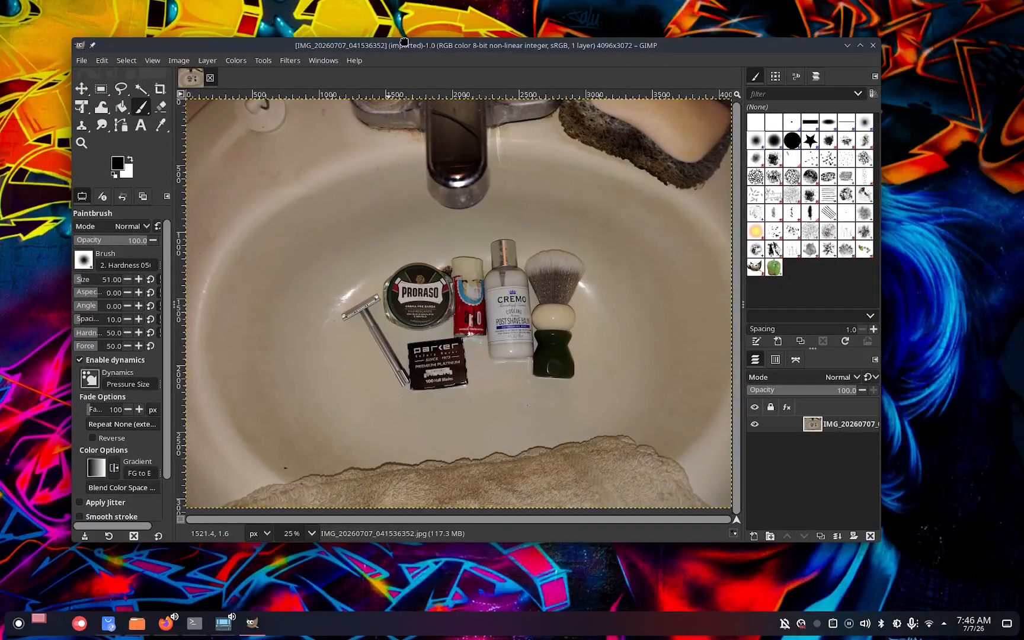
click(141, 125)
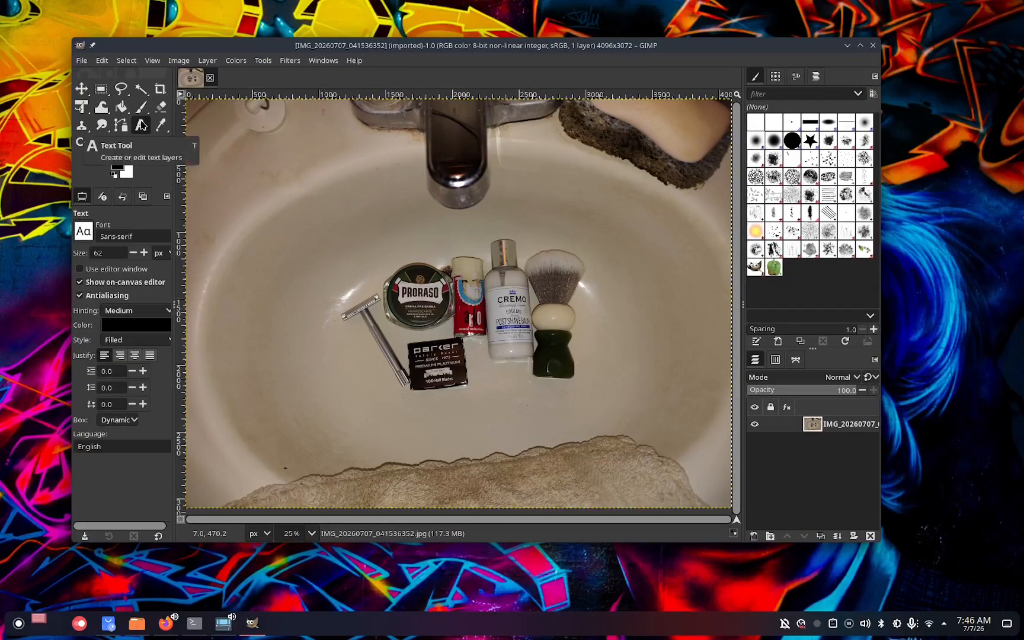
click(154, 326)
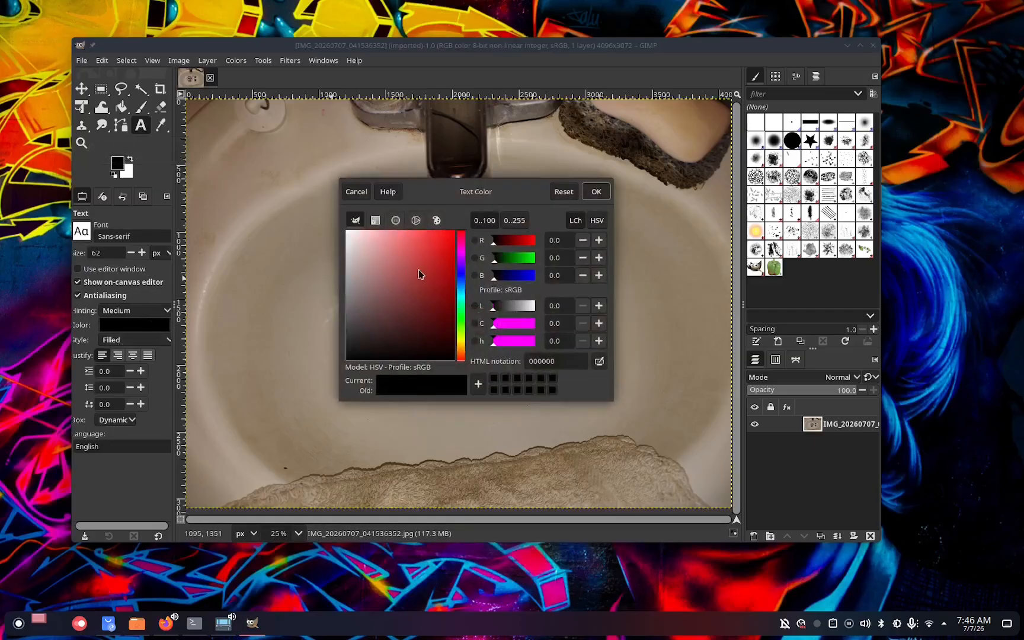
click(424, 254)
drag(423, 254, 446, 239)
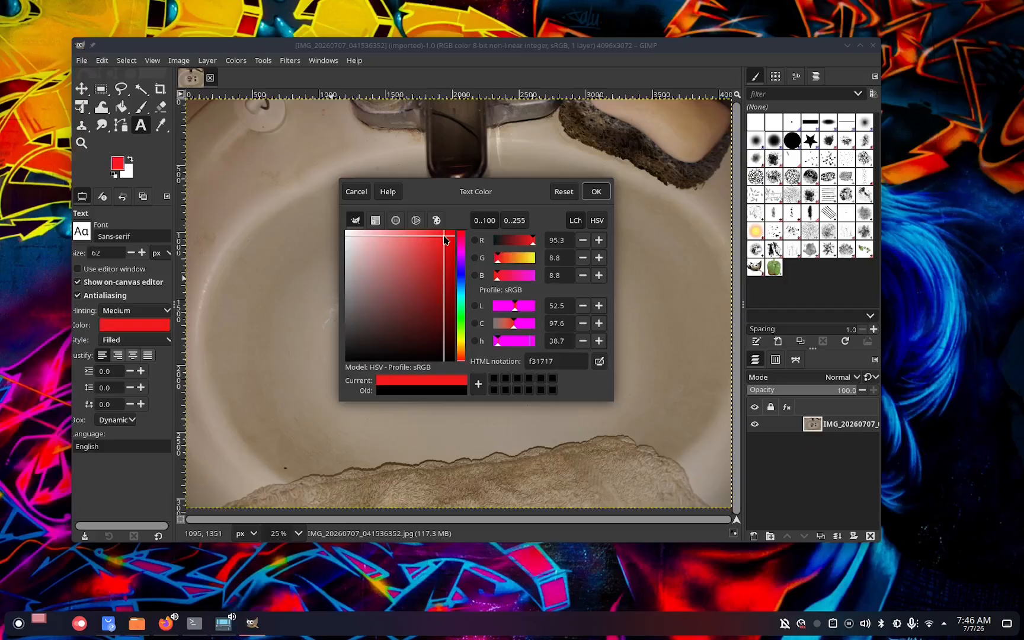
click(596, 192)
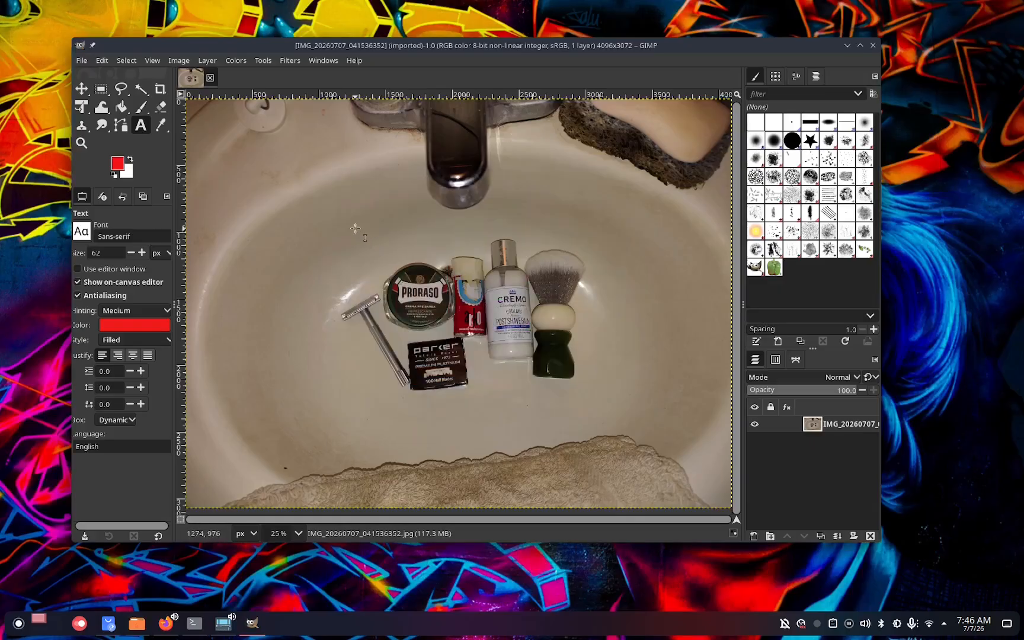
Draw a text box above the shaving products and set the text size to 162 px.
drag(300, 232, 604, 283)
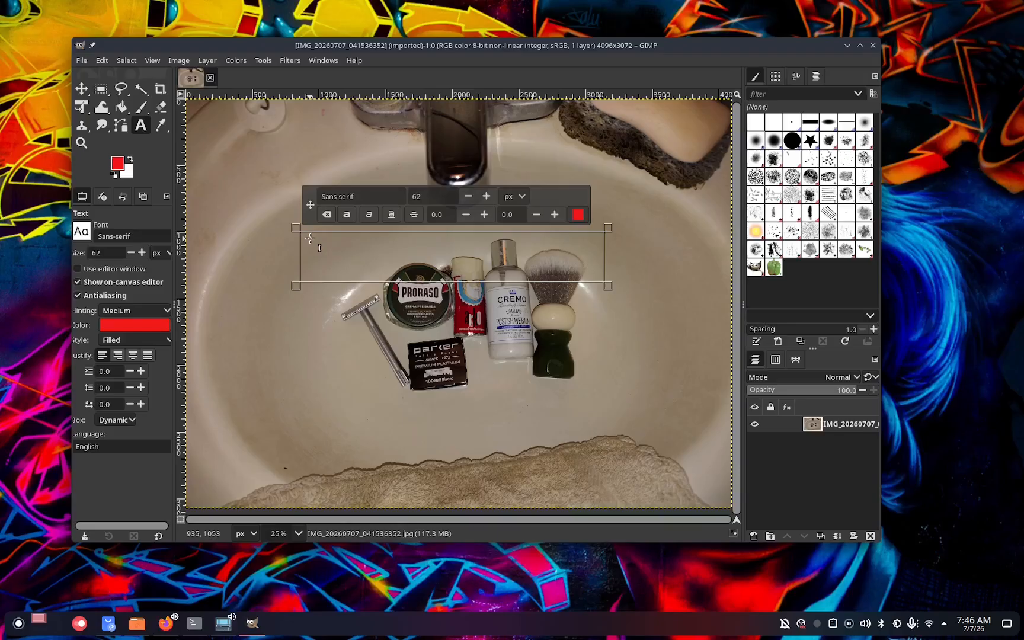
text(P)
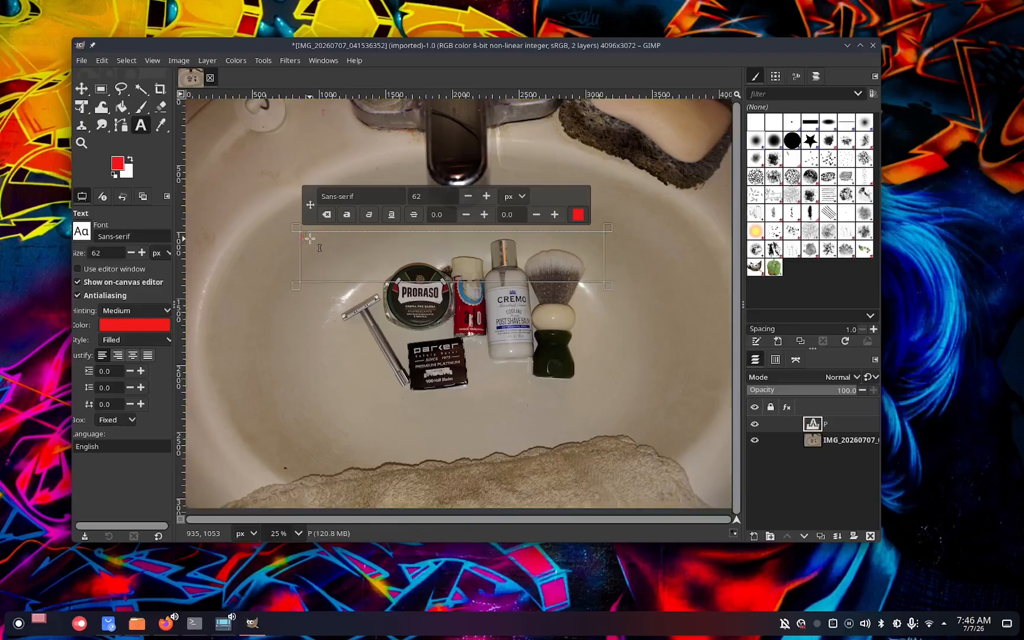
key(BackSpace)
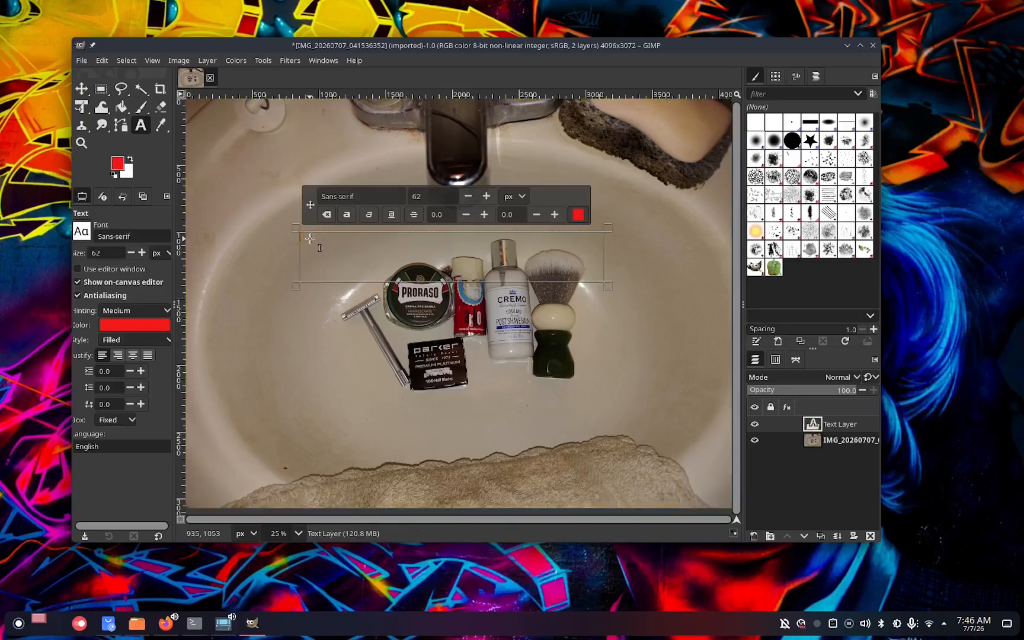
click(413, 197)
text(1)
text(I)
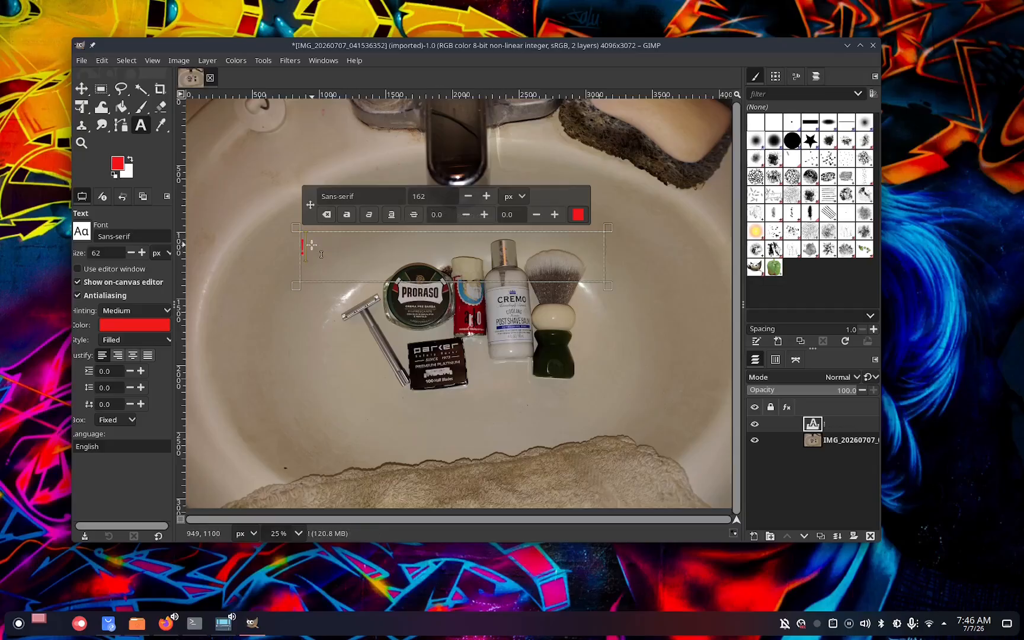
key(BackSpace)
text(P)
key(BackSpace)
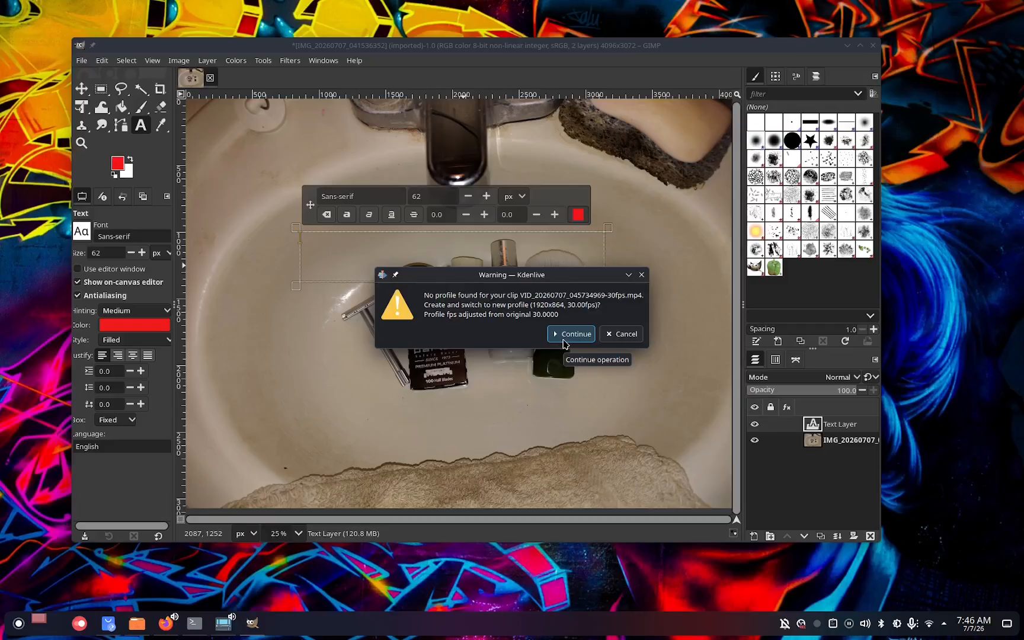
Accept creating and switching to the 1920x864, 30 fps profile for the transcoded clip in Kdenlive.
click(563, 344)
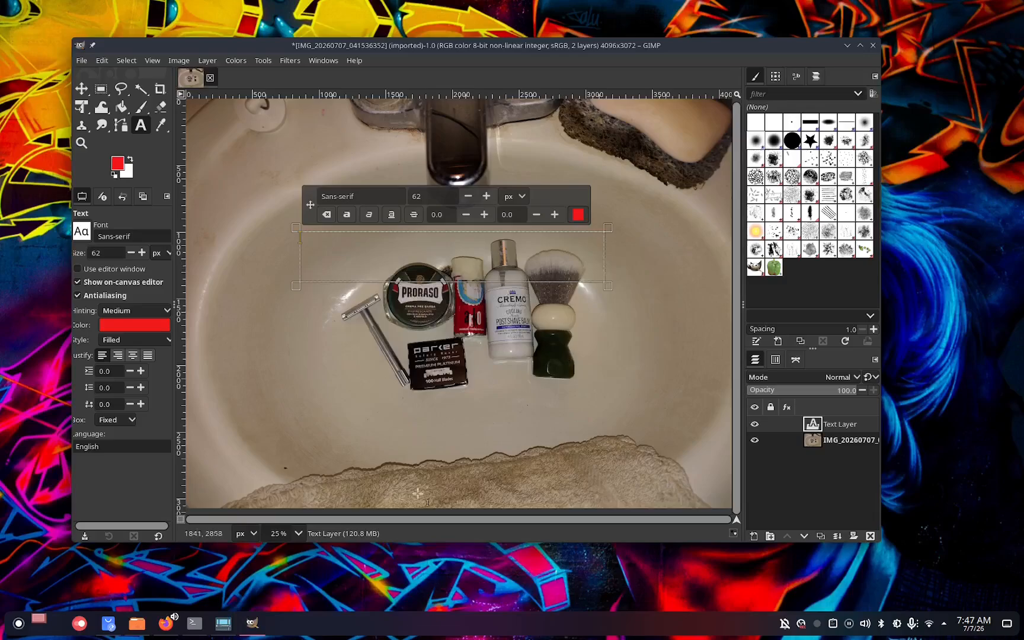
click(223, 628)
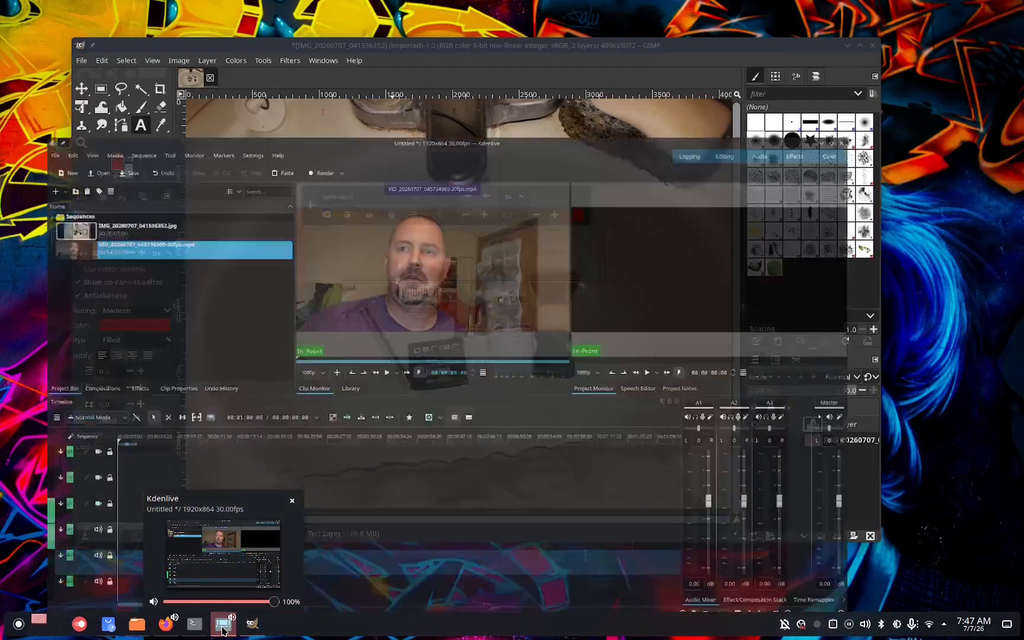
click(223, 628)
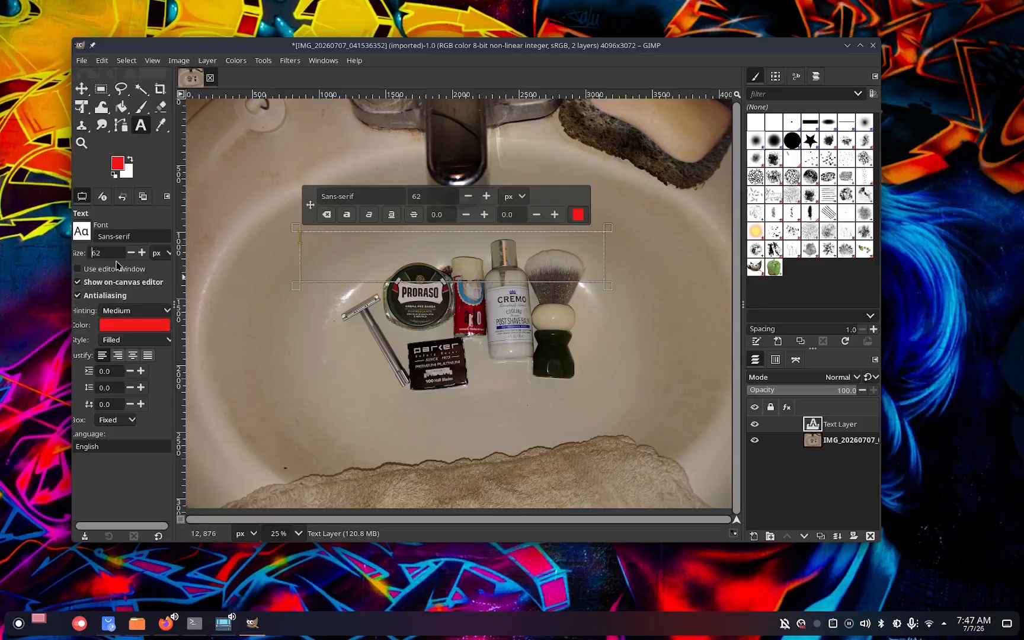
Enter the title text Past, Present And Arko in the text box.
click(312, 244)
text(P)
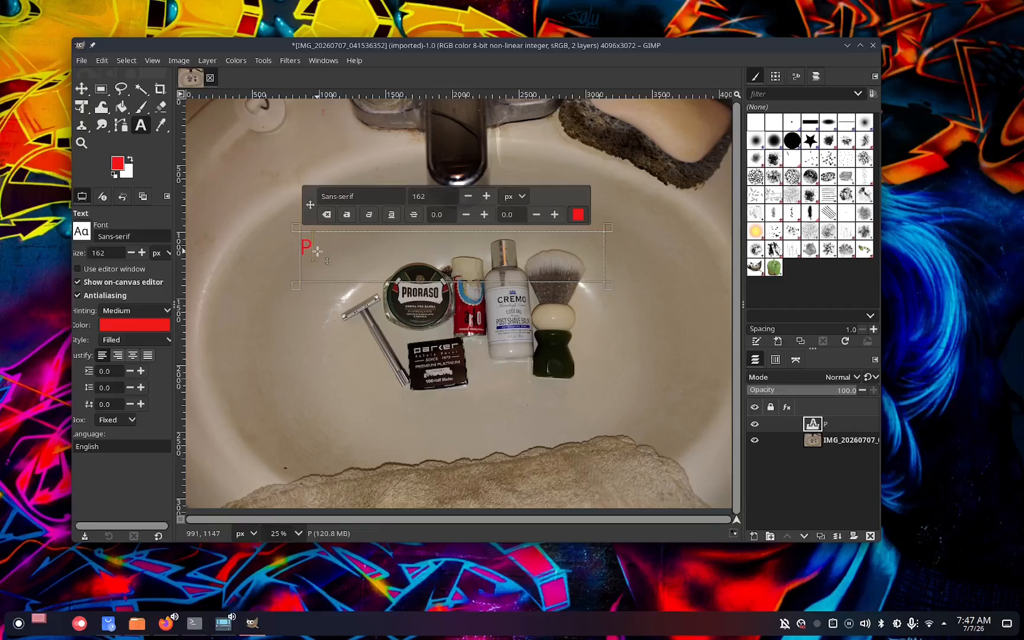
text(ast, Present)
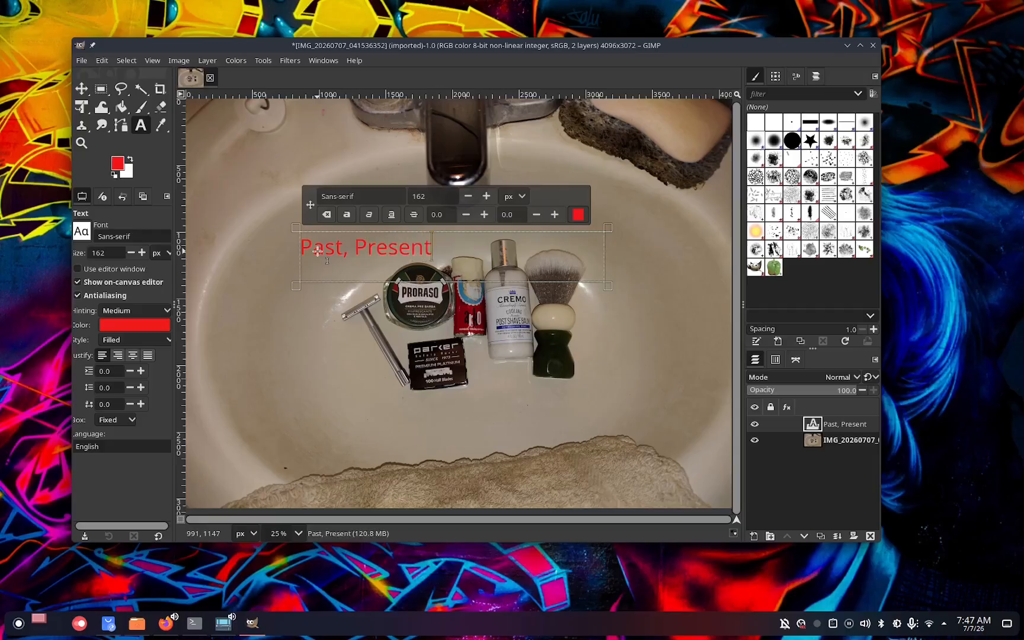
text( and)
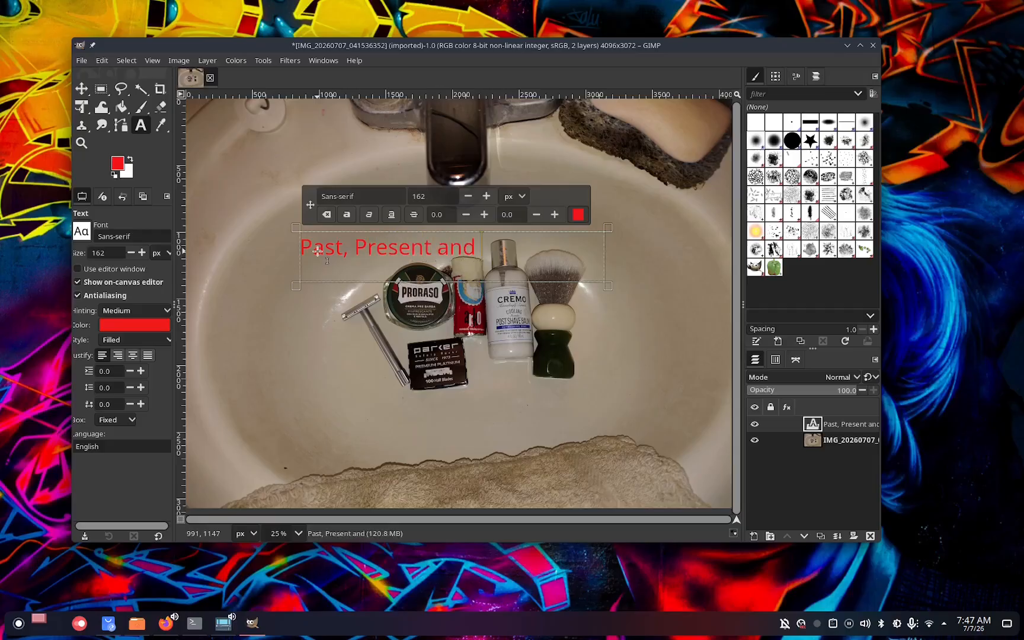
key(BackSpace)
key(BackSpace)
key(BackSpace)
text(And A)
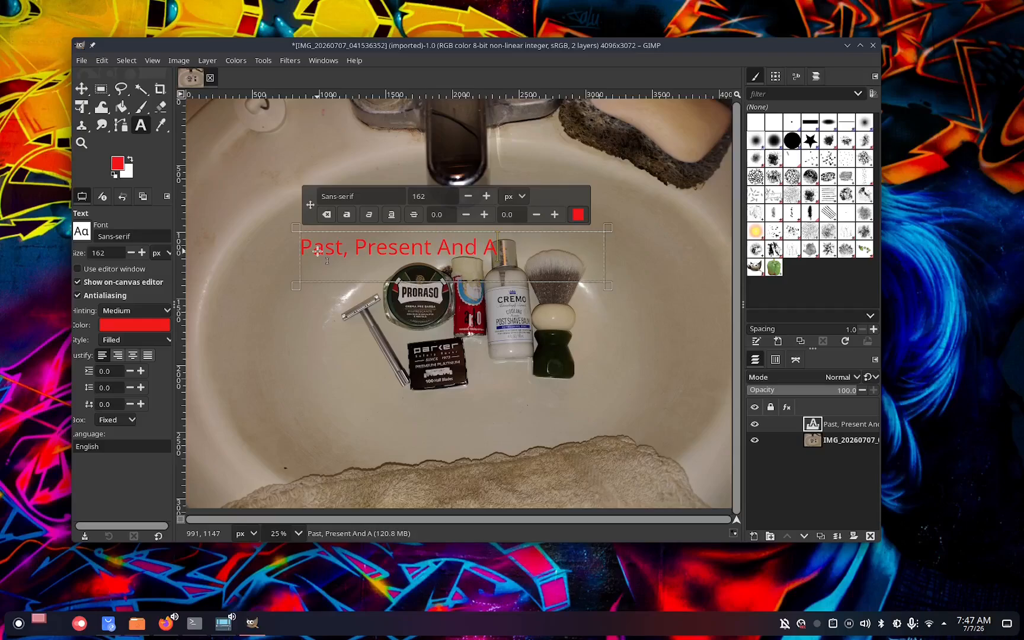
text(rko)
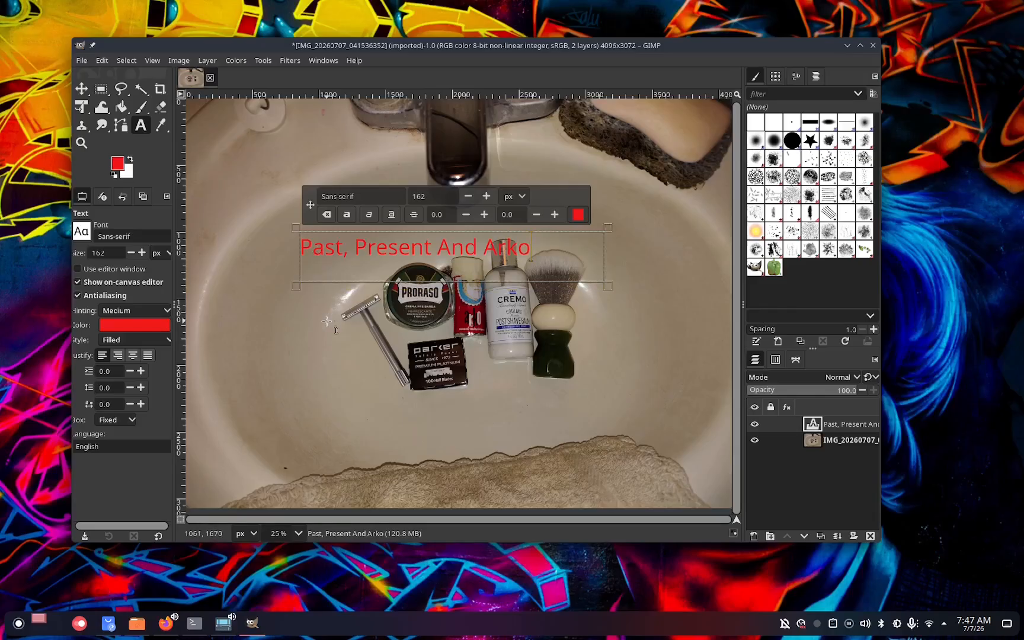
Move the red title layer up and to the left above the shaving products.
click(82, 90)
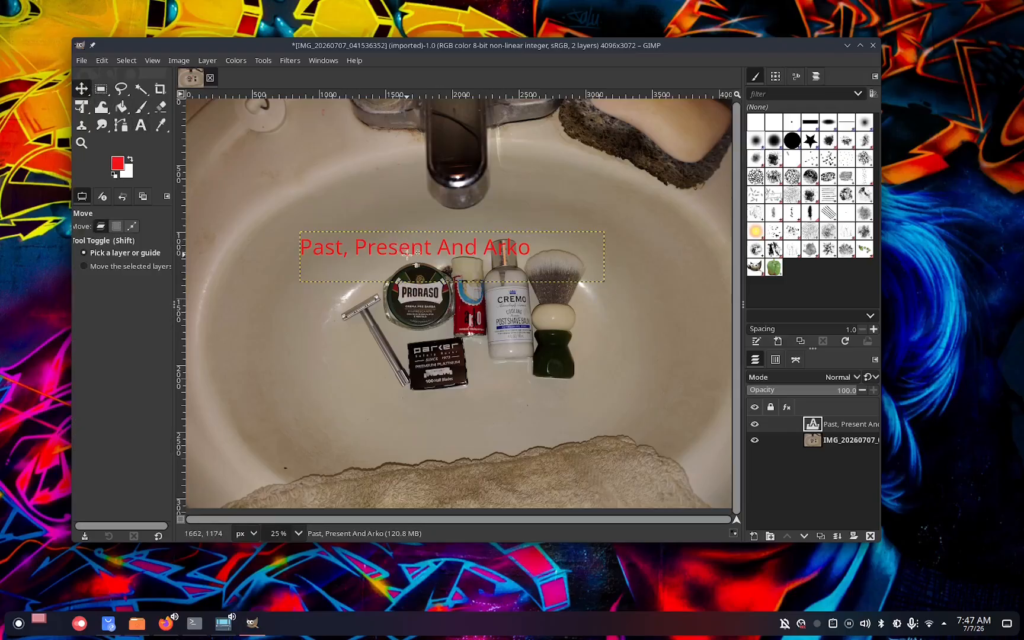
click(453, 256)
drag(448, 249, 402, 226)
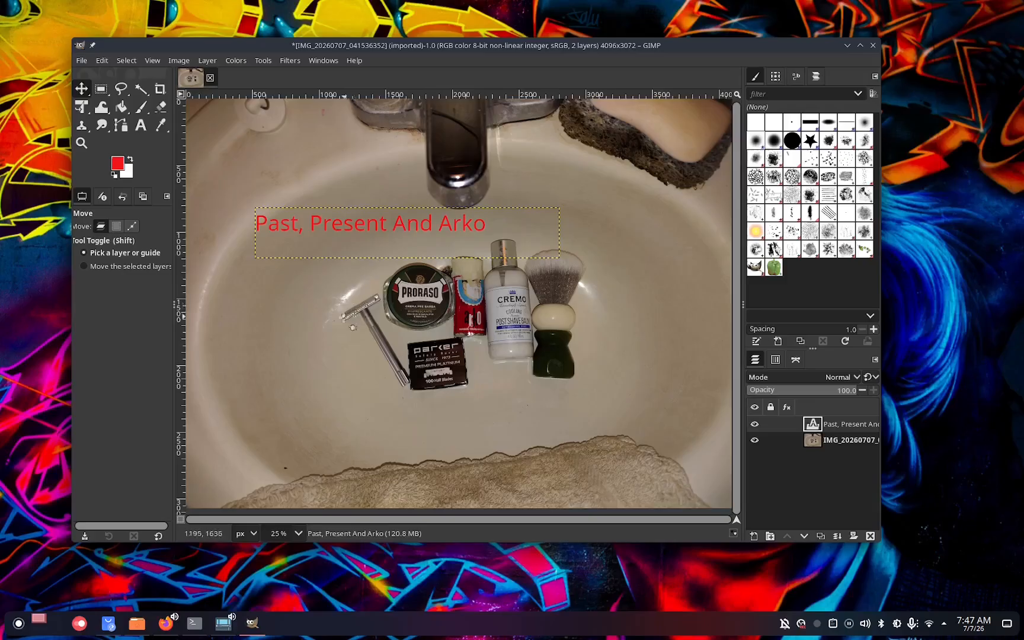
Draw a second text box over the shaving products and set its text colour to magenta f317ea.
click(139, 126)
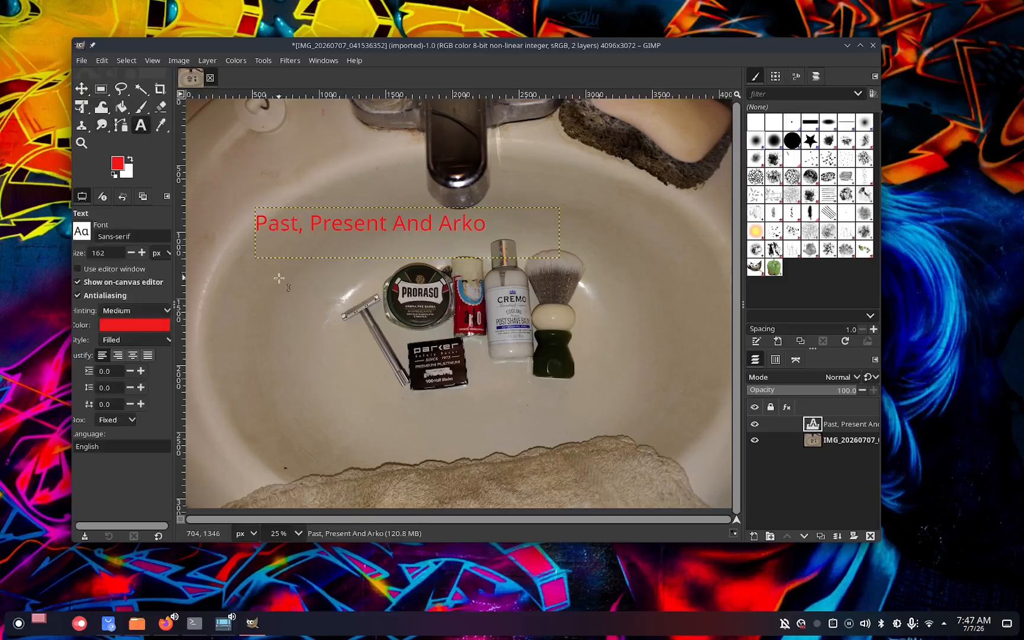
drag(276, 291, 650, 379)
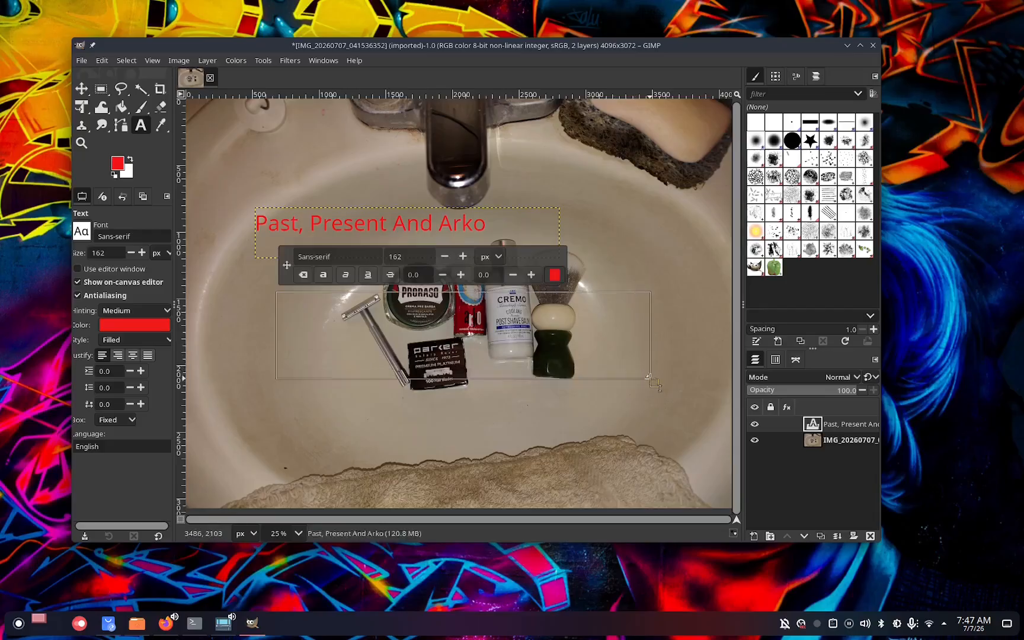
click(551, 274)
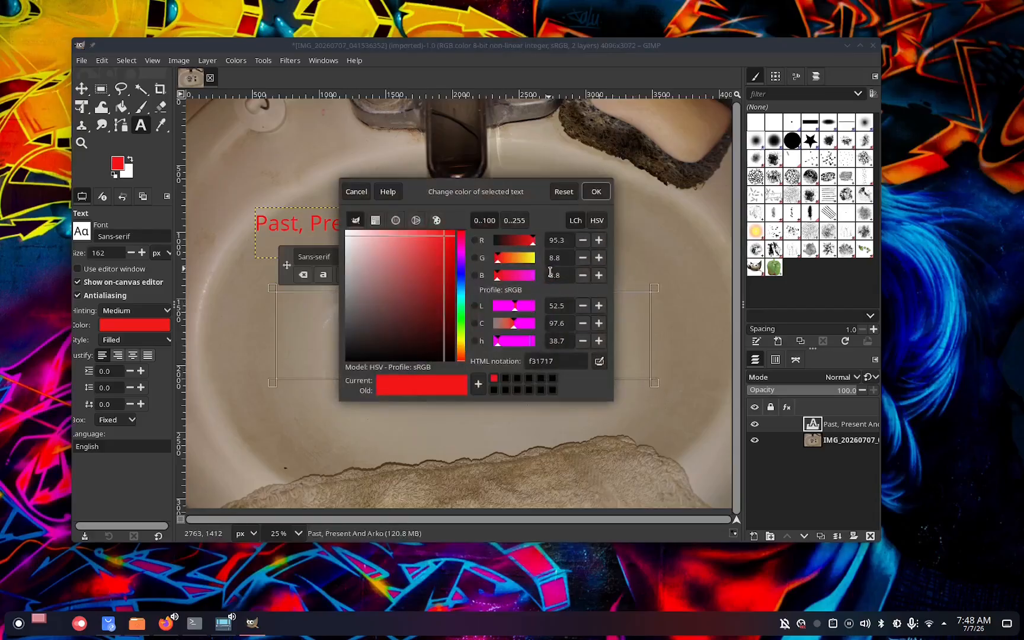
click(463, 255)
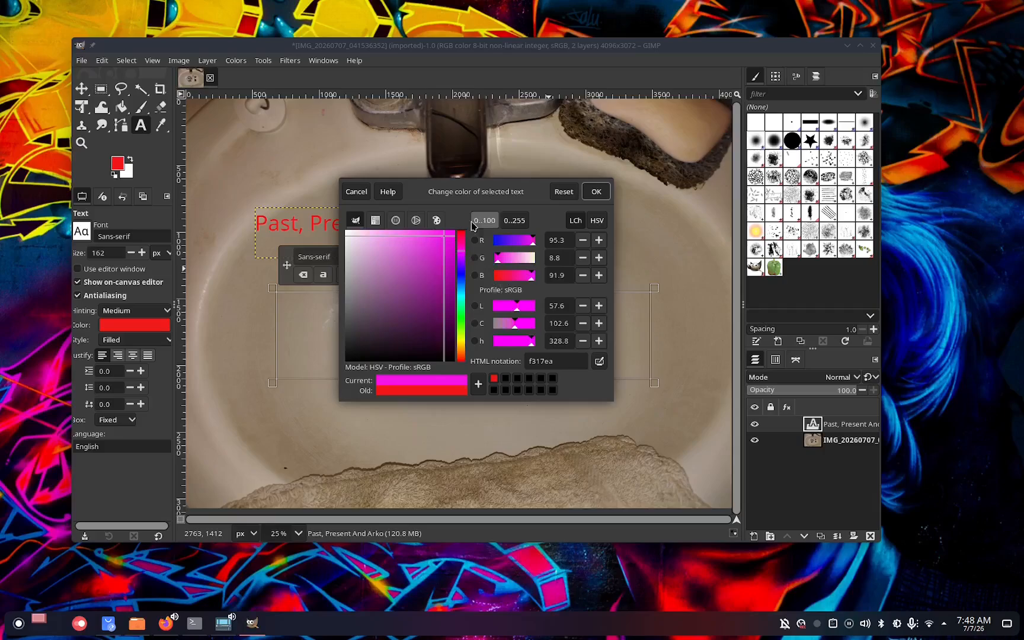
click(596, 192)
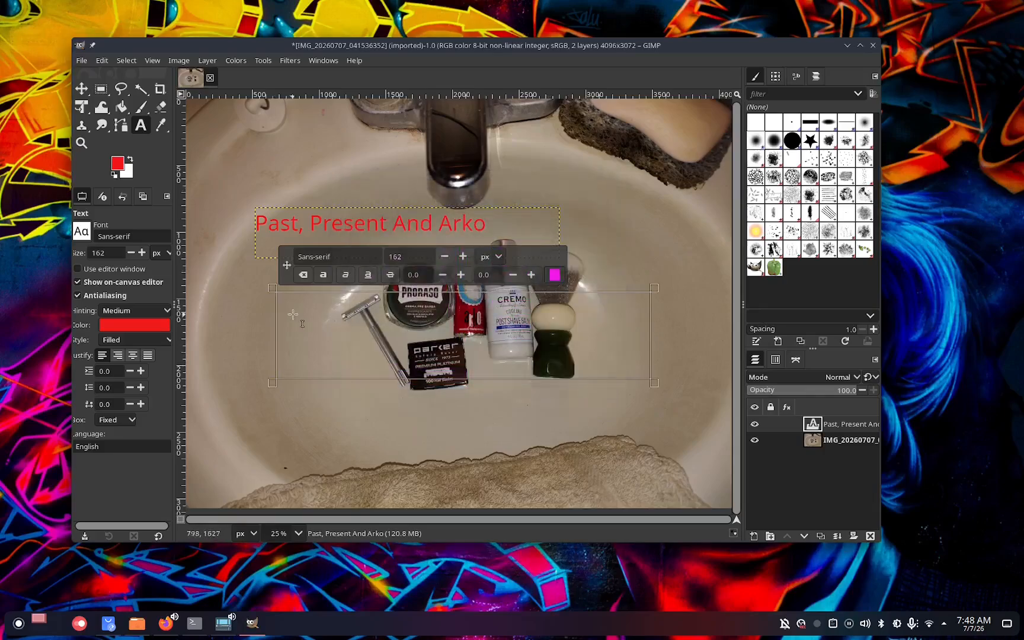
Enter Past, Present And Arko in the second text box.
text(P)
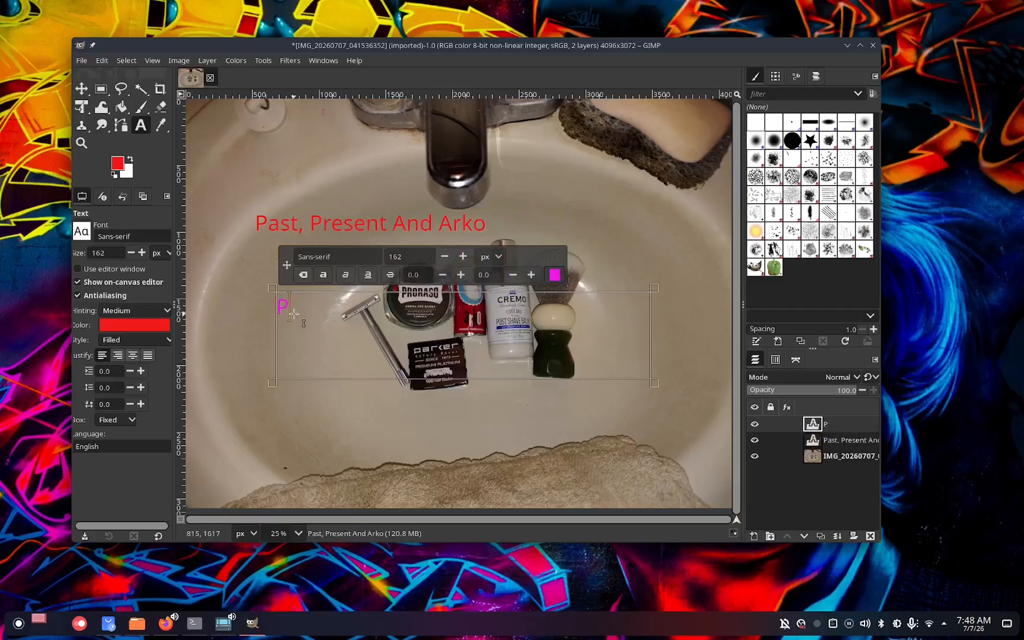
text(ast)
key(BackSpace)
text(, Pr)
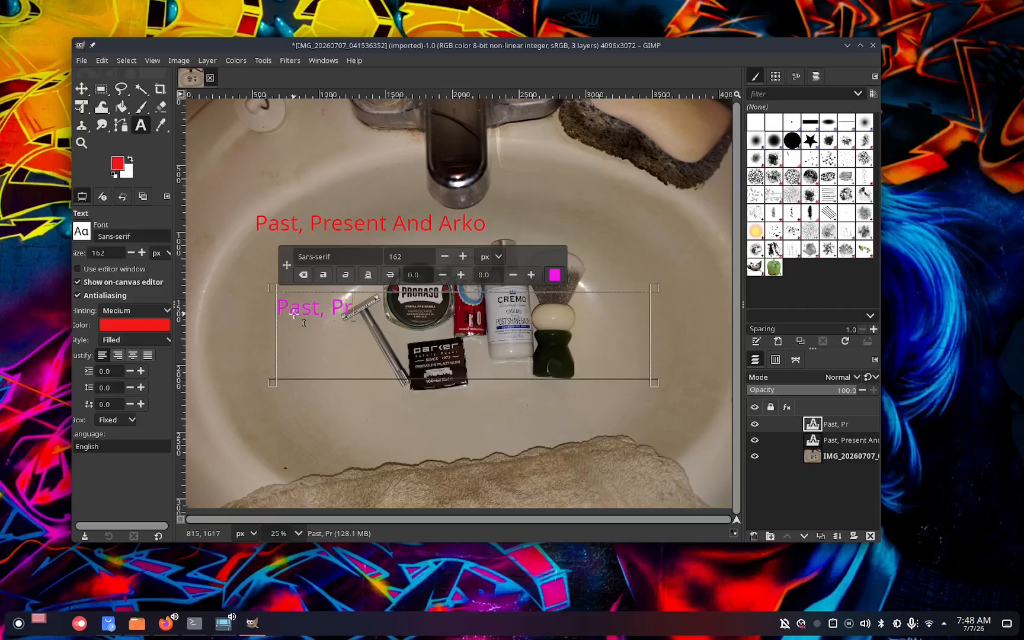
text(esent And)
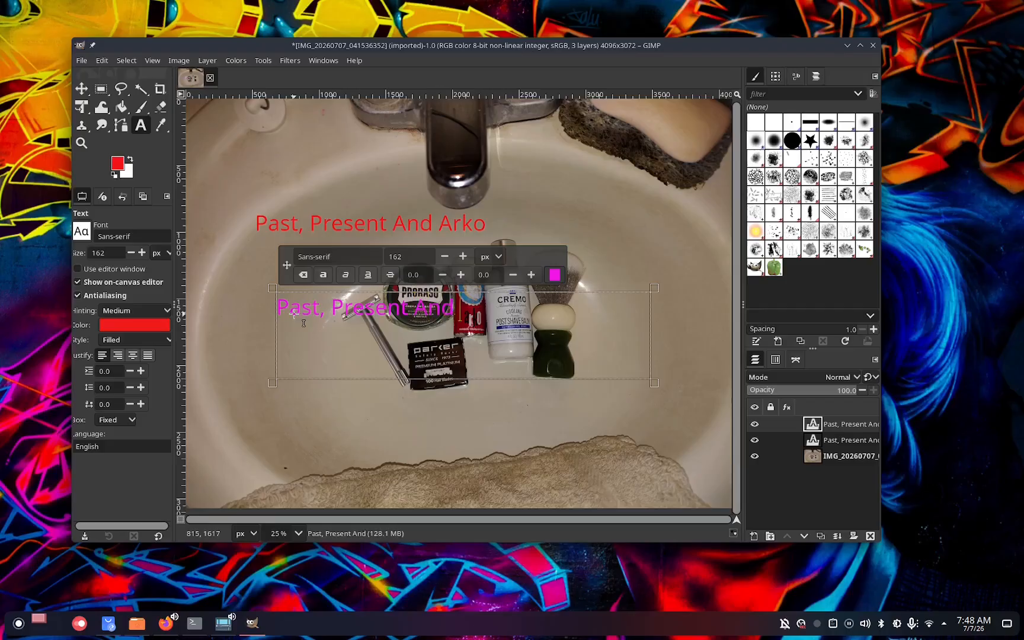
text( Arko)
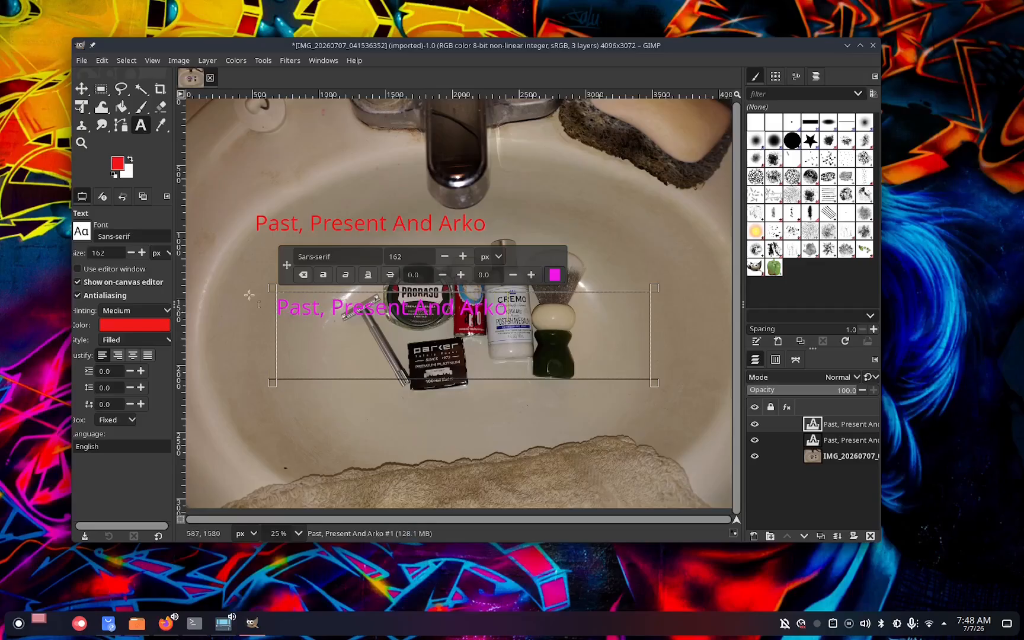
Move the magenta title up onto the red title, slightly offset from it.
click(82, 89)
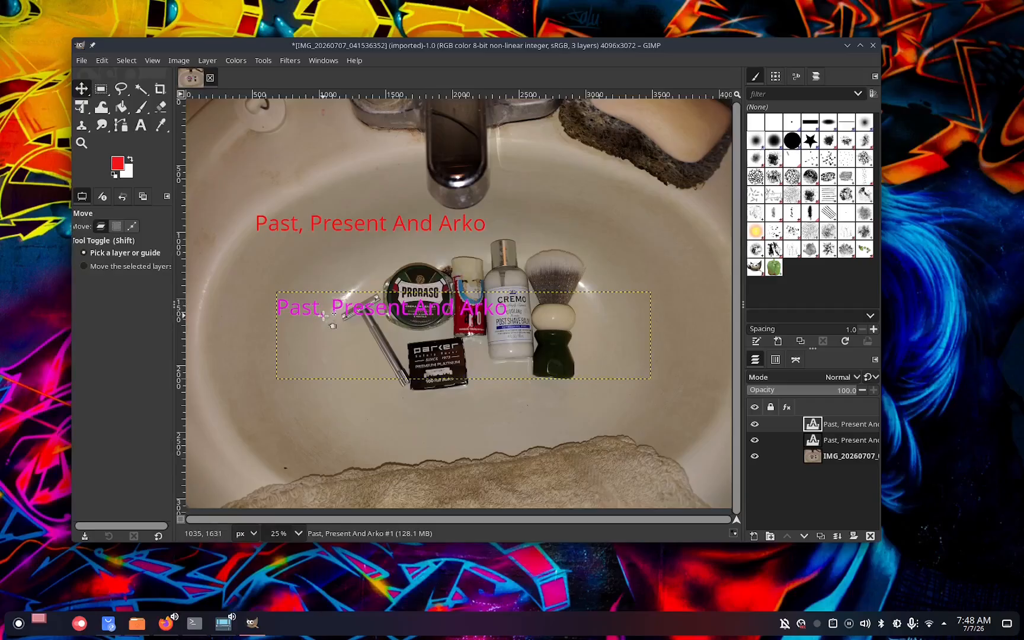
drag(322, 316, 301, 232)
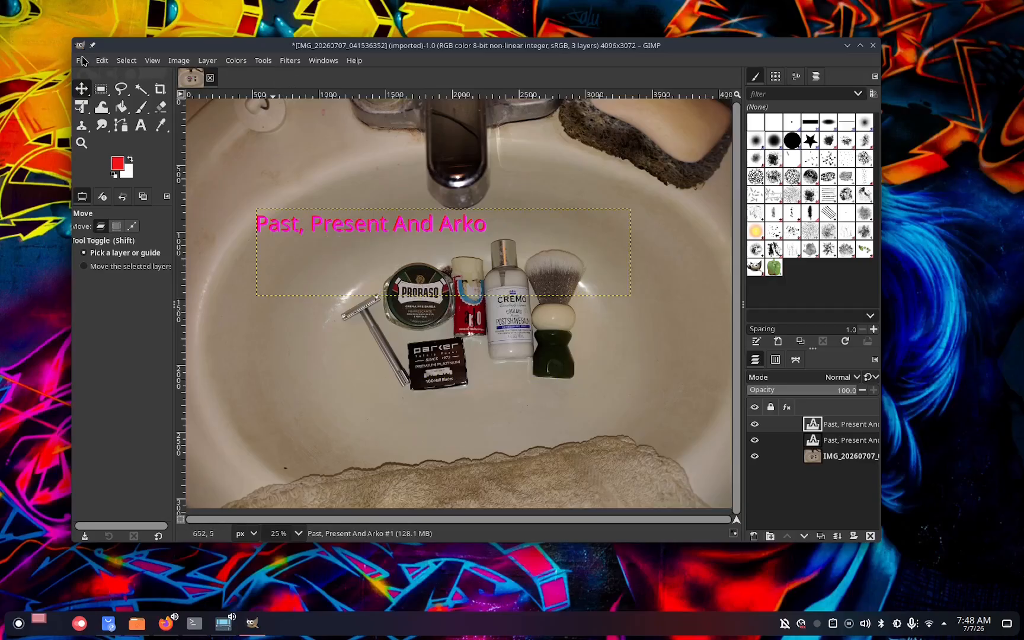
Export the image as ppa.jpg into the Past, Present and Arko folder with default JPEG settings.
click(82, 61)
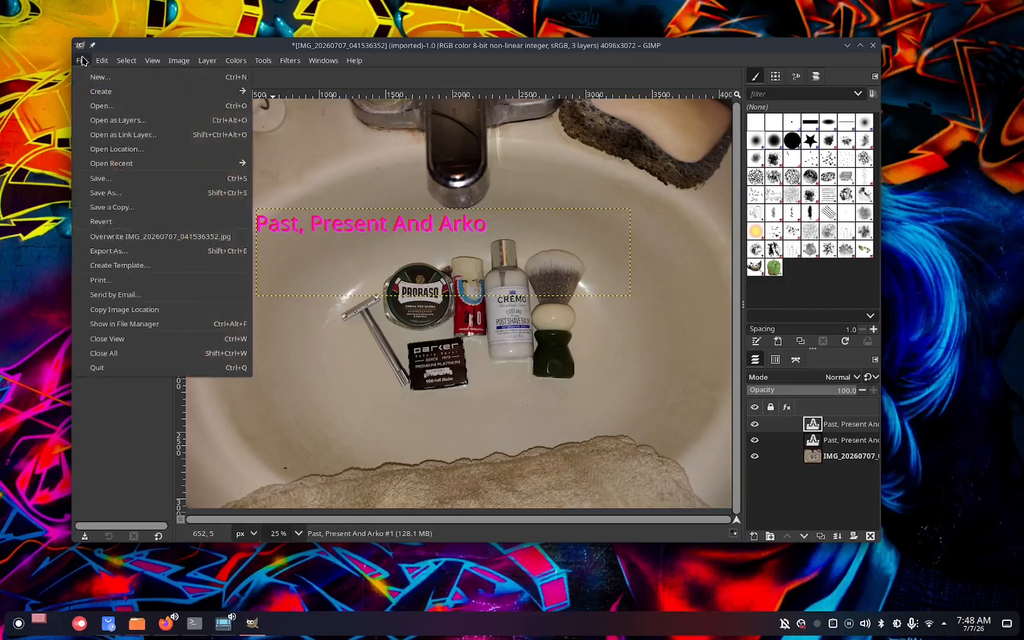
click(130, 254)
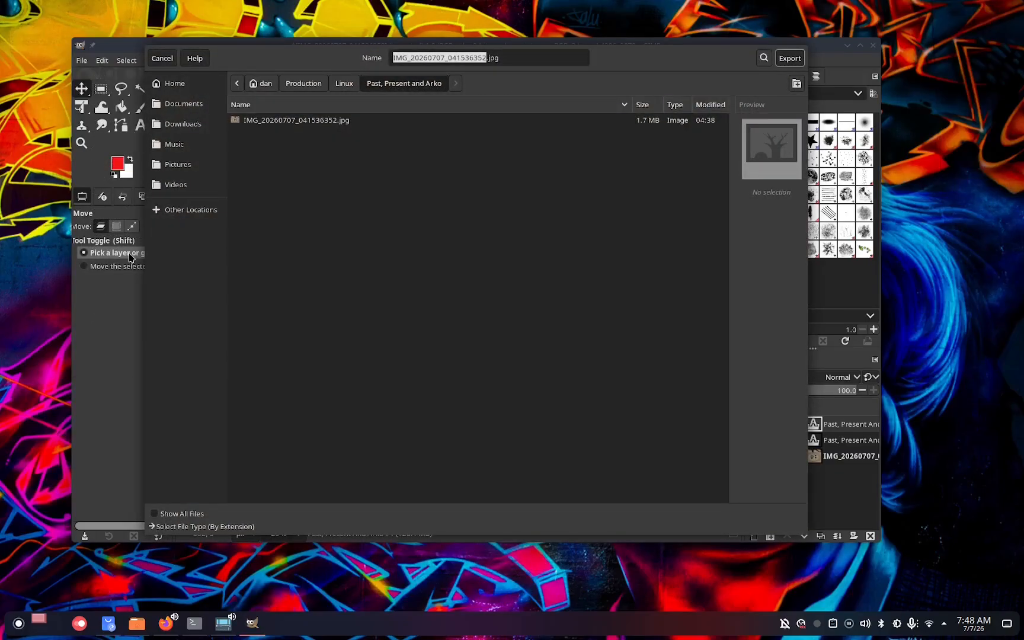
text(ppa)
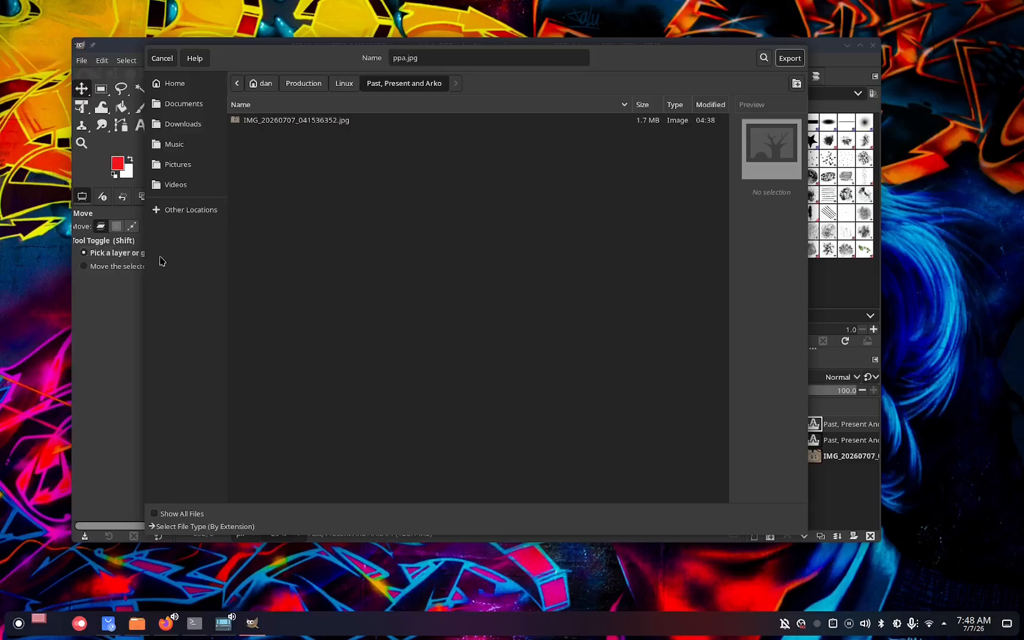
click(792, 62)
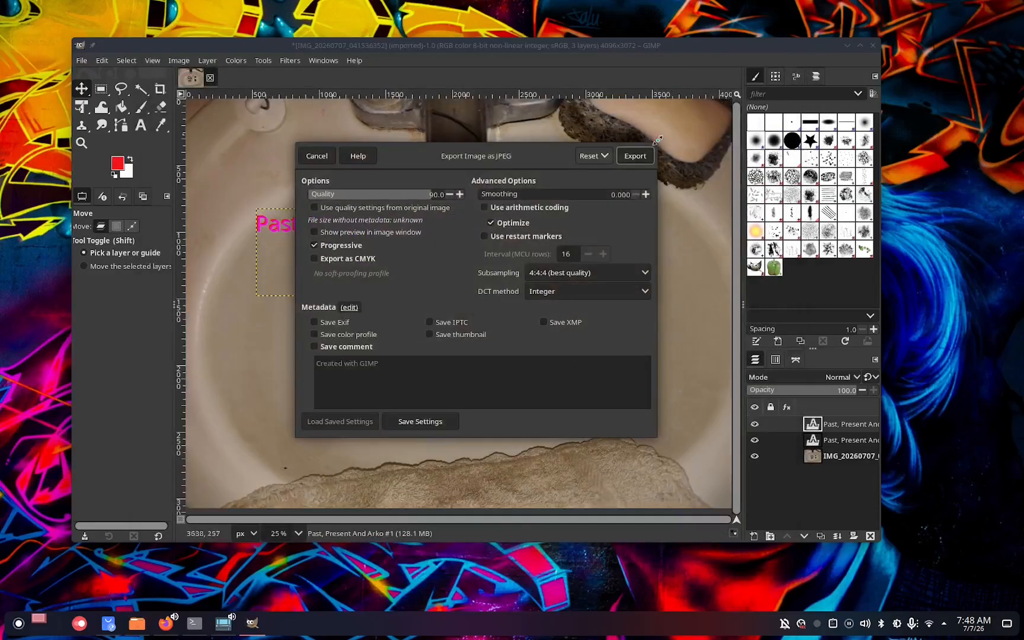
click(634, 157)
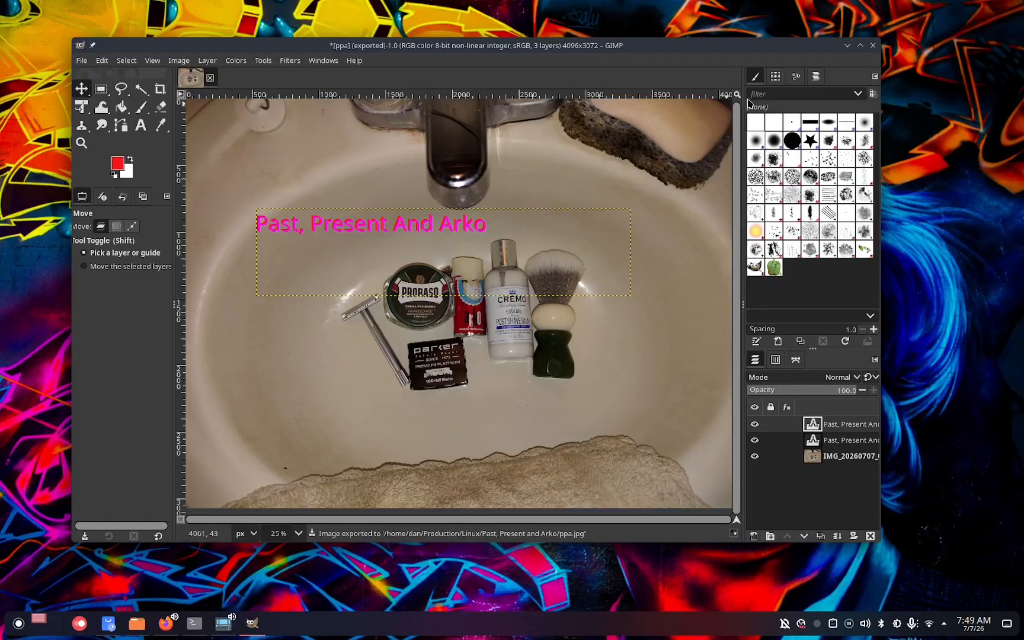
Quit GIMP discarding unsaved changes and switch back to Kdenlive.
click(872, 46)
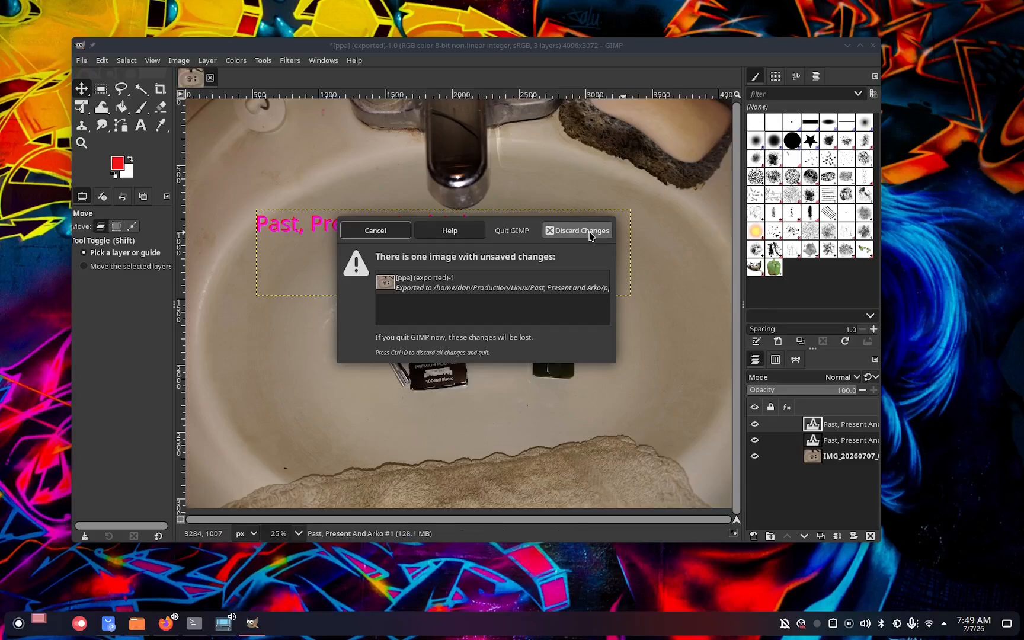
click(589, 236)
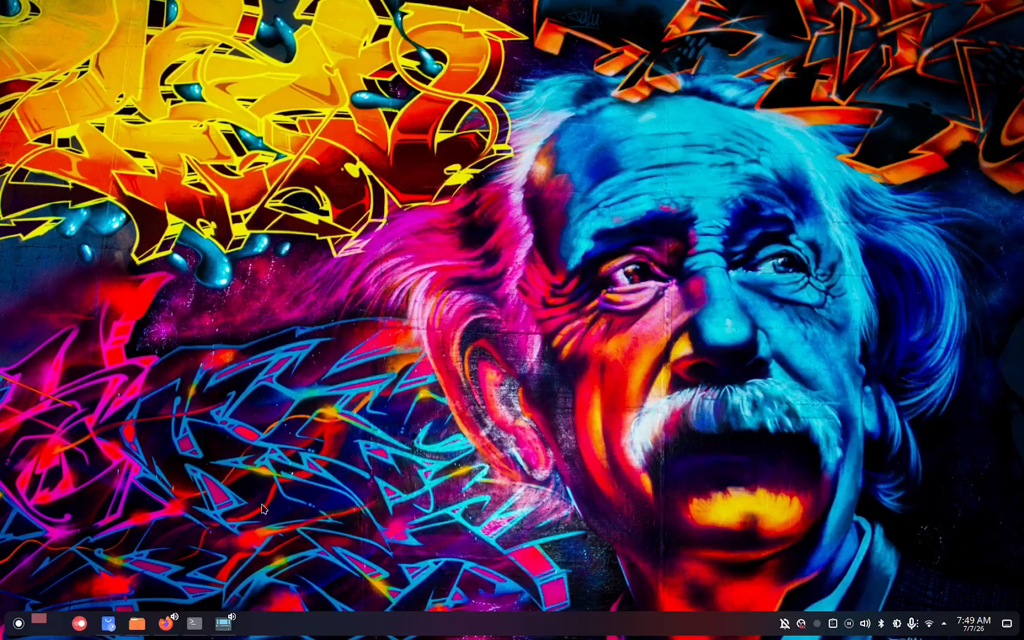
click(223, 625)
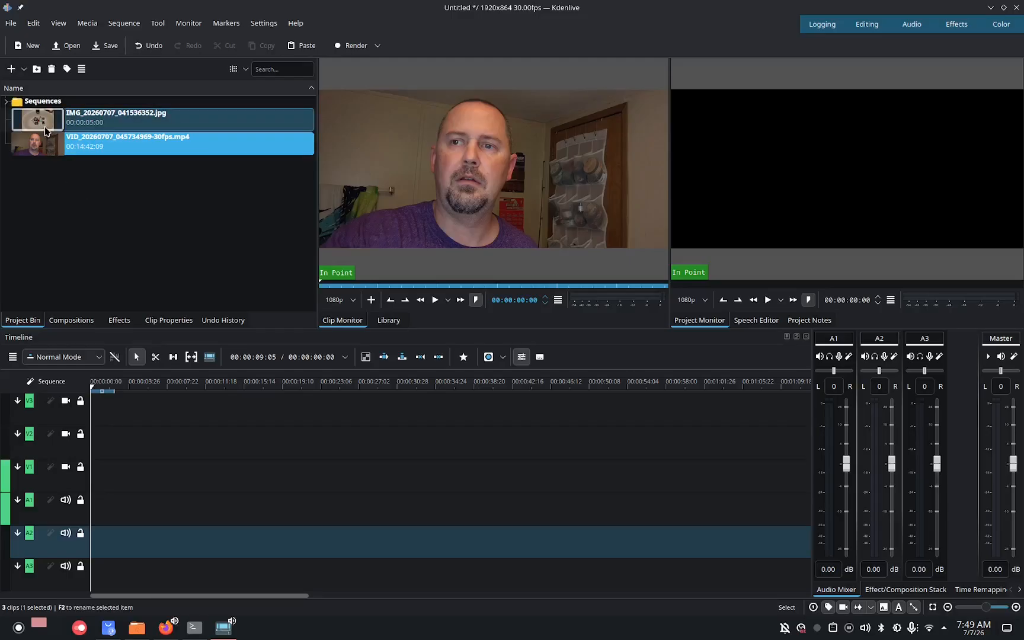
Add the photo clip IMG_20260707_041536352.jpg to the first video track of the timeline.
drag(45, 131, 89, 484)
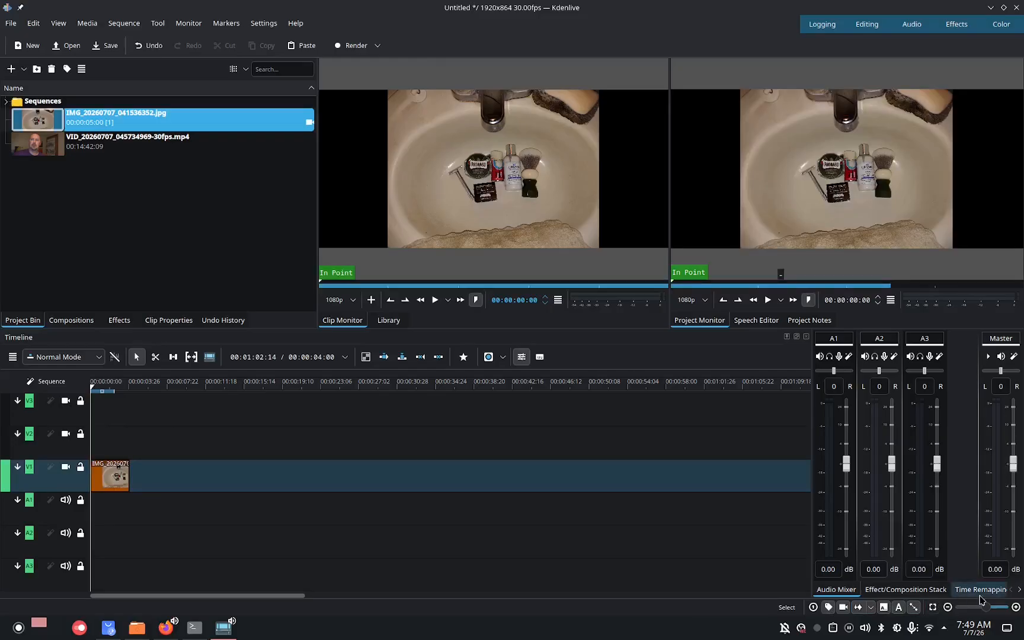
drag(985, 610, 992, 611)
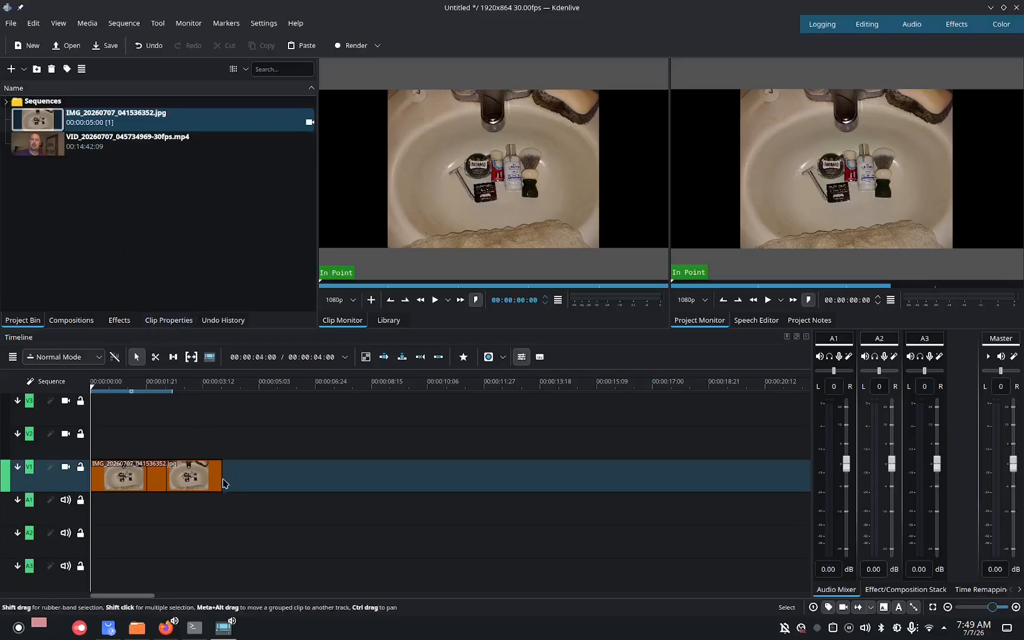
Extend the photo clip on the timeline to about 6 seconds 28 frames and return the playhead to the start.
drag(221, 478, 255, 480)
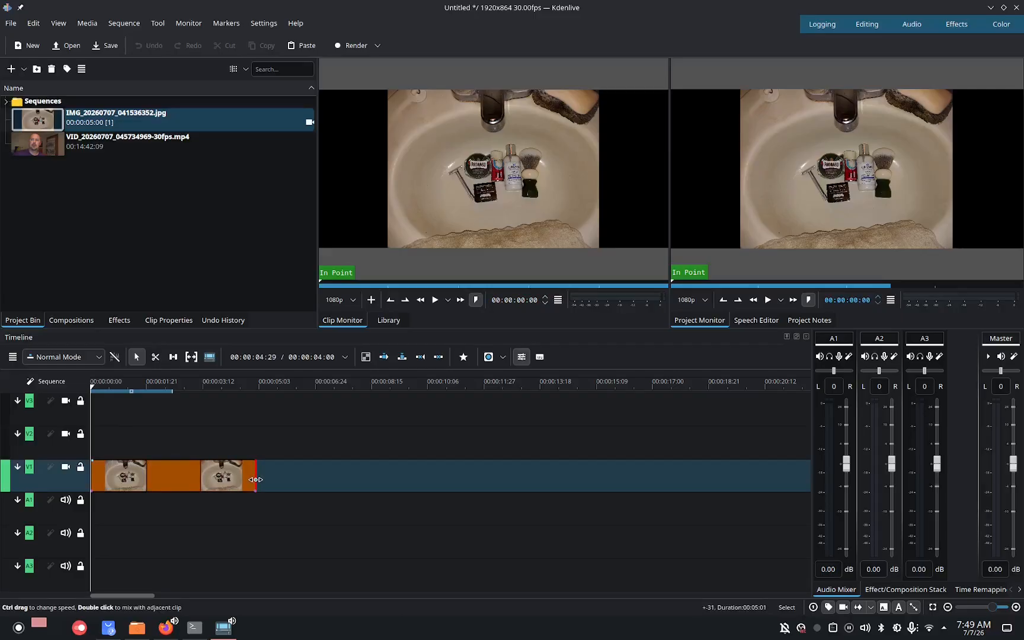
drag(255, 479, 256, 480)
click(260, 384)
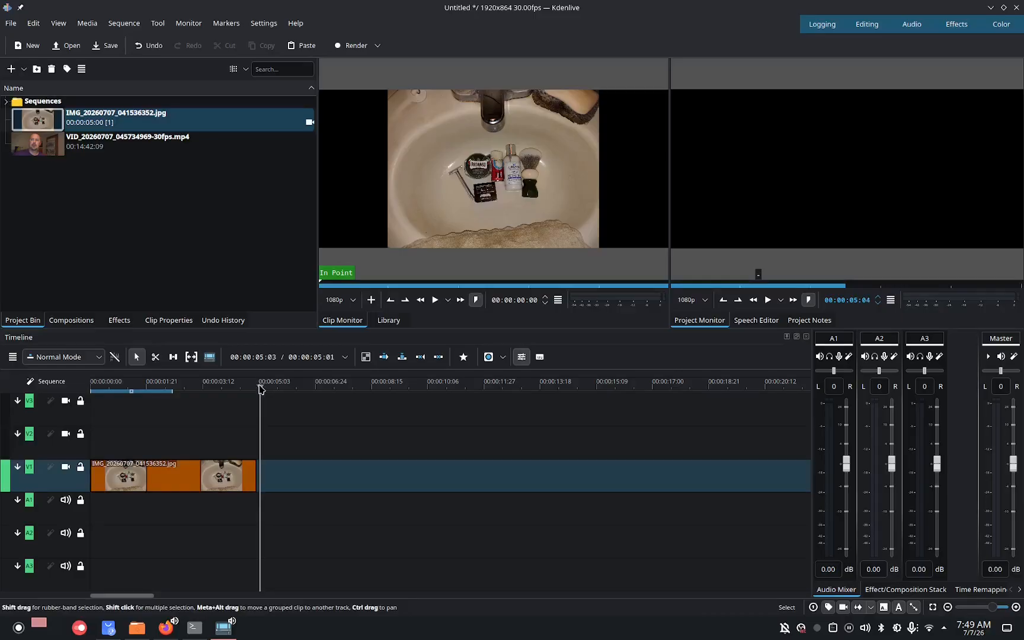
drag(260, 388, 253, 439)
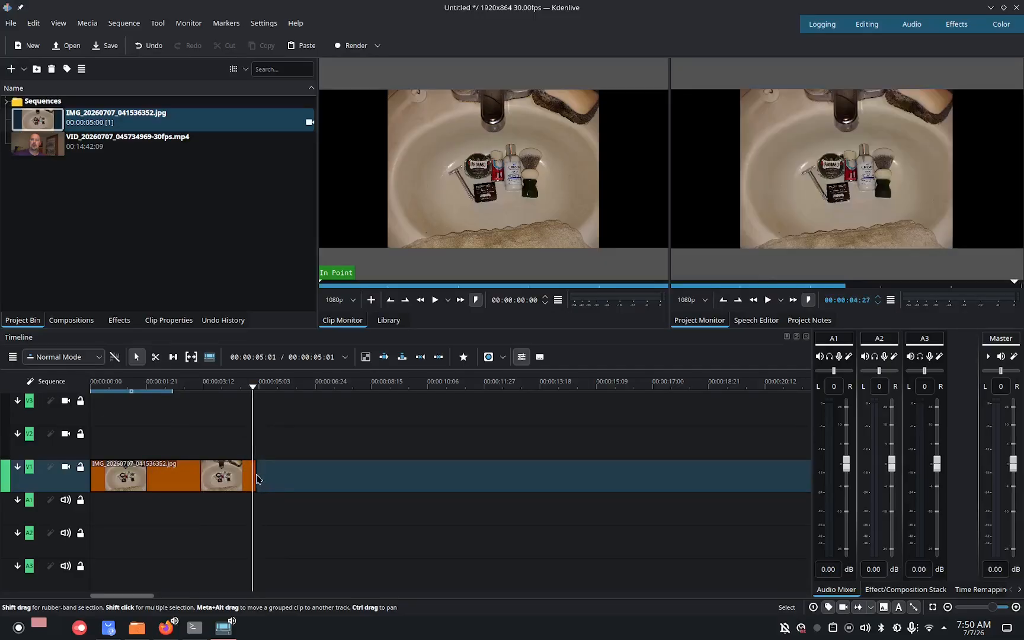
drag(256, 479, 319, 482)
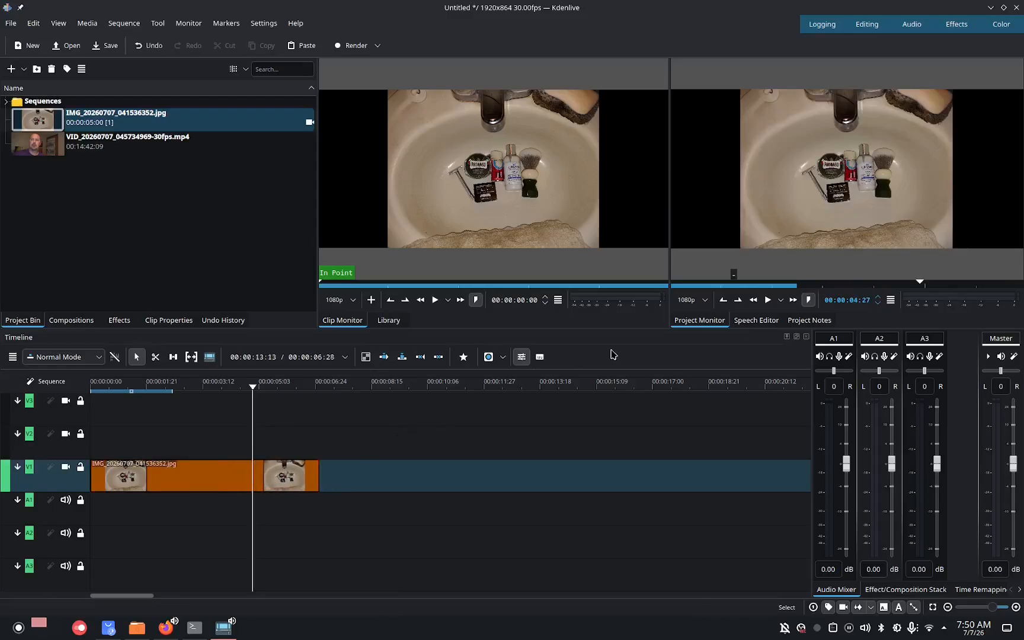
click(767, 300)
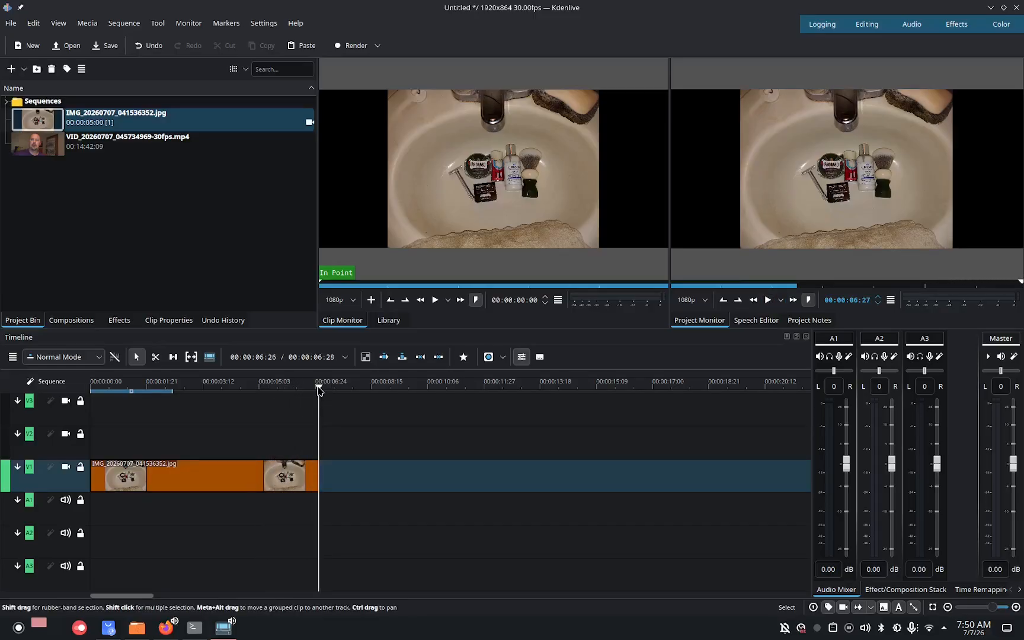
drag(318, 389, 72, 439)
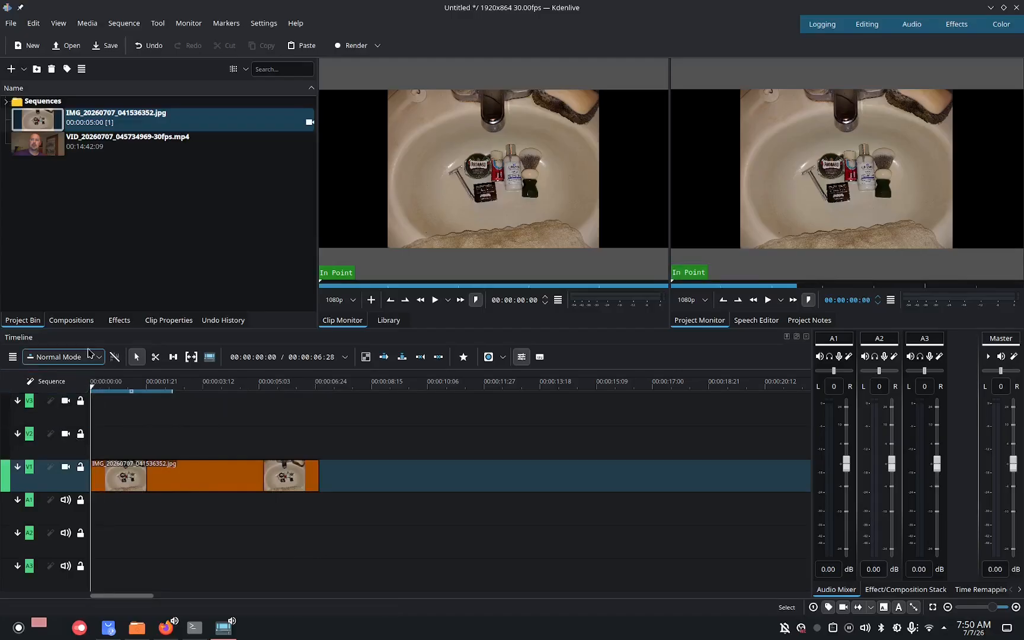
click(87, 23)
mouse_move(100, 45)
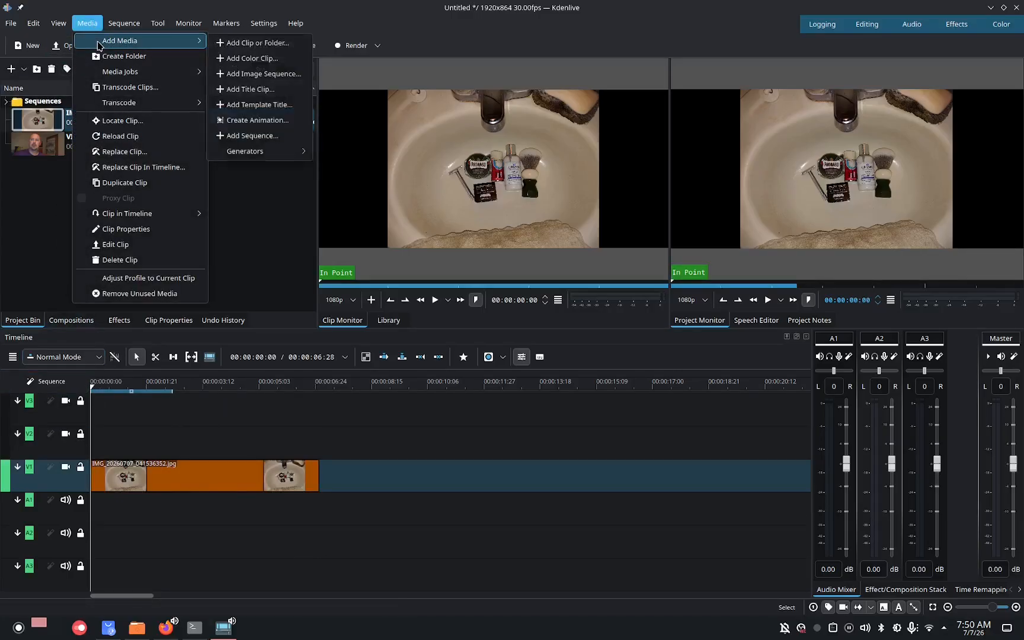
click(256, 43)
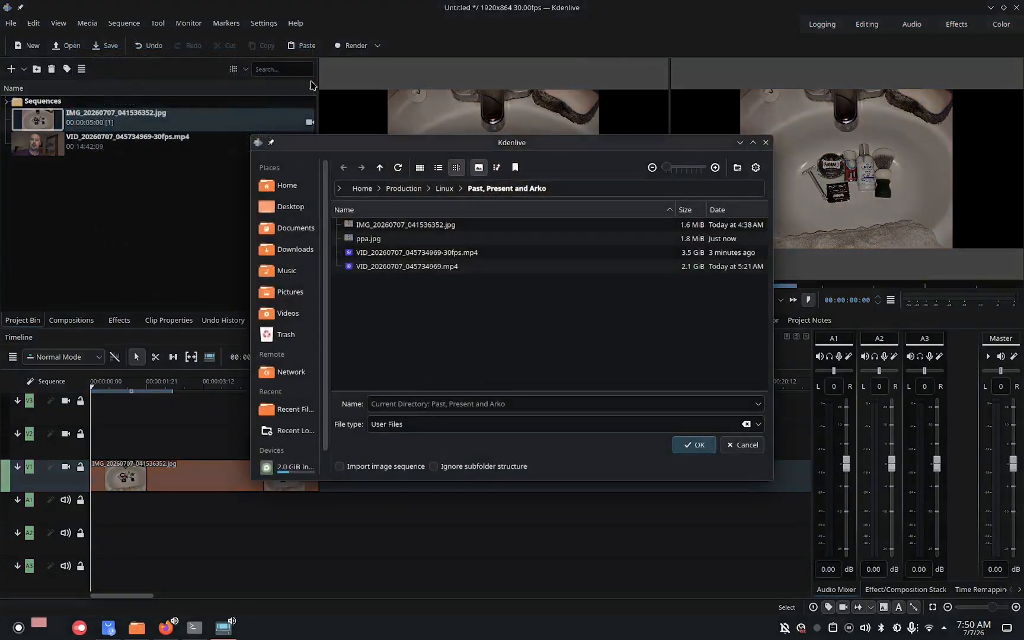
click(751, 444)
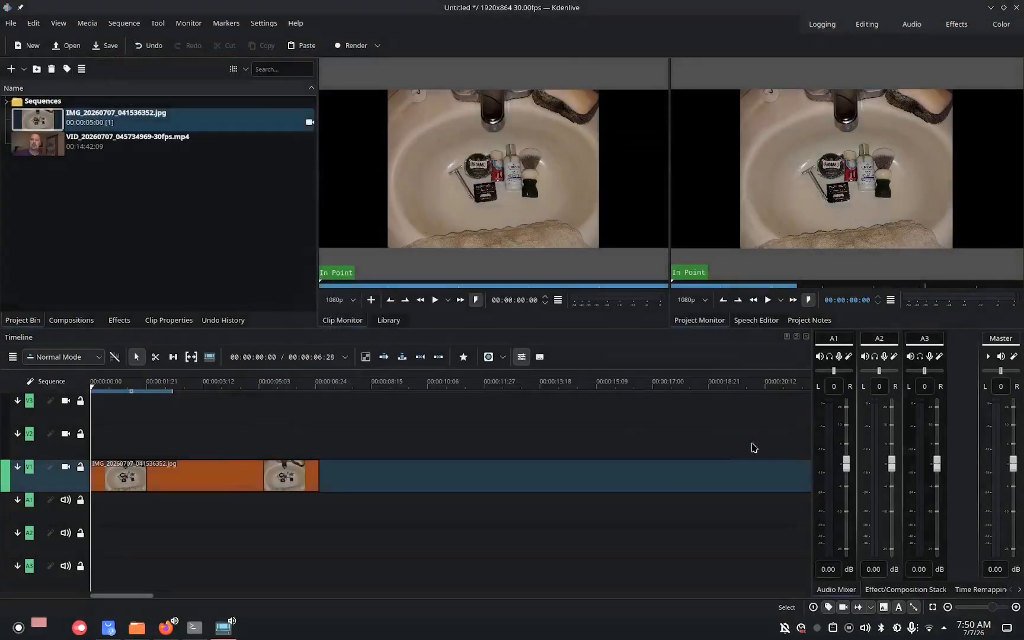
Open the title clip editor to create a new title clip.
click(94, 26)
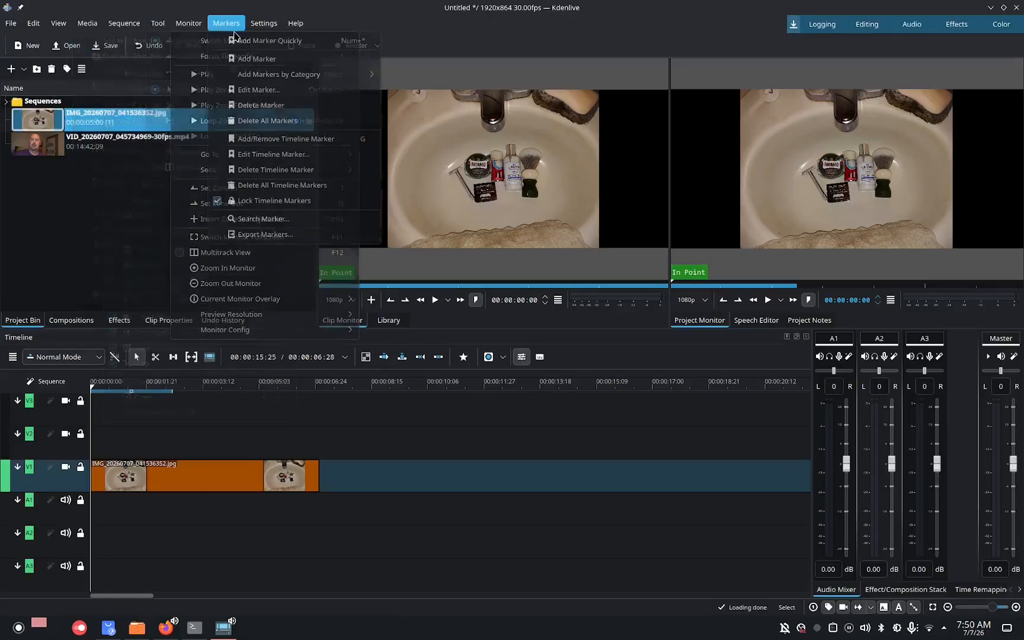
mouse_move(102, 40)
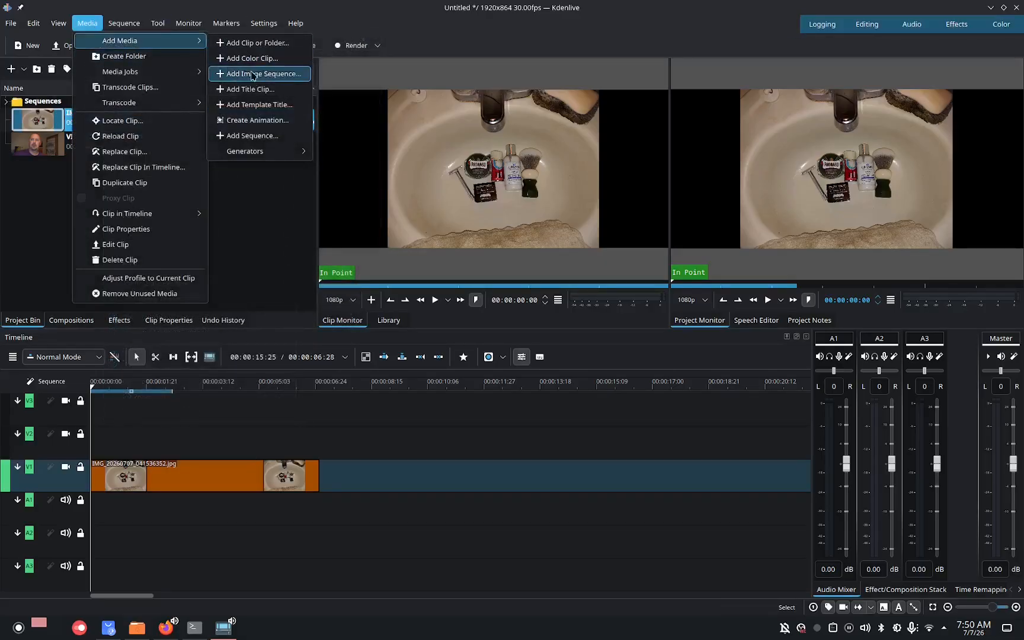
click(261, 87)
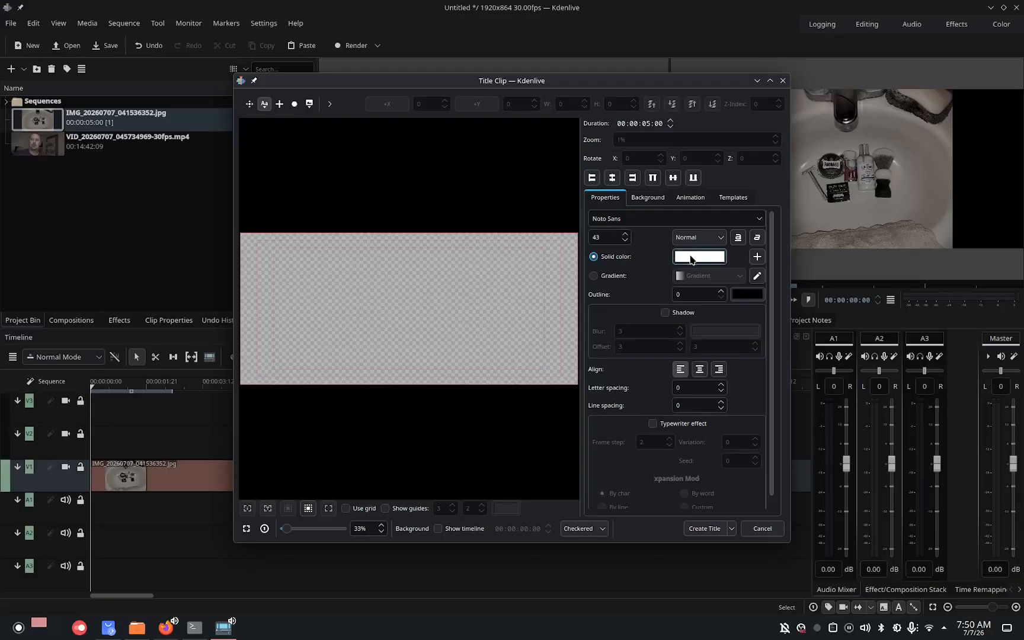
Set the title text colour to orange #ffaa49.
click(691, 259)
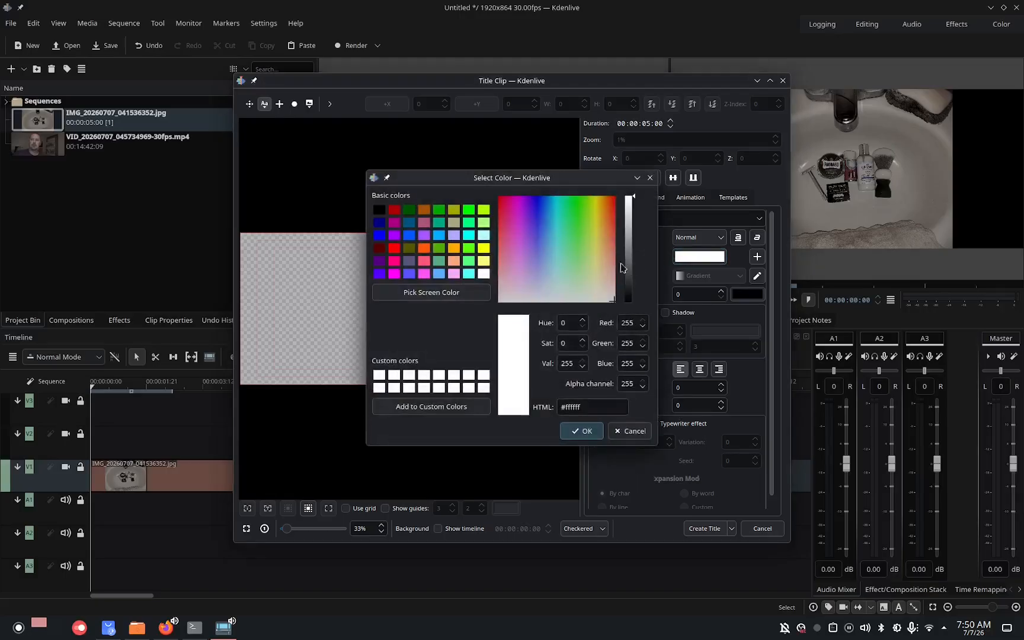
drag(596, 239, 605, 226)
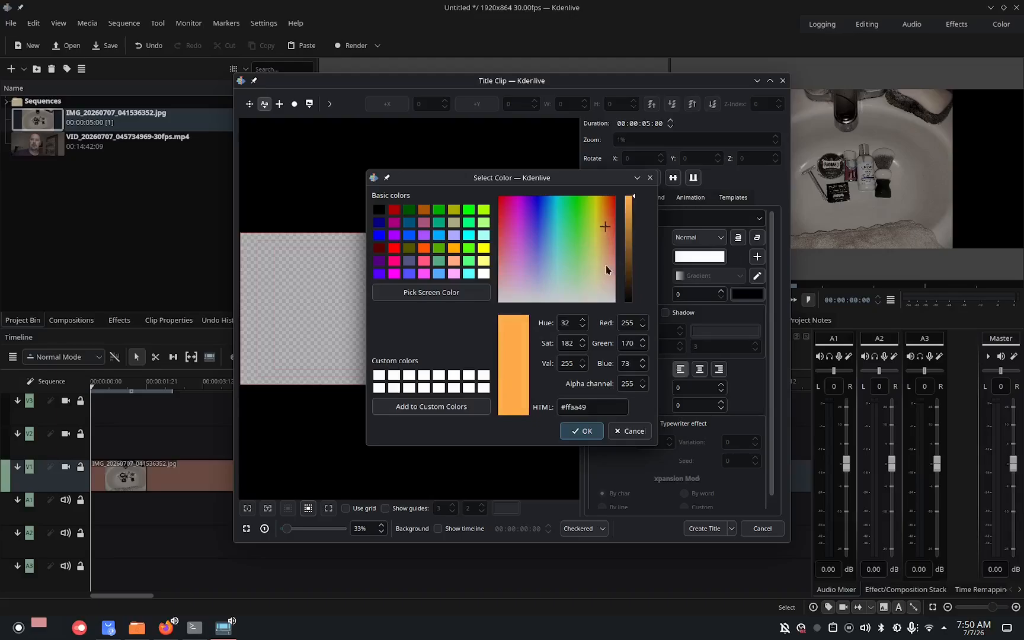
click(575, 427)
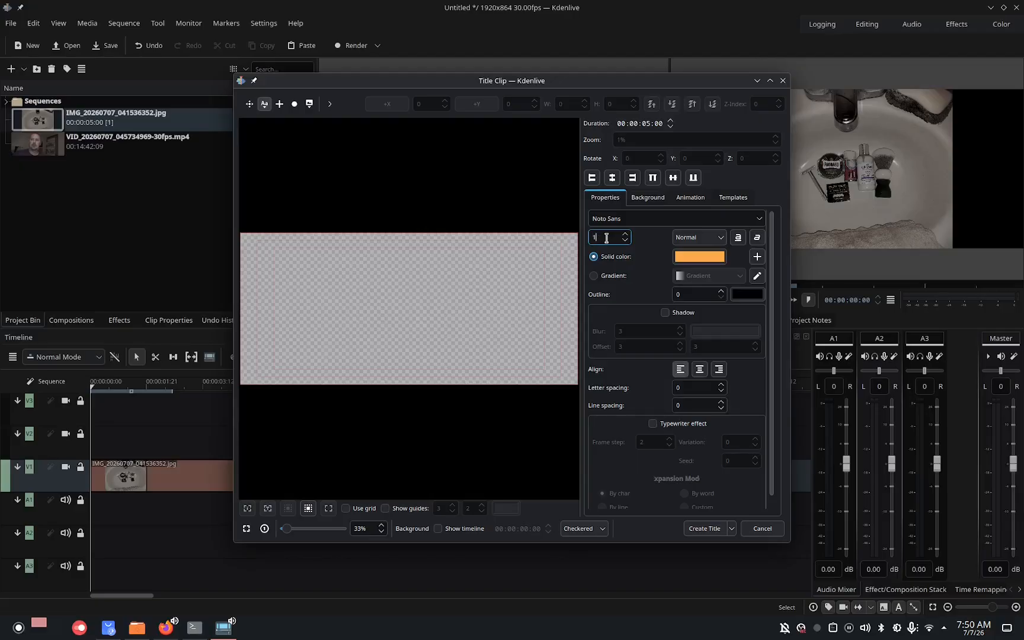
Add a text item to the canvas with font size 133 and a drop shadow enabled.
click(368, 285)
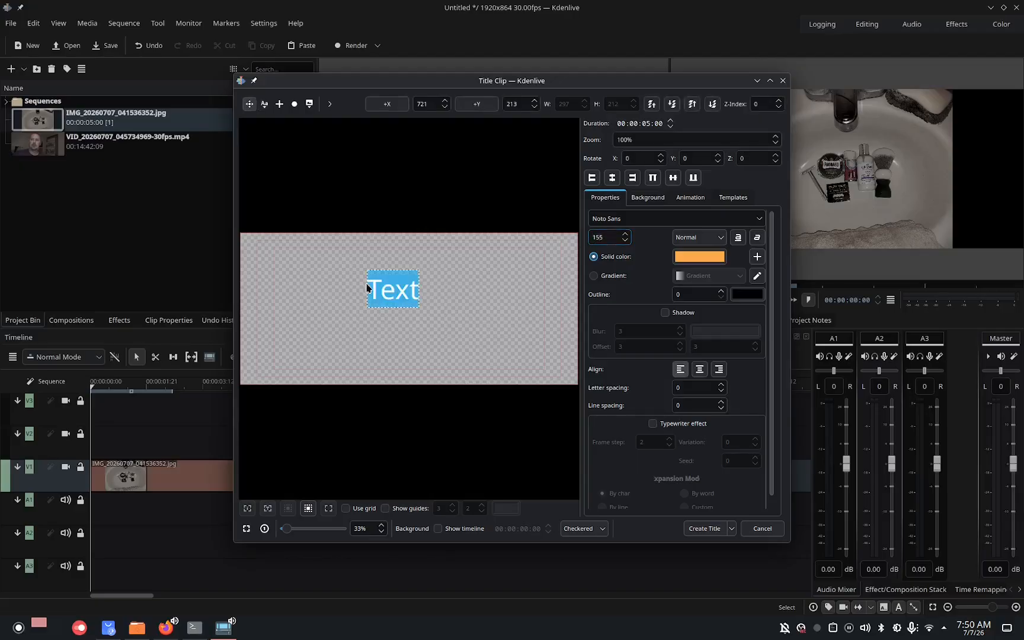
click(614, 238)
key(BackSpace)
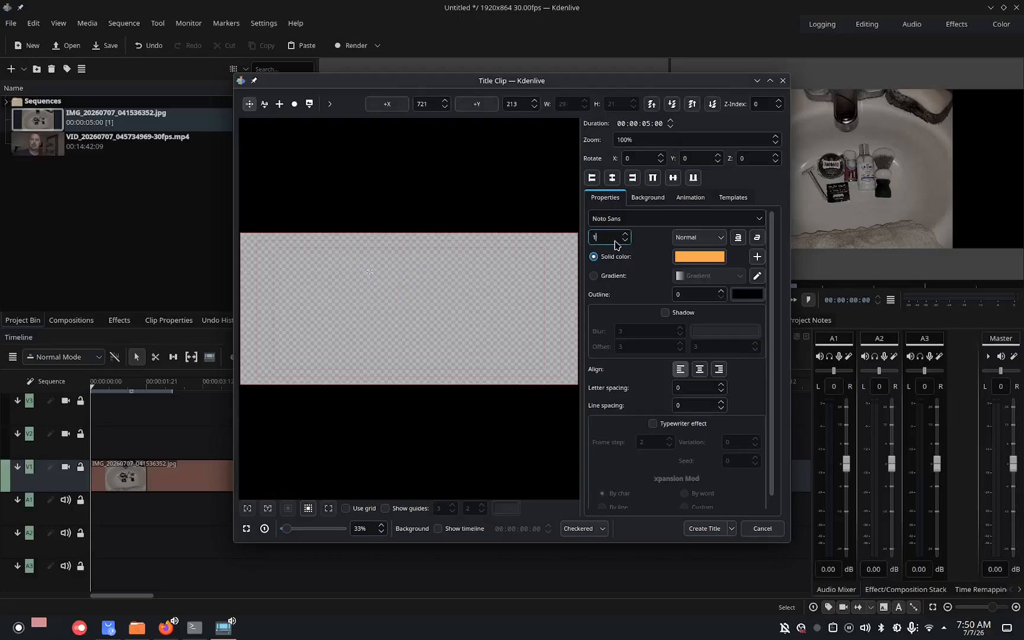
text(33)
click(665, 312)
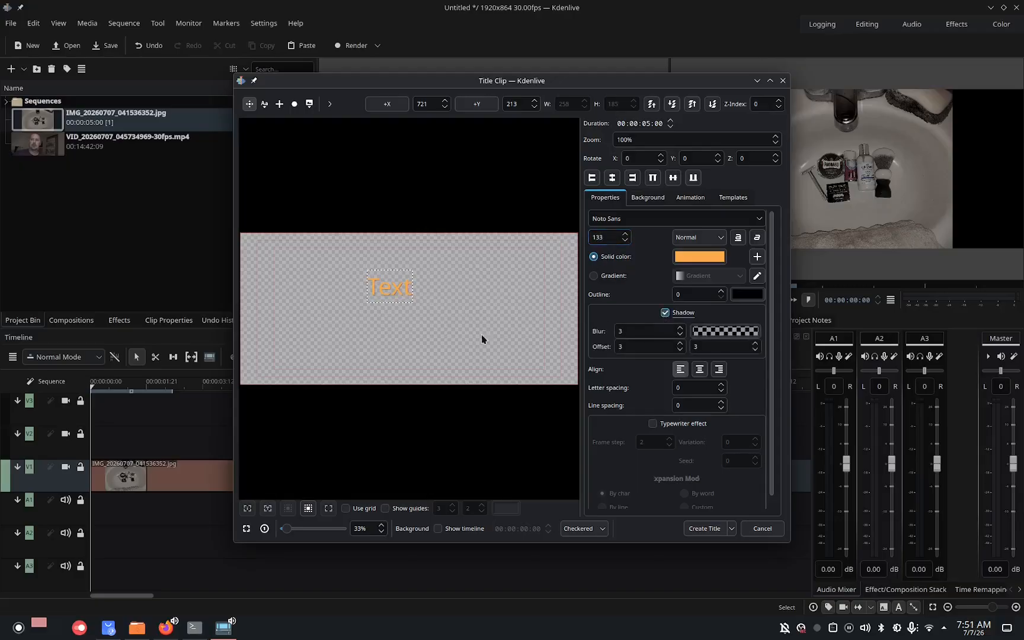
Move the text item left and replace its text with "Get Ready For" and "An Epic Shave" on two lines.
double_click(399, 288)
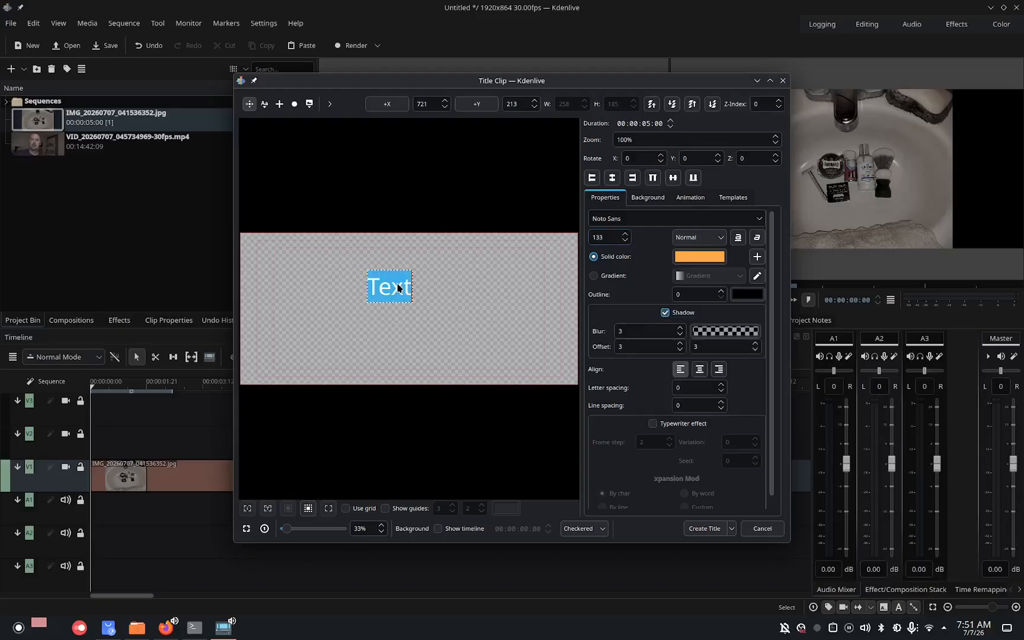
click(297, 274)
drag(373, 284, 318, 281)
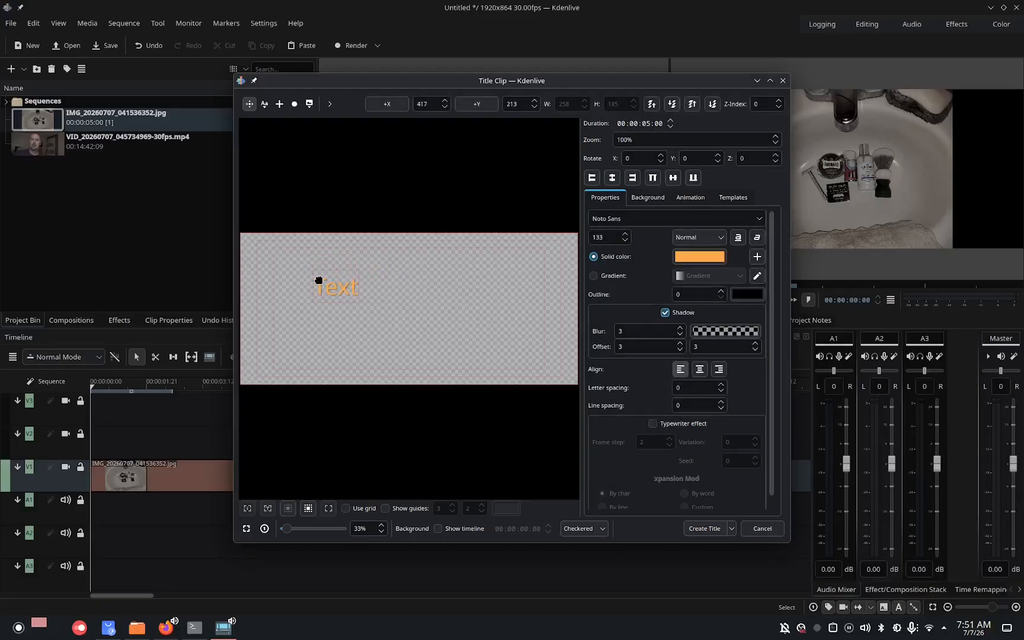
double_click(338, 285)
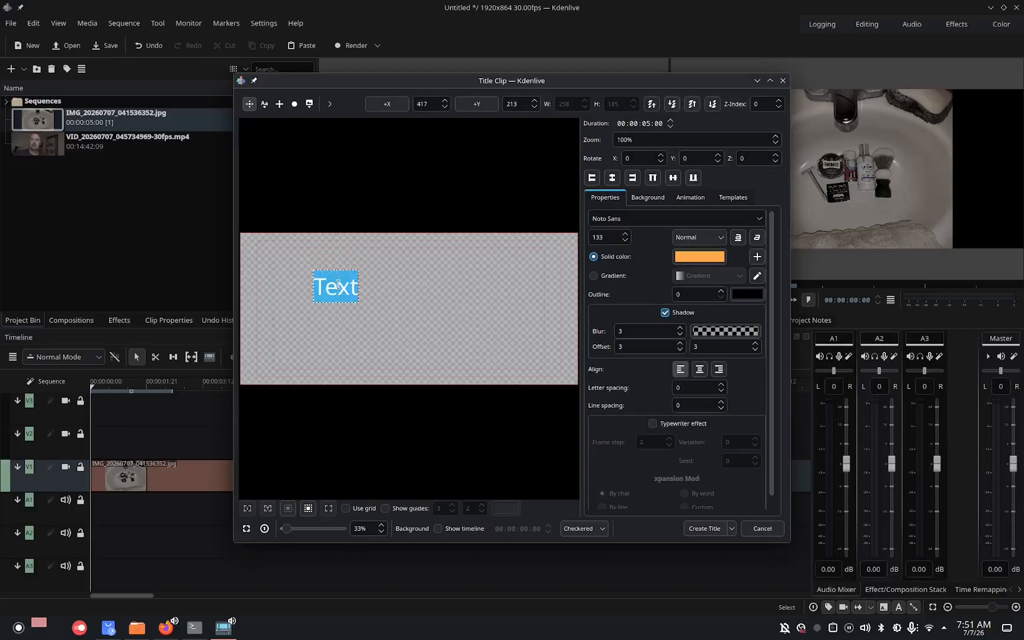
text(Get)
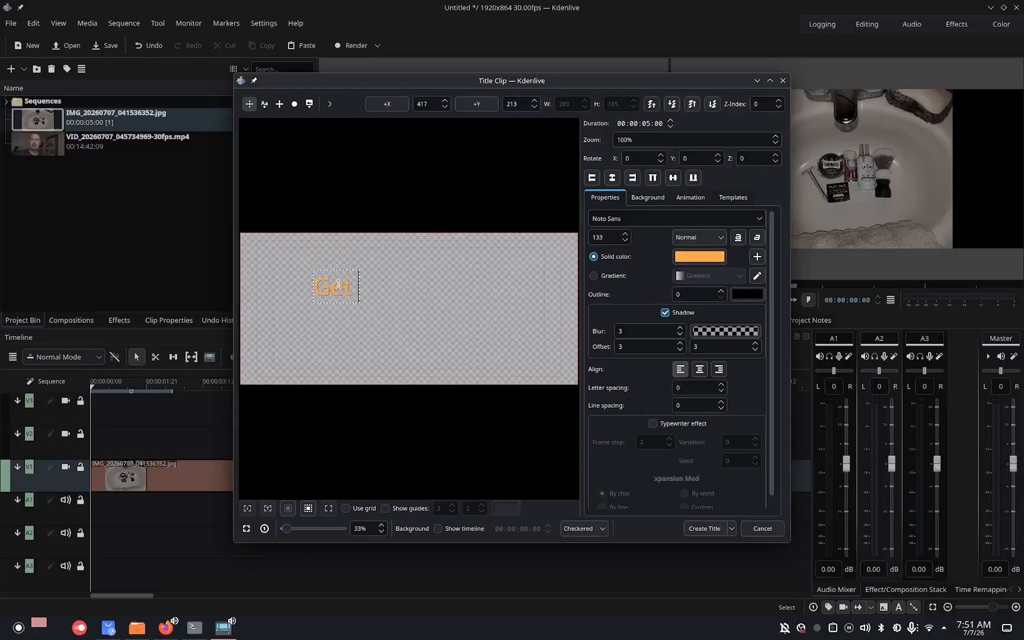
text( Ready For)
key(Return)
text(An Epic S)
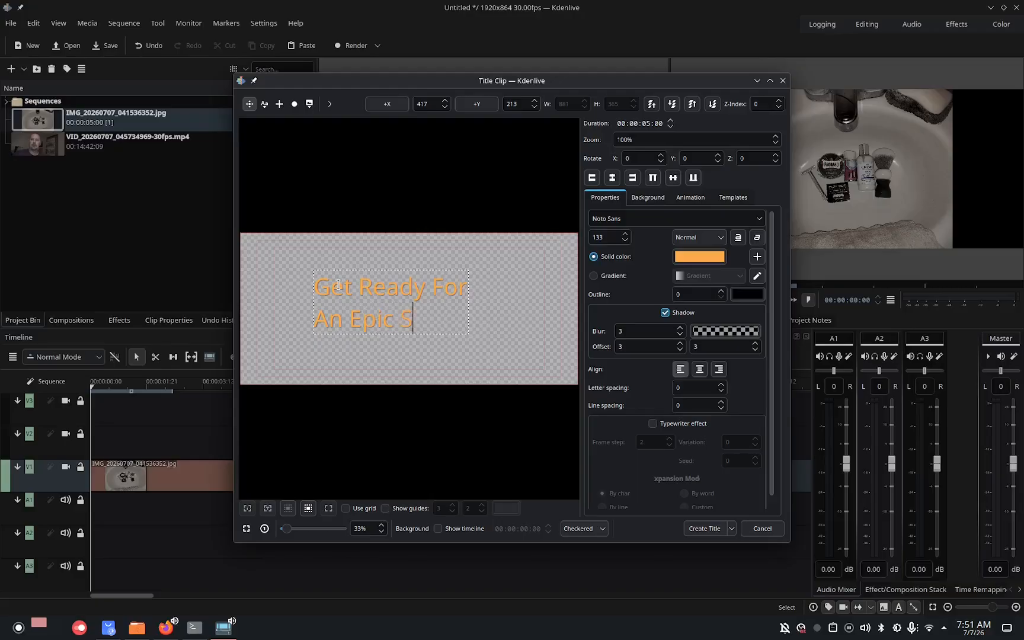
text(have)
Add a second text item above and set its colour to darker orange #9f682e.
click(261, 109)
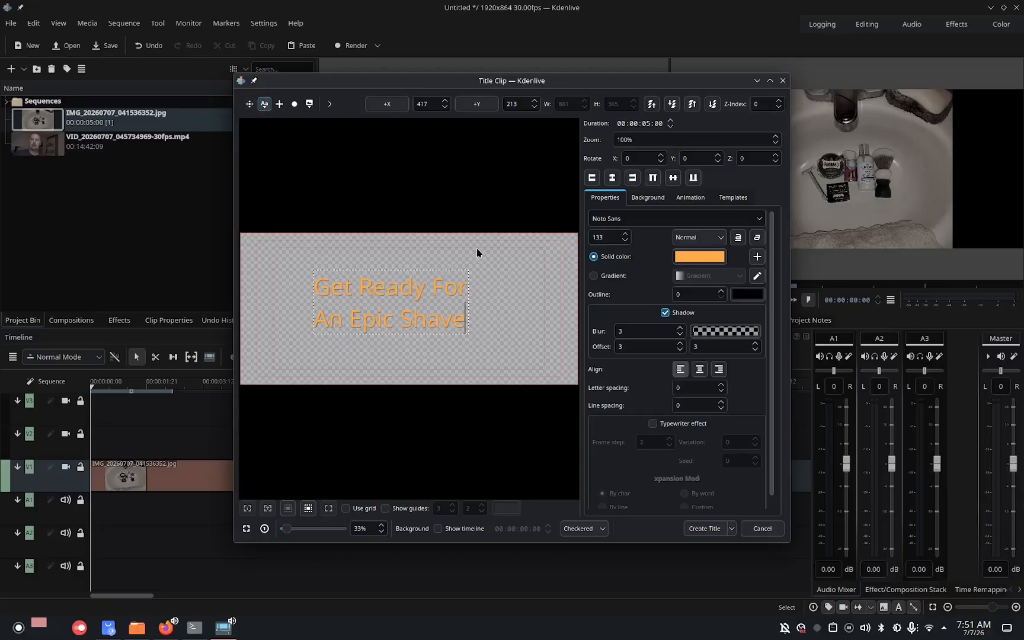
click(350, 247)
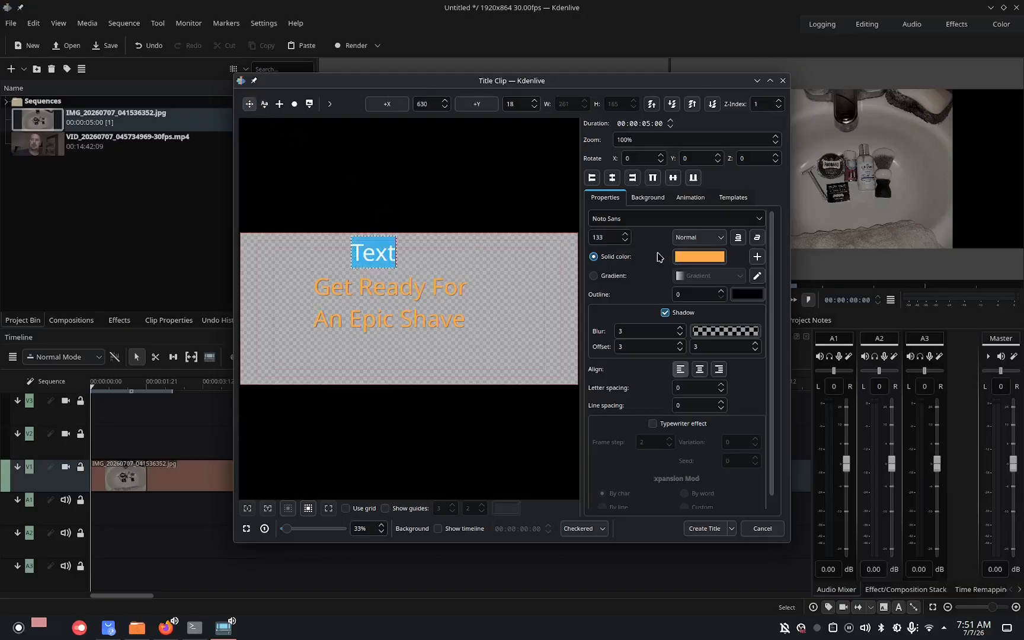
click(681, 257)
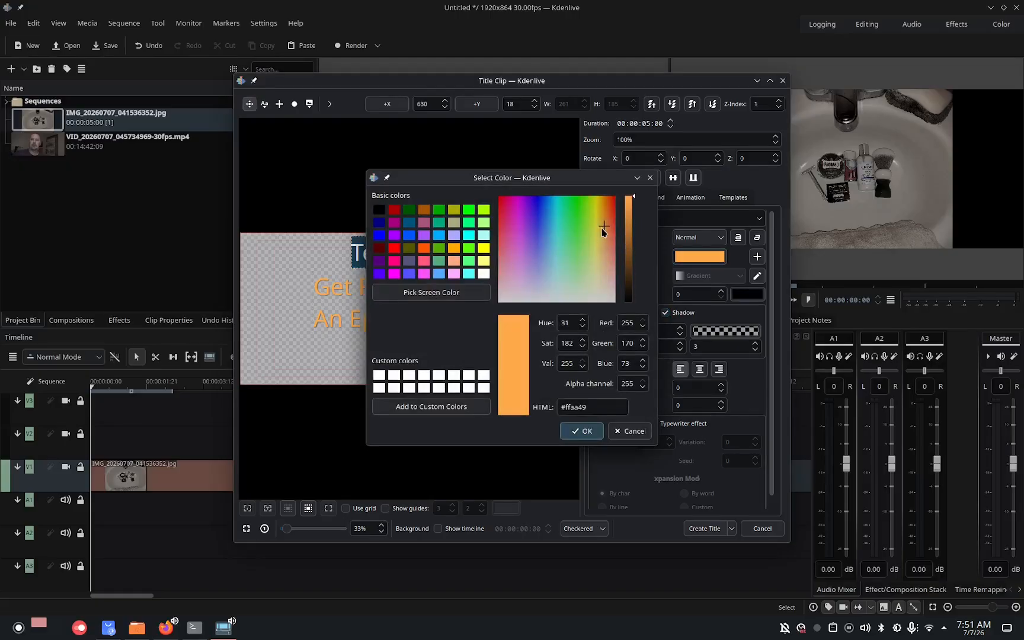
click(628, 235)
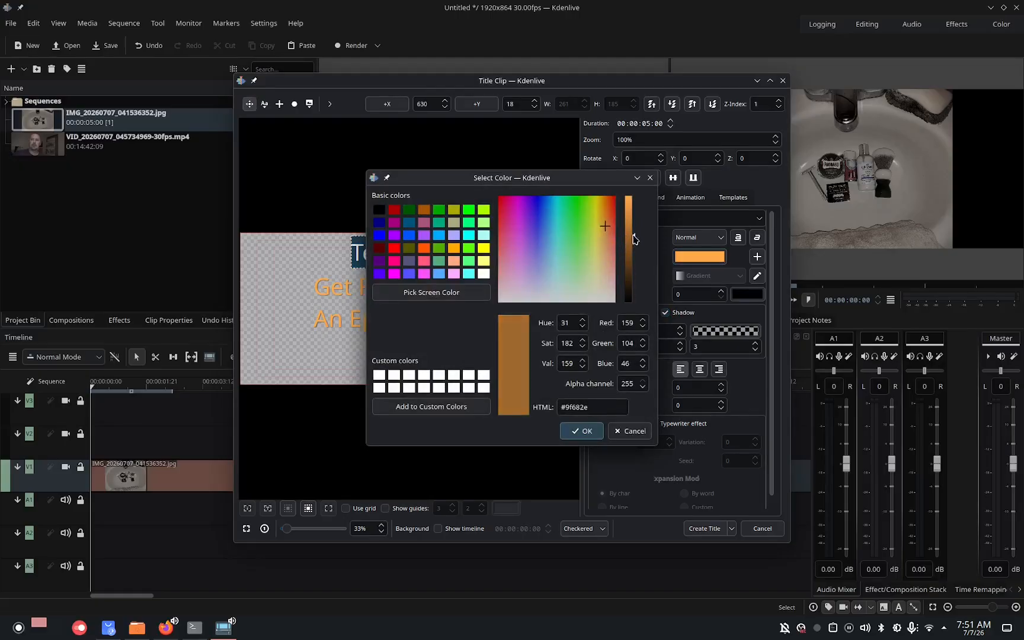
click(581, 430)
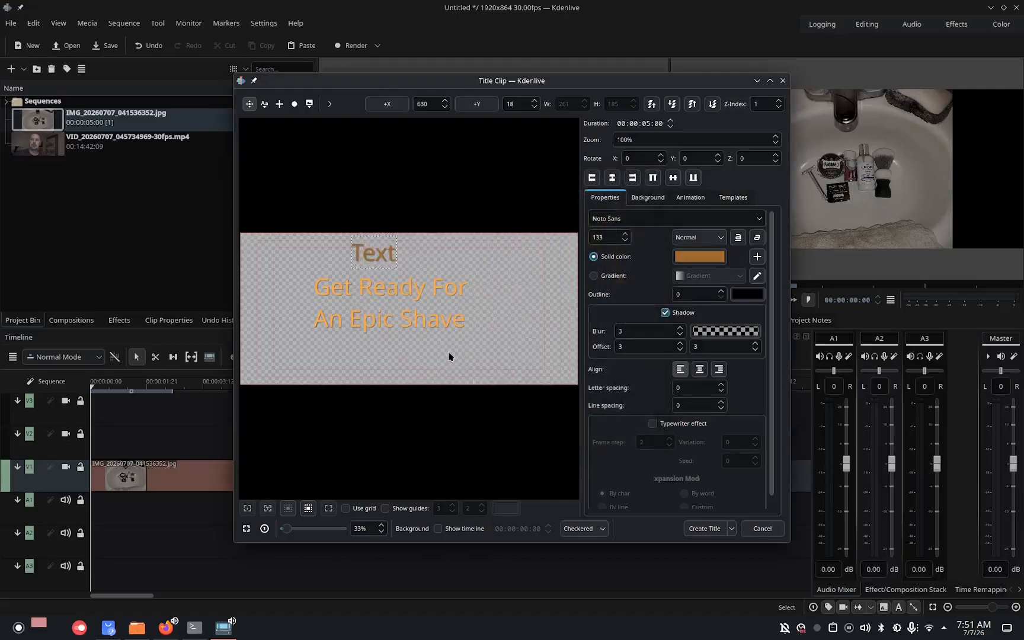
Enter "Get Ready For" / "An Epic Shave" in the second item and place it slightly offset over the first text.
double_click(384, 258)
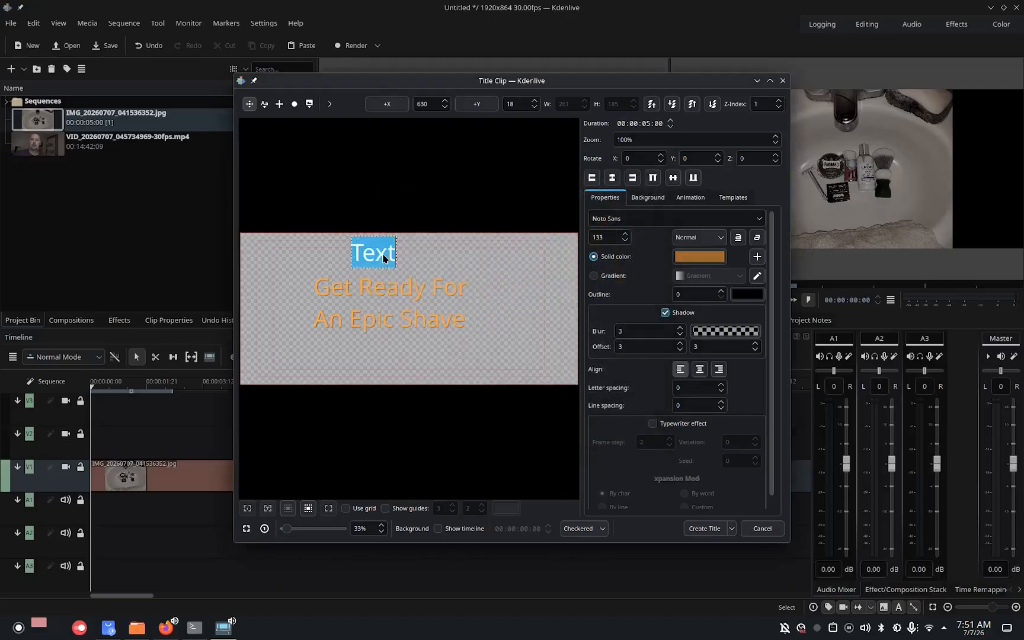
text(Get)
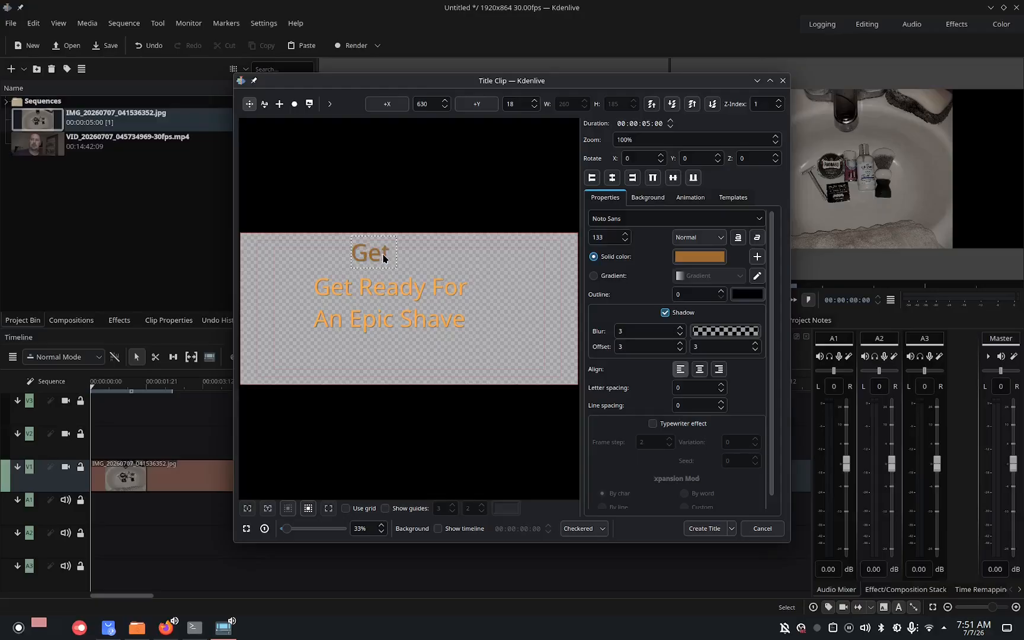
text( Ready)
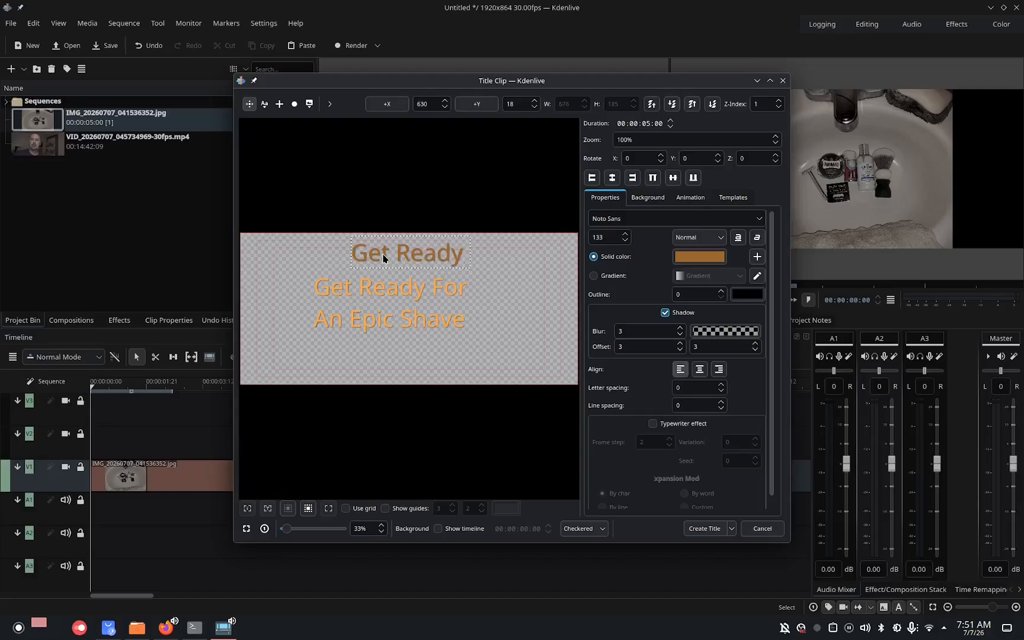
text( For)
key(Return)
text(An )
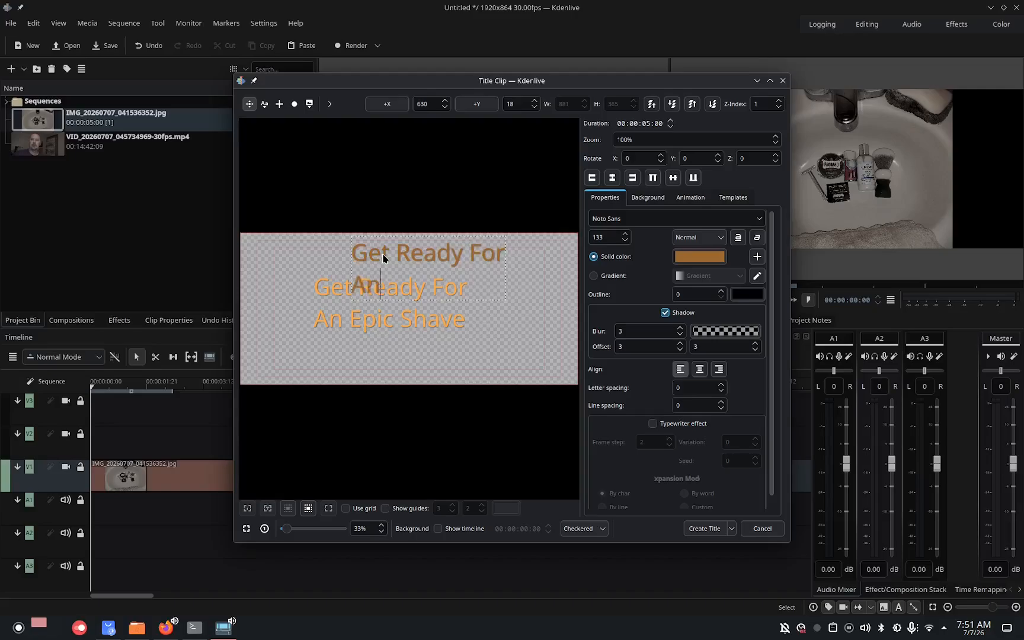
text(Epic Shave)
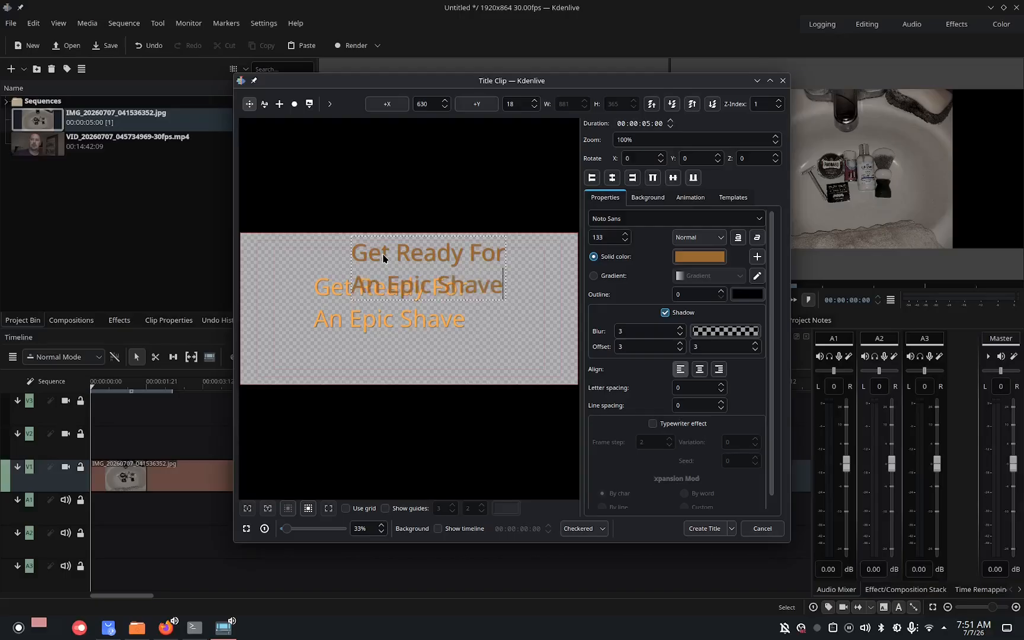
click(327, 251)
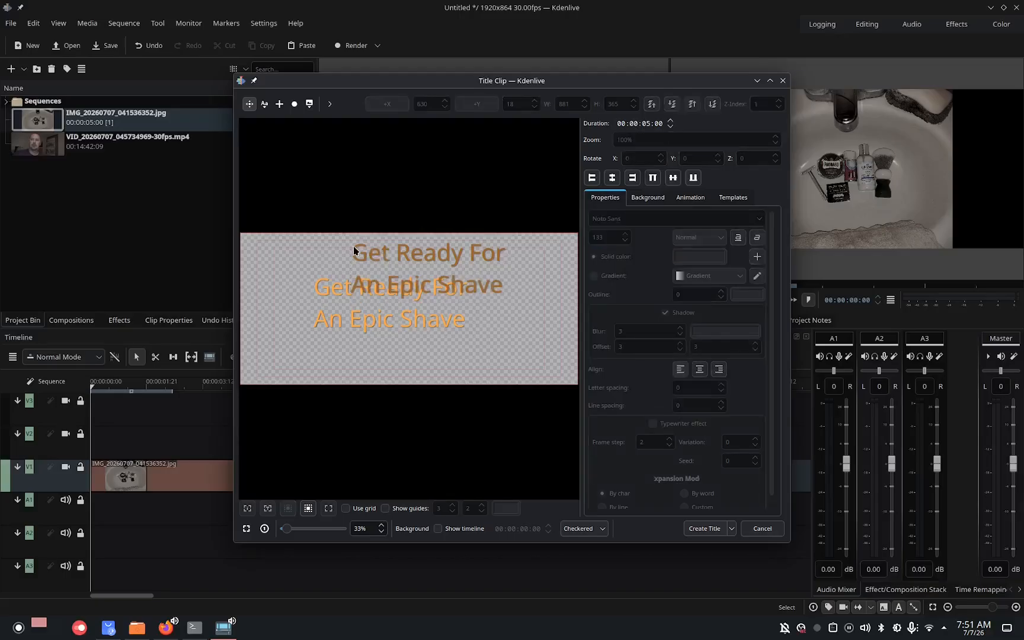
drag(352, 245, 315, 287)
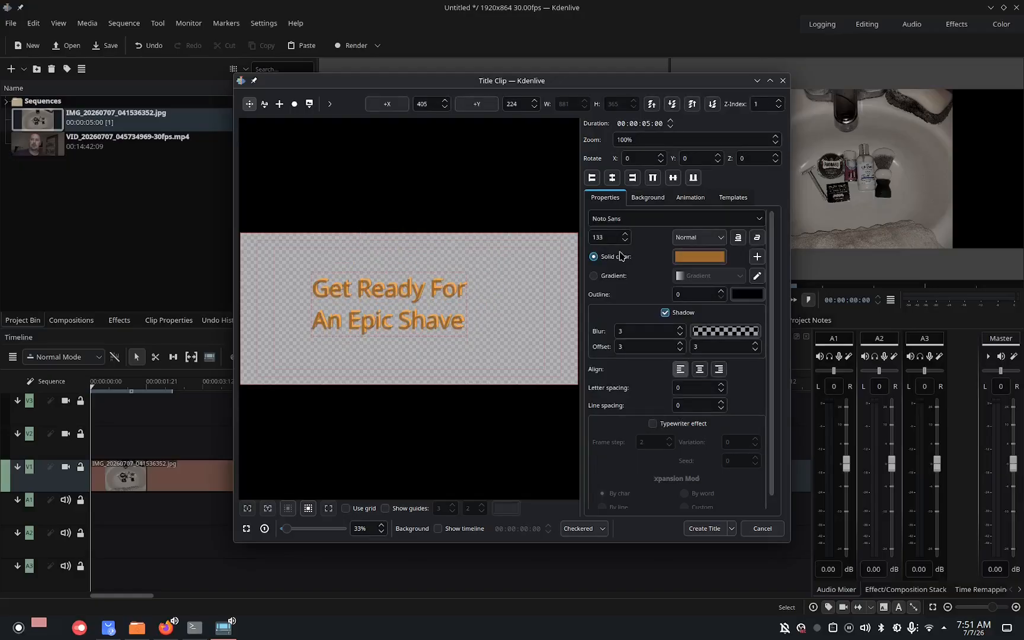
Add a third text item and set its colour to dark brown #7d5124.
click(264, 104)
click(316, 241)
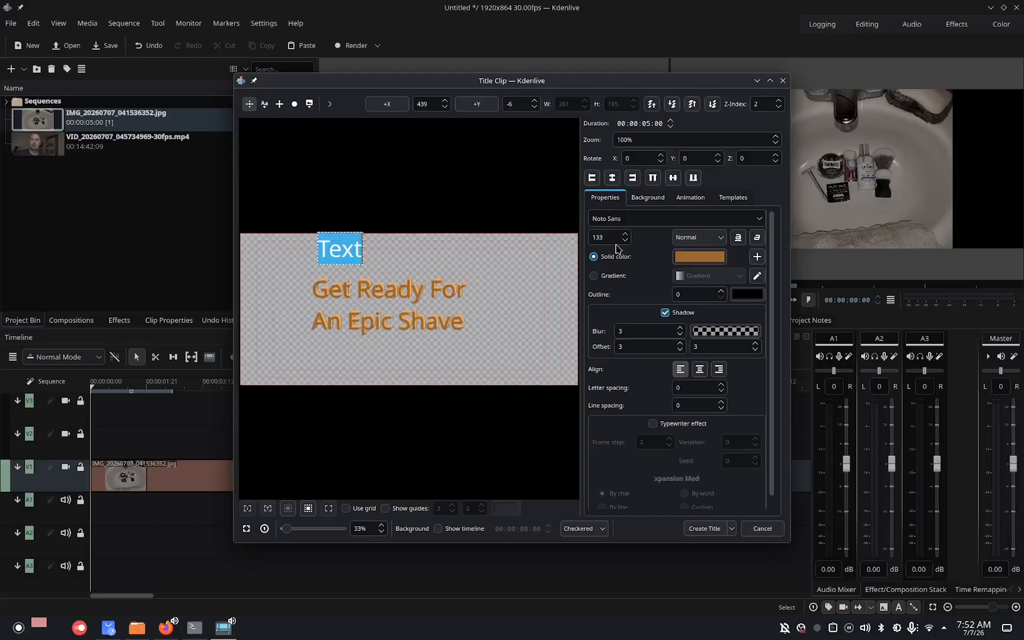
click(699, 256)
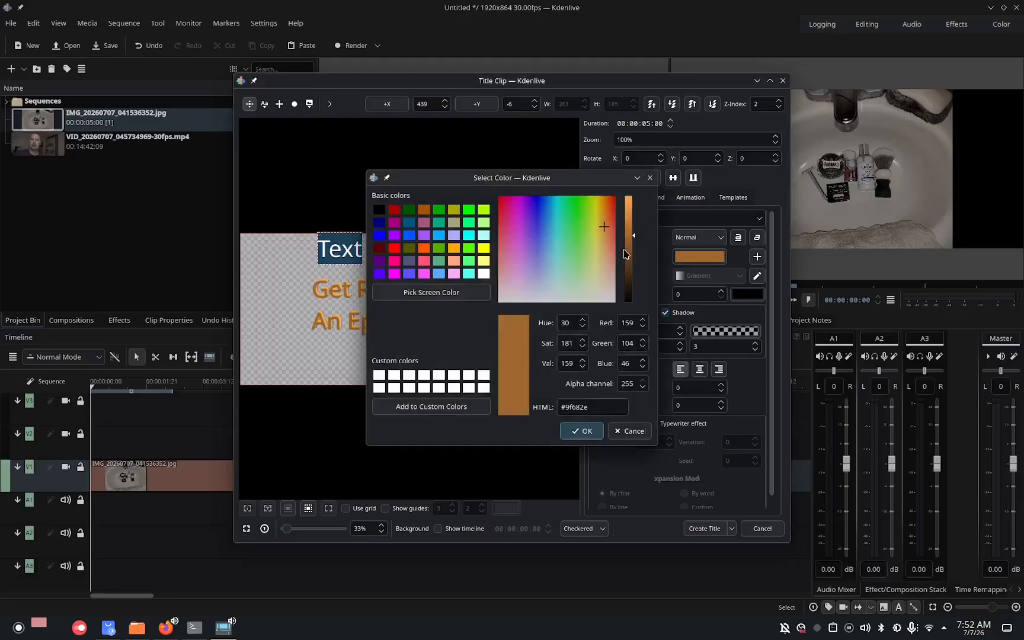
click(631, 250)
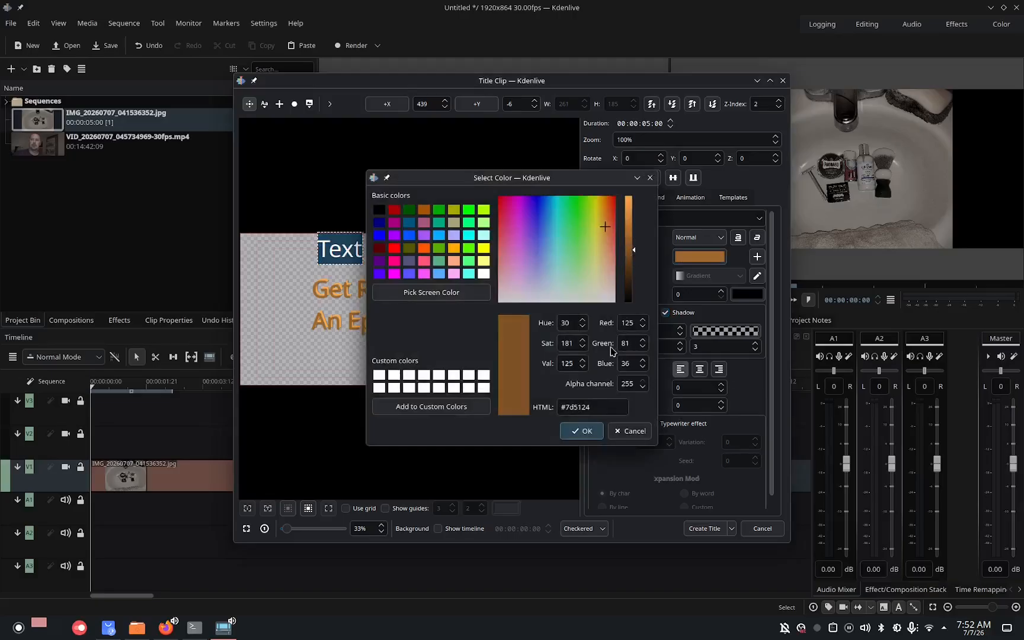
click(582, 431)
Enter "Get Ready For" / "An Epic Shave" in the third item and stack it slightly offset over the others.
double_click(340, 246)
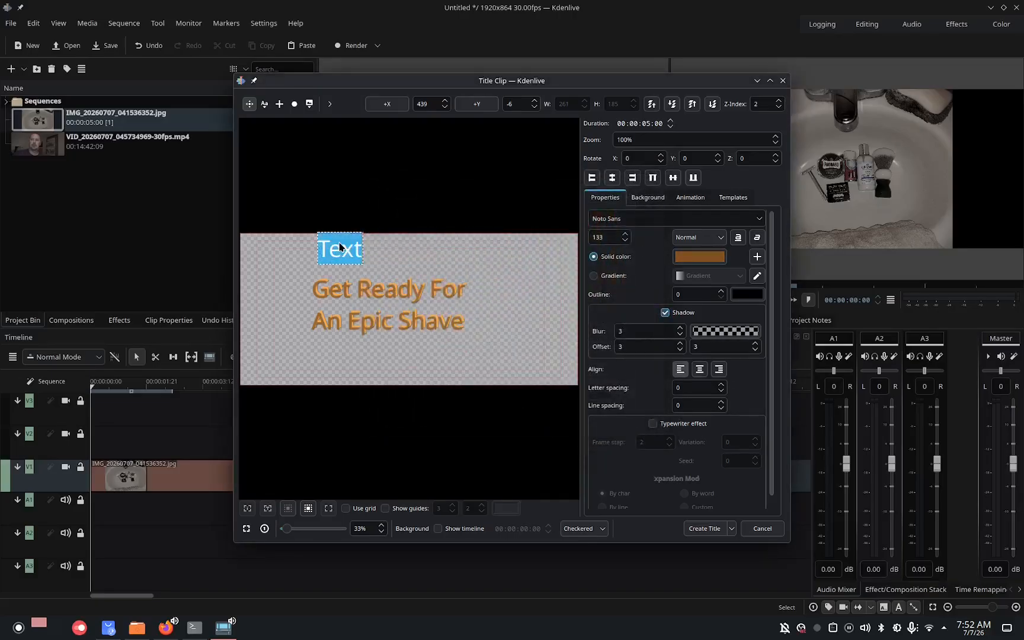
text(Get Rea)
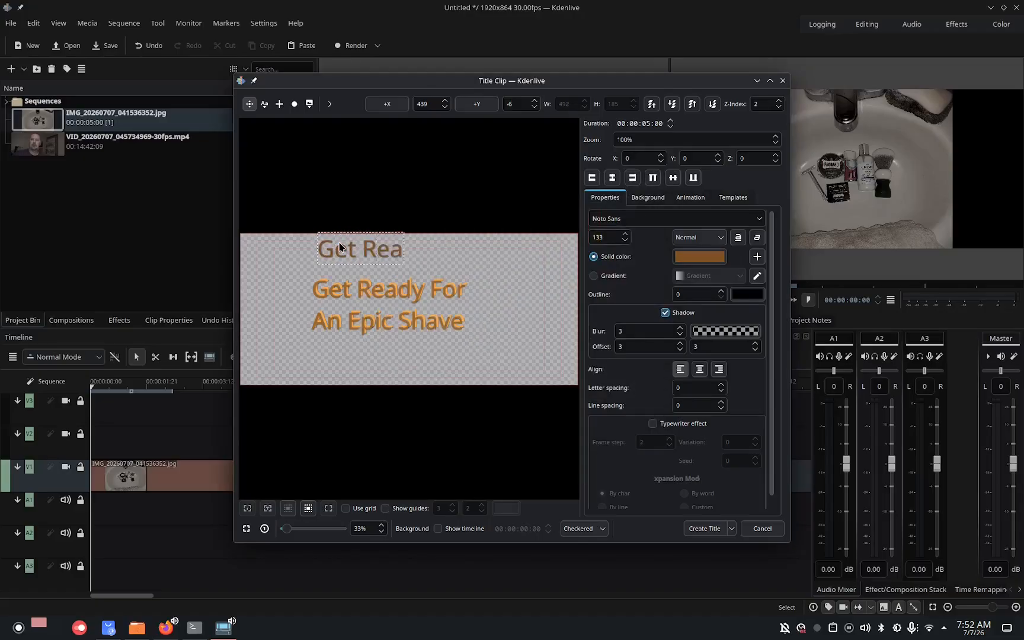
text(dy For)
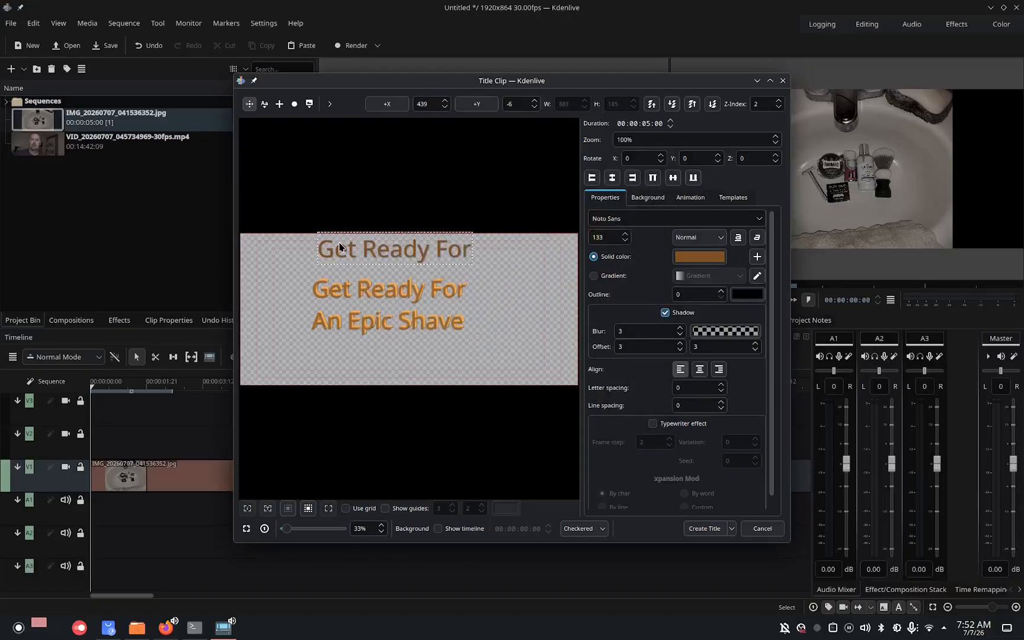
key(Return)
text(An Epic)
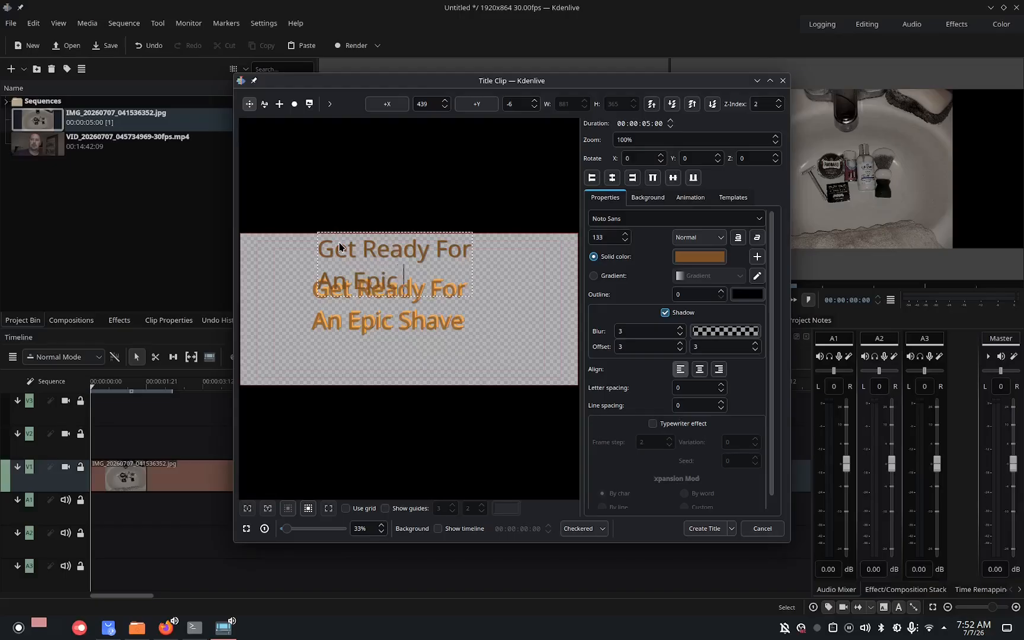
text( Shave)
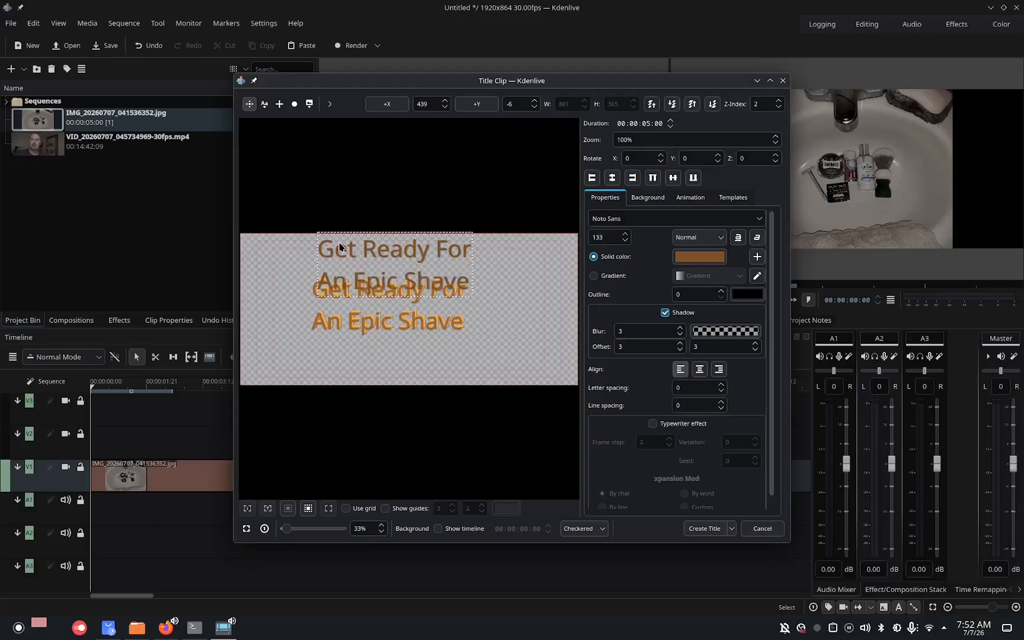
click(301, 254)
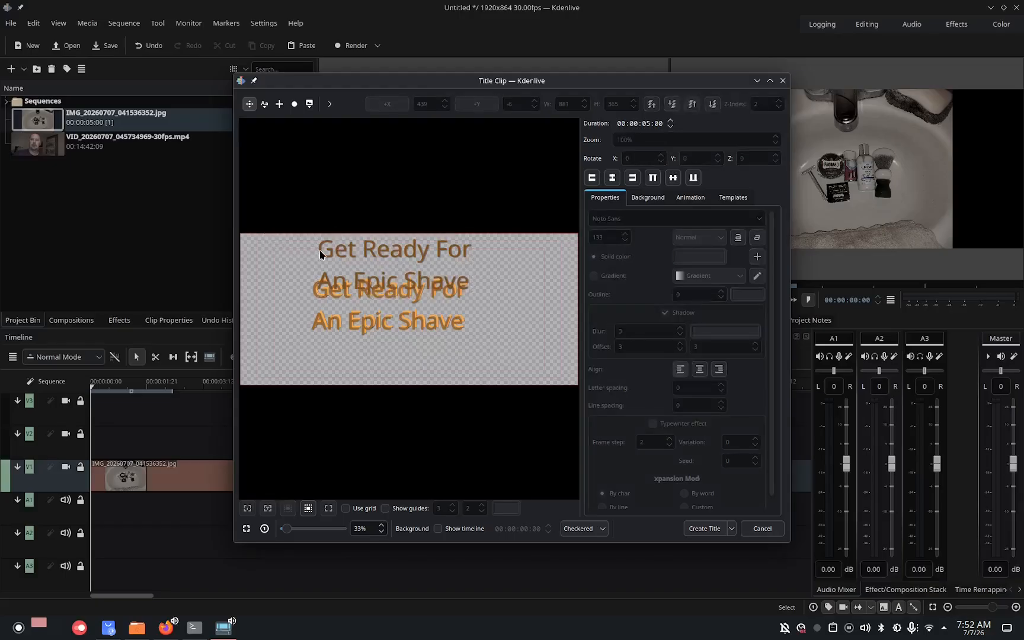
drag(320, 249, 311, 292)
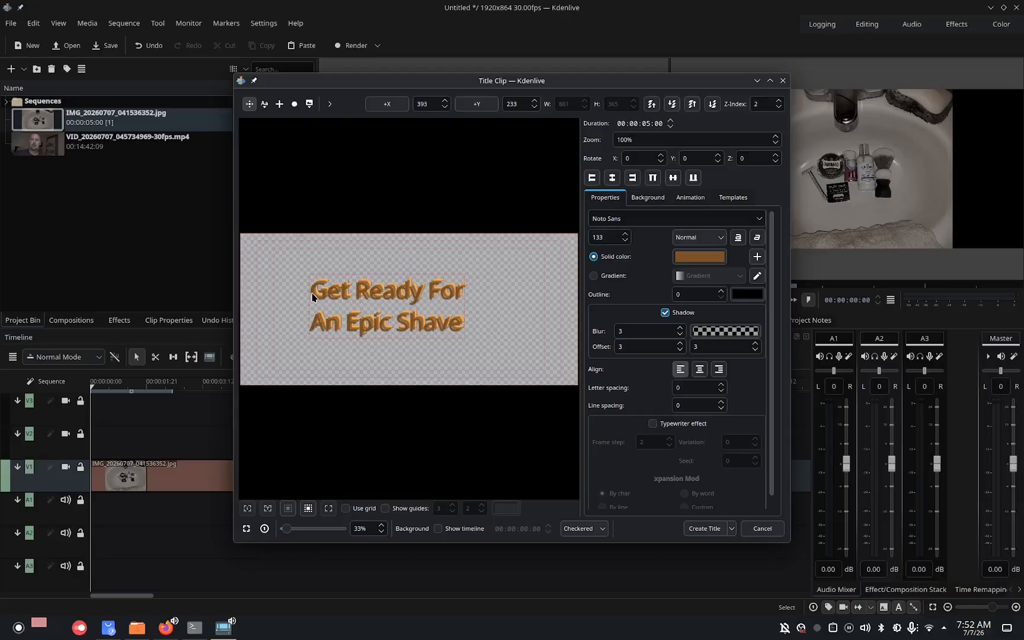
Reposition the top text item slightly up and left so it sits offset over the lower text layers.
drag(420, 328, 548, 404)
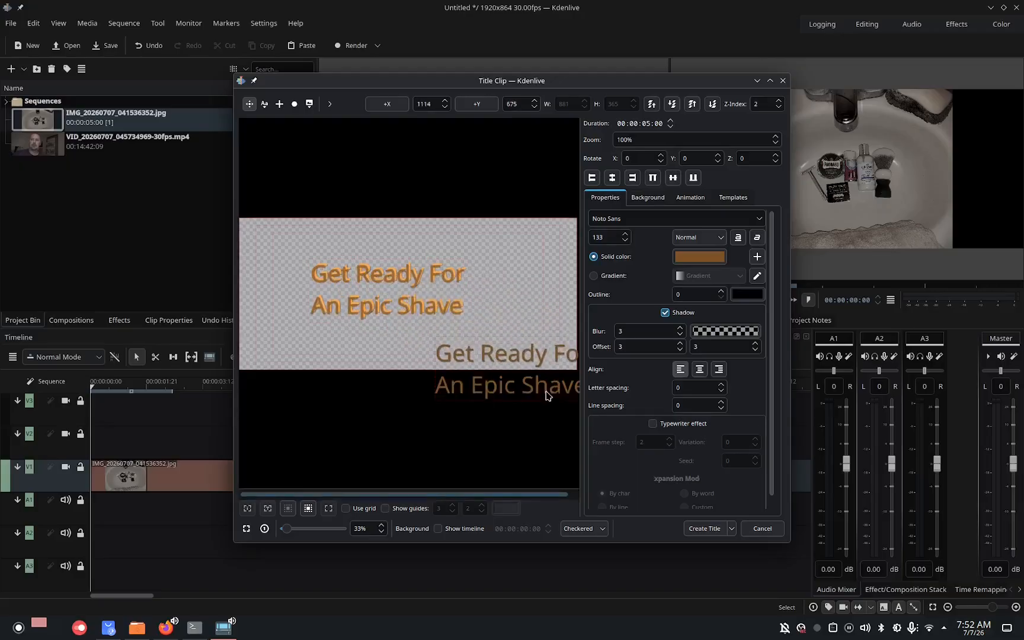
click(452, 306)
drag(453, 304, 454, 303)
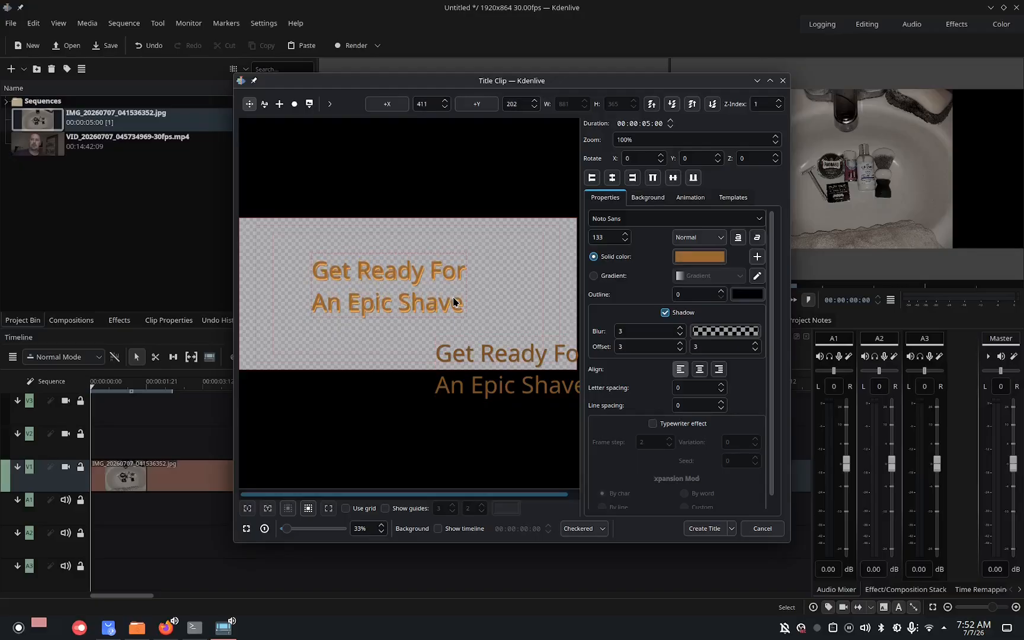
drag(482, 349, 361, 265)
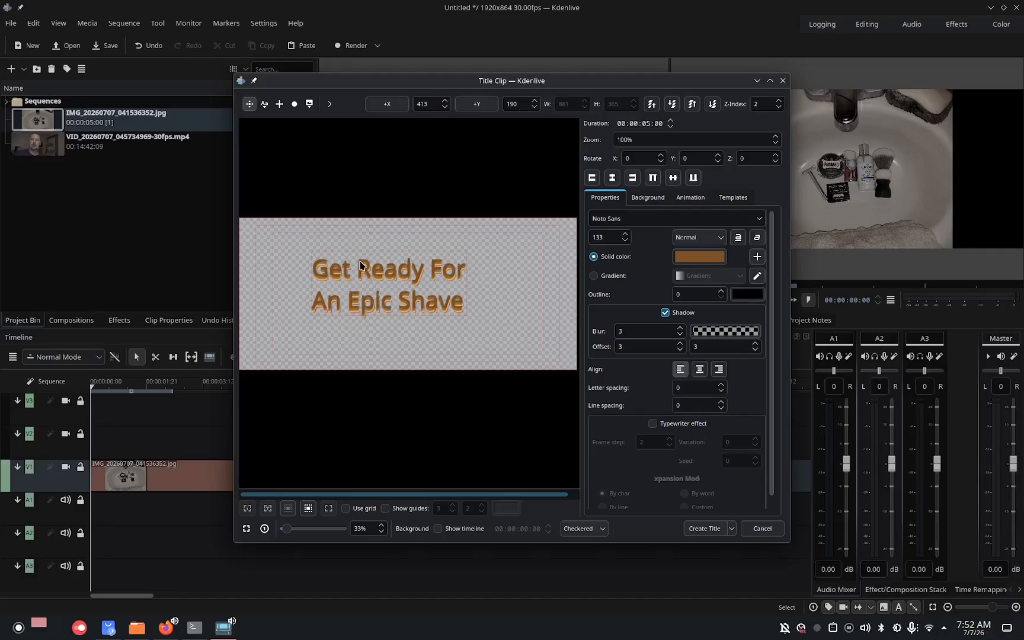
key(Left)
key(Left)
key(Left)
Select the top text item's text and set its colour to dark brown #442c13.
double_click(360, 260)
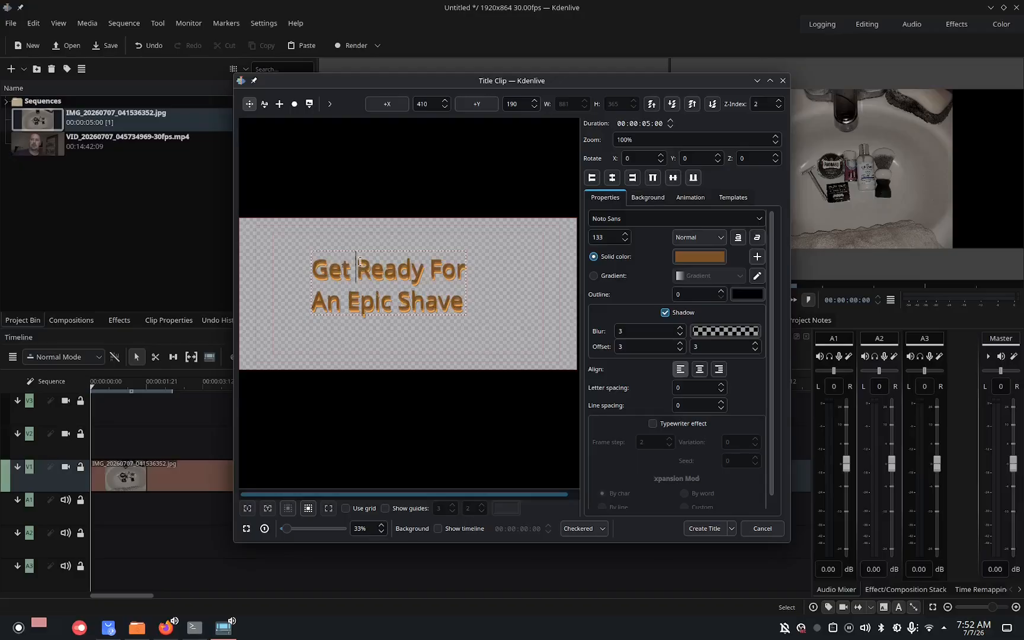
double_click(361, 261)
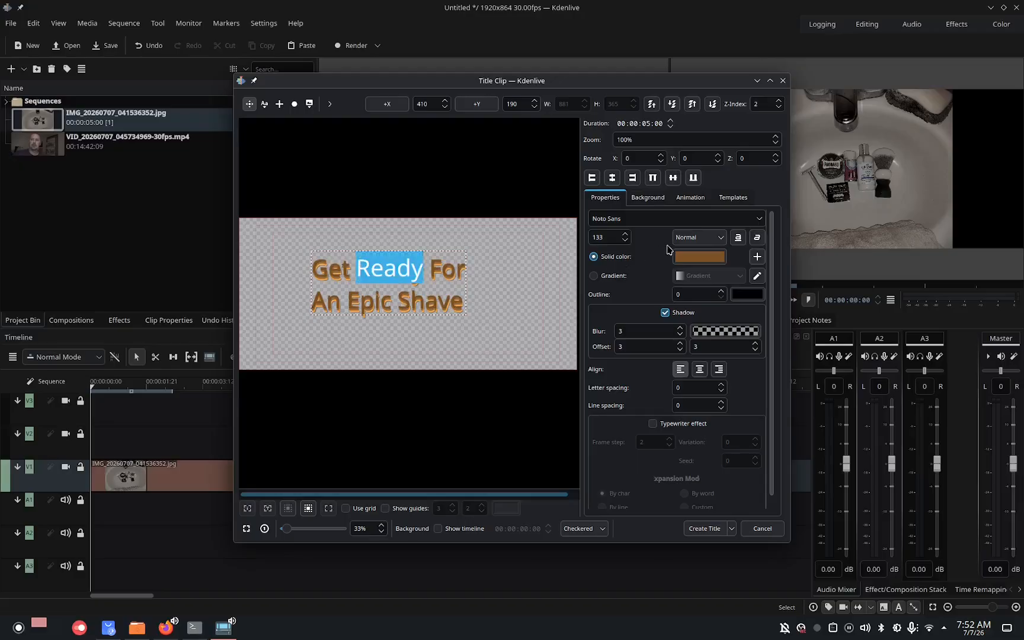
click(696, 258)
click(628, 273)
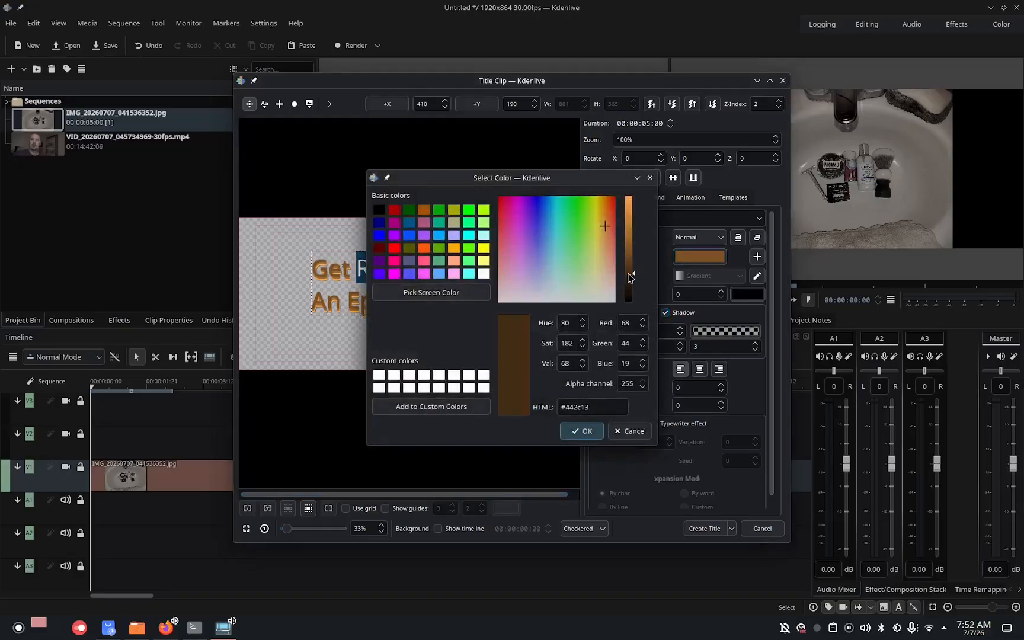
click(582, 431)
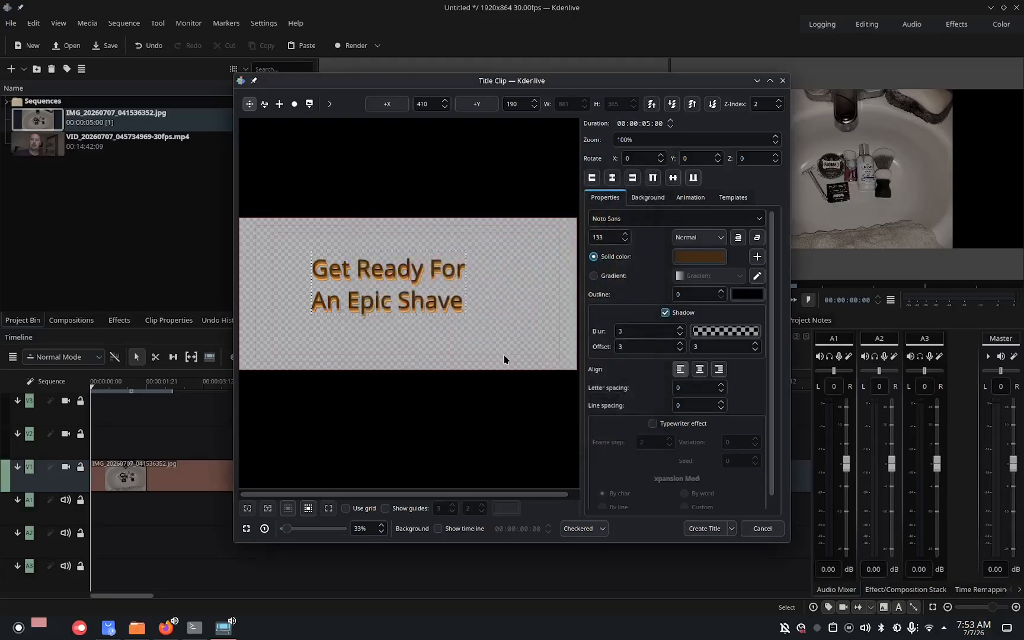
Create the title clip and place it at the start of track V2 above the photo.
click(704, 528)
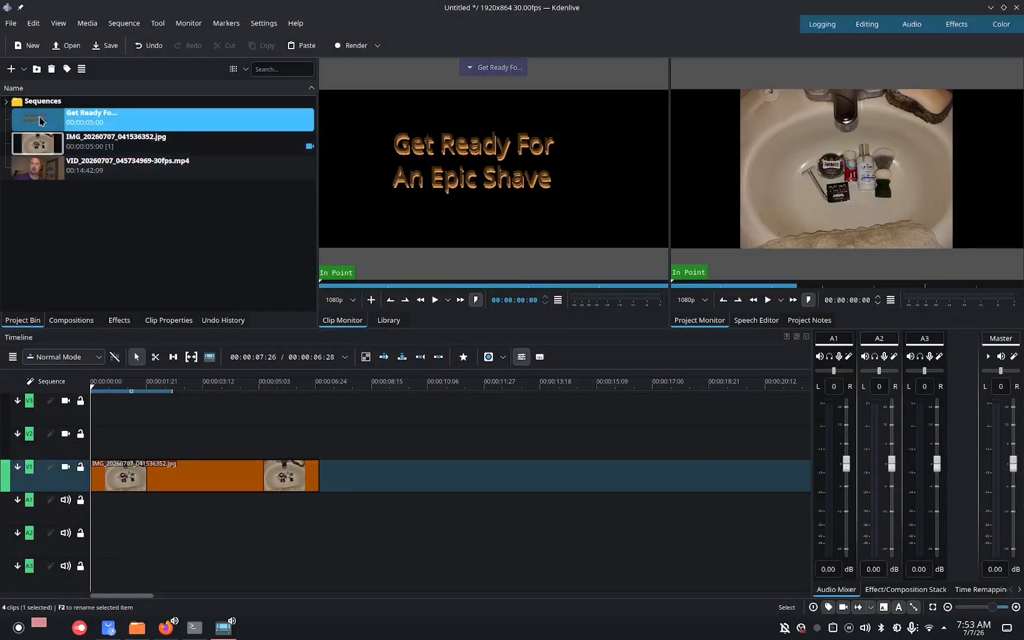
drag(40, 121, 85, 439)
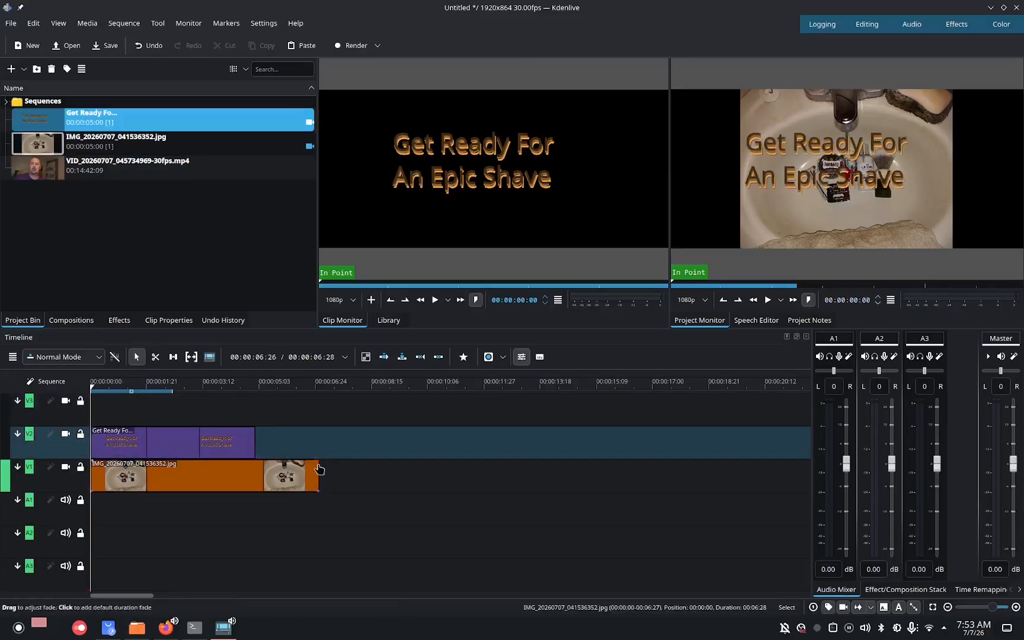
Trim the end of the photo clip on V1 slightly shorter.
drag(318, 482, 296, 482)
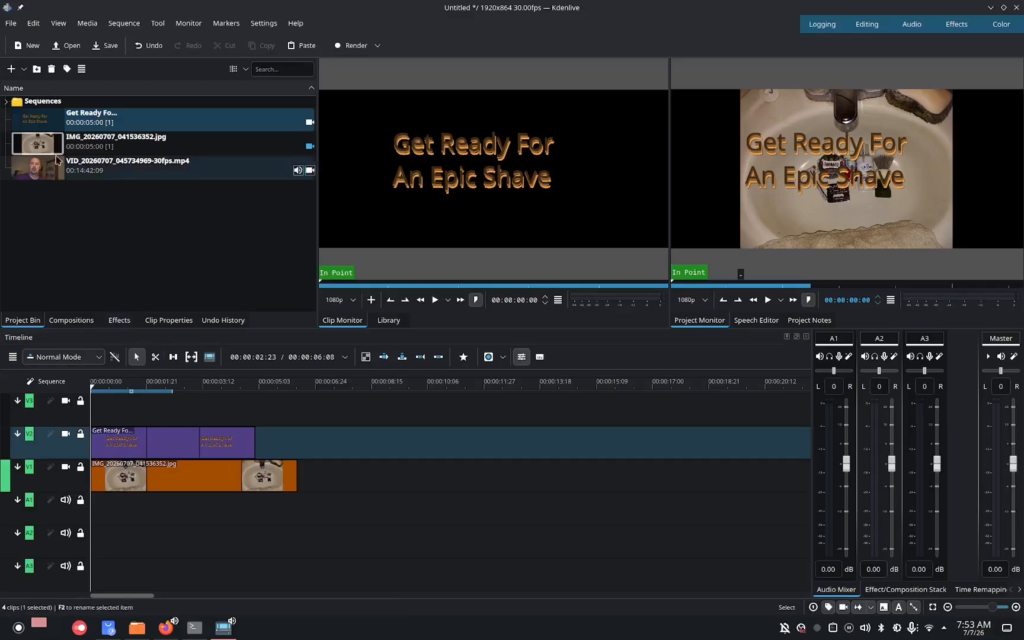
click(88, 23)
mouse_move(99, 42)
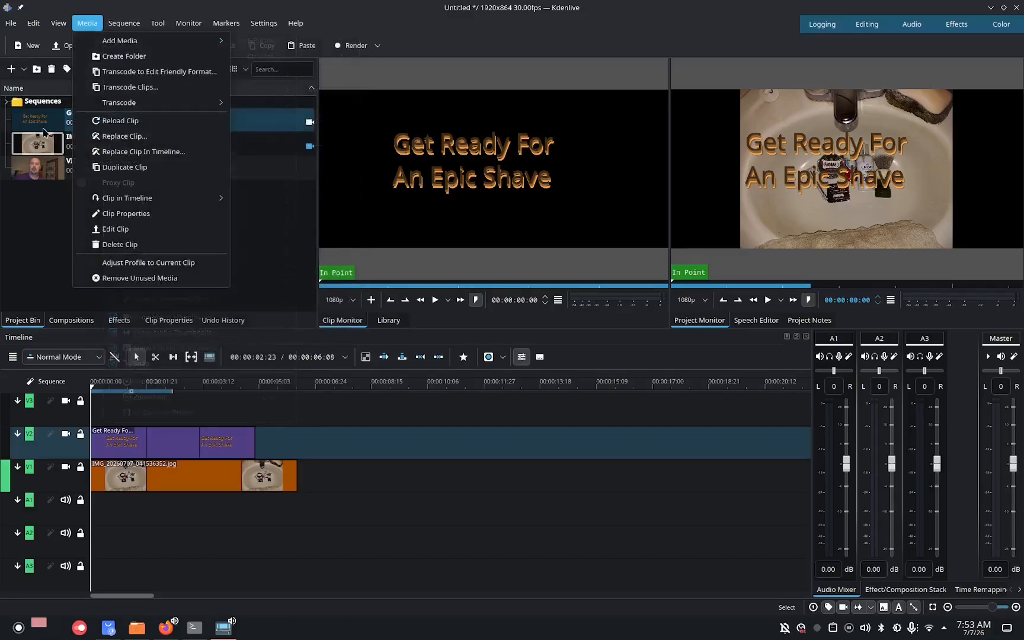
click(35, 256)
Apply the Nikon D90 Stairstepping fix effect from the Utilities category to the title clip.
click(126, 322)
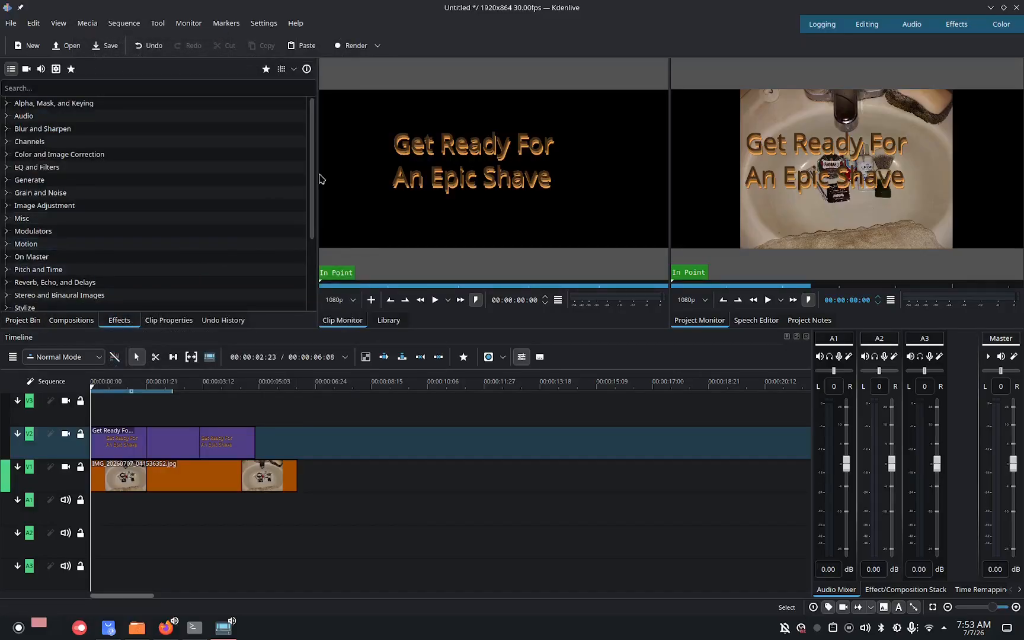
drag(316, 178, 324, 253)
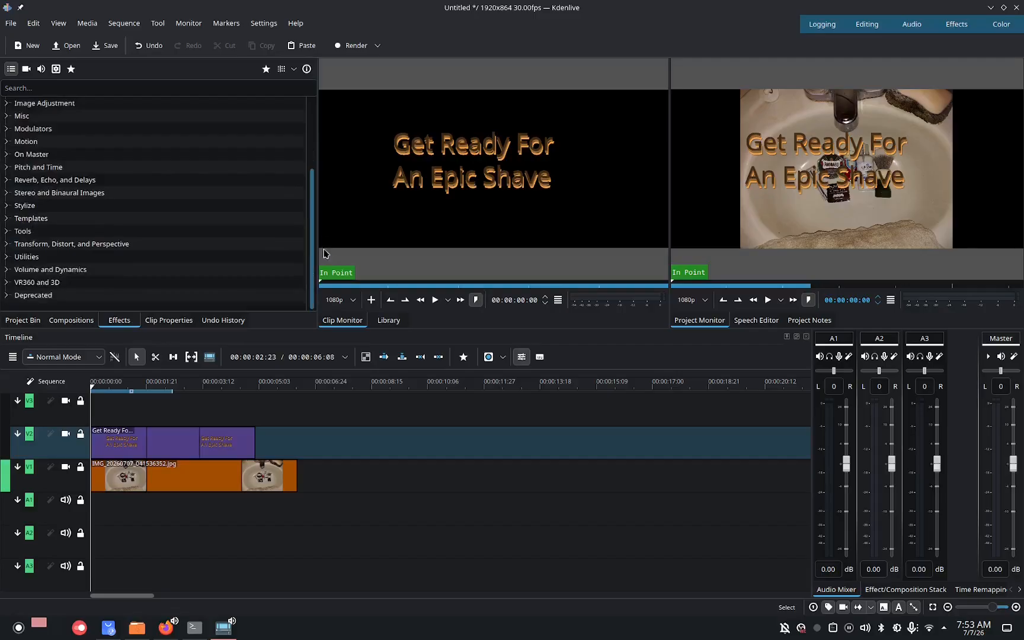
click(7, 256)
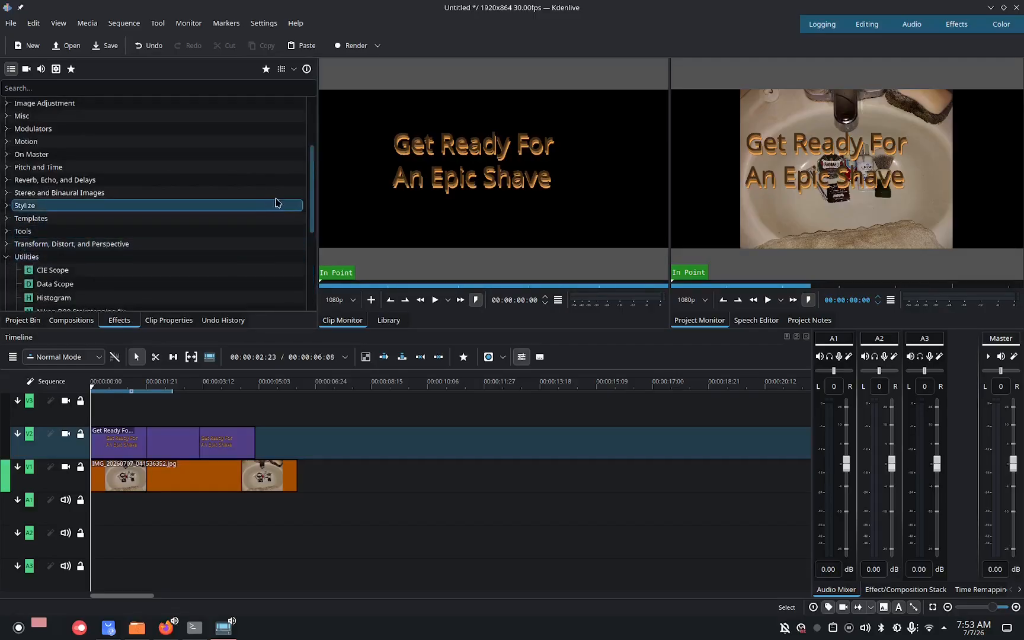
drag(312, 196, 309, 261)
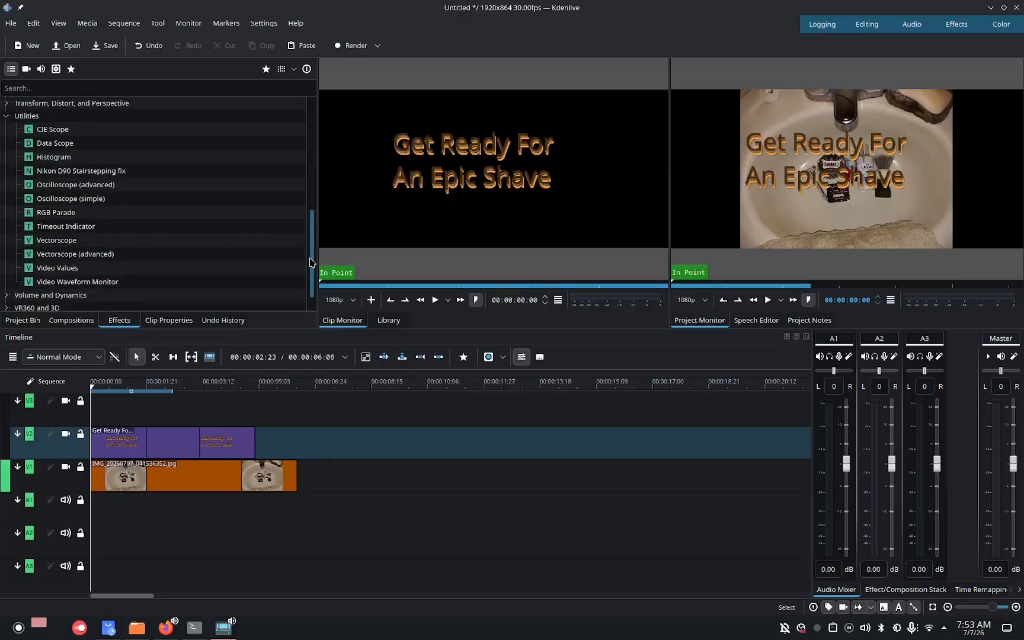
click(38, 217)
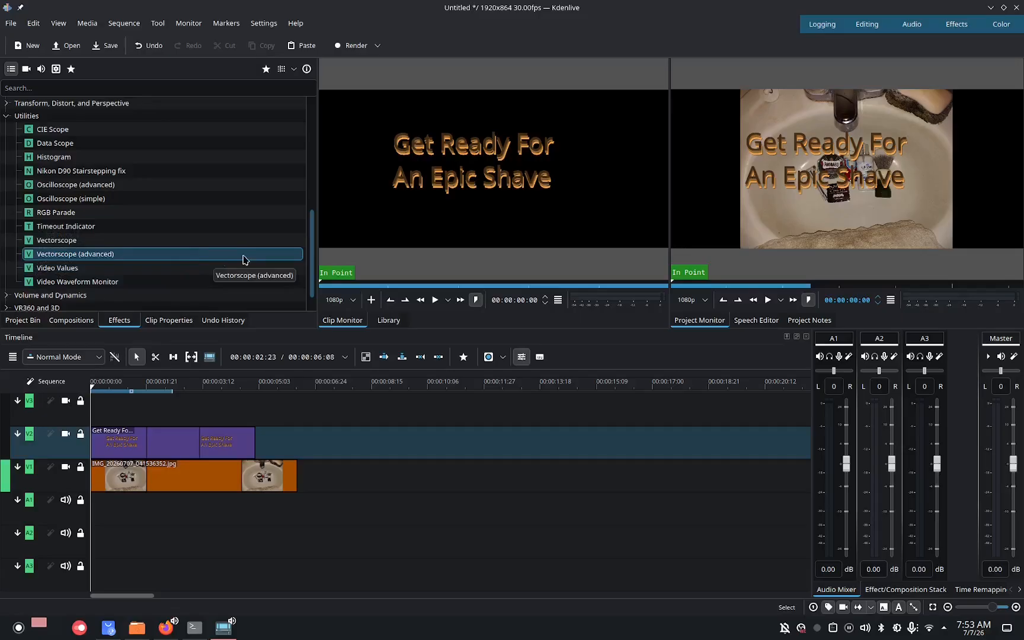
drag(122, 171, 175, 441)
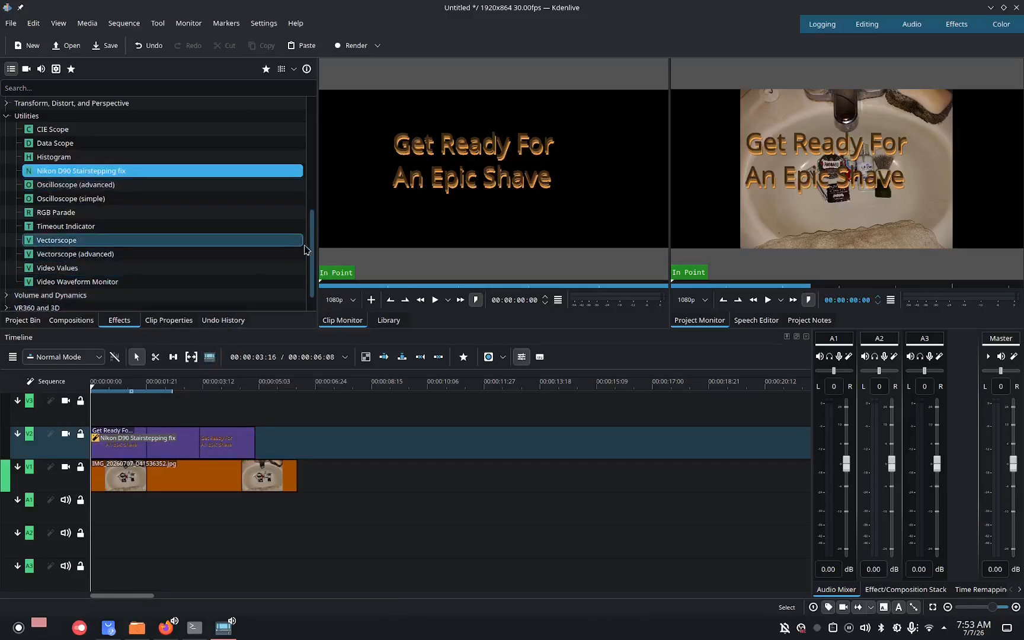
Apply the Cartoon effect from the Stylize category to the title clip.
scroll(307, 249, up, 2)
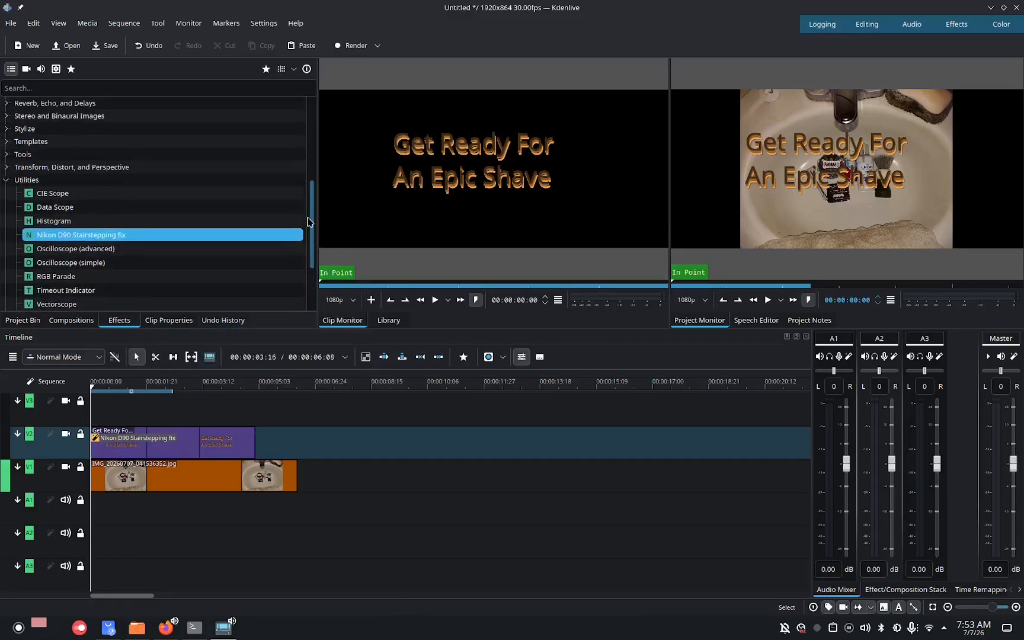
click(6, 179)
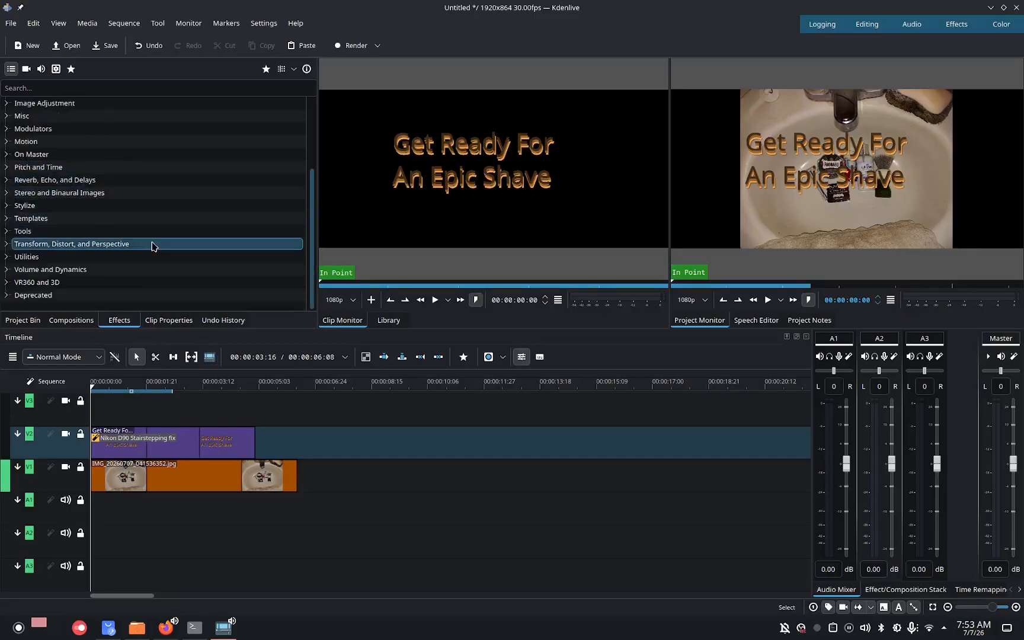
click(7, 206)
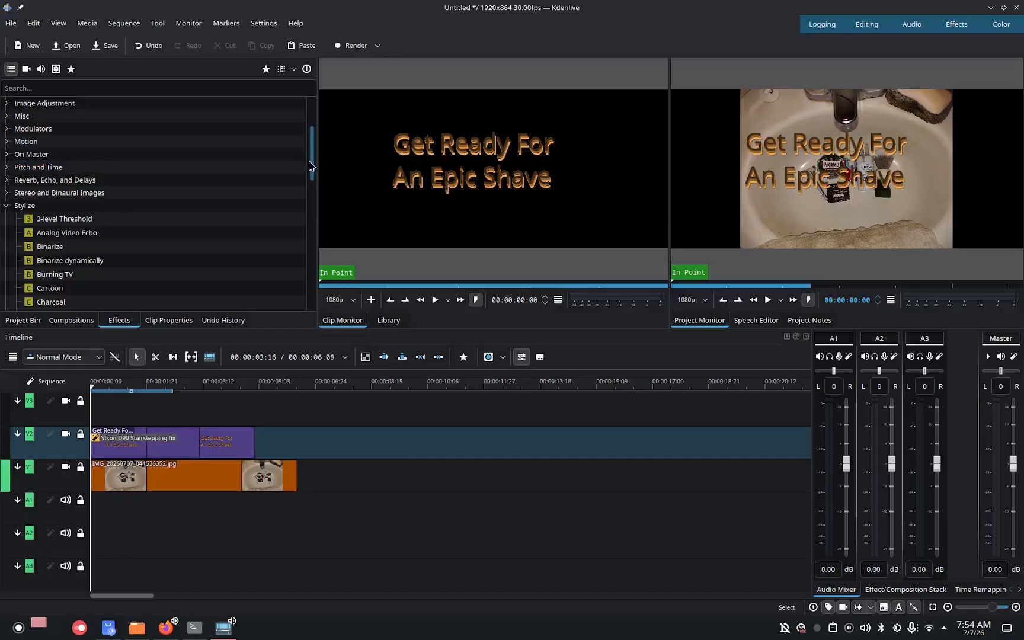
drag(310, 166, 313, 200)
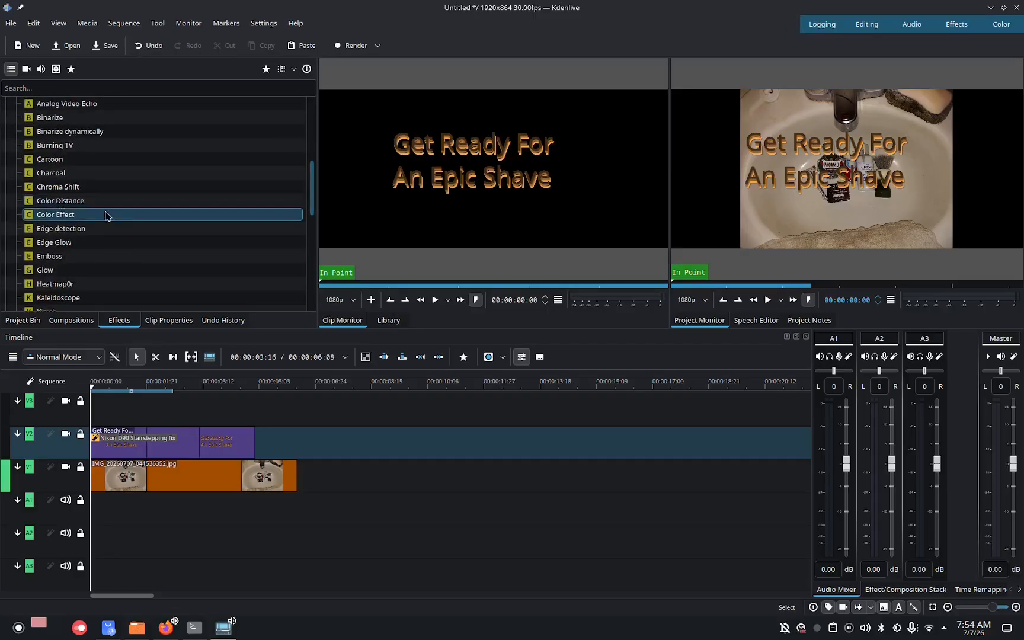
click(33, 163)
drag(33, 167, 111, 444)
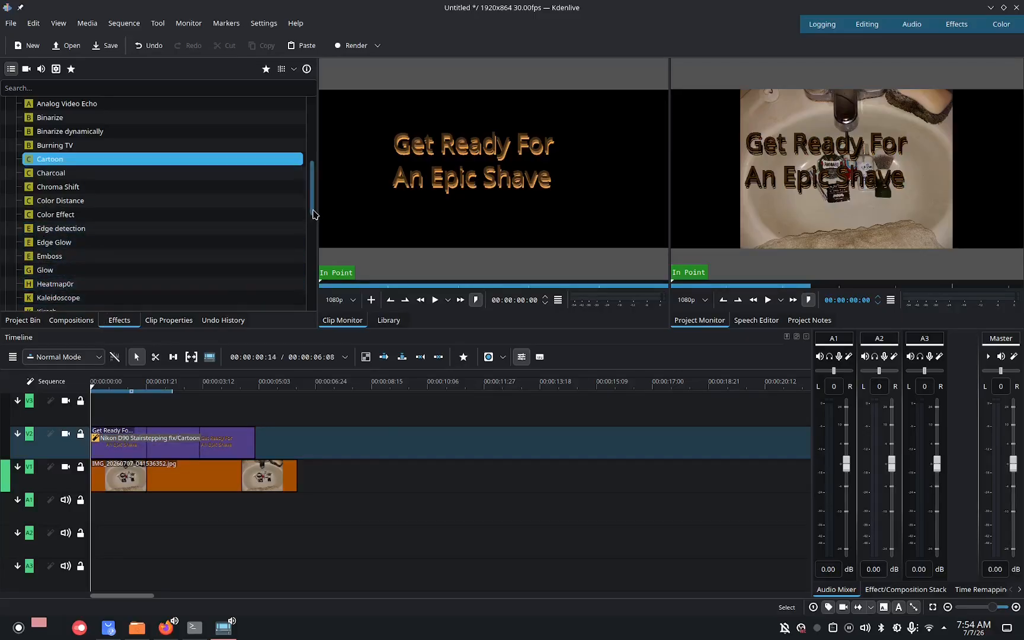
Apply the deprecated Grain effect to the title clip.
drag(313, 214, 319, 295)
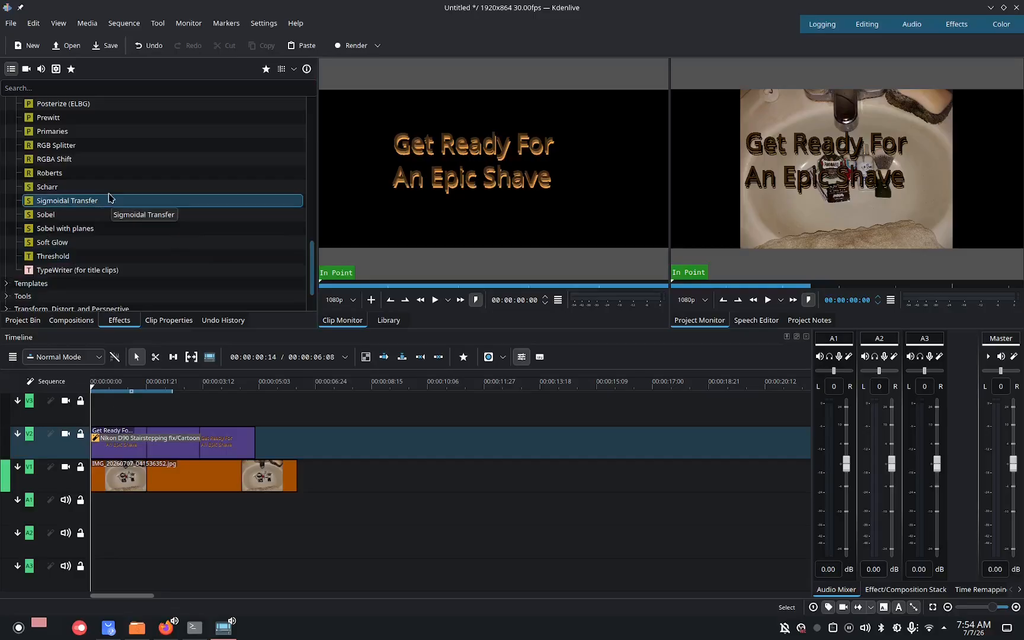
click(68, 162)
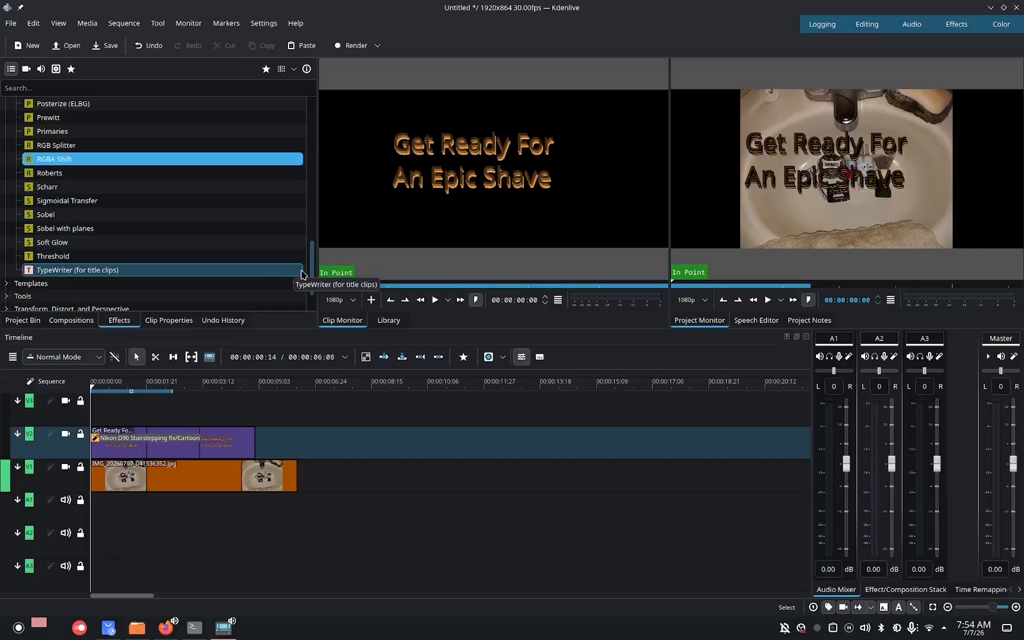
drag(310, 283, 324, 331)
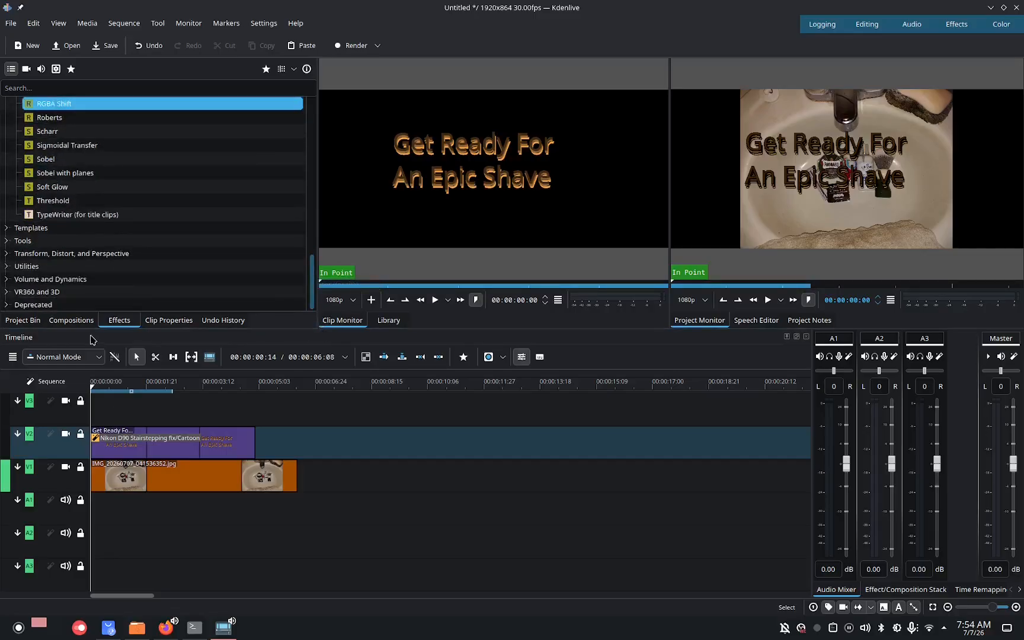
click(6, 304)
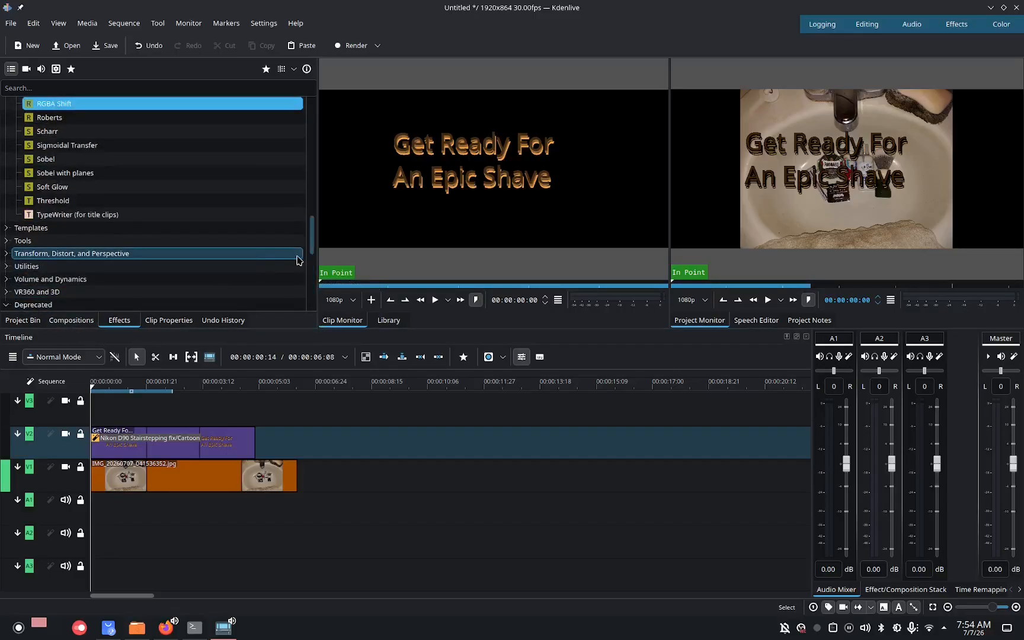
drag(312, 248, 316, 289)
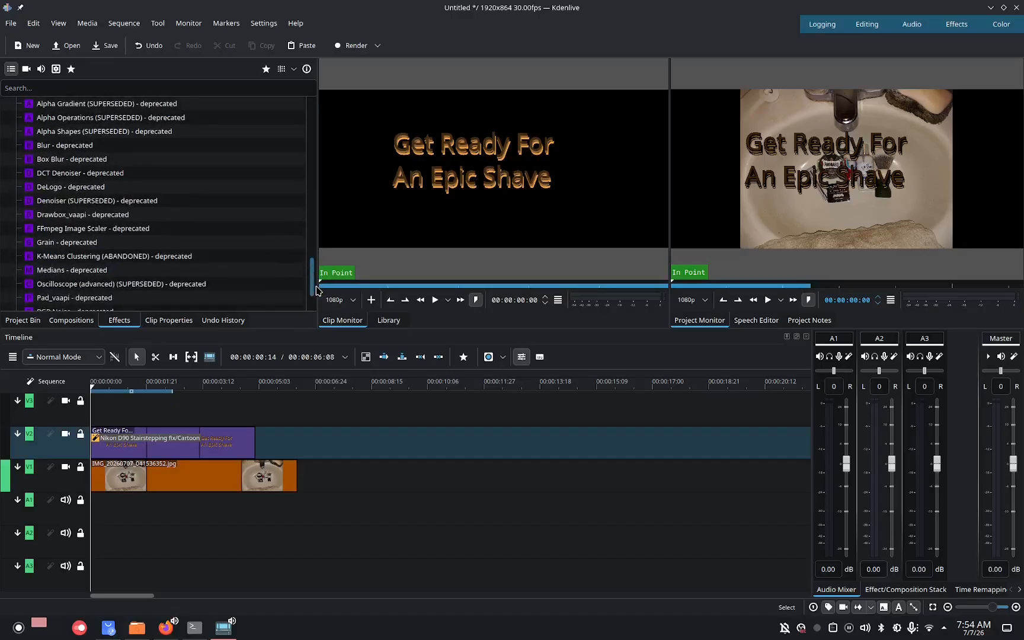
drag(87, 242, 171, 385)
drag(158, 449, 156, 443)
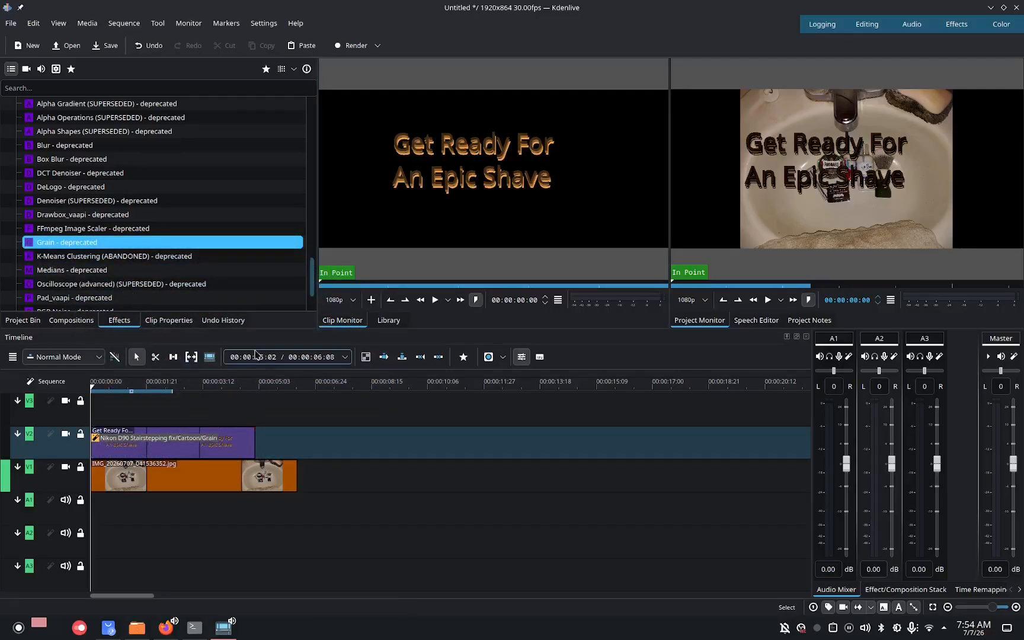
Collapse the effect categories and play the sequence to preview the effected title over the photo.
scroll(314, 299, down, 2)
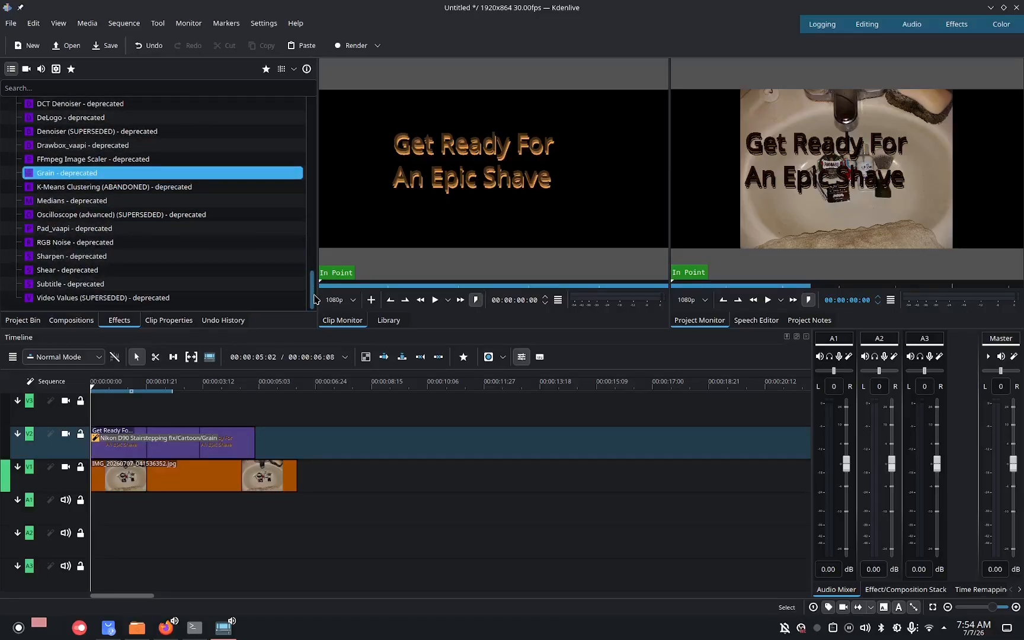
scroll(314, 299, up, 3)
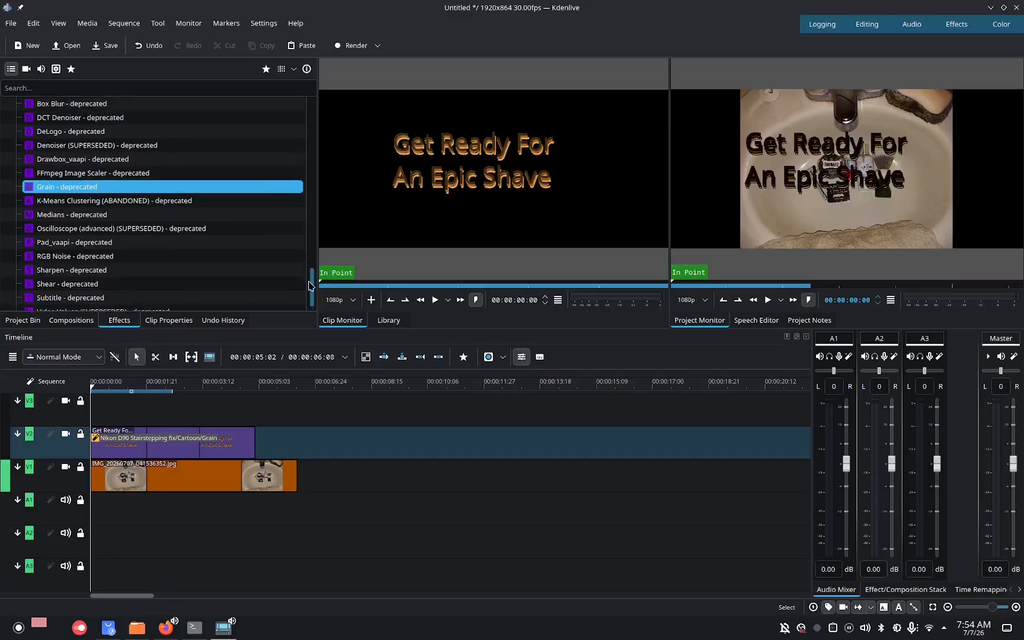
scroll(307, 267, up, 1)
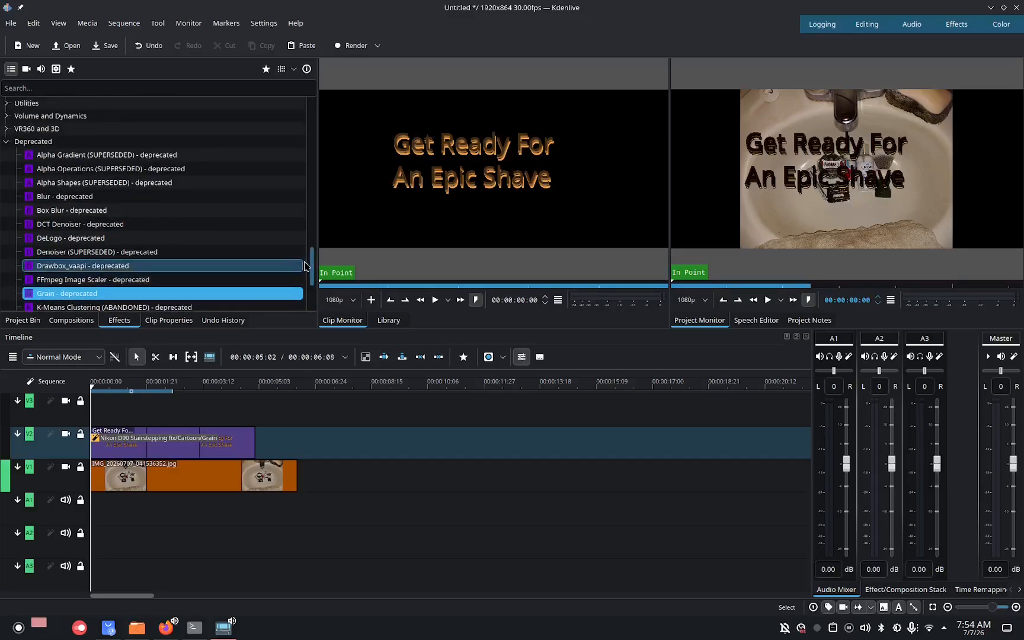
click(15, 156)
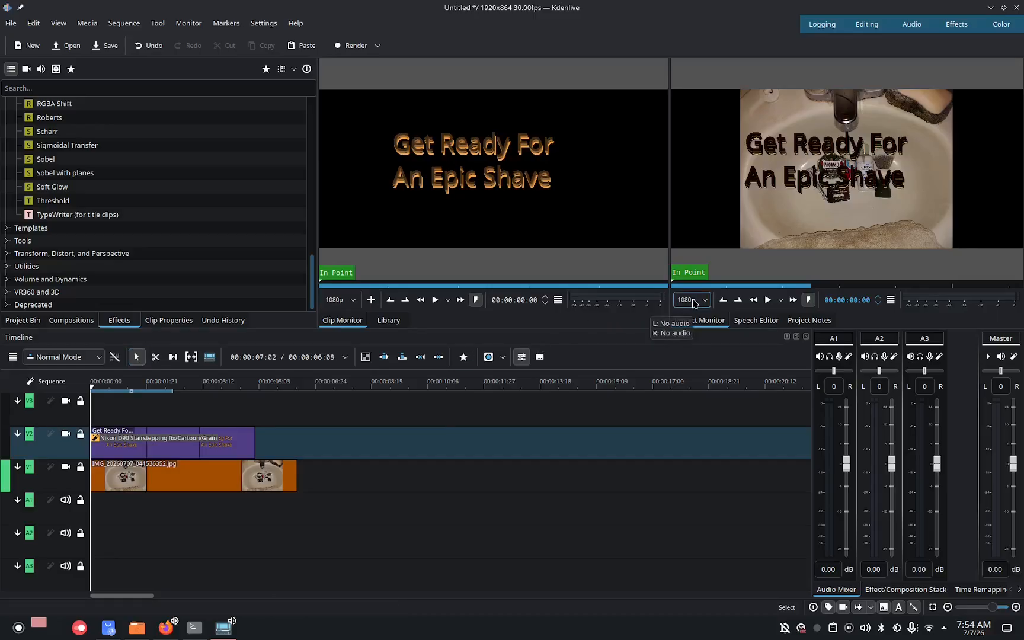
click(767, 303)
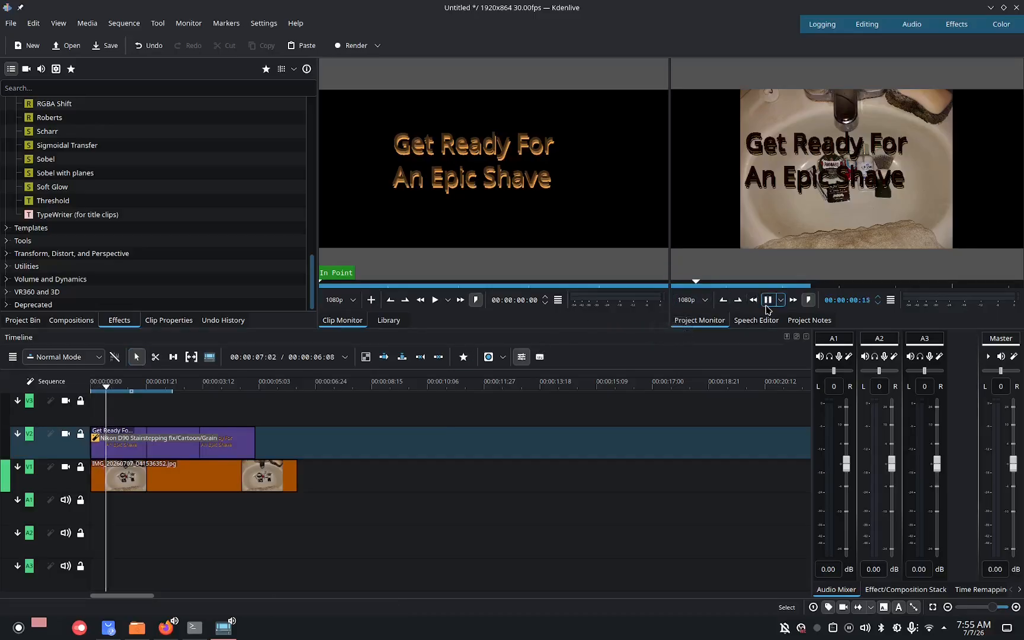
click(767, 300)
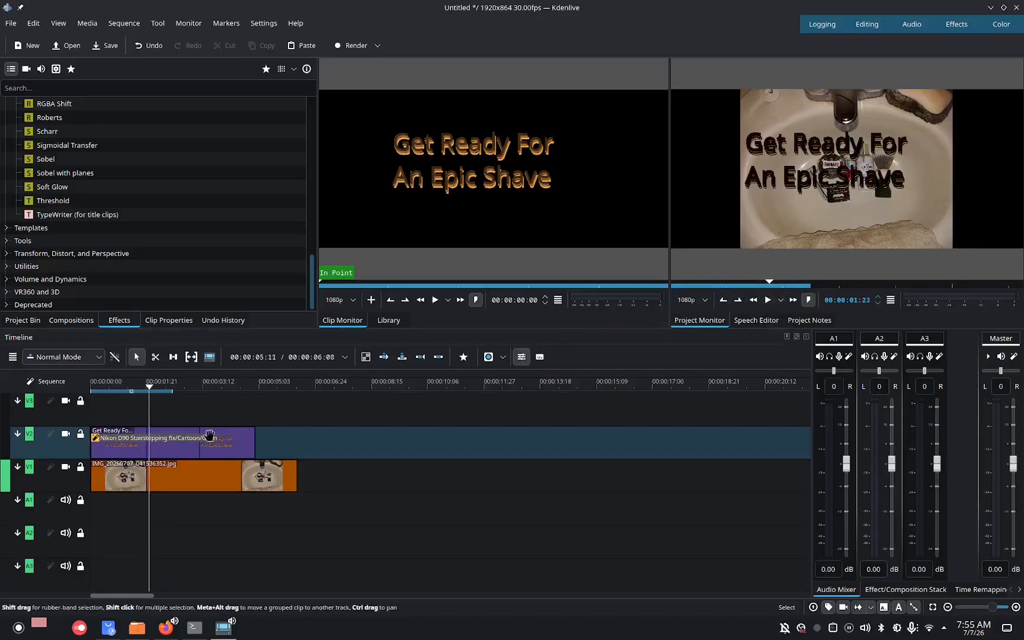
Add a short fade-in to the start of the title clip and play the sequence from the beginning.
drag(95, 431, 112, 434)
drag(149, 386, 80, 394)
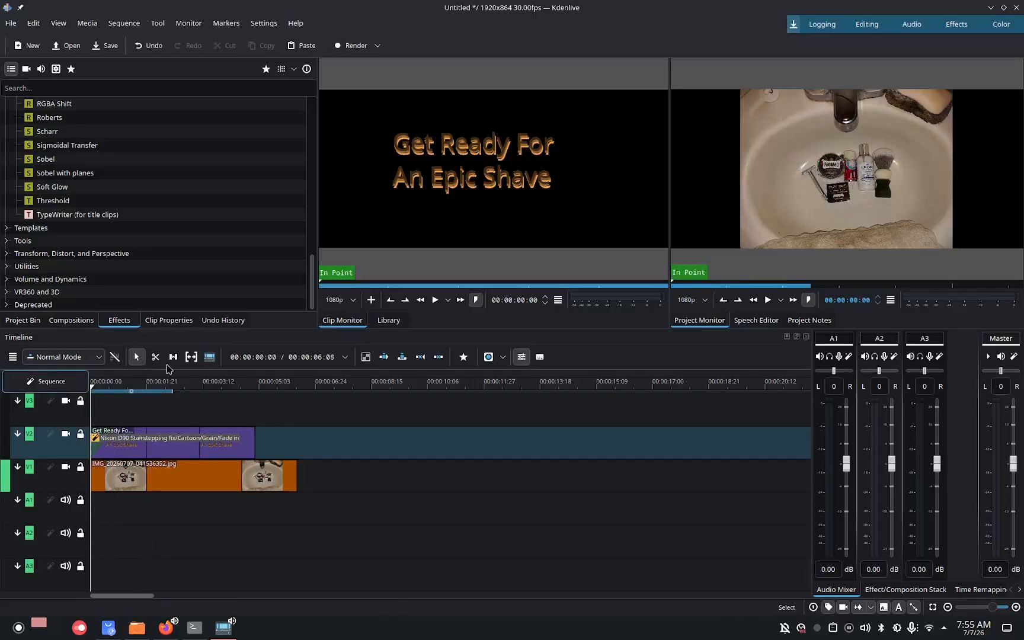
click(768, 300)
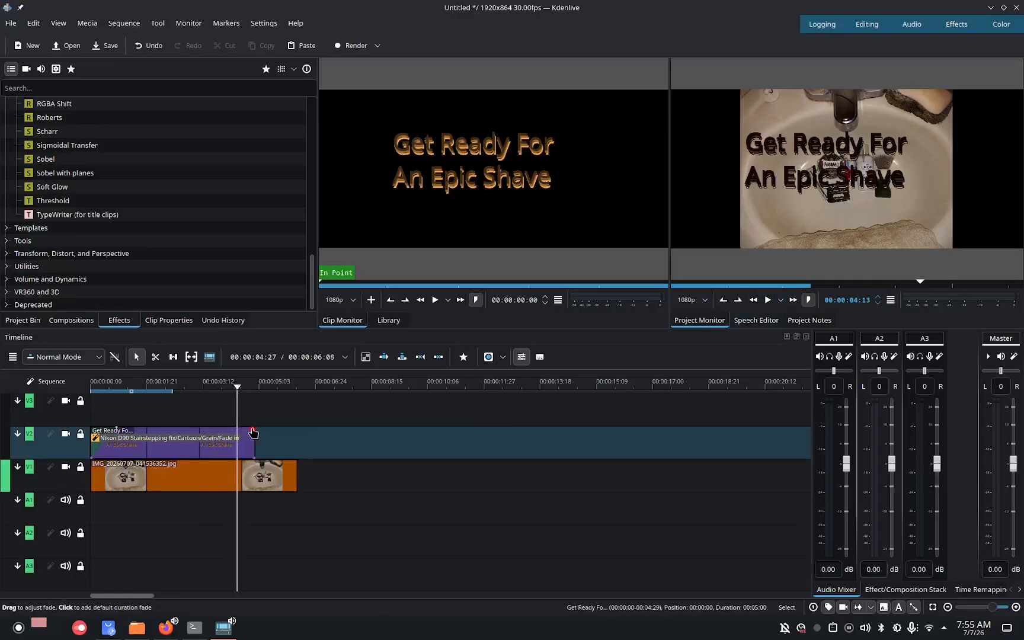
Add a short fade-out to the end of the orange title clip.
drag(254, 430, 239, 435)
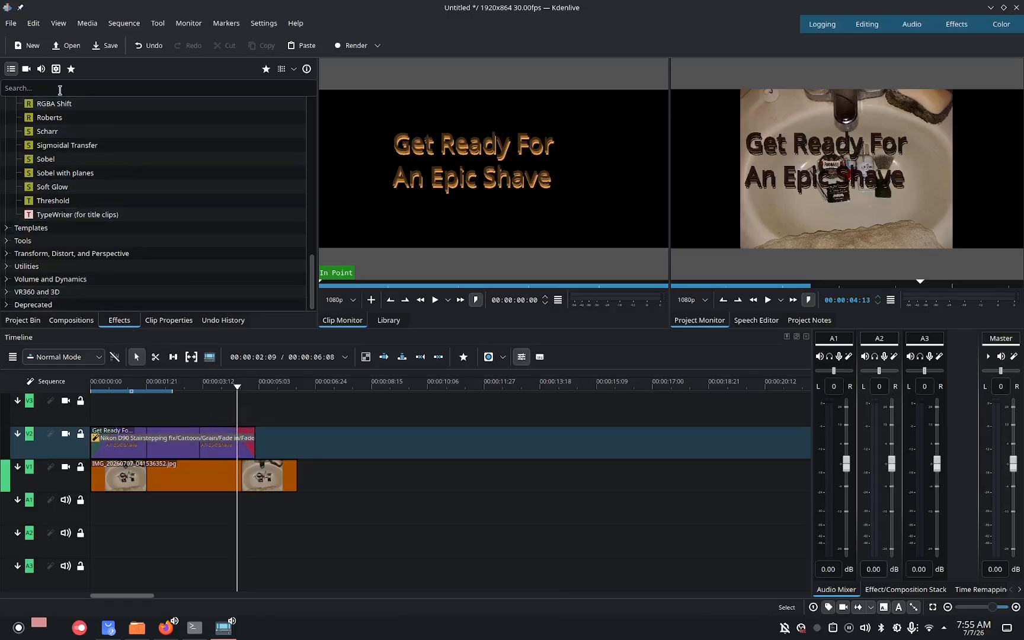
Create a new title clip and add a green #3fb608 letter "A" text item with a drop shadow.
click(57, 24)
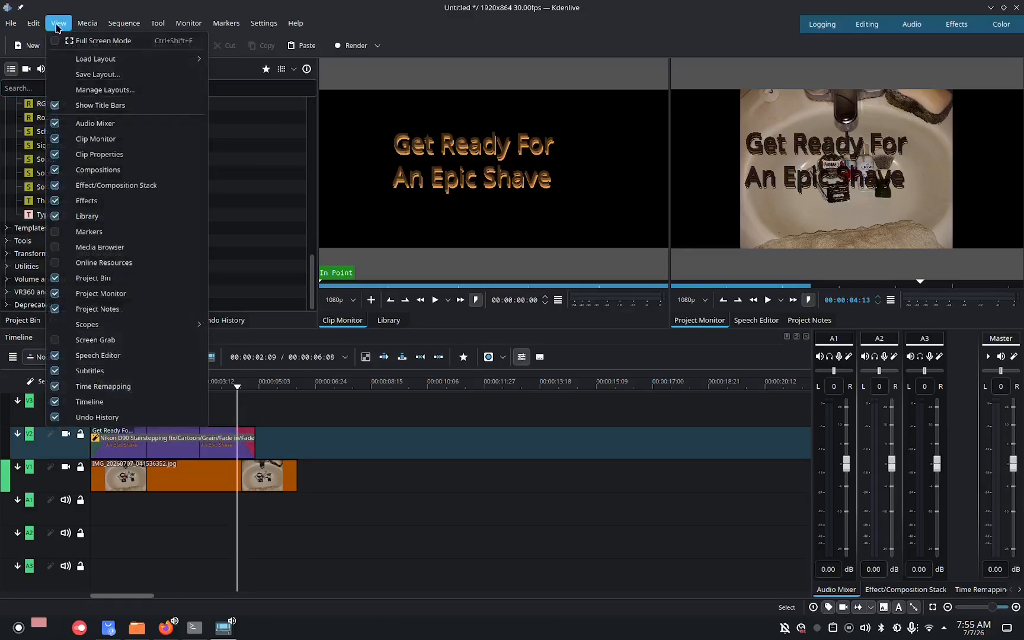
mouse_move(87, 24)
mouse_move(177, 39)
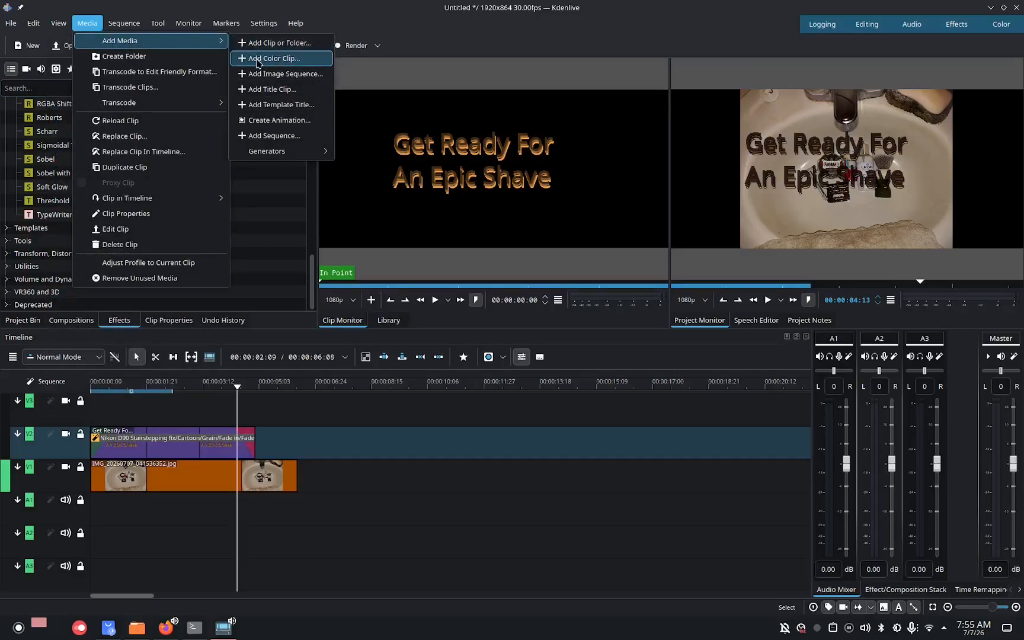
click(259, 89)
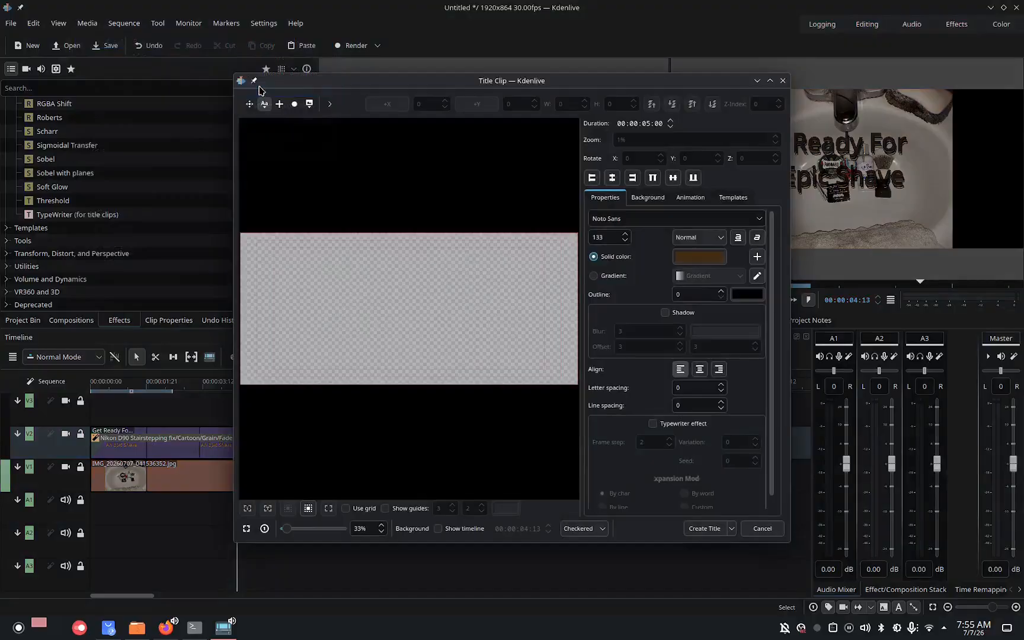
click(696, 258)
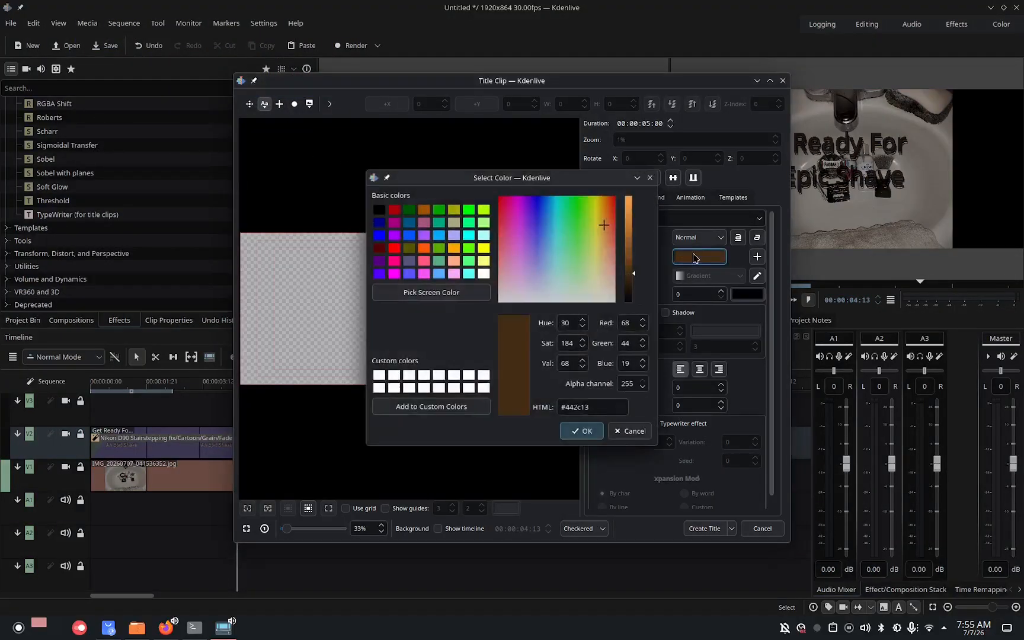
click(582, 203)
click(634, 229)
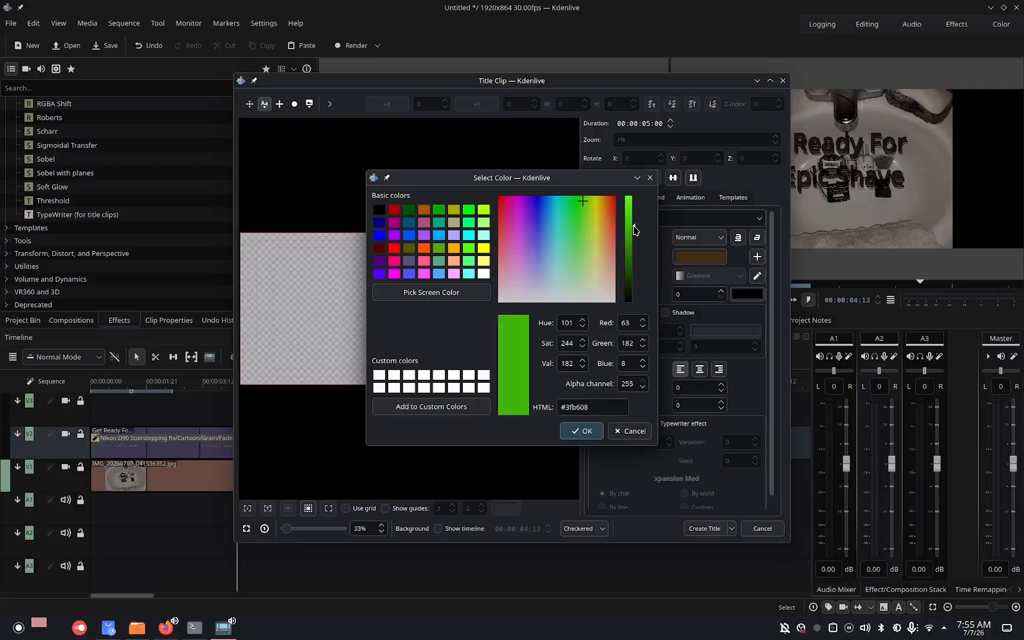
click(581, 428)
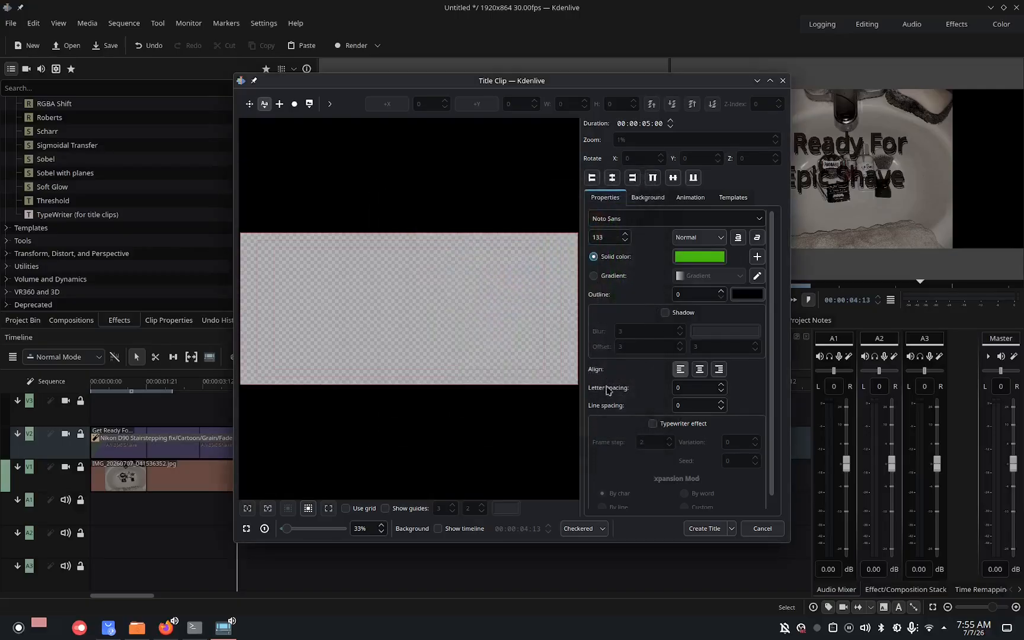
click(664, 312)
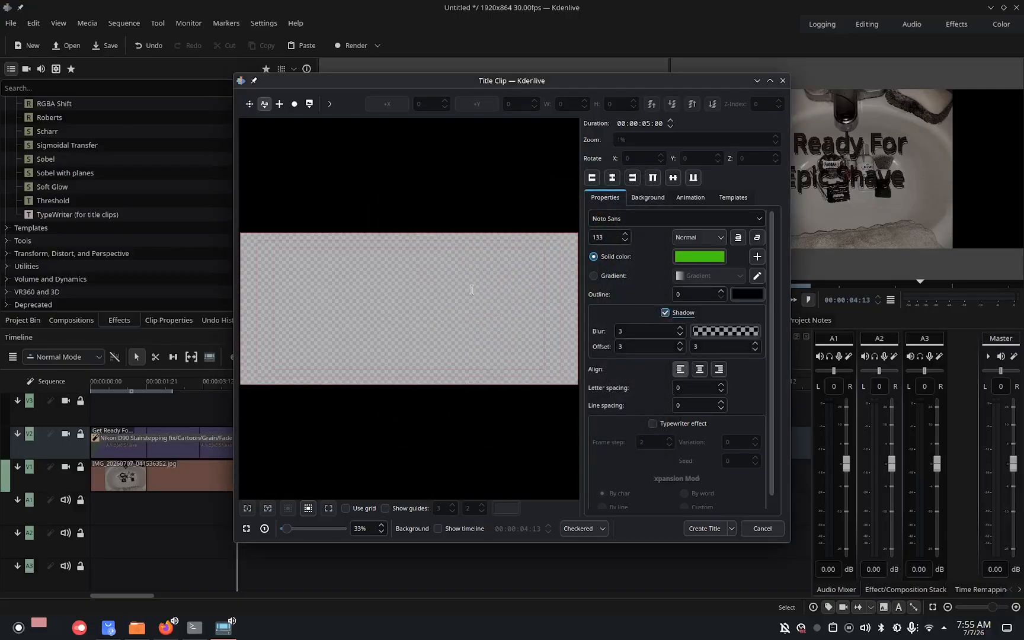
click(436, 285)
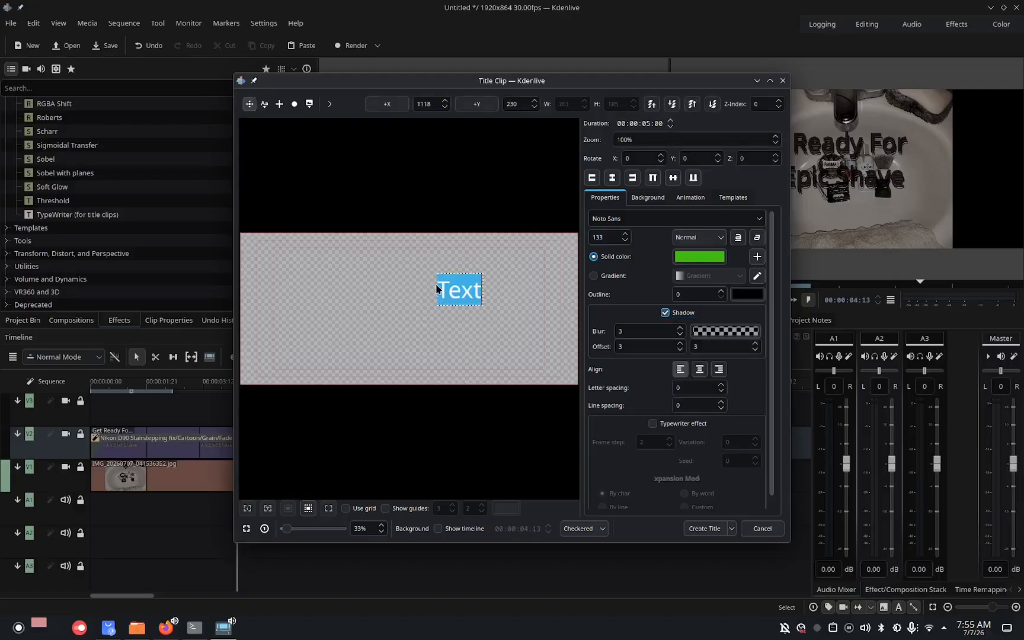
text(A)
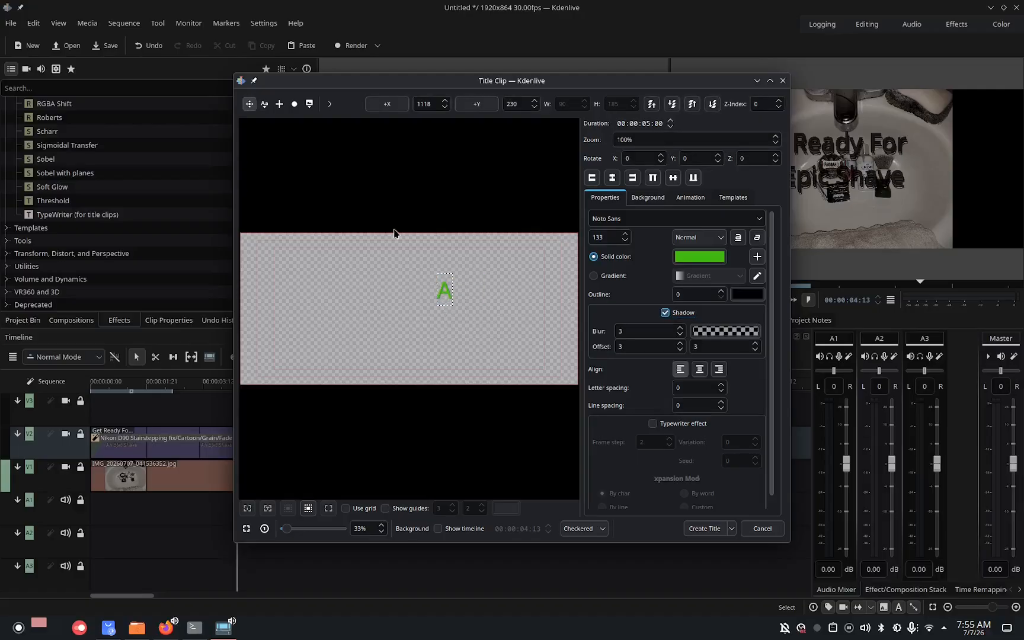
Add a second text item below the letter, coloured orange #b65015 with font size 166.
click(264, 103)
click(350, 316)
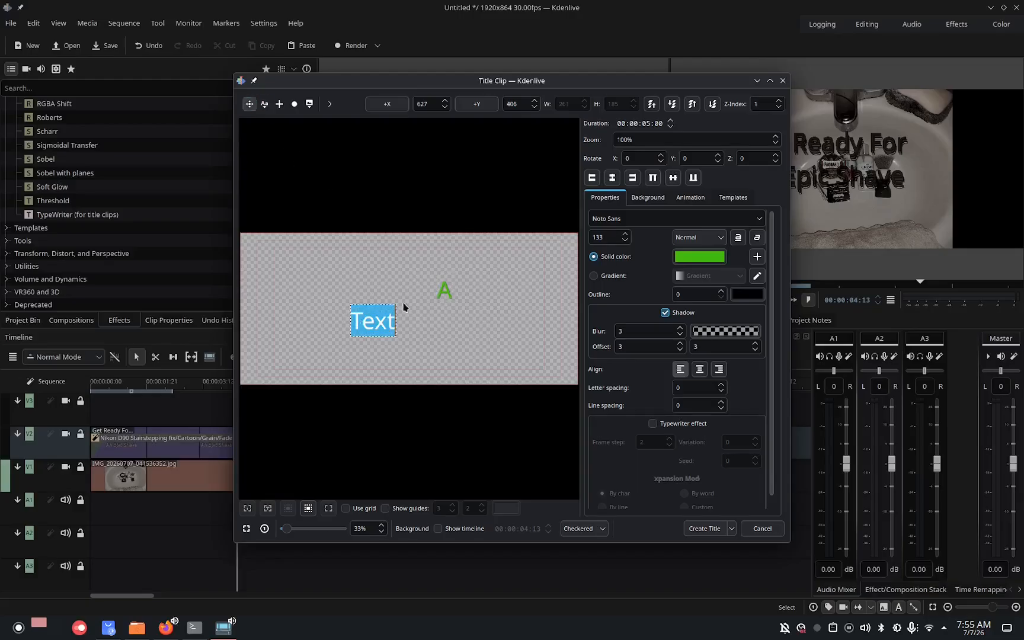
click(702, 257)
drag(598, 233, 608, 210)
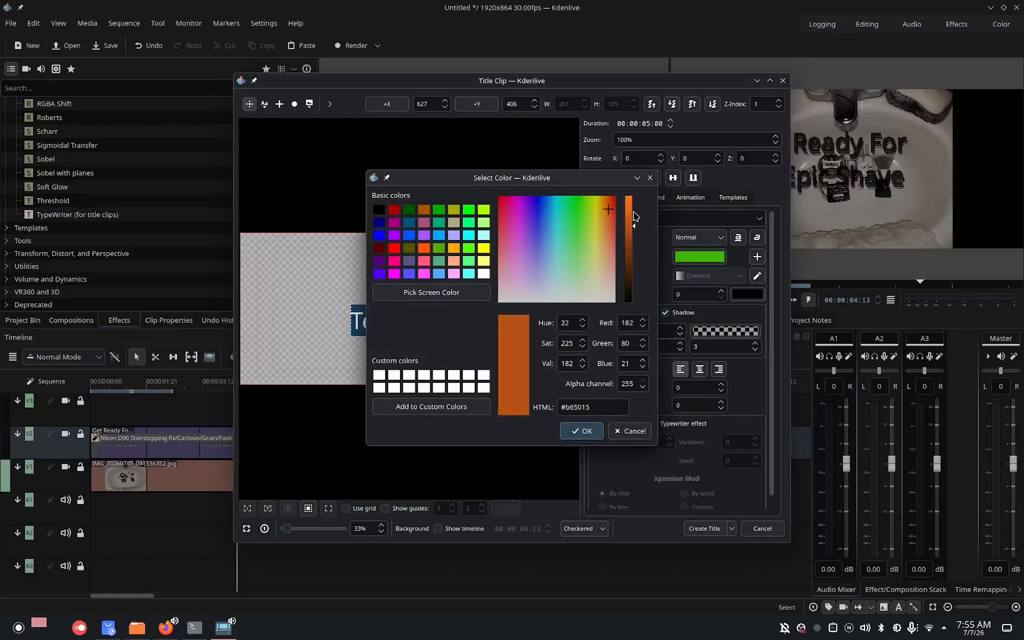
click(633, 212)
click(585, 437)
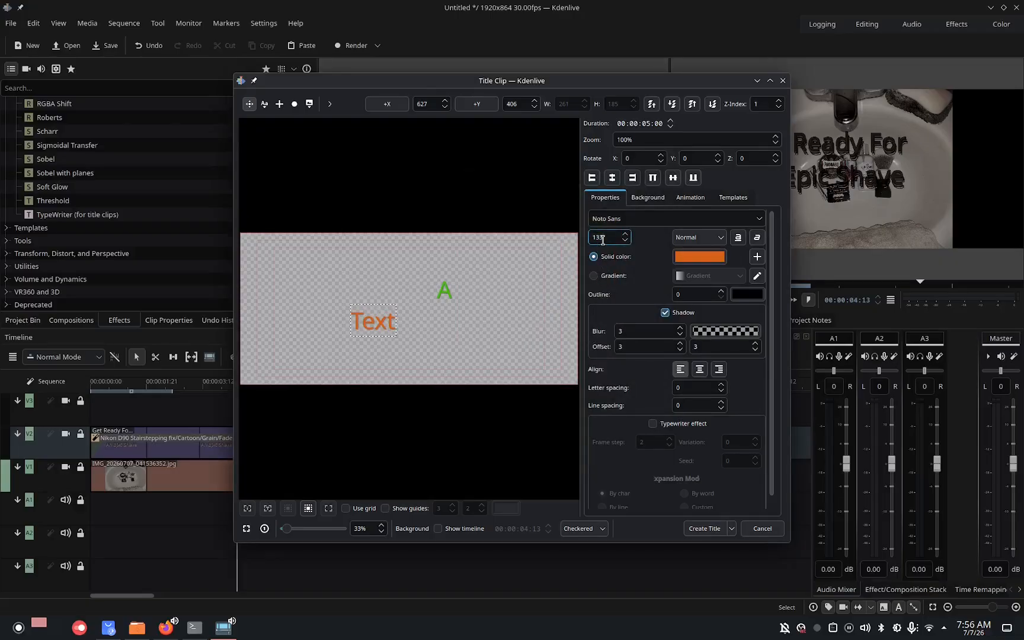
key(BackSpace)
key(BackSpace)
text(60)
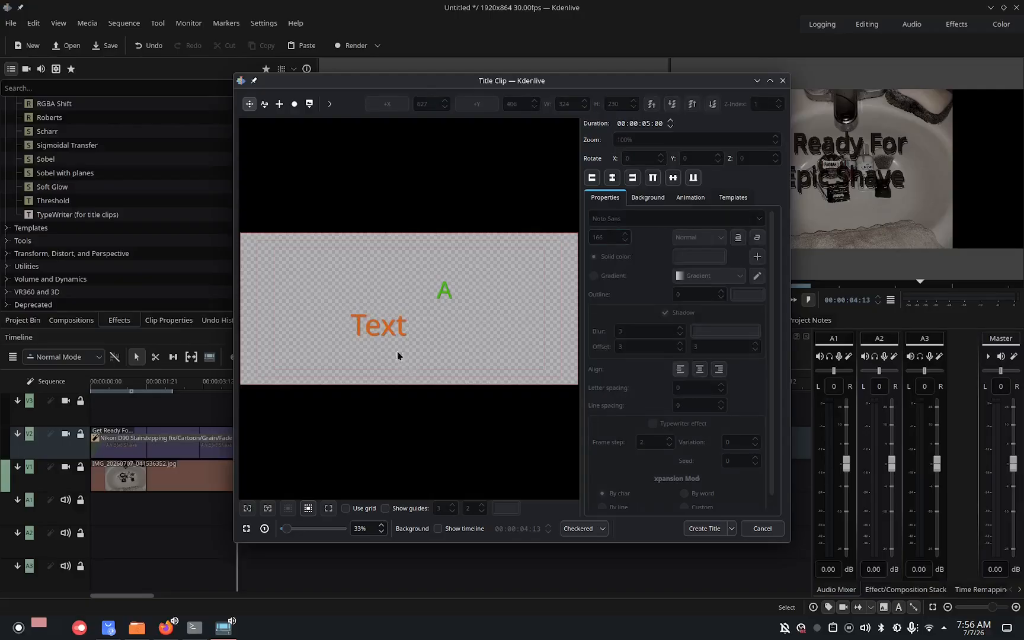
Replace the second text item's placeholder with the producer's name and move it to the left of the canvas.
drag(386, 328, 413, 315)
double_click(413, 315)
double_click(413, 315)
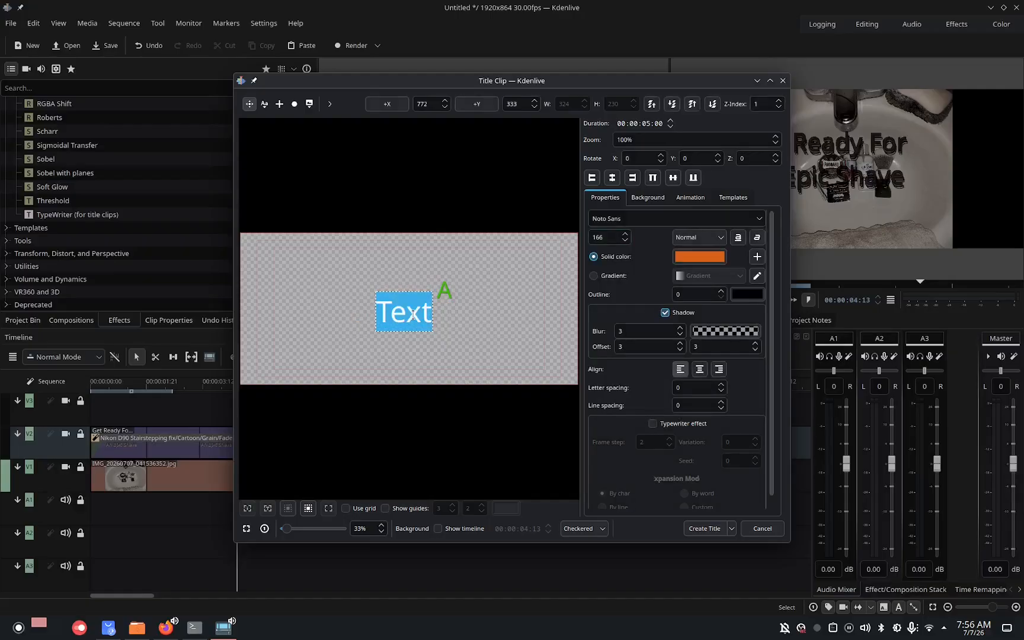
text(Dan)
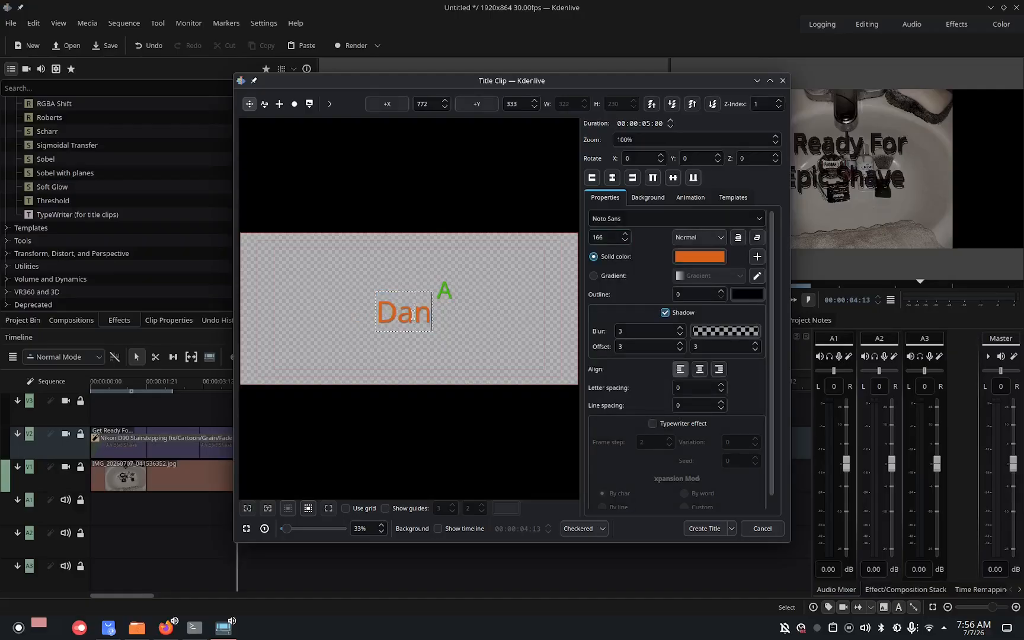
text( Metheny)
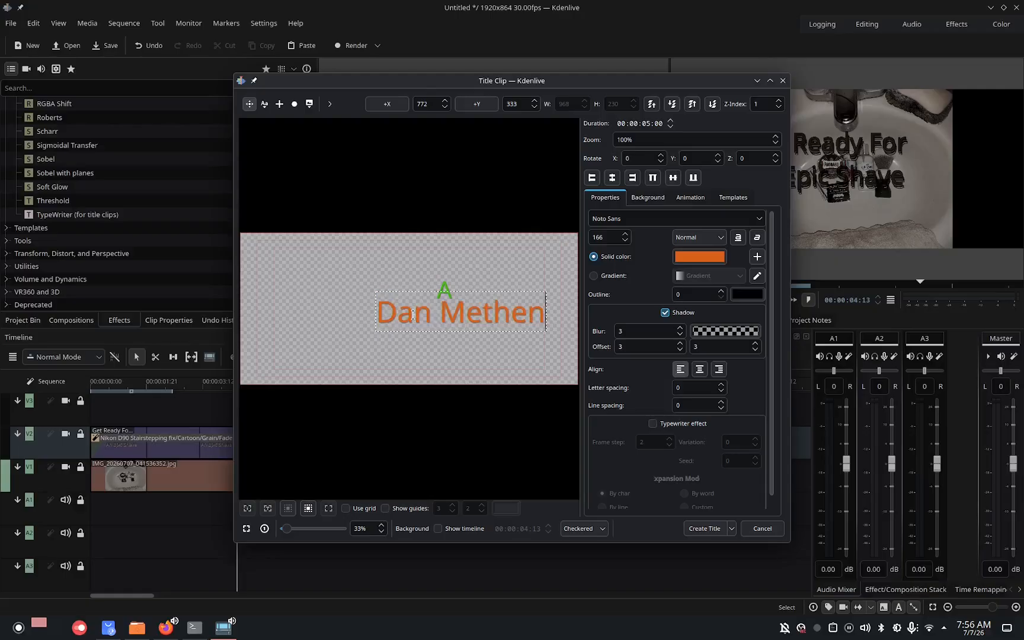
click(361, 330)
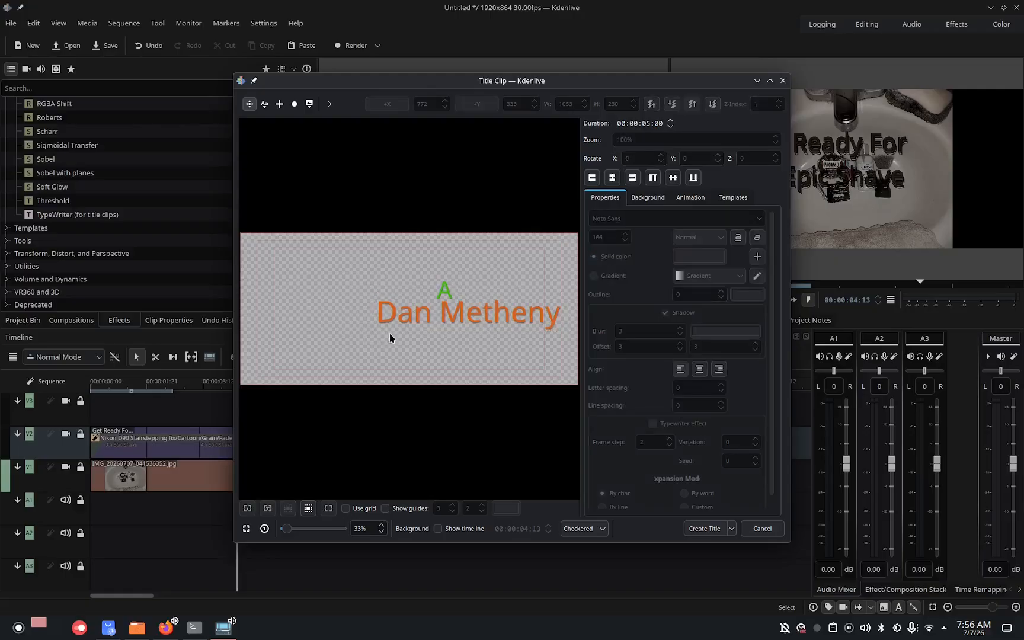
drag(459, 311, 355, 312)
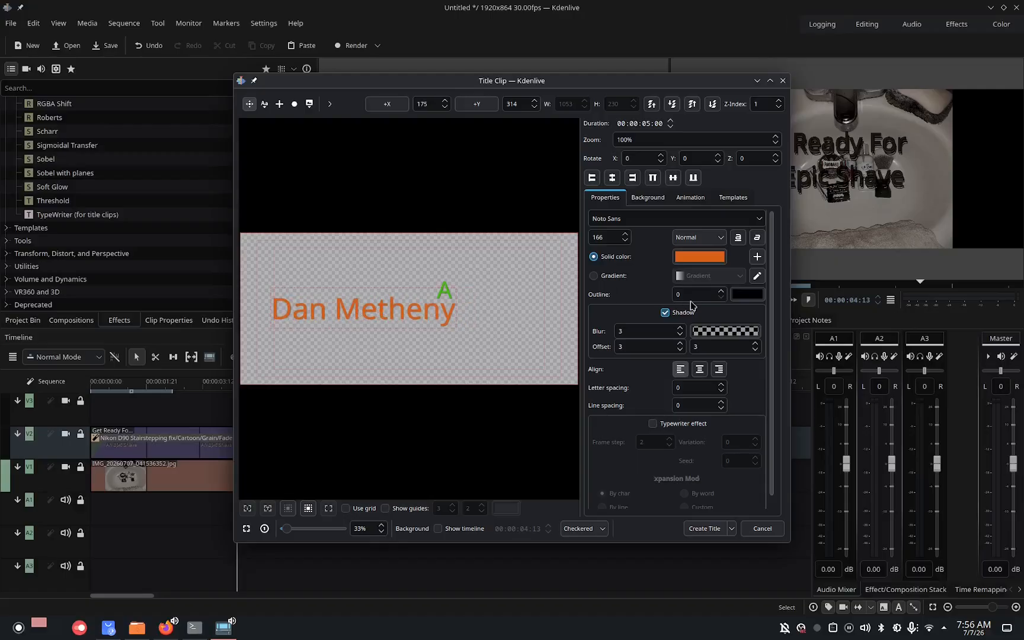
Add a third text item with font size 88 and yellow #dace4a colour.
click(264, 103)
click(373, 333)
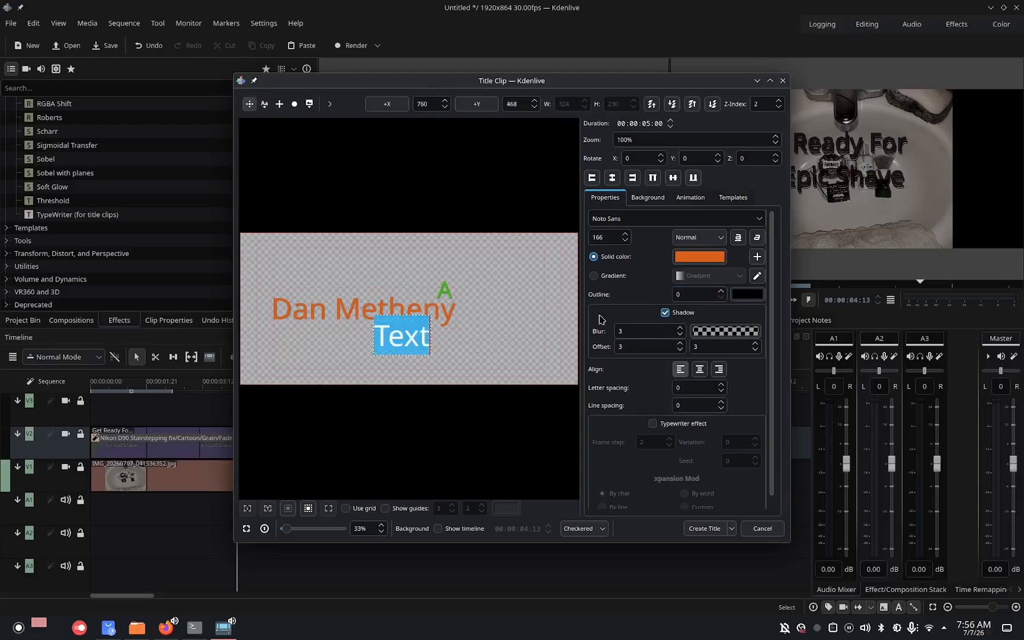
click(613, 237)
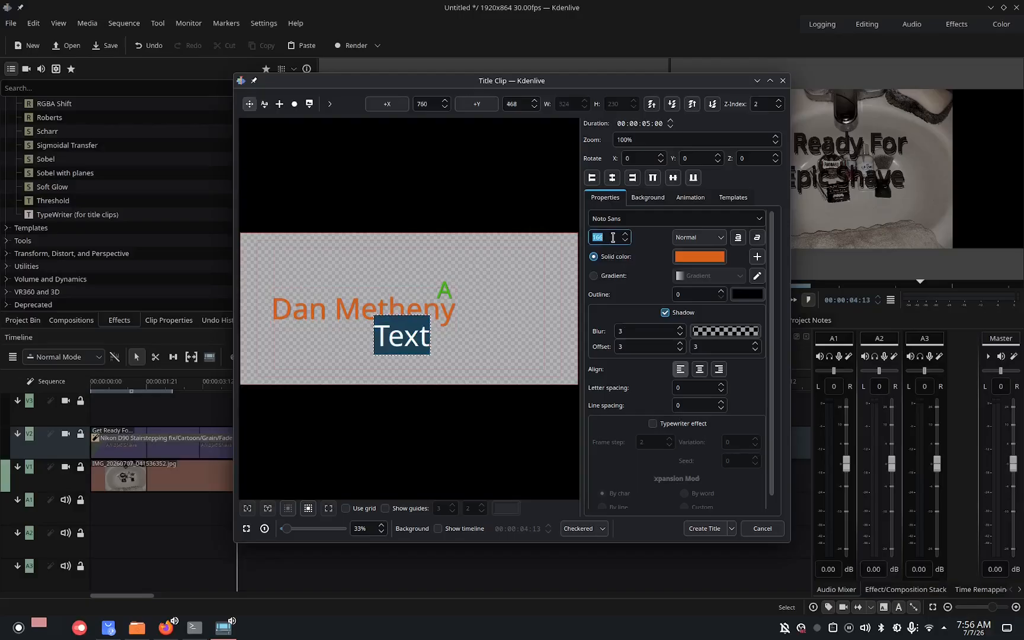
text(88)
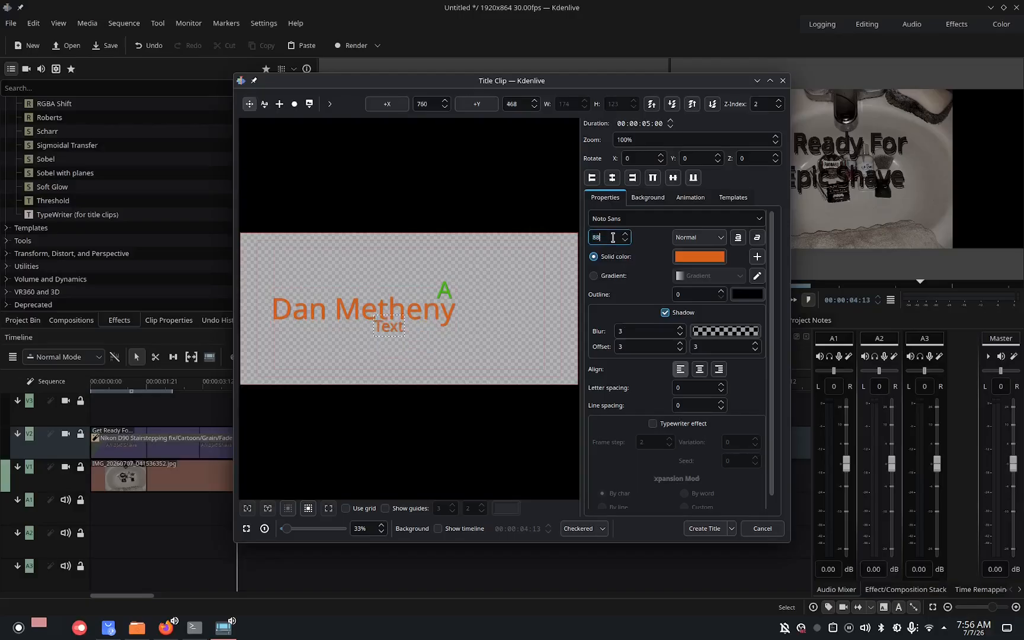
click(711, 259)
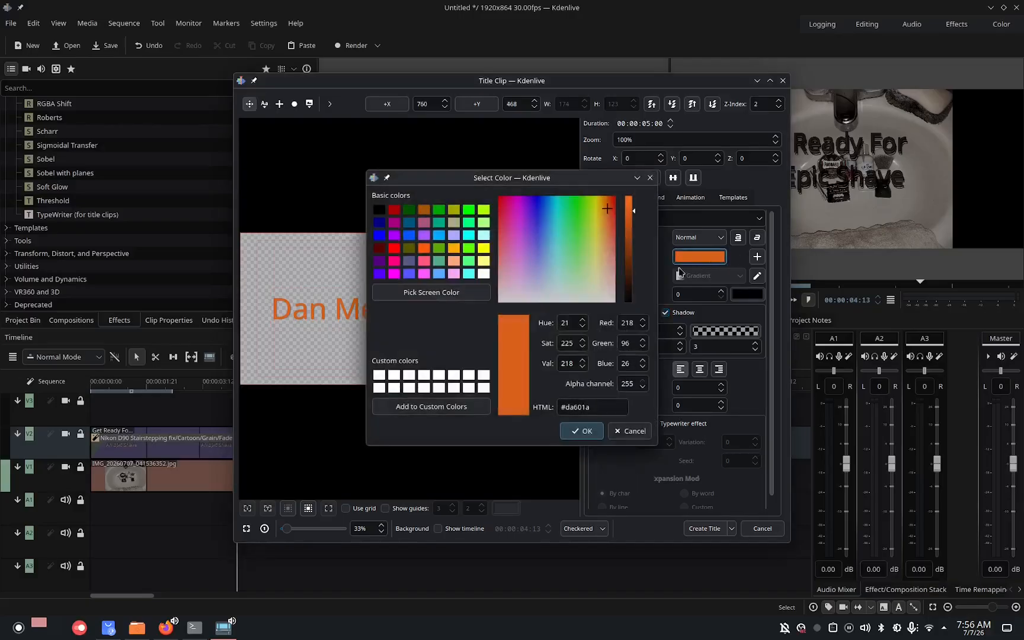
drag(596, 251, 596, 233)
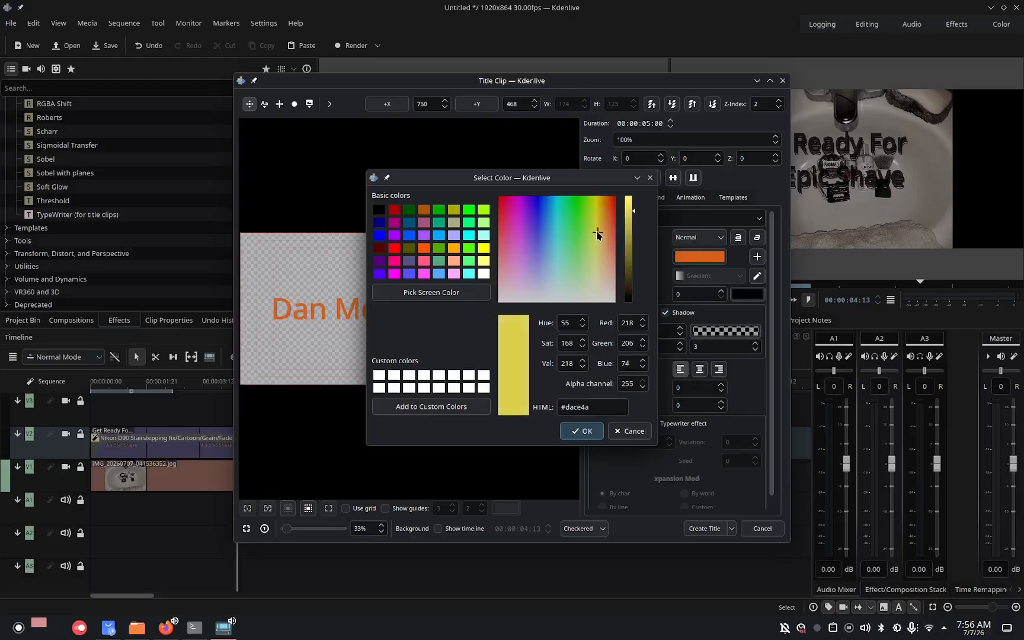
click(582, 430)
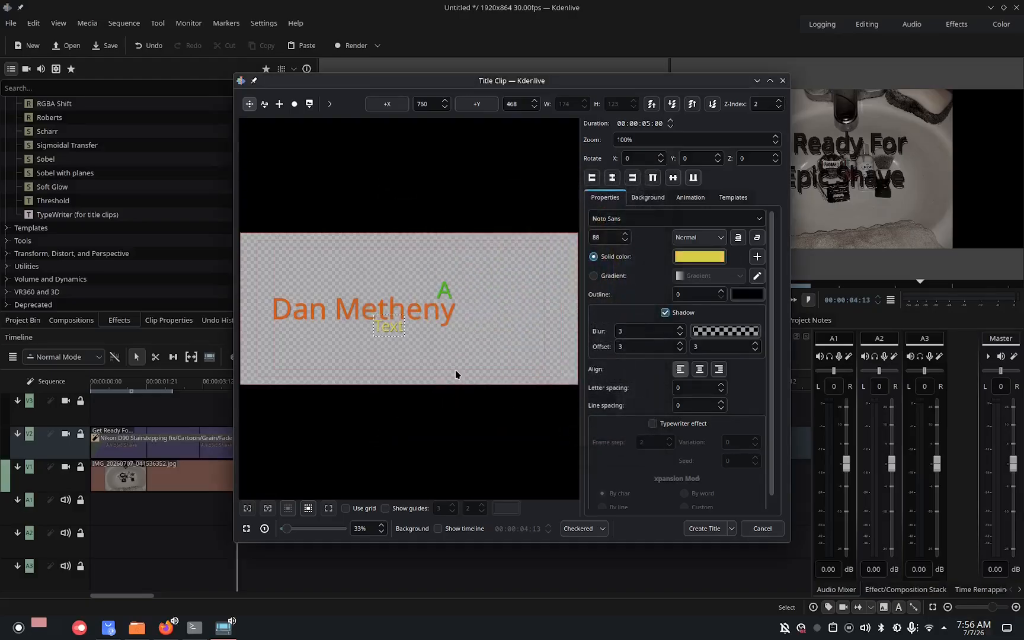
Change the yellow text to "Production", place it beneath the name, and create the title clip.
double_click(399, 332)
text(Production)
click(399, 343)
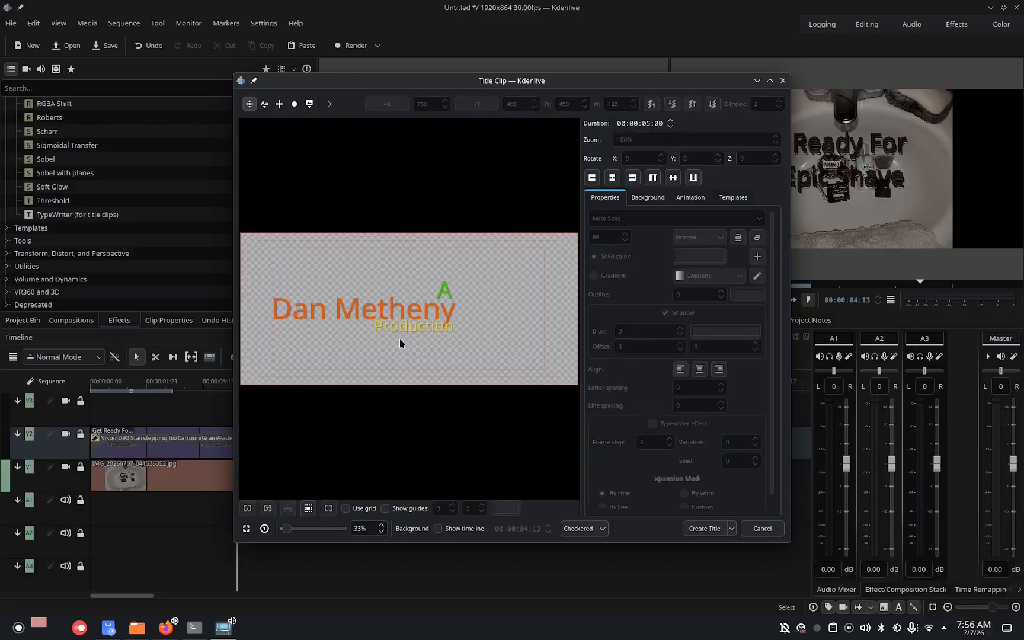
drag(399, 328, 386, 329)
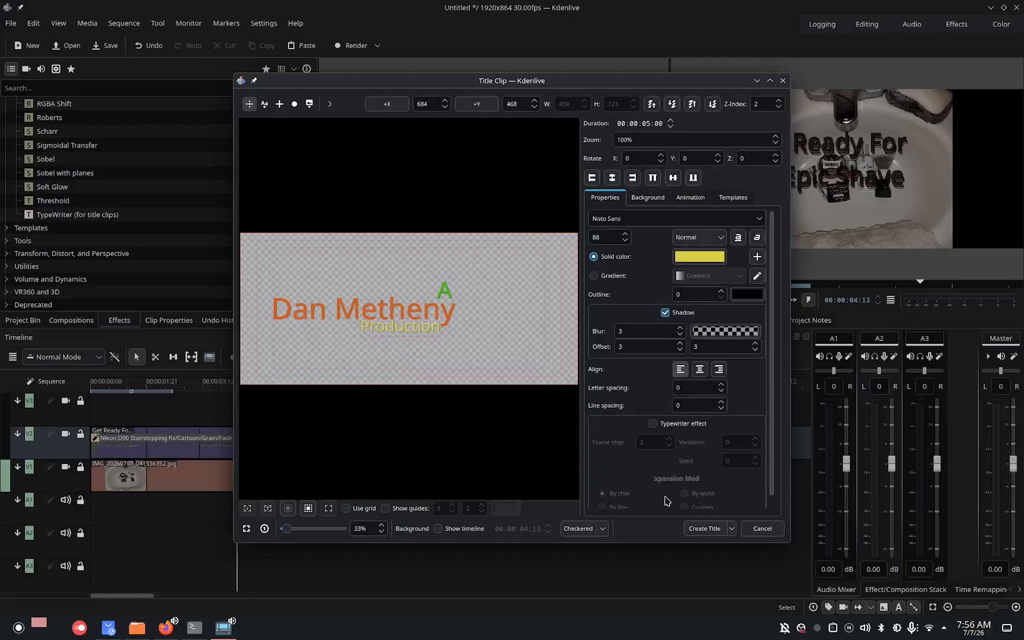
click(713, 527)
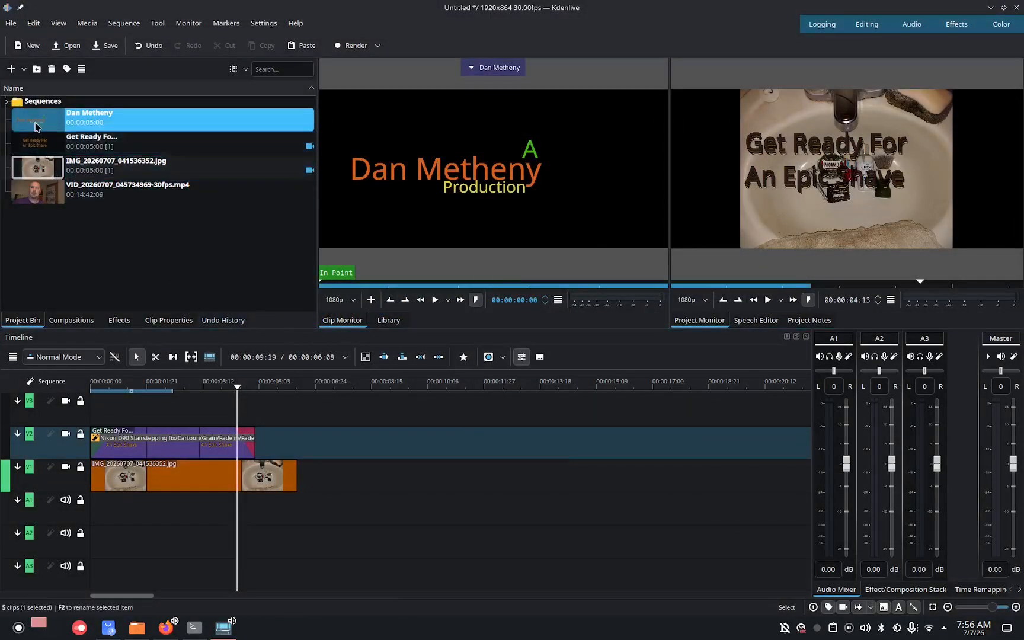
Place the name title clip on the top video track at the playhead and give it a fade-in and fade-out.
drag(36, 127, 238, 405)
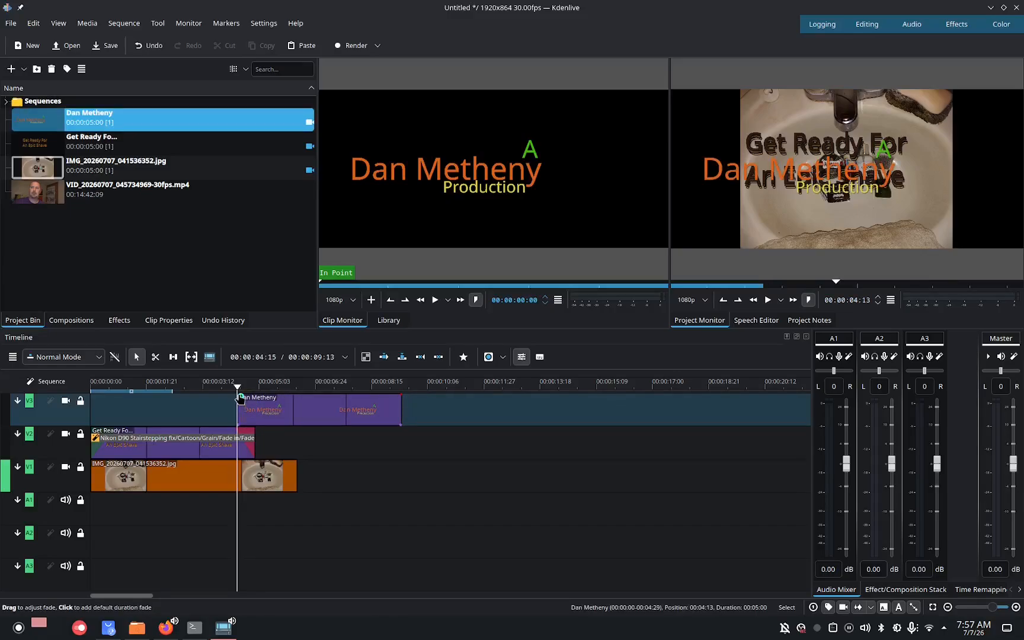
drag(242, 400, 253, 401)
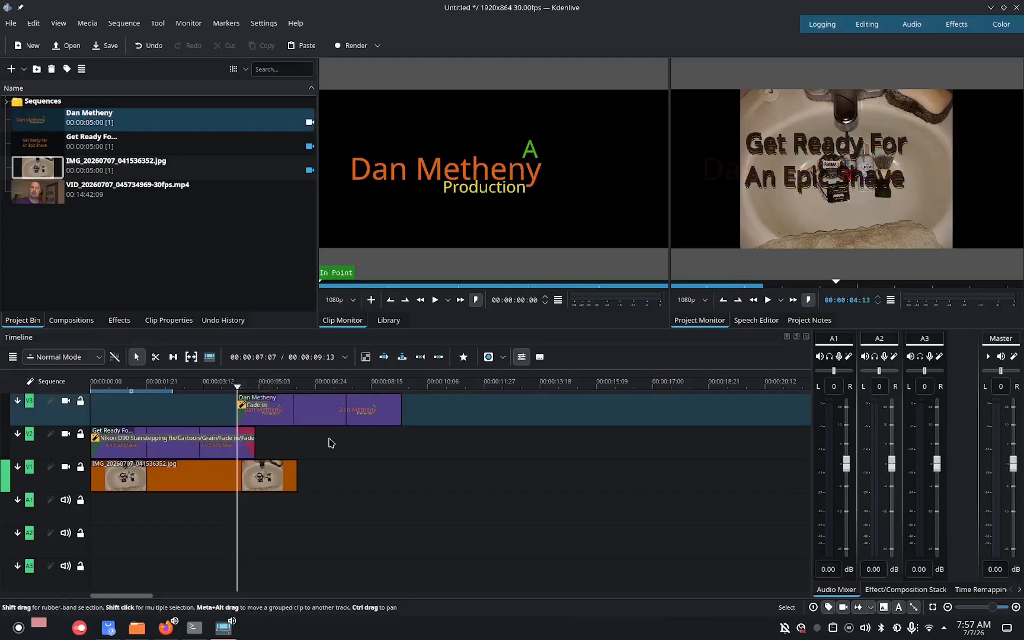
drag(401, 409, 411, 403)
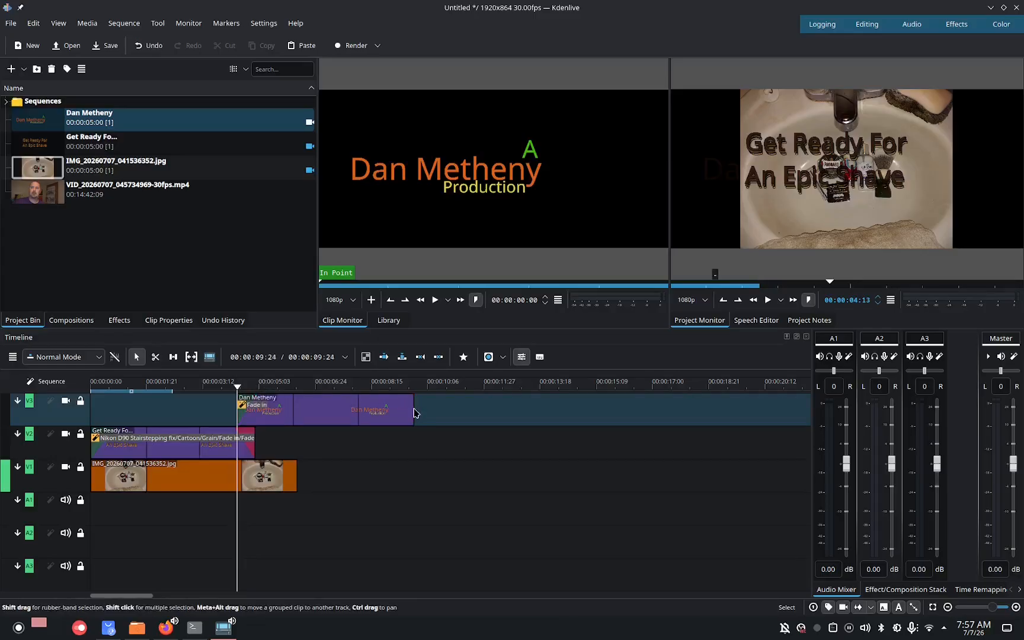
drag(413, 409, 376, 403)
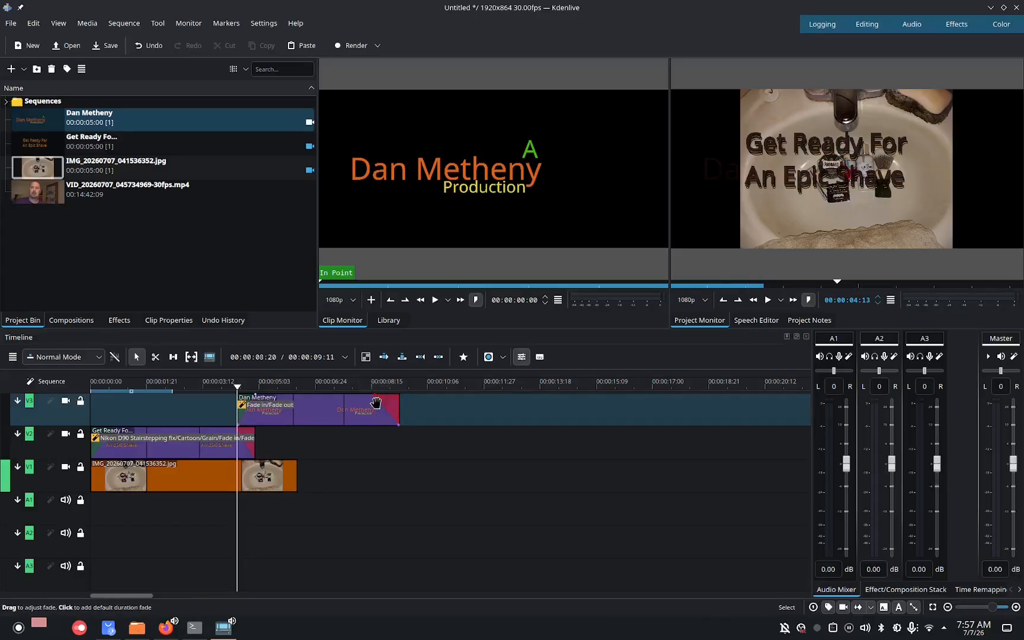
Add the webcam video to the second video track after the titles and split it with the Razor tool.
drag(124, 189, 320, 446)
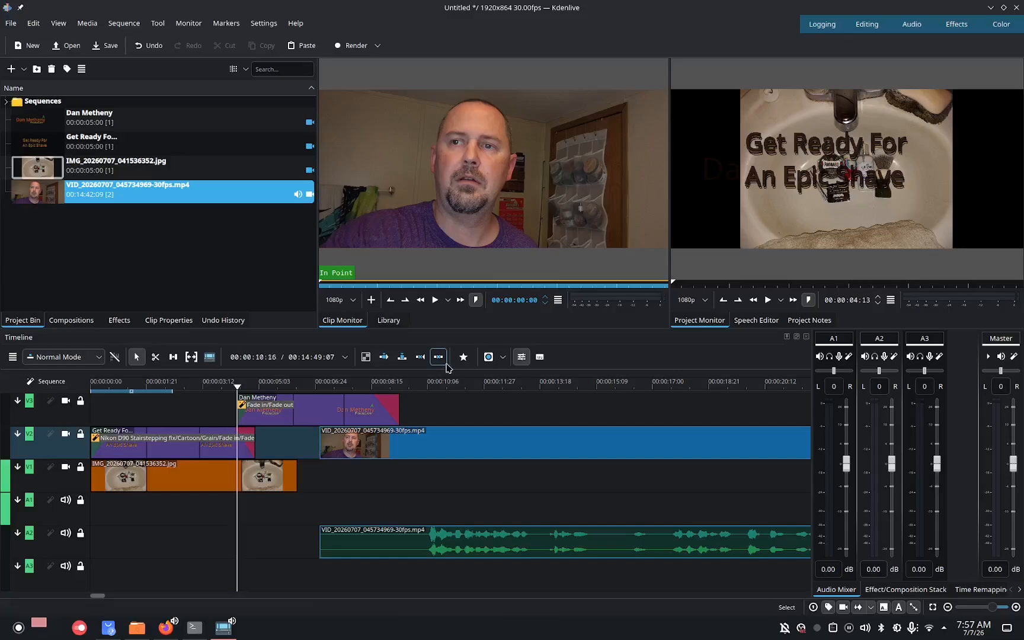
click(150, 356)
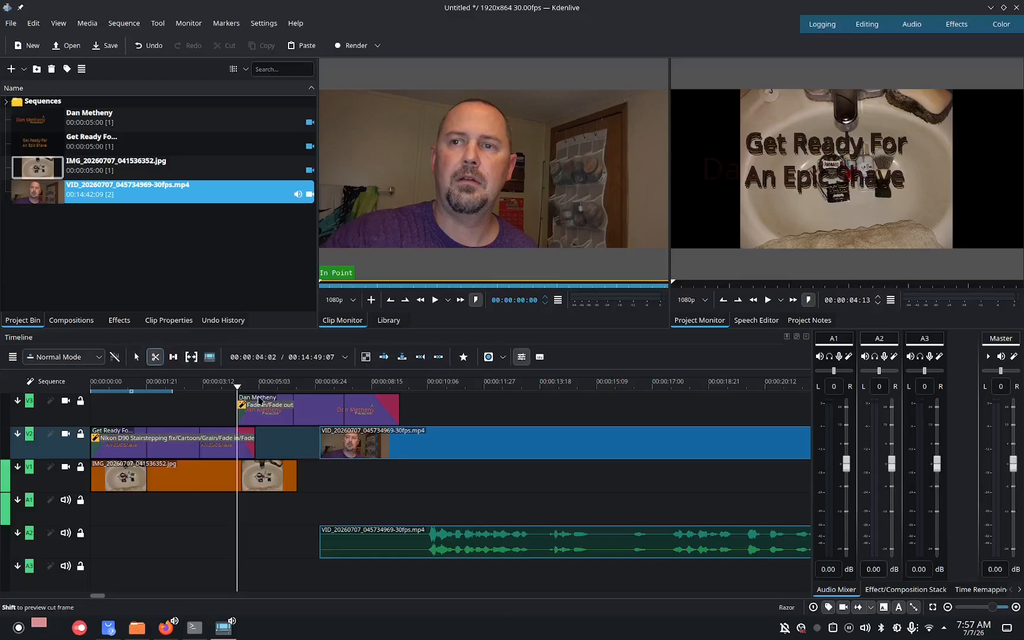
click(405, 448)
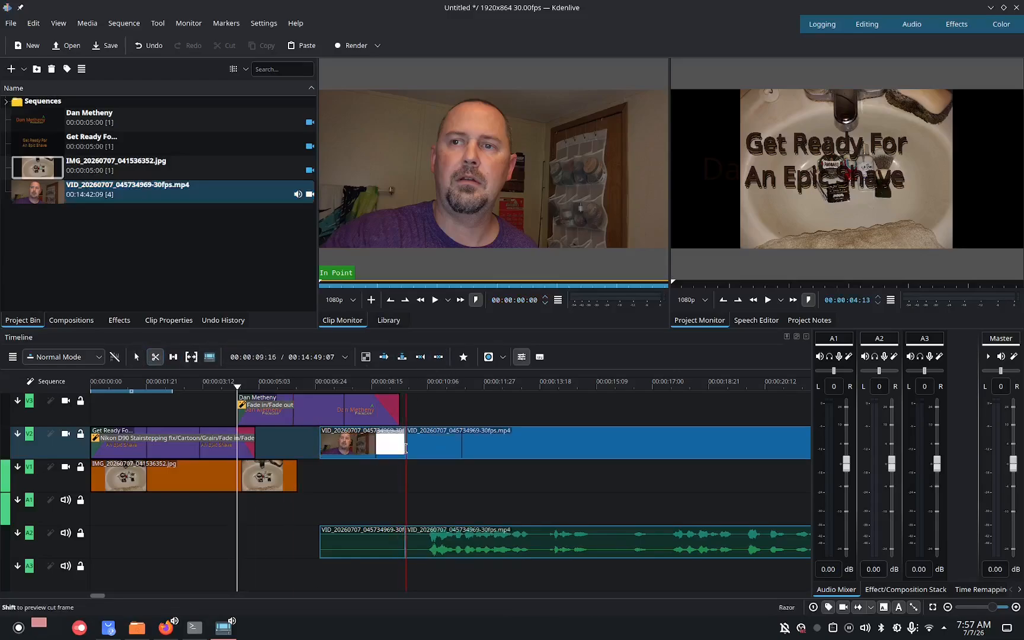
Delete the first segment of the split webcam clip and slide the remaining clip left to close the gap after the titles.
click(136, 356)
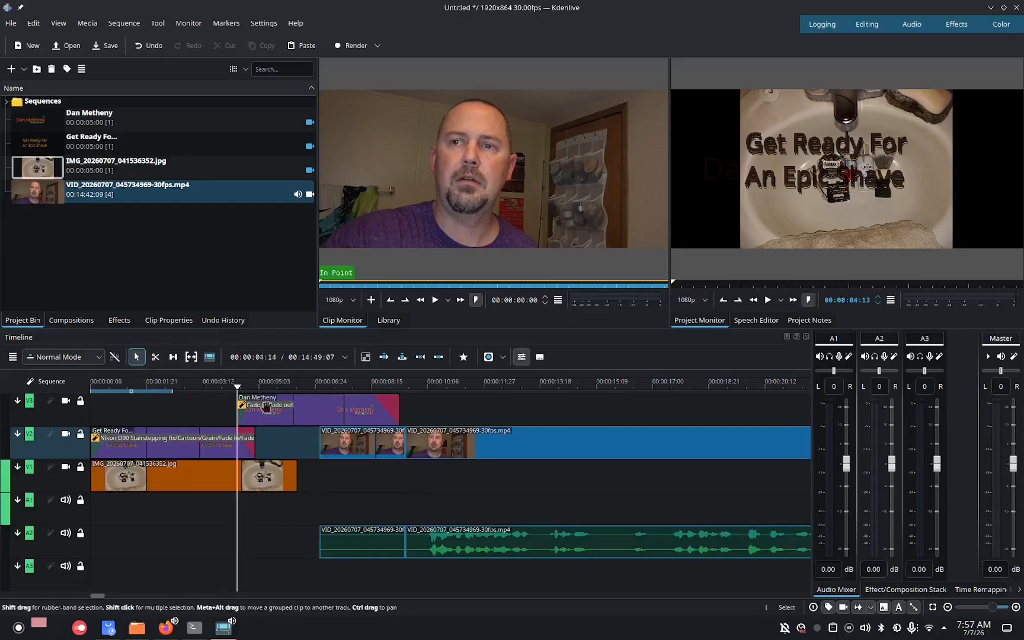
right_click(374, 437)
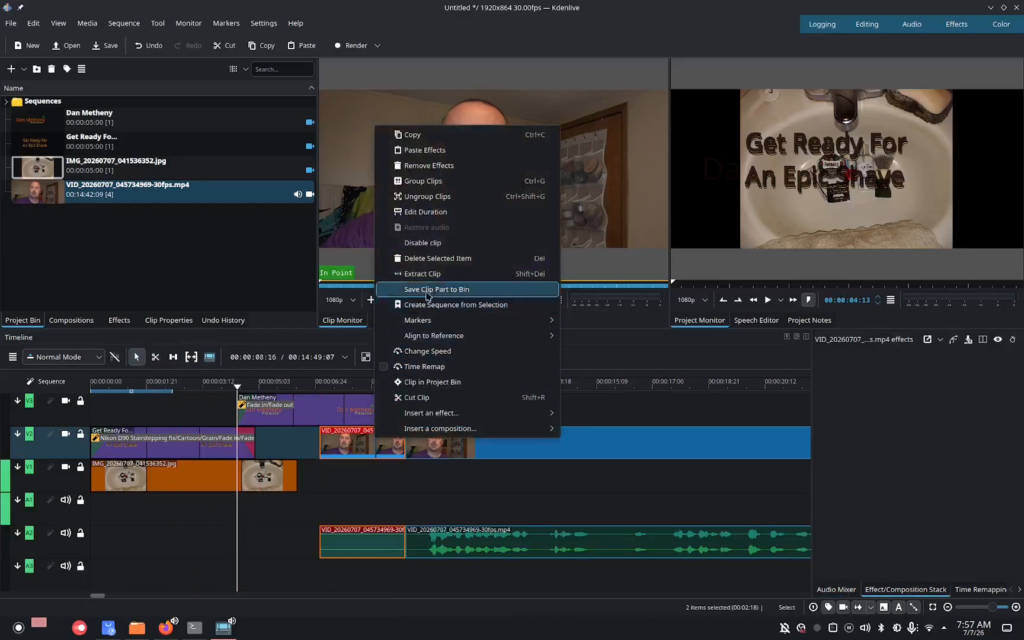
click(427, 259)
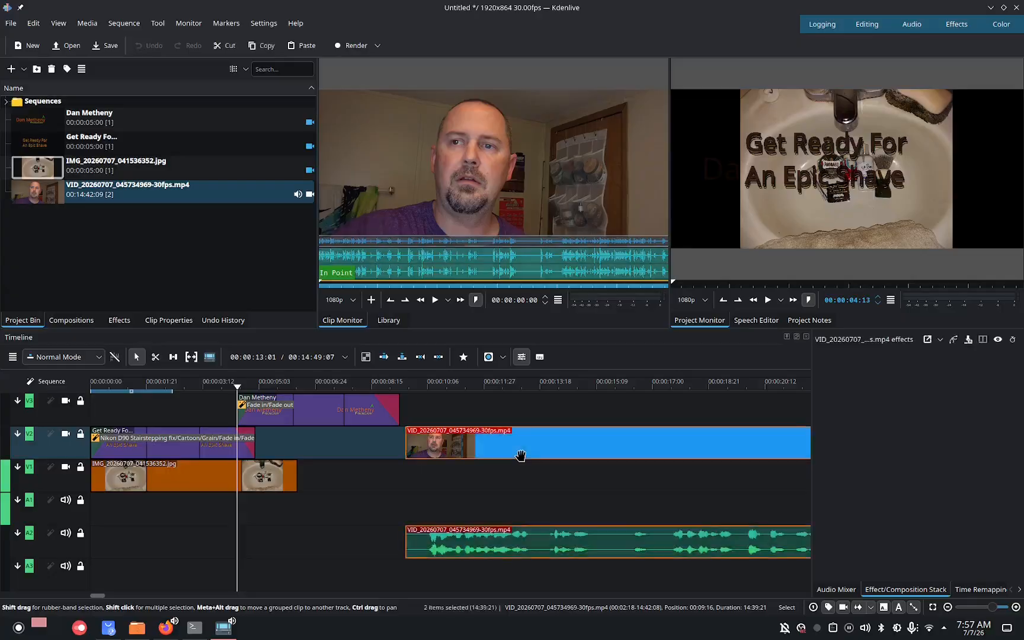
drag(520, 455, 388, 440)
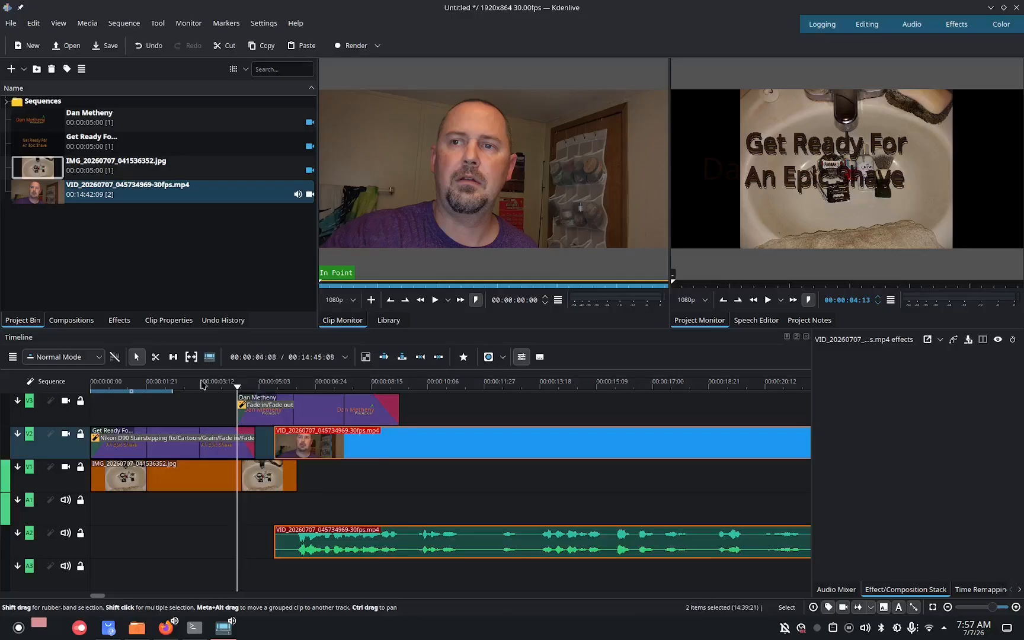
Add a Dissolve composition at the start of the webcam clip and set its luma map to Horizontal Blinds.
click(72, 319)
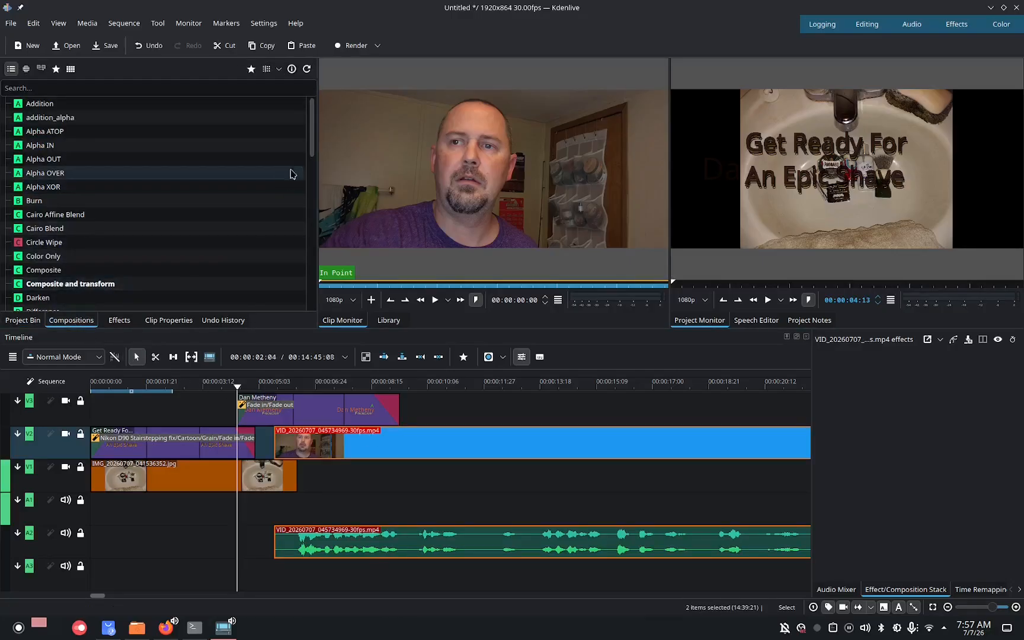
scroll(313, 157, down, 2)
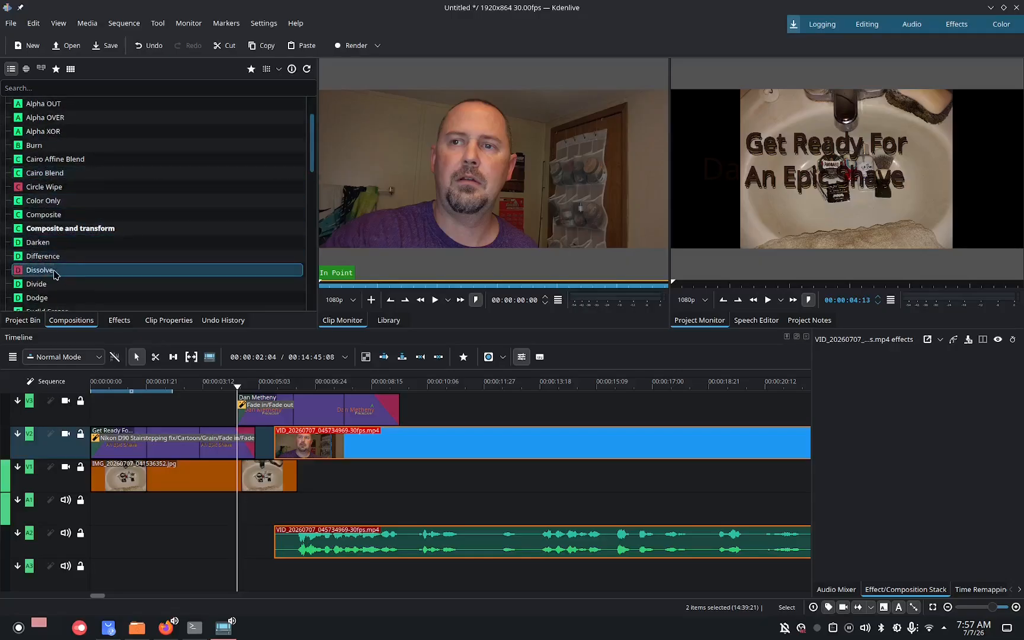
drag(53, 272, 284, 450)
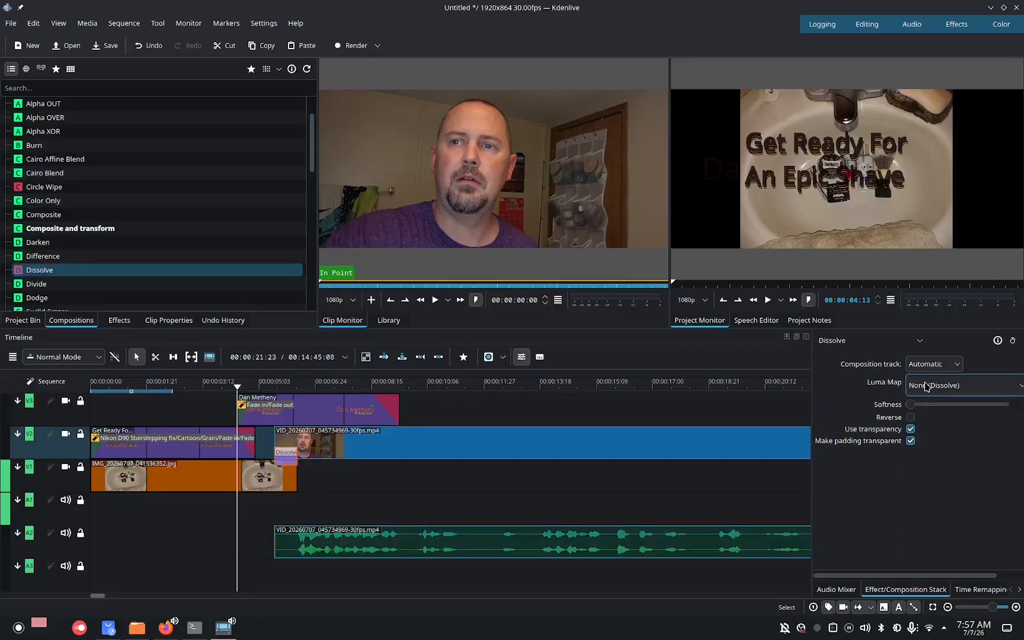
click(925, 386)
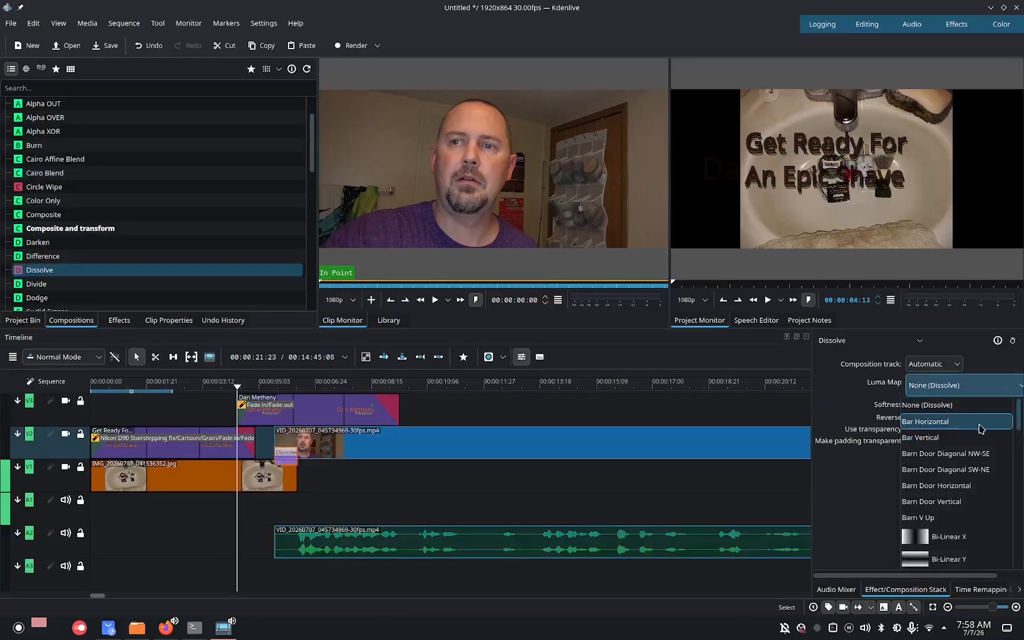
drag(1021, 428, 1022, 462)
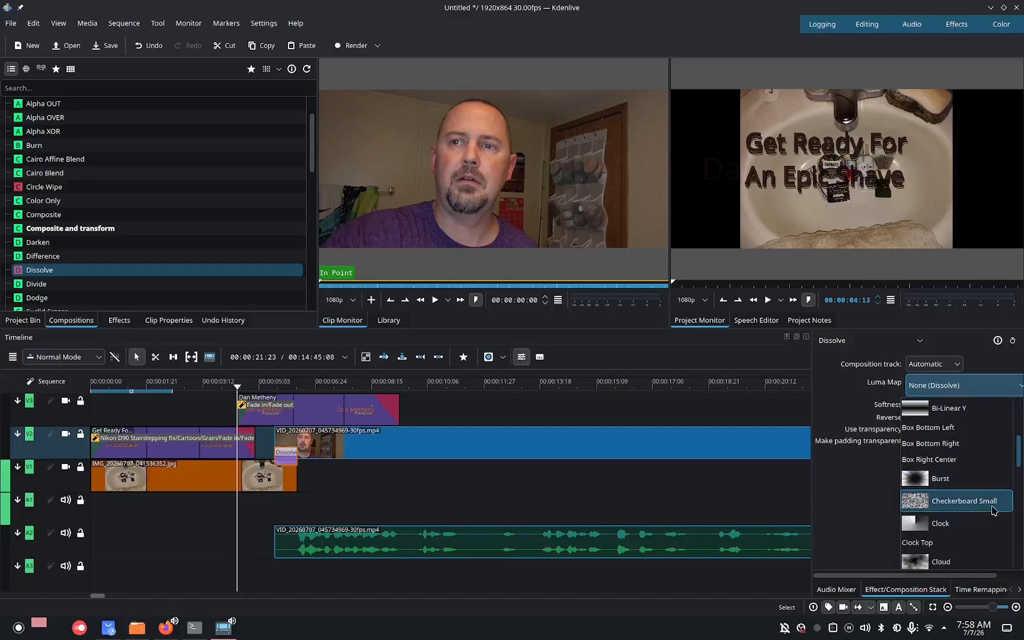
scroll(1016, 469, down, 2)
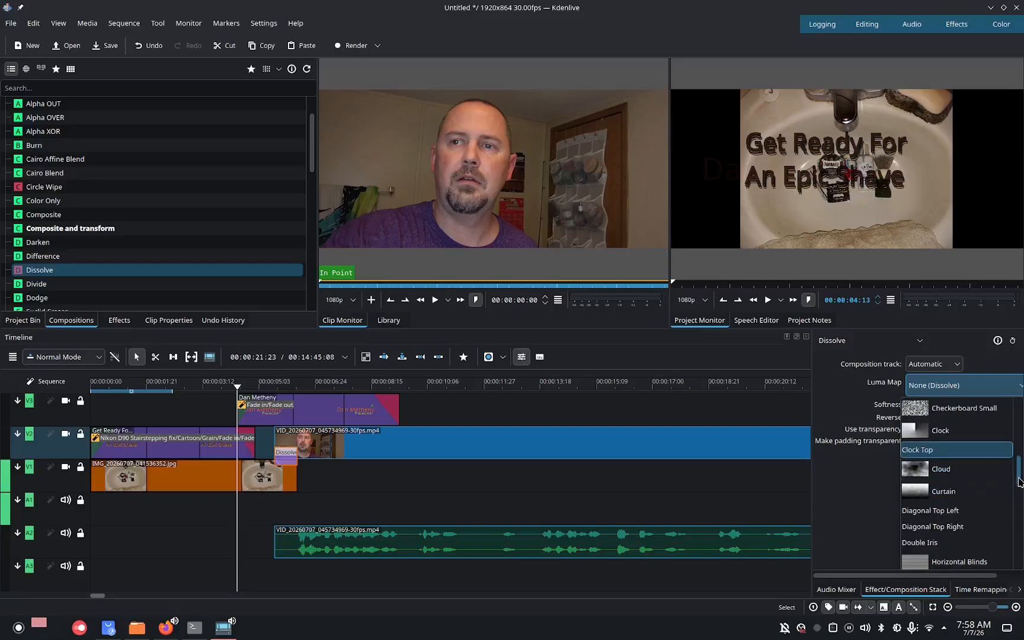
click(983, 512)
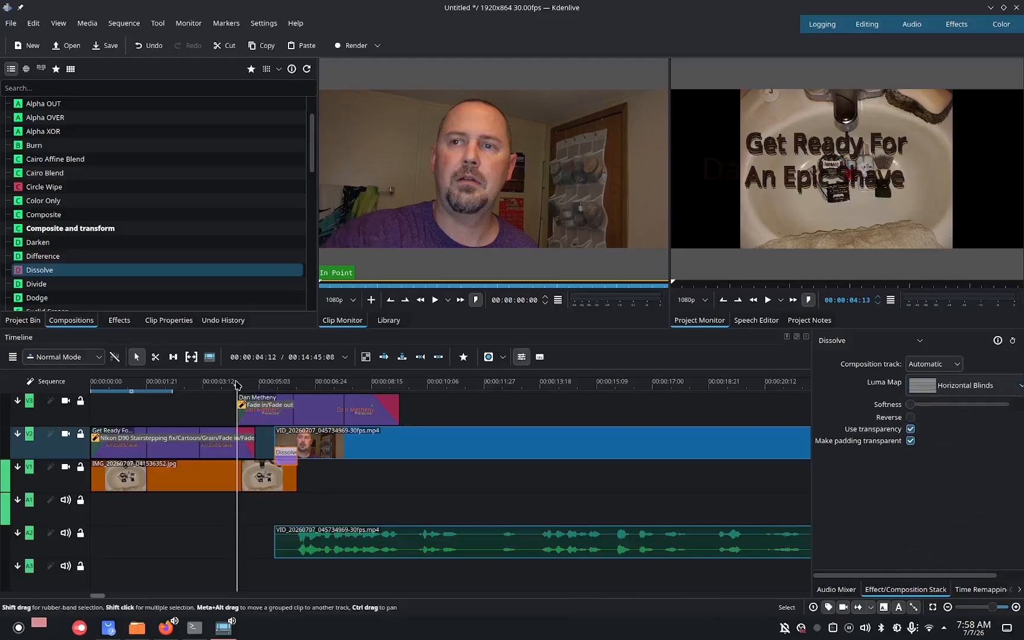
Play the timeline from the beginning to preview the intro.
drag(237, 385, 92, 385)
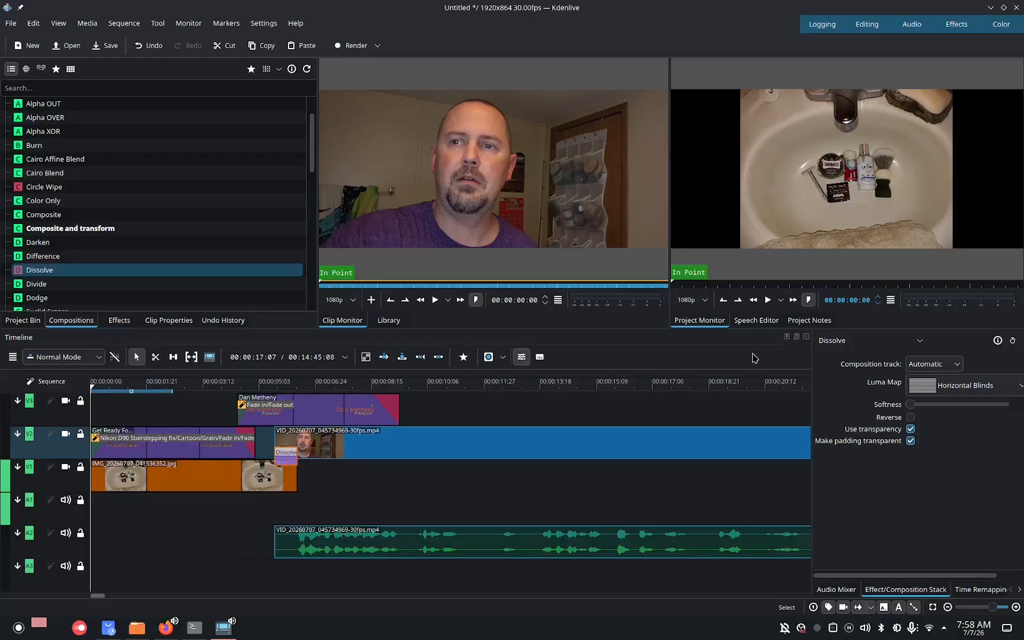
click(767, 300)
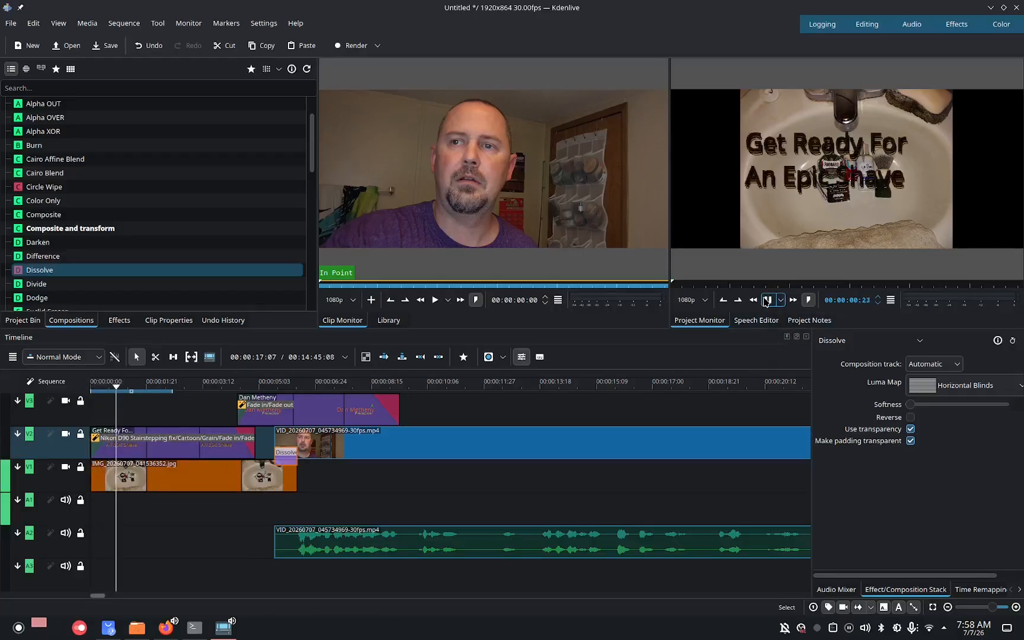
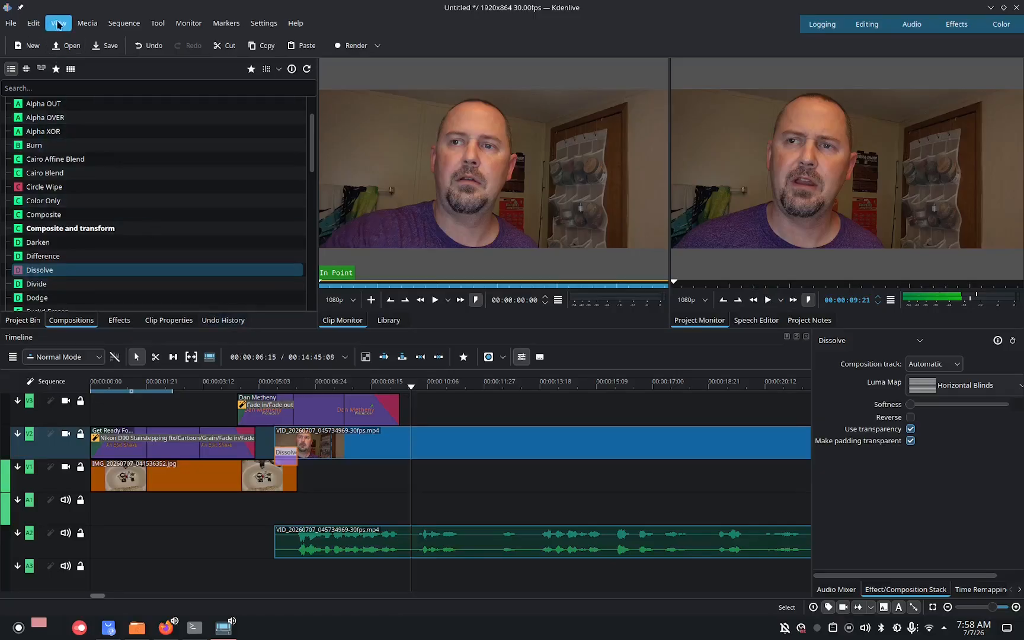
Import the Tetuano - Vlog Funk (freetouse.com).mp3 music file from Downloads and place it on the first audio track.
click(87, 23)
mouse_move(95, 43)
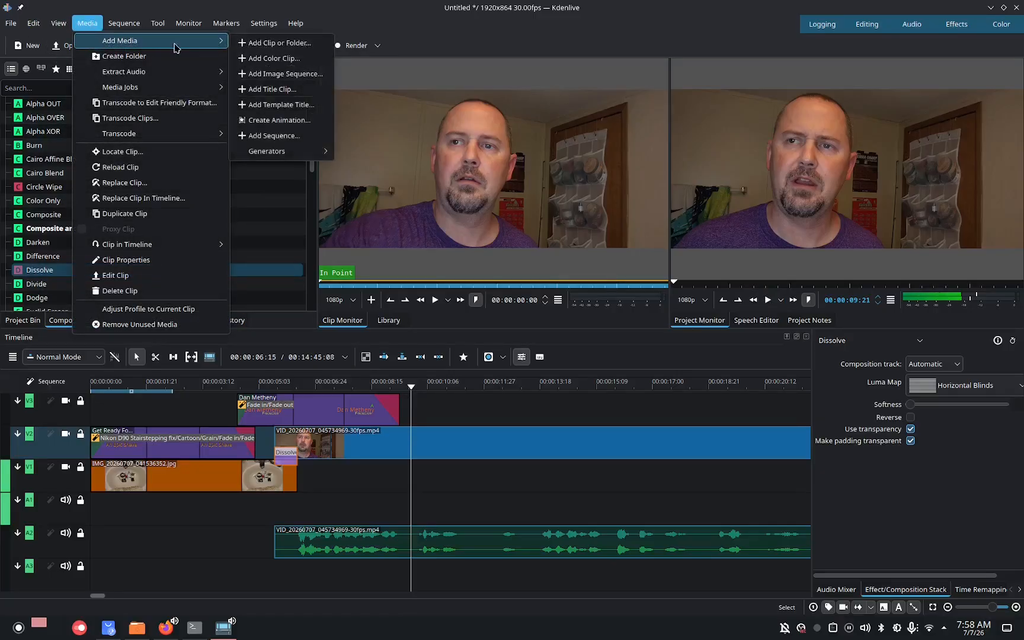
click(252, 44)
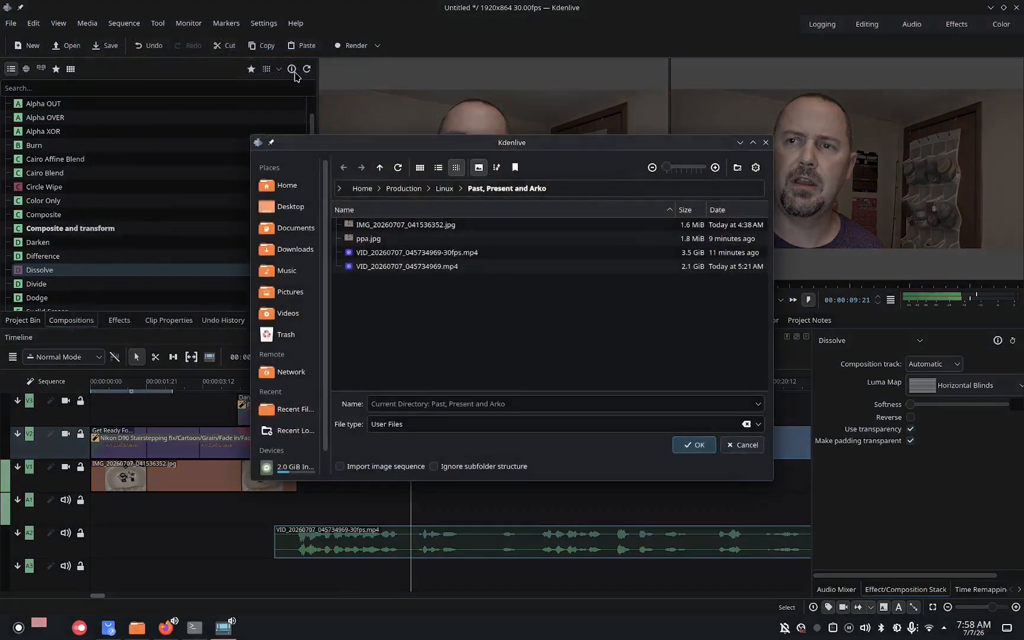
click(307, 251)
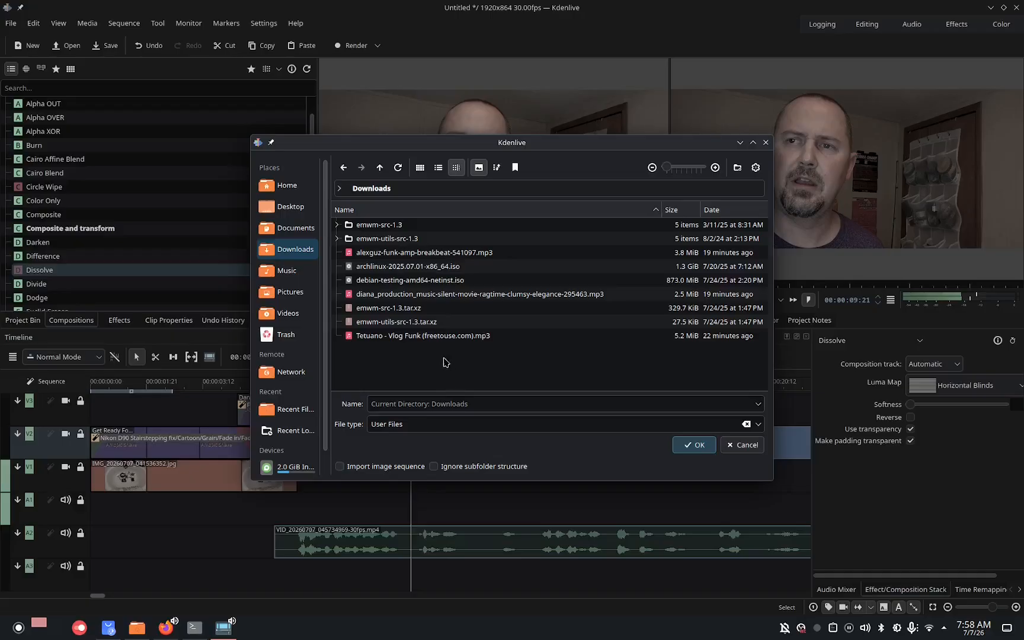
double_click(434, 336)
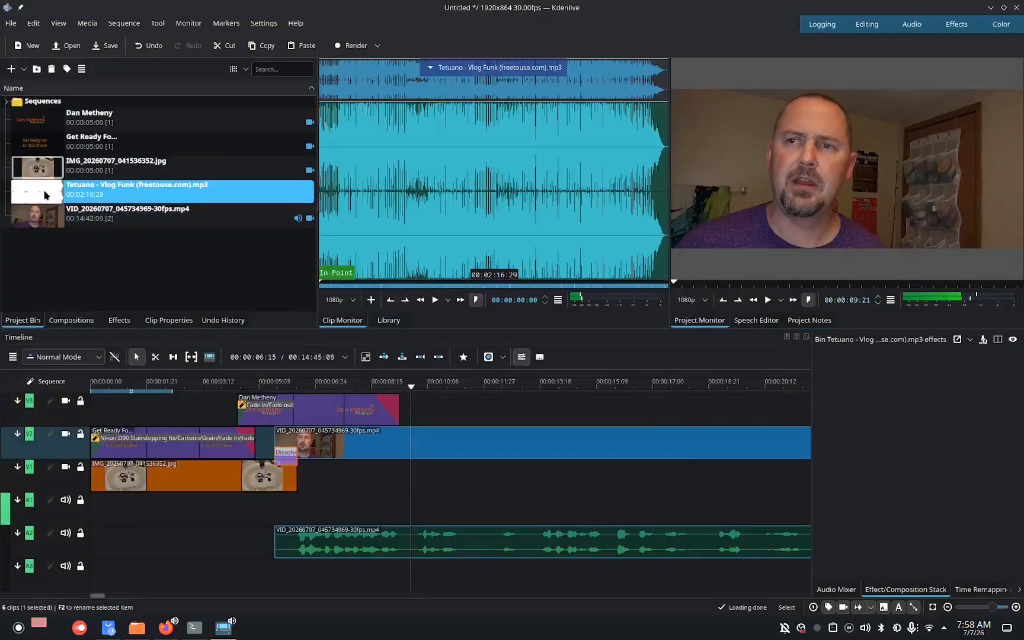
drag(51, 195, 89, 515)
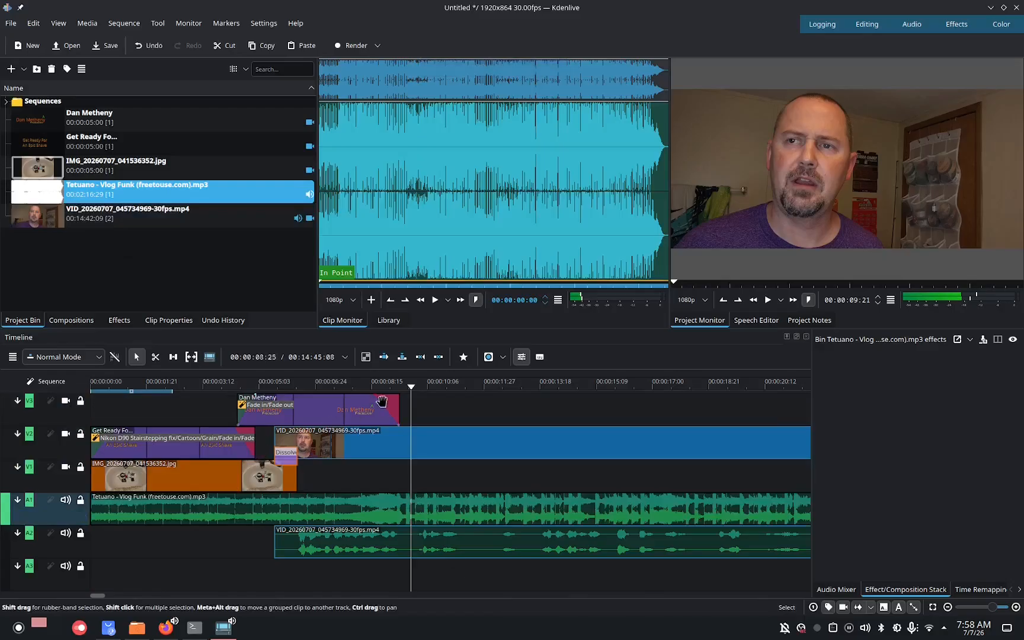
Play the timeline from the beginning to preview the intro with the music.
drag(410, 391, 76, 447)
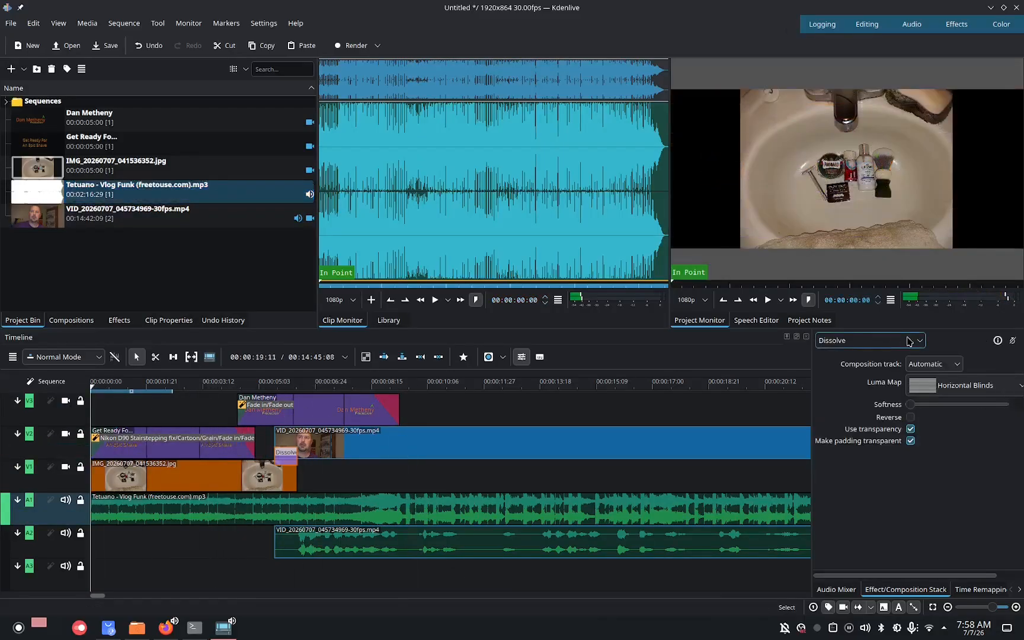
click(767, 300)
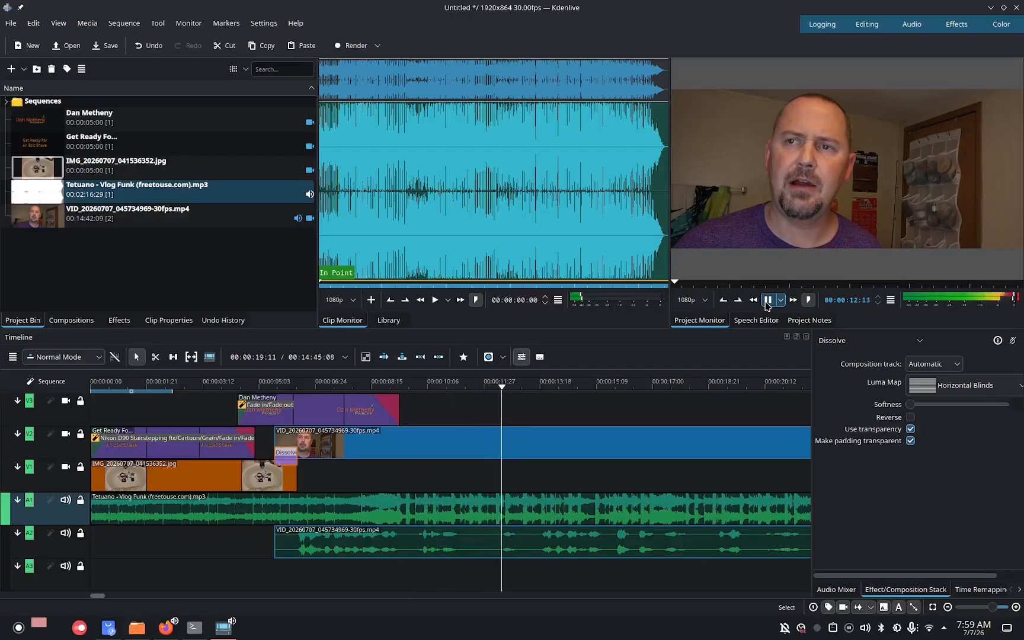
click(767, 300)
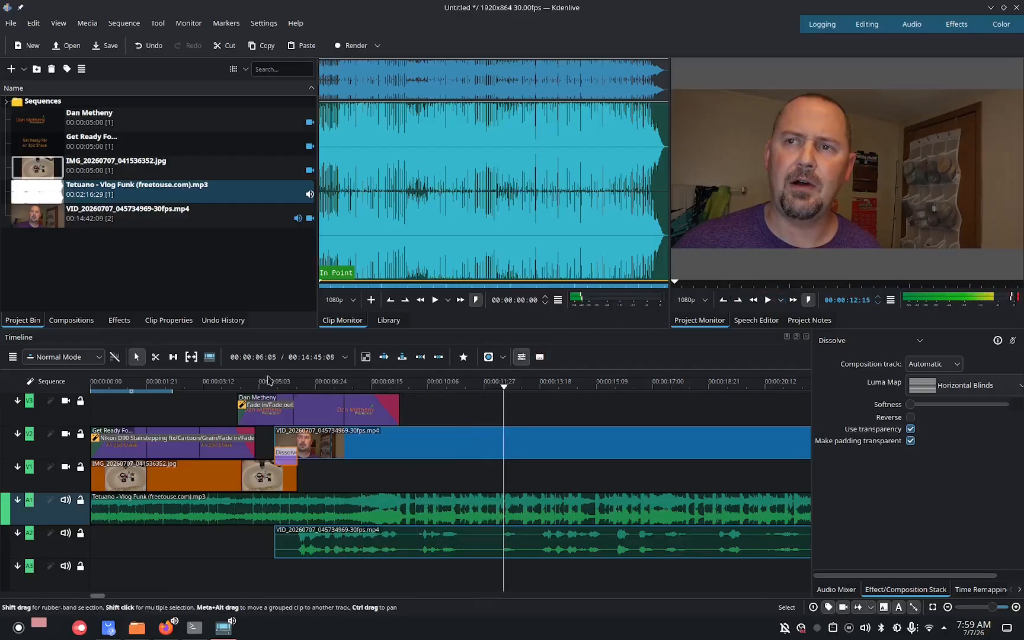
Cut the music with the Razor, delete its first part, slide the rest to the timeline start and add a fade-in.
click(155, 356)
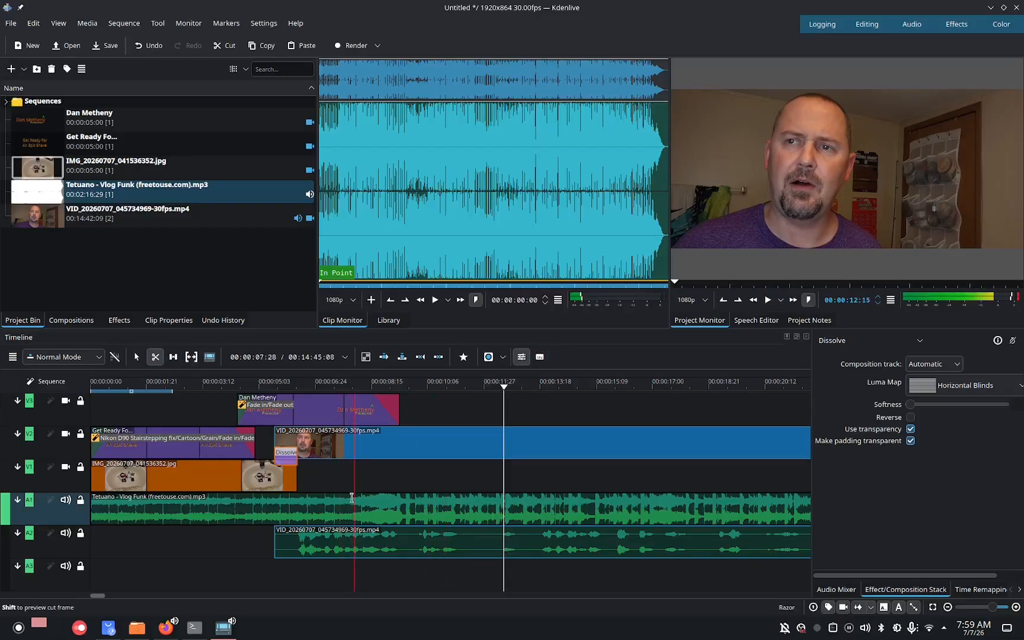
click(346, 503)
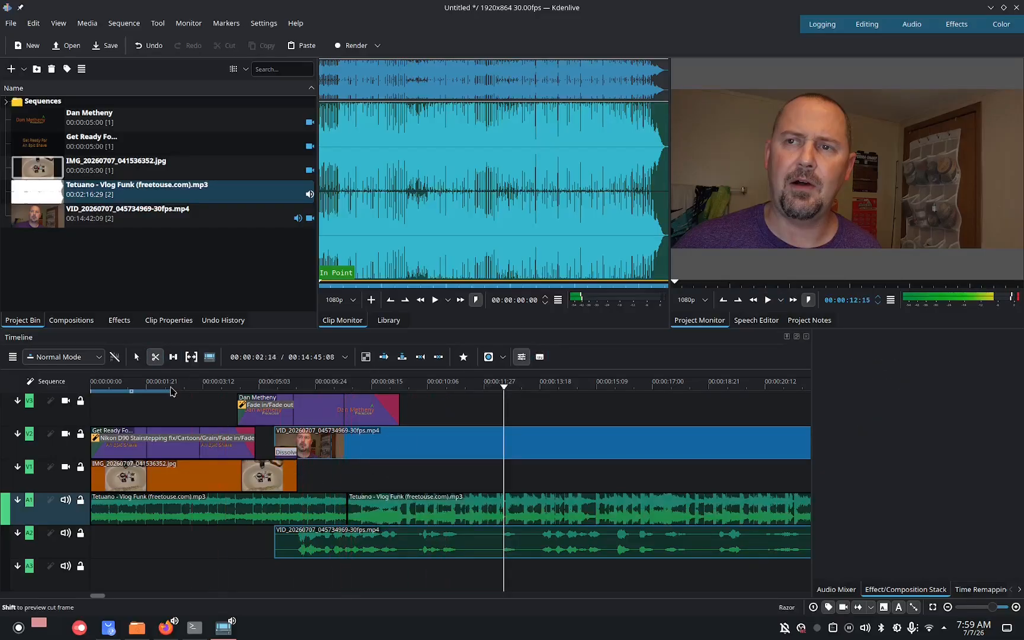
click(136, 356)
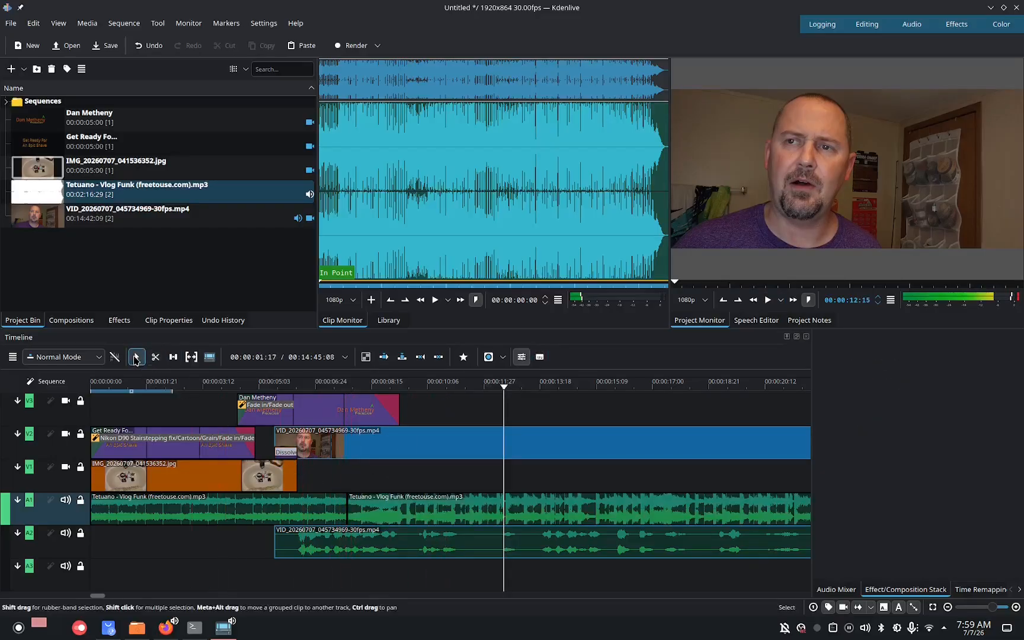
right_click(279, 501)
click(385, 330)
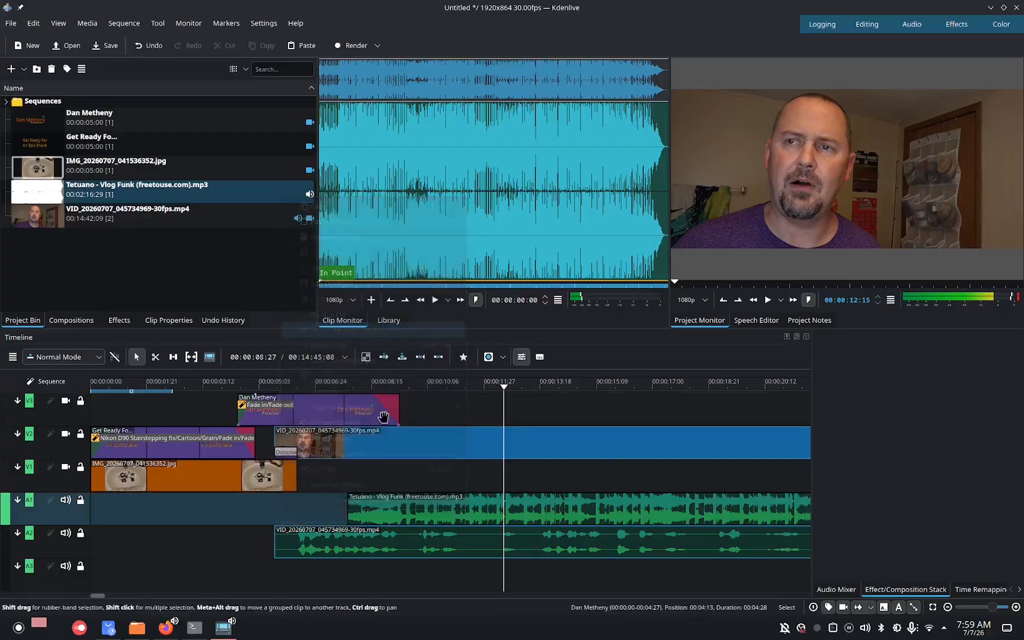
drag(405, 515, 96, 501)
click(98, 499)
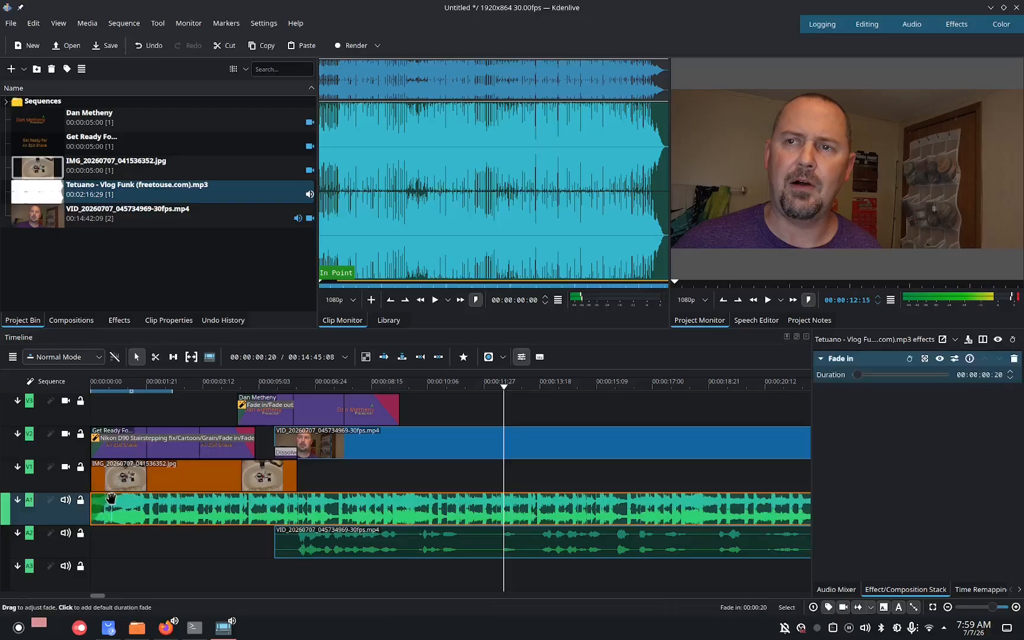
Cut the music where the photo ends, delete the part after the cut, and add a fade-out to its end.
click(156, 356)
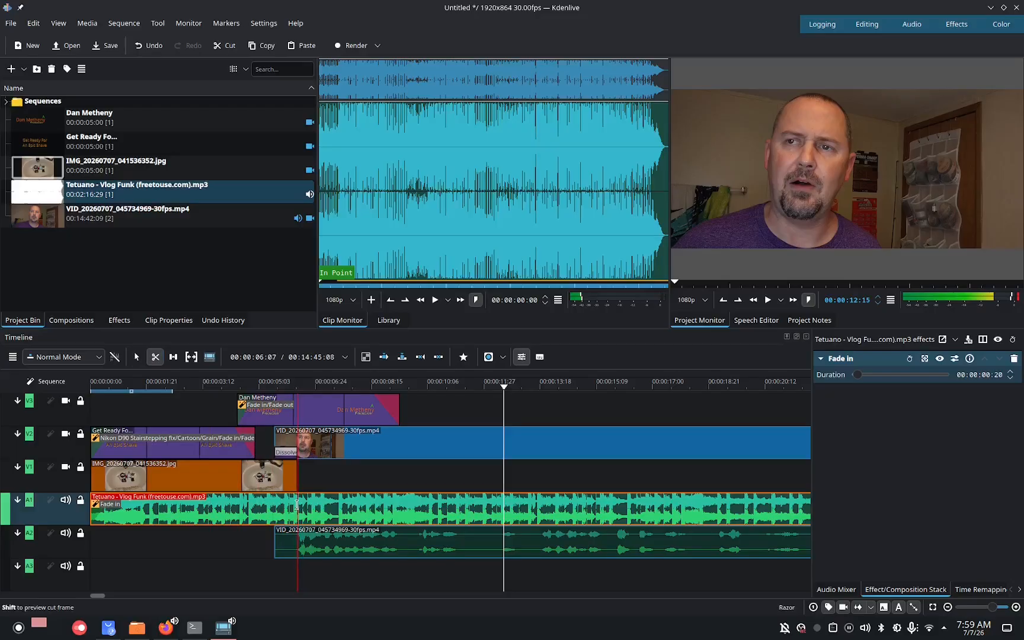
click(297, 504)
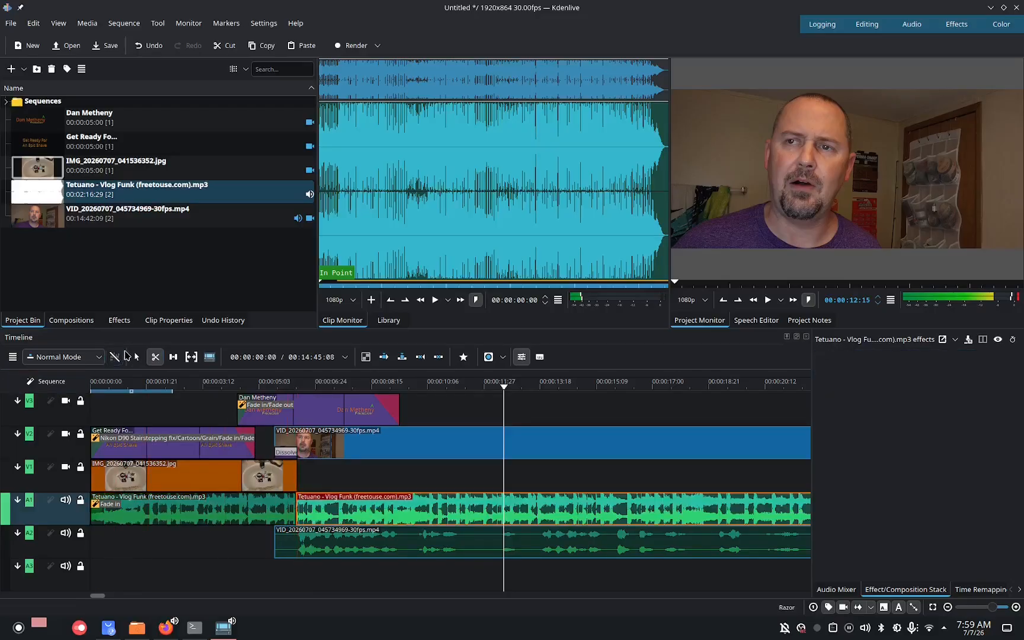
click(136, 356)
right_click(342, 515)
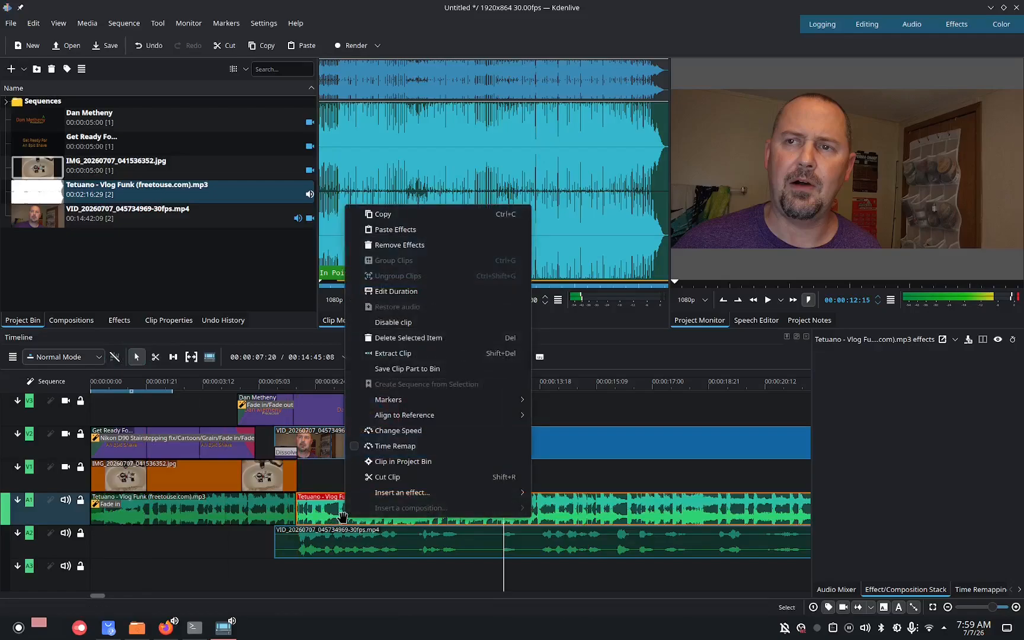
click(395, 338)
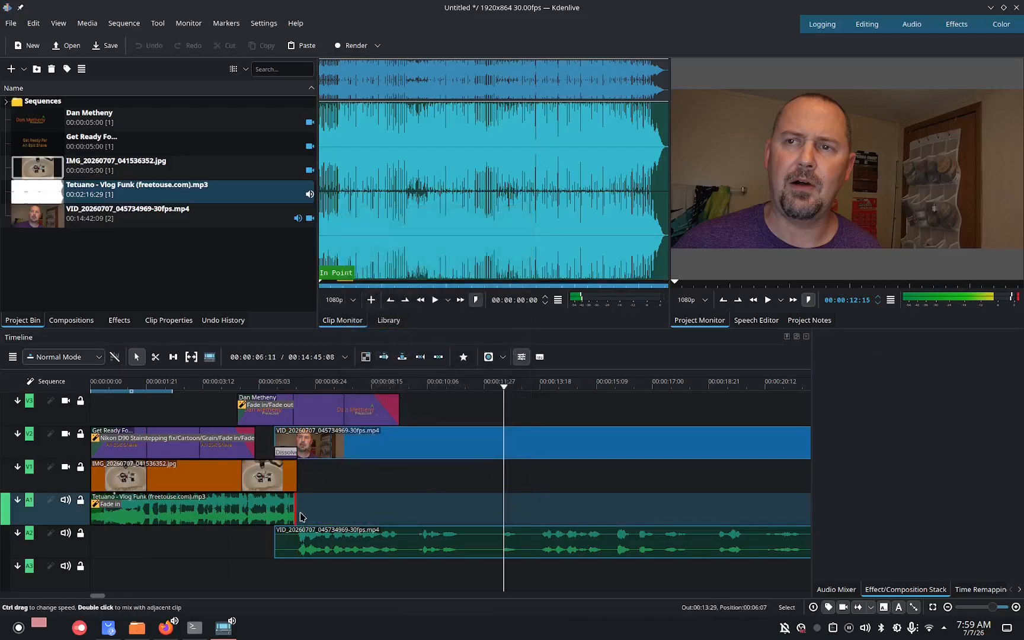
drag(302, 517, 280, 503)
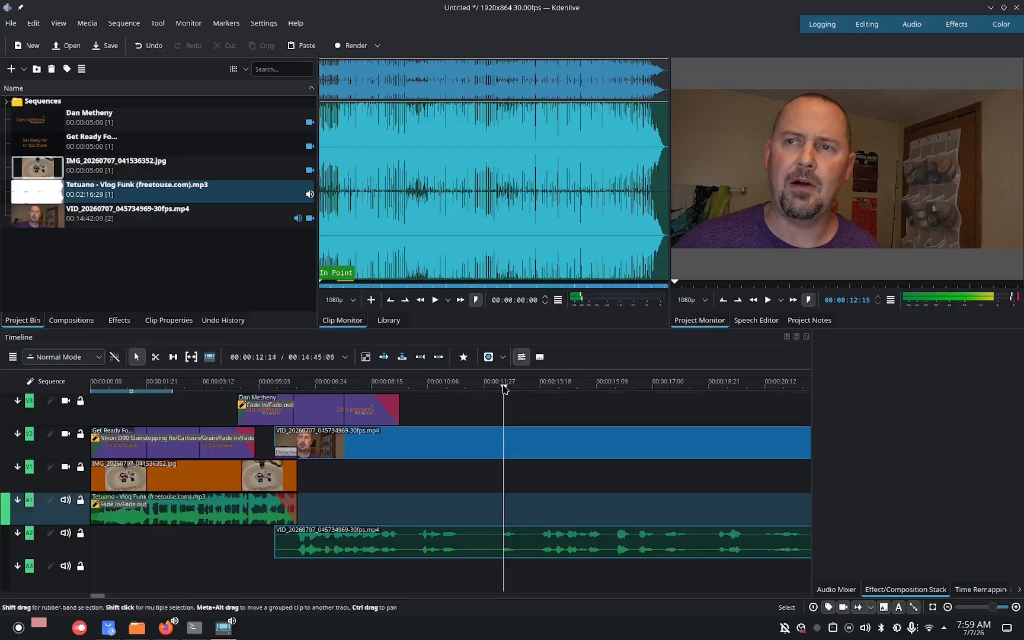
Play the timeline from the beginning to preview the music edits.
drag(504, 388, 92, 389)
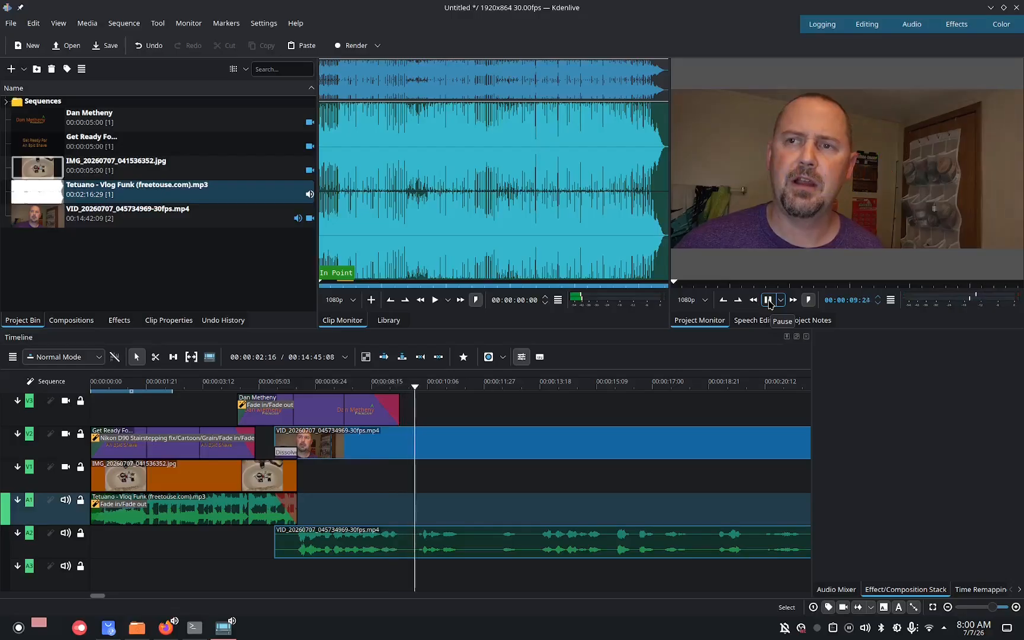
click(767, 300)
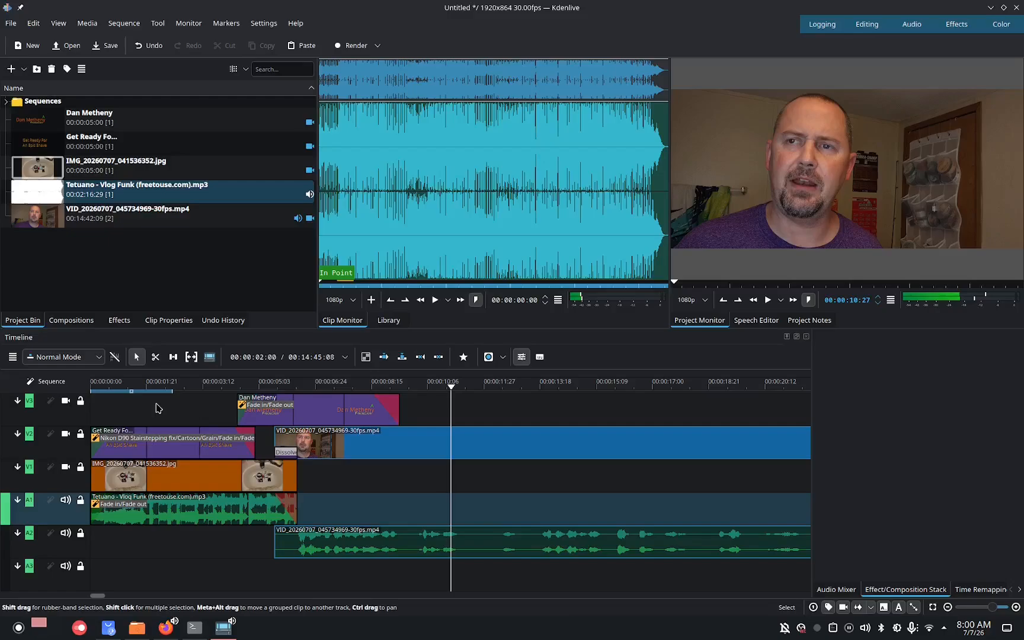
Browse the Stylize effects and apply RGBA Shift to the webcam clip.
click(118, 321)
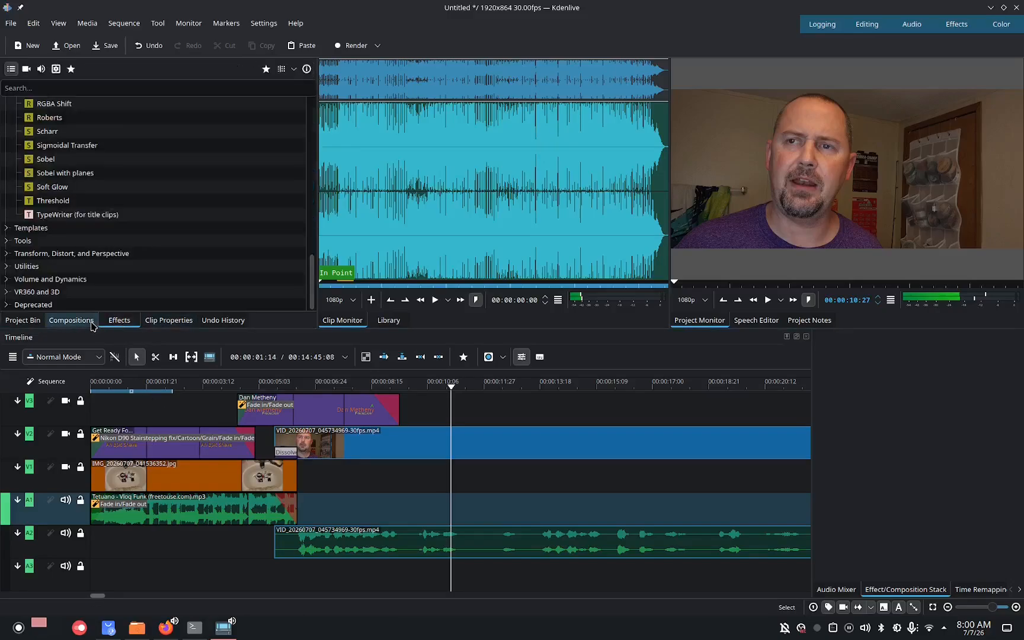
scroll(305, 284, up, 4)
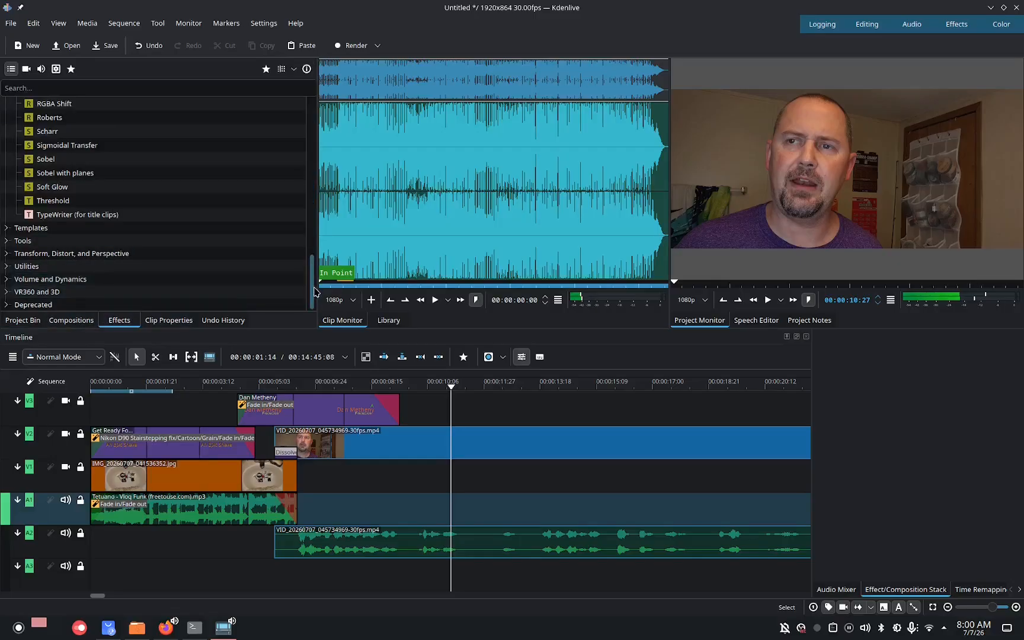
click(303, 256)
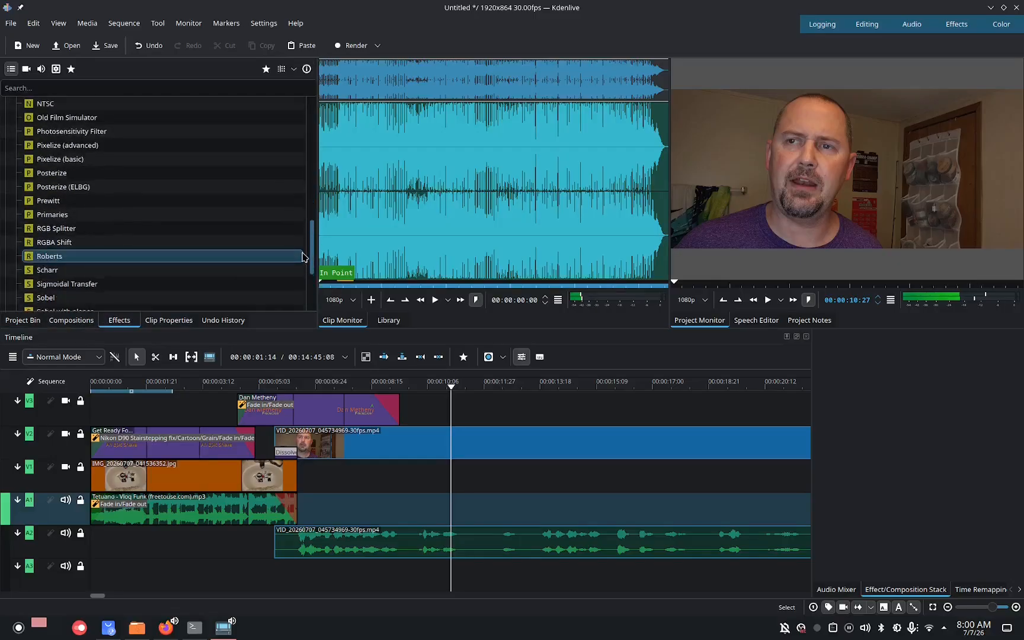
scroll(301, 252, up, 4)
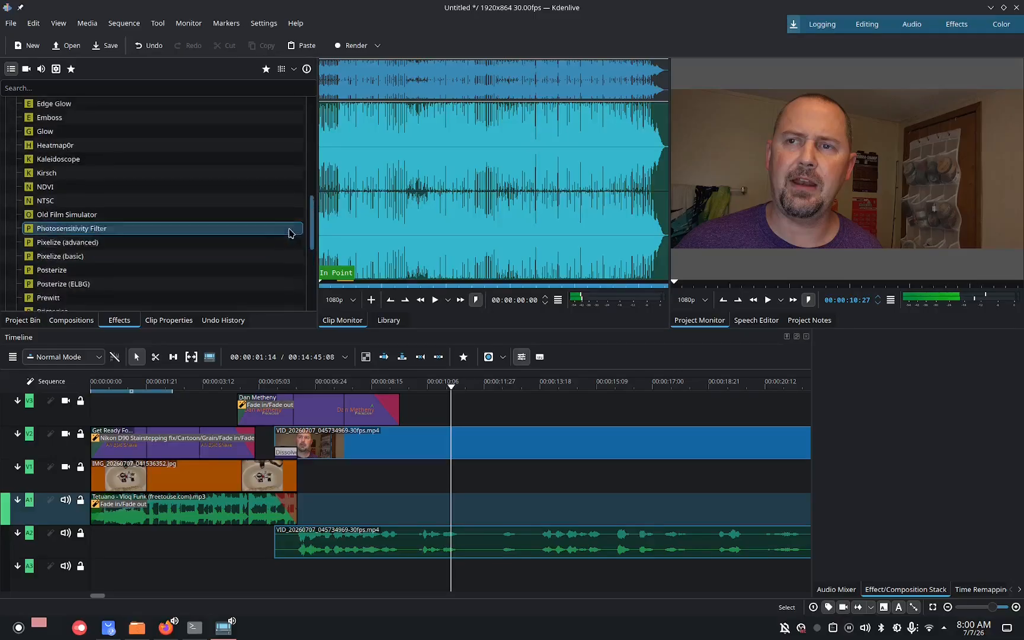
scroll(280, 224, up, 5)
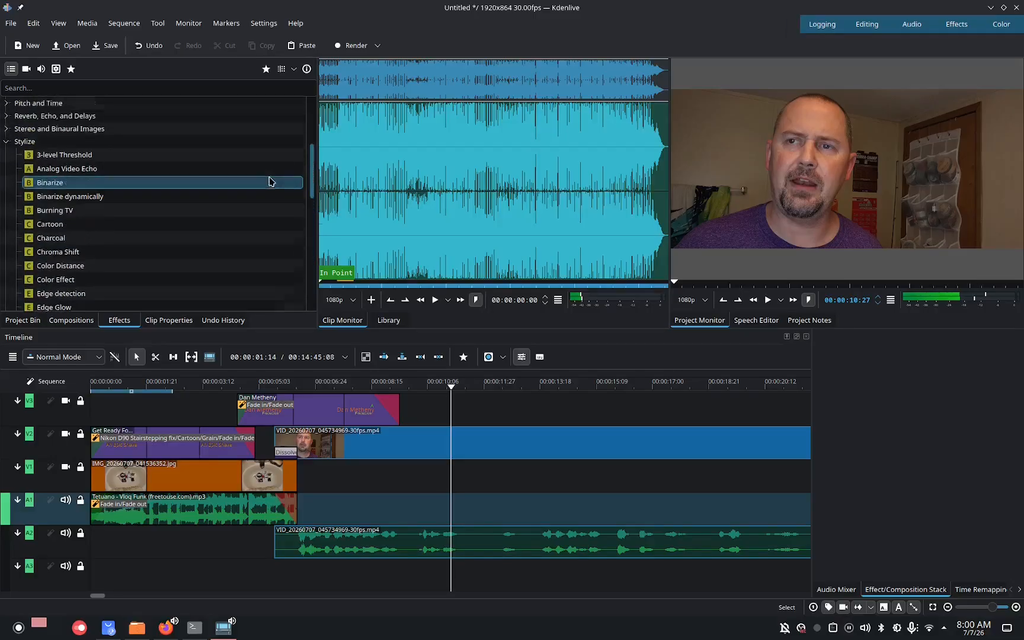
scroll(275, 207, down, 4)
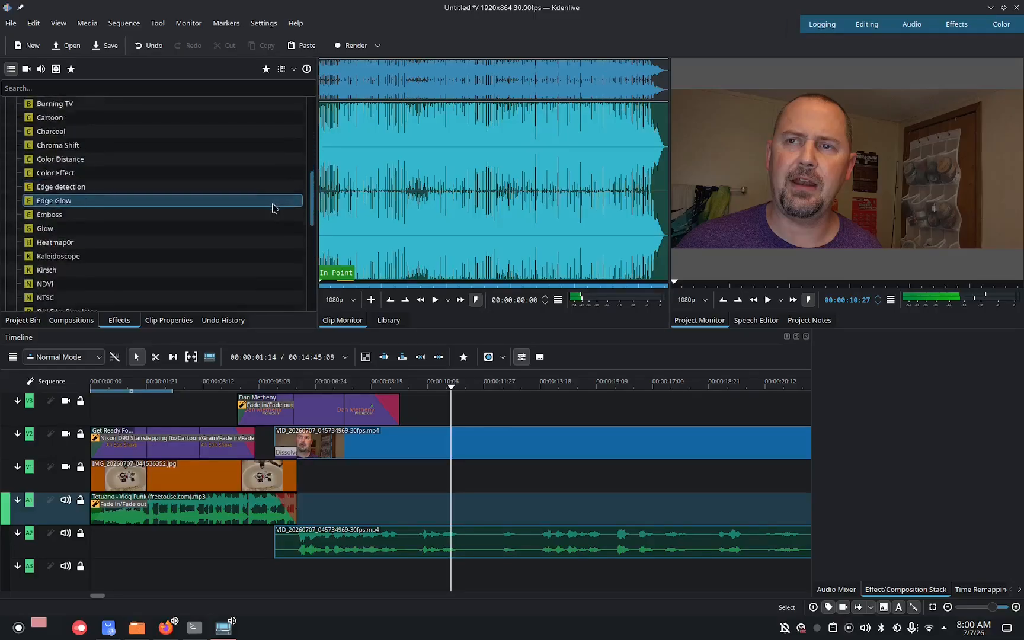
scroll(274, 220, down, 2)
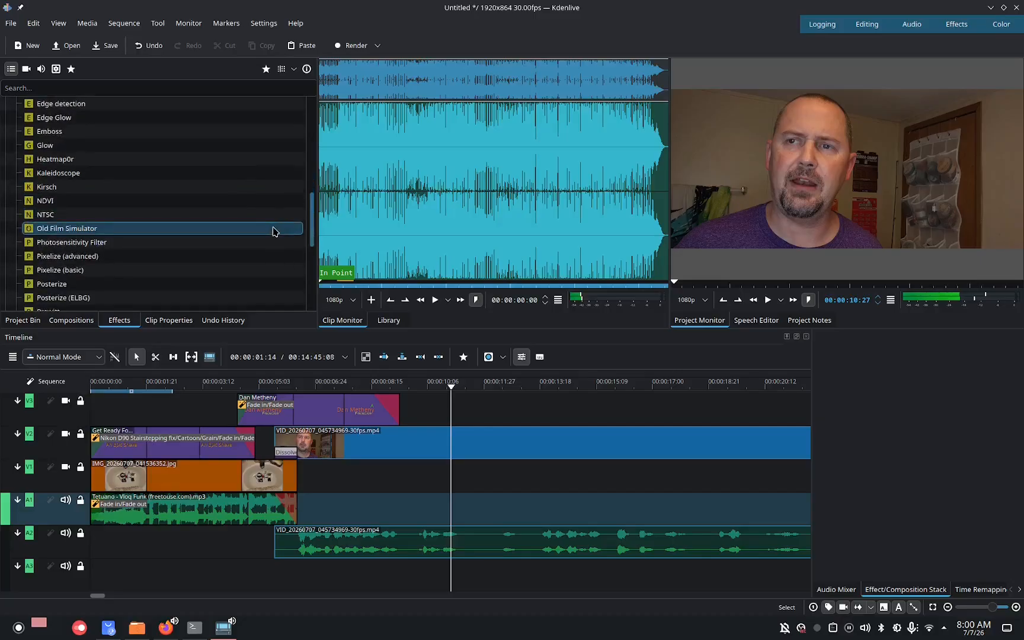
scroll(274, 231, down, 1)
scroll(275, 246, down, 3)
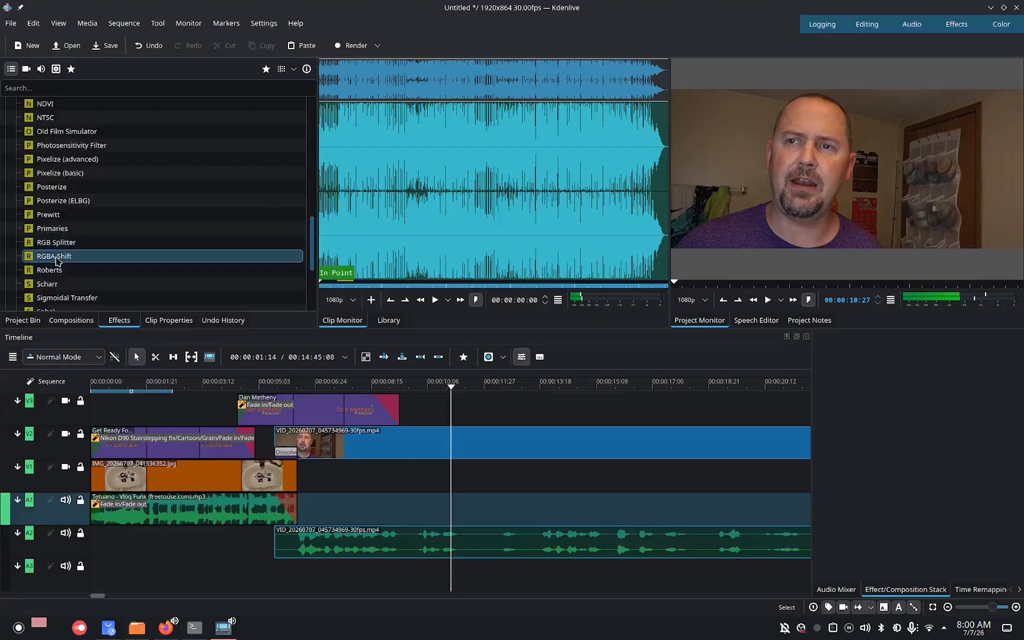
drag(67, 256, 488, 447)
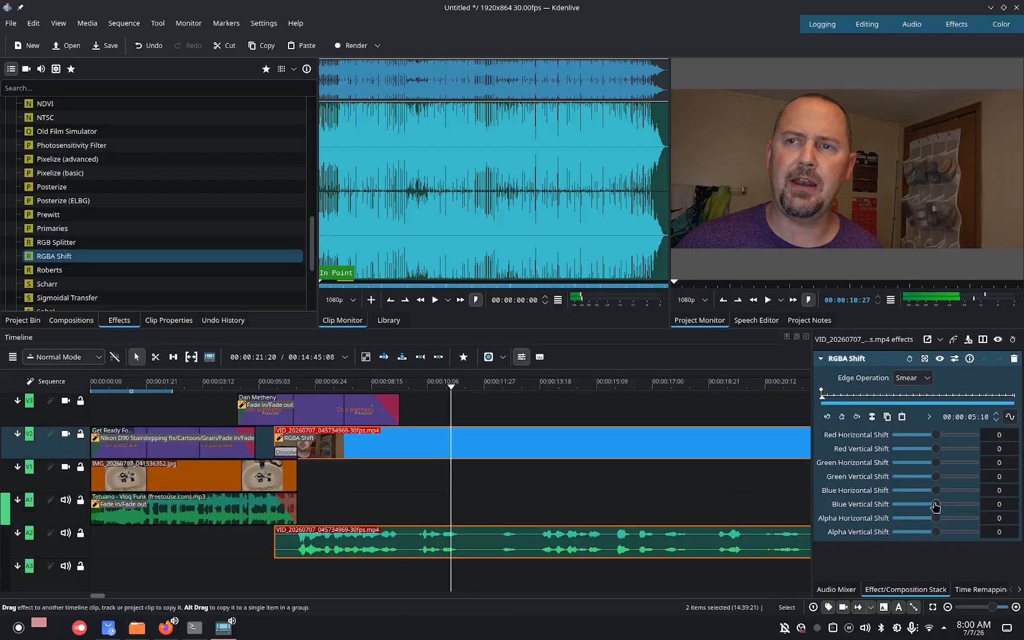
Set the RGBA Shift's Blue Vertical Shift to 30, then remove the effect from the clip.
mouse_move(935, 504)
mouse_down()
mouse_move(952, 504)
mouse_move(932, 517)
mouse_up()
drag(935, 515, 935, 516)
key(Left)
key(Left)
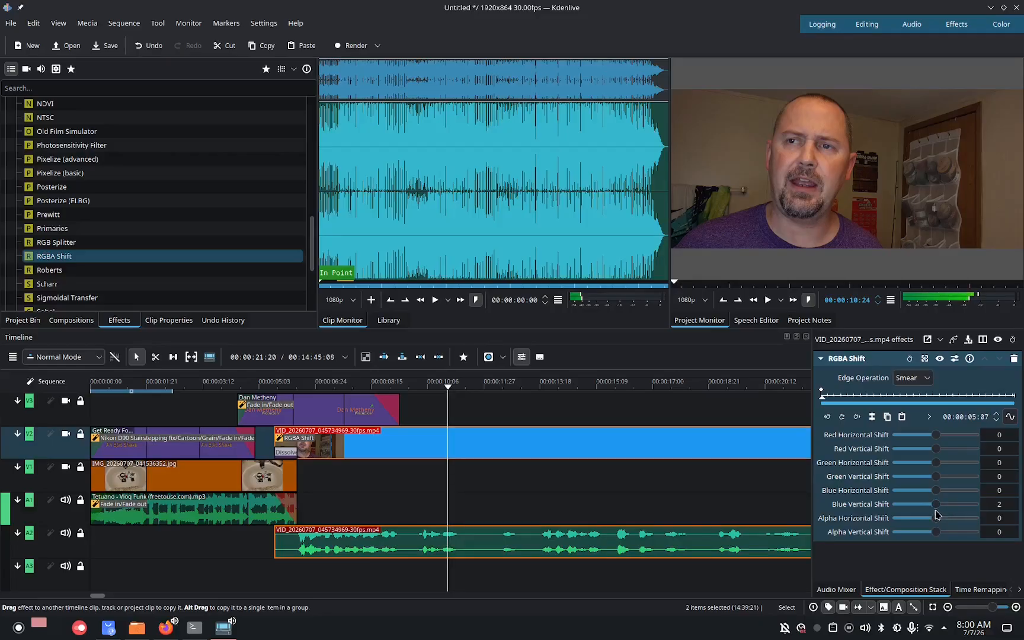
key(Left)
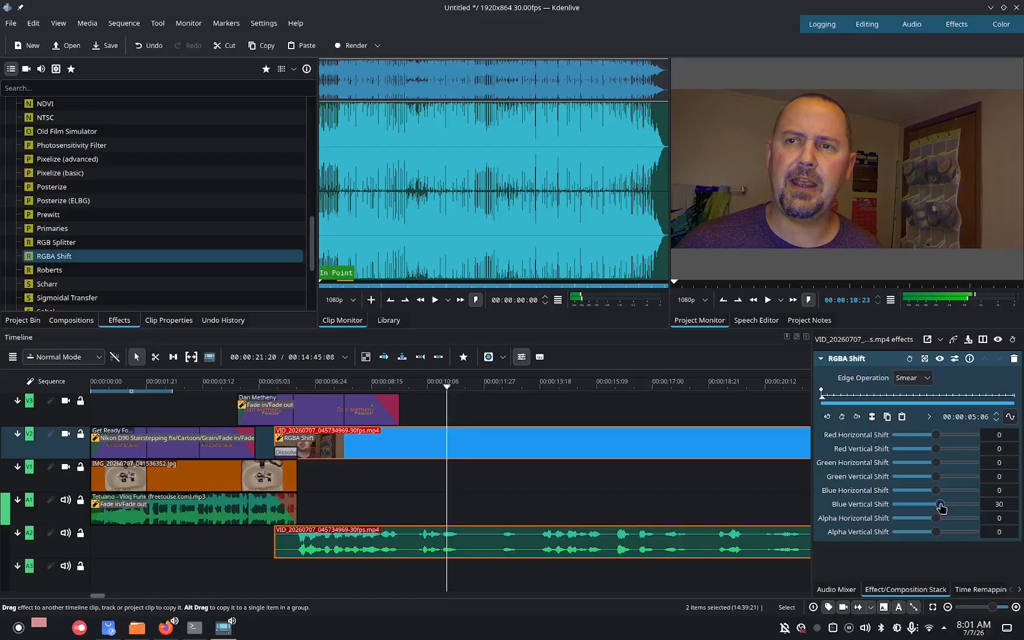
drag(934, 506, 937, 507)
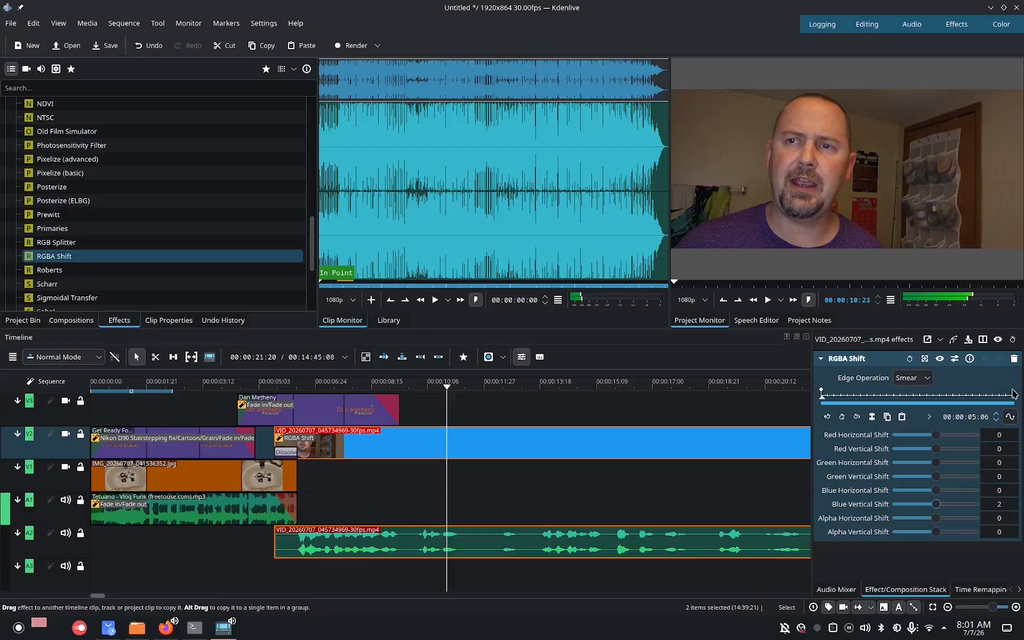
click(1012, 358)
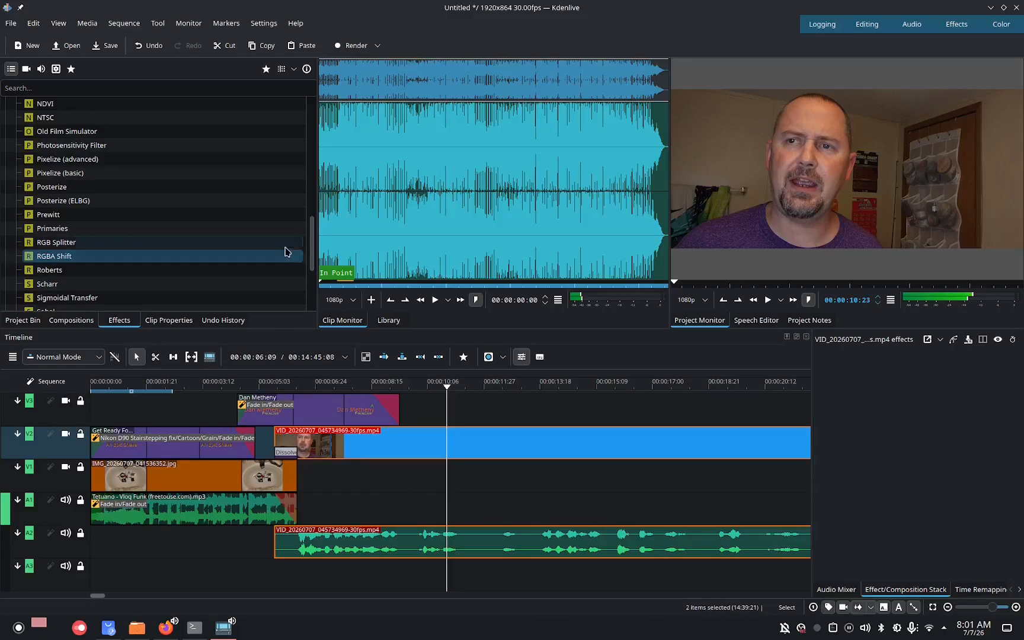
Try the RGB Splitter effect on the webcam clip and remove it again.
drag(173, 244, 496, 438)
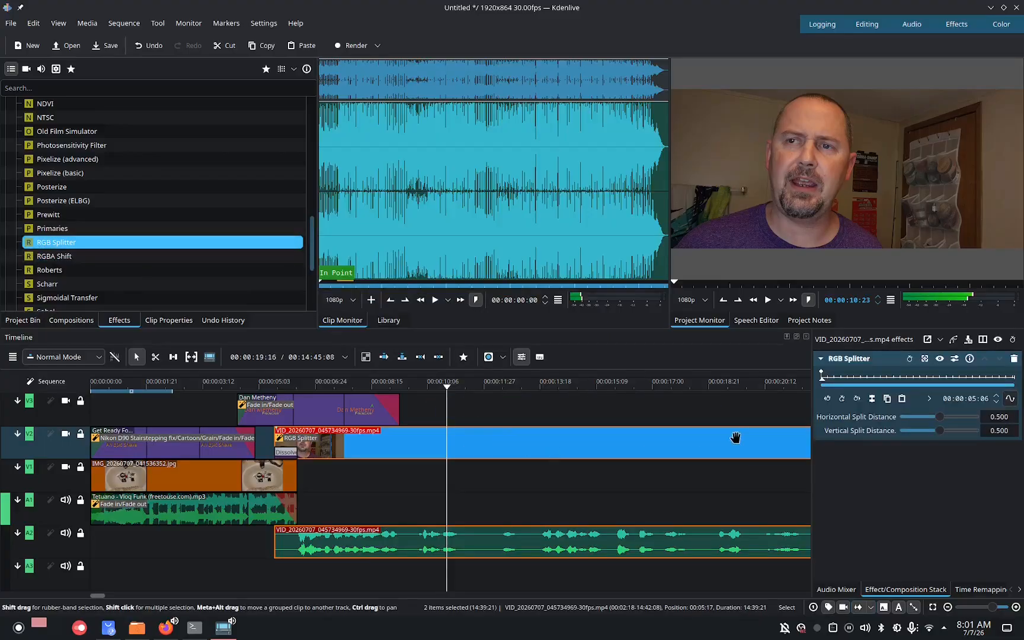
click(1014, 359)
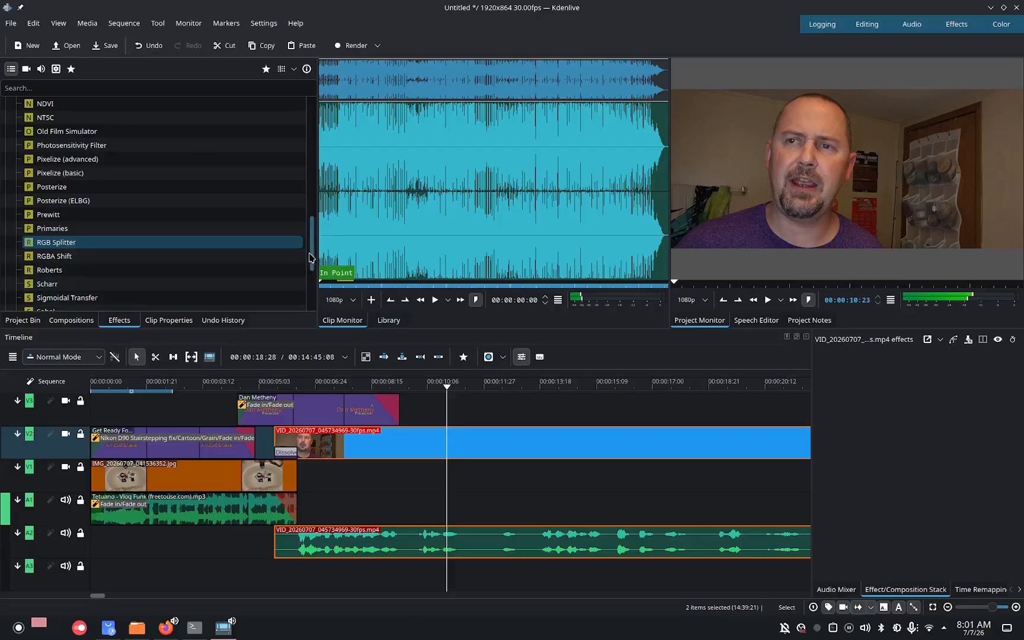
drag(312, 254, 312, 276)
drag(313, 291, 313, 294)
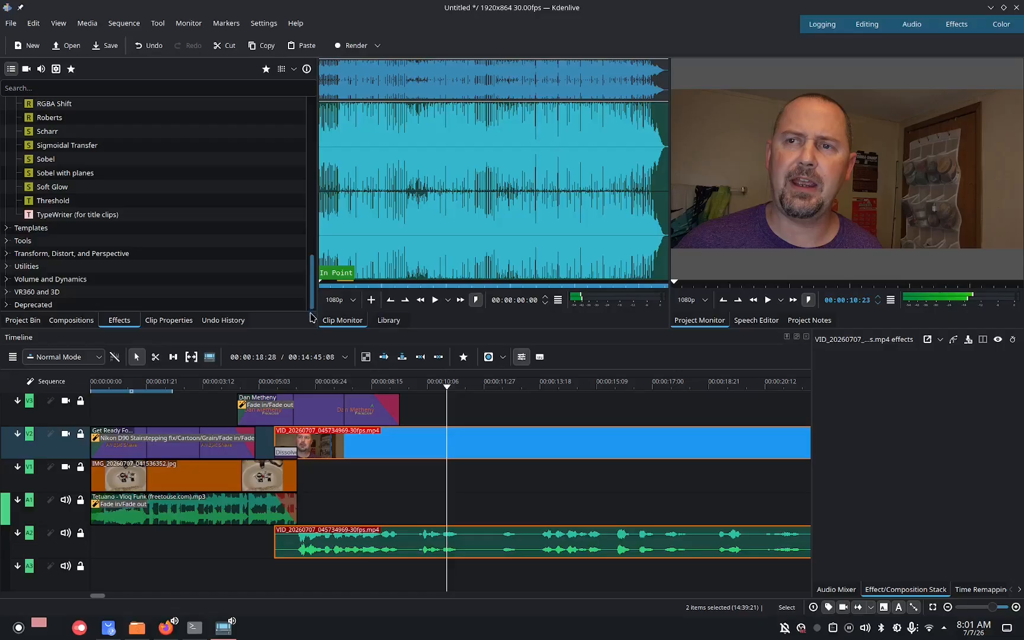
Browse the Transform, Tools, Stylize and Utilities effect categories.
click(7, 254)
click(7, 241)
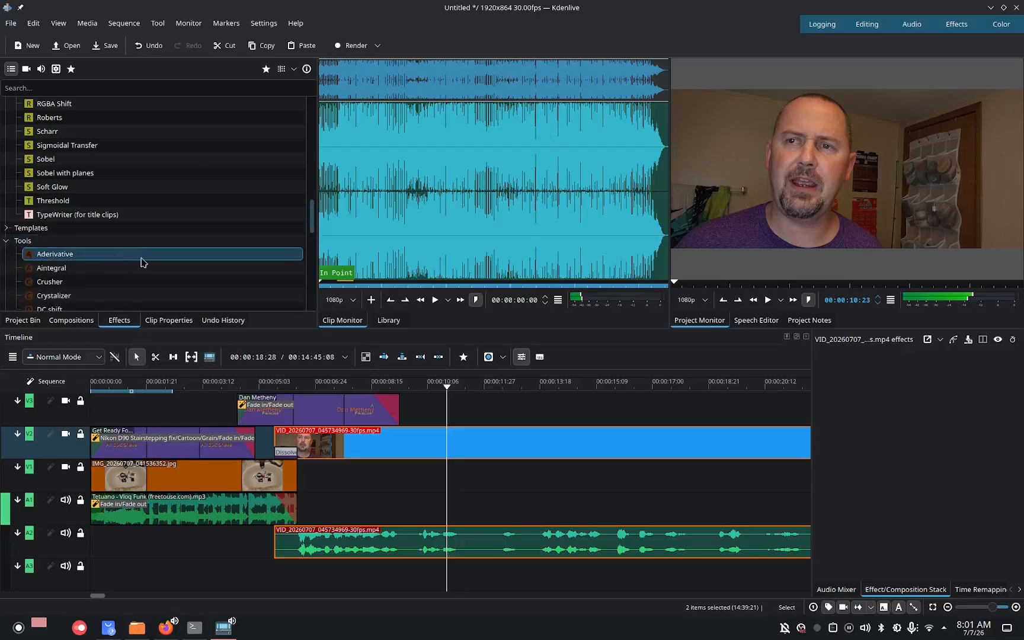
mouse_move(313, 221)
mouse_down()
mouse_move(314, 293)
mouse_move(309, 233)
mouse_up()
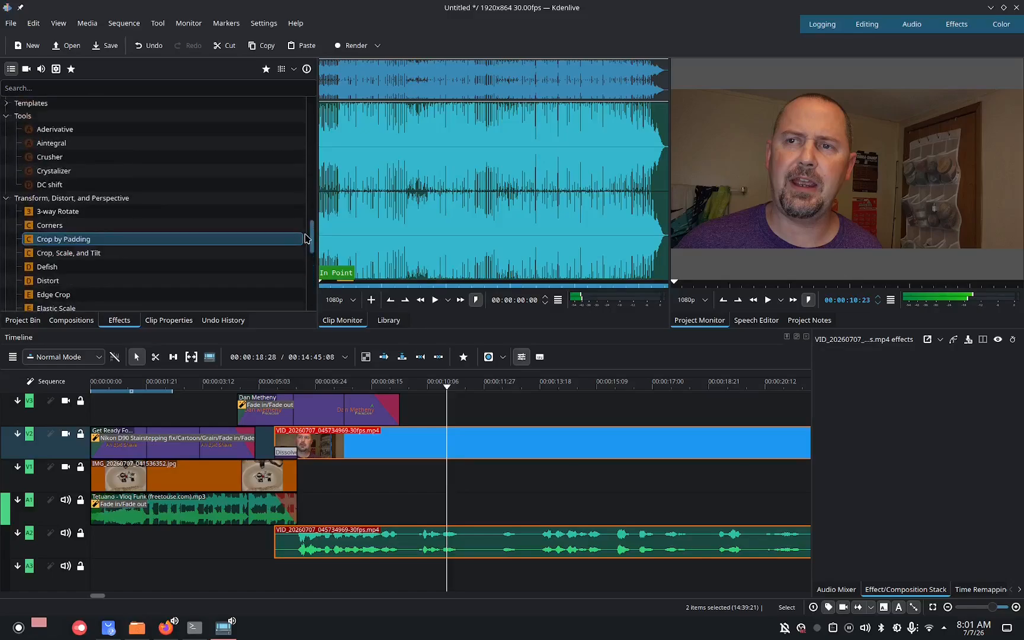
click(6, 198)
click(8, 173)
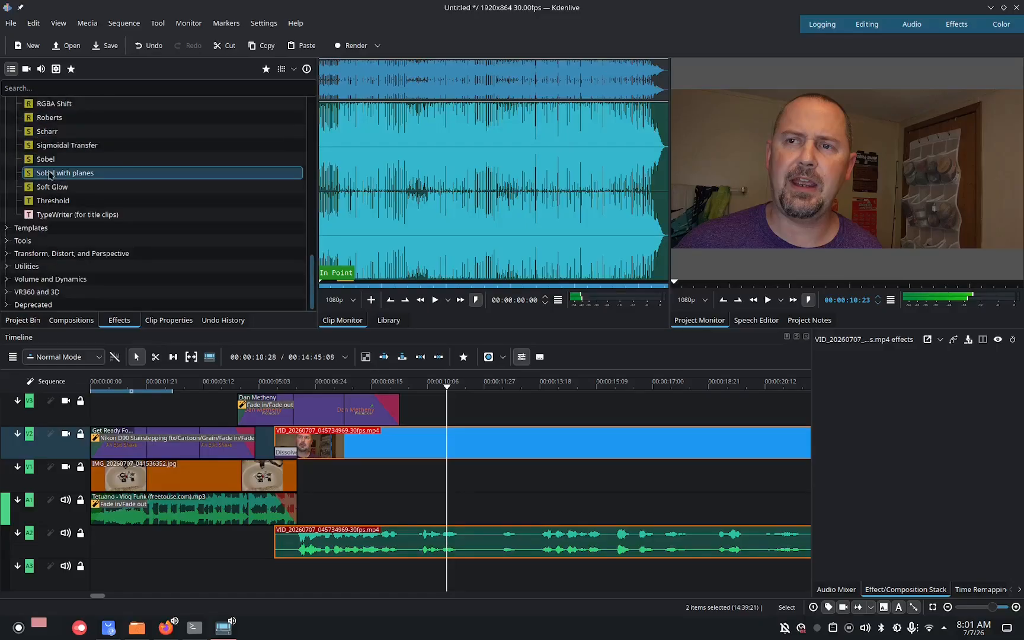
drag(310, 270, 290, 155)
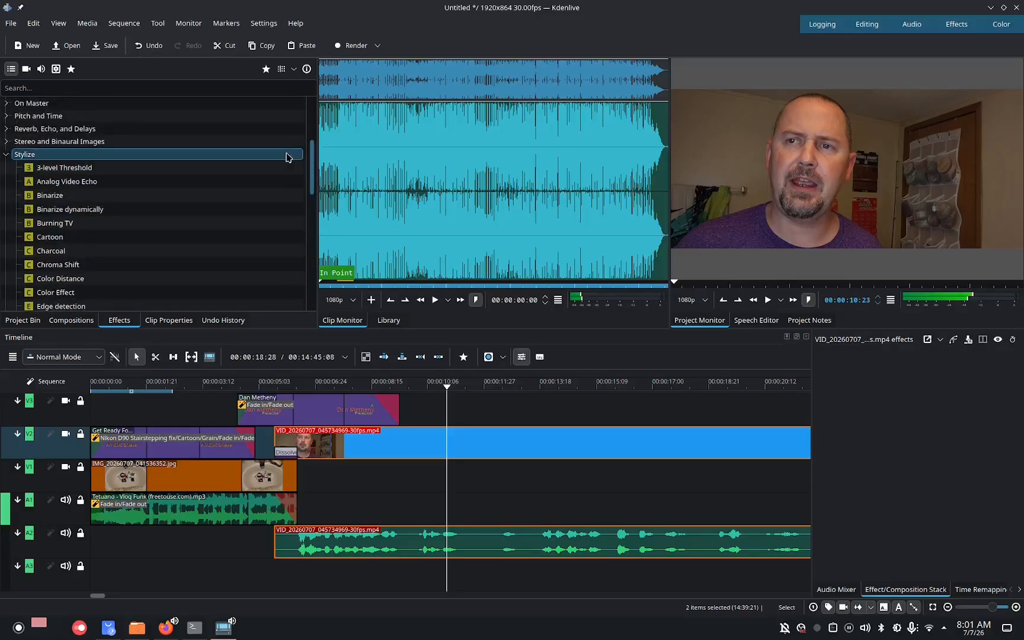
click(8, 155)
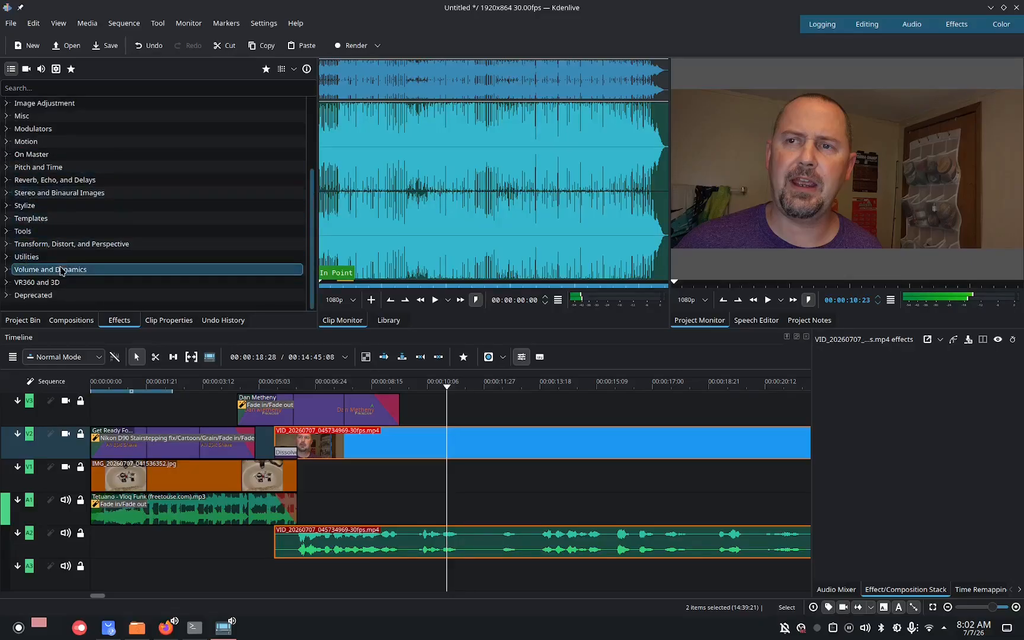
click(7, 258)
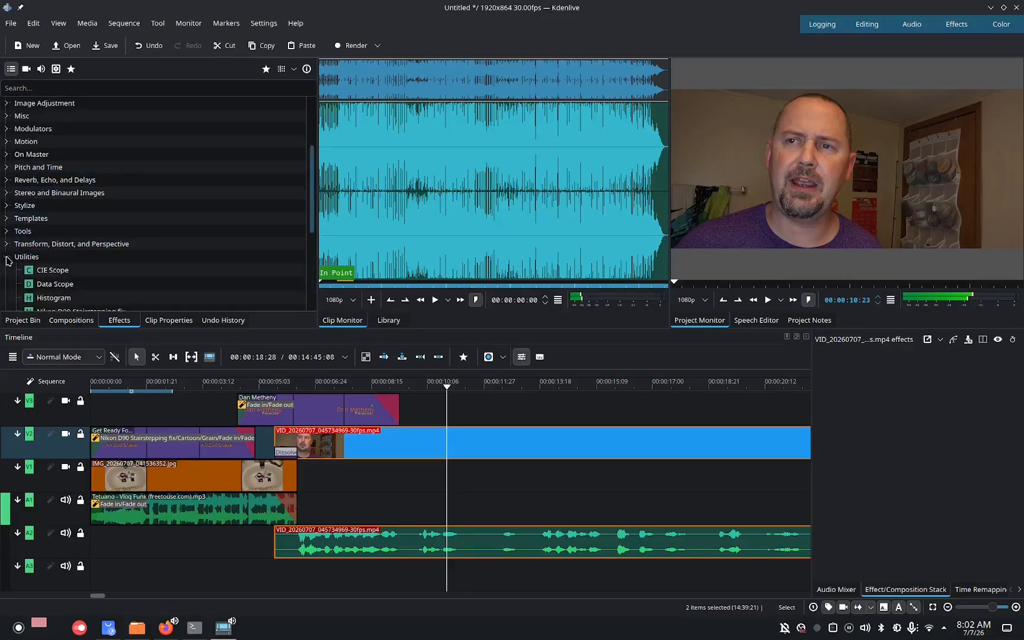
click(147, 272)
drag(310, 205, 310, 272)
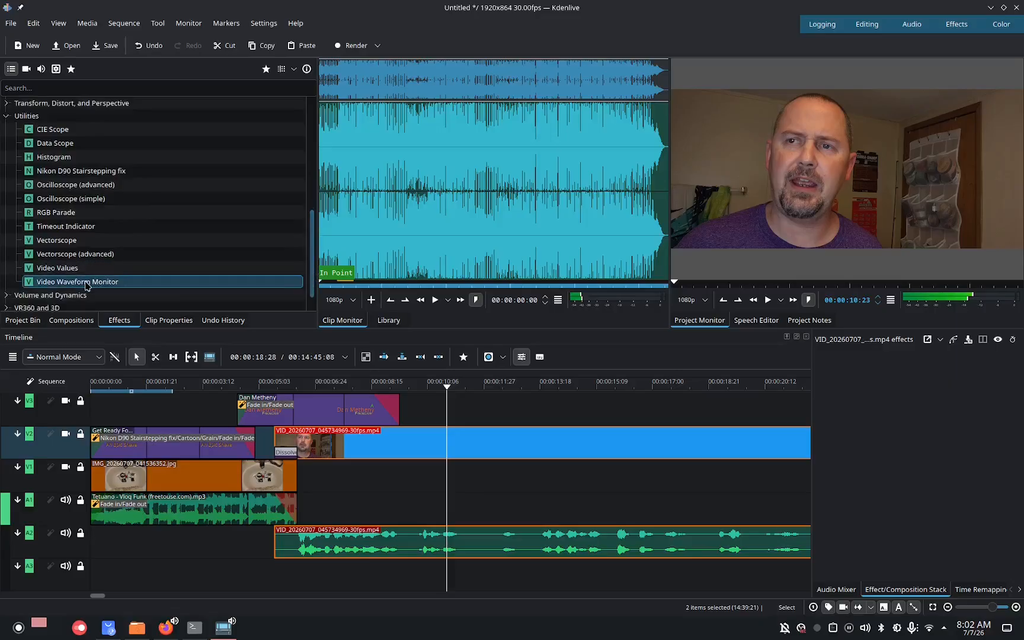
Try Video Values (X position 910) and then RGB Parade on the webcam clip, removing each effect again.
drag(53, 274, 476, 438)
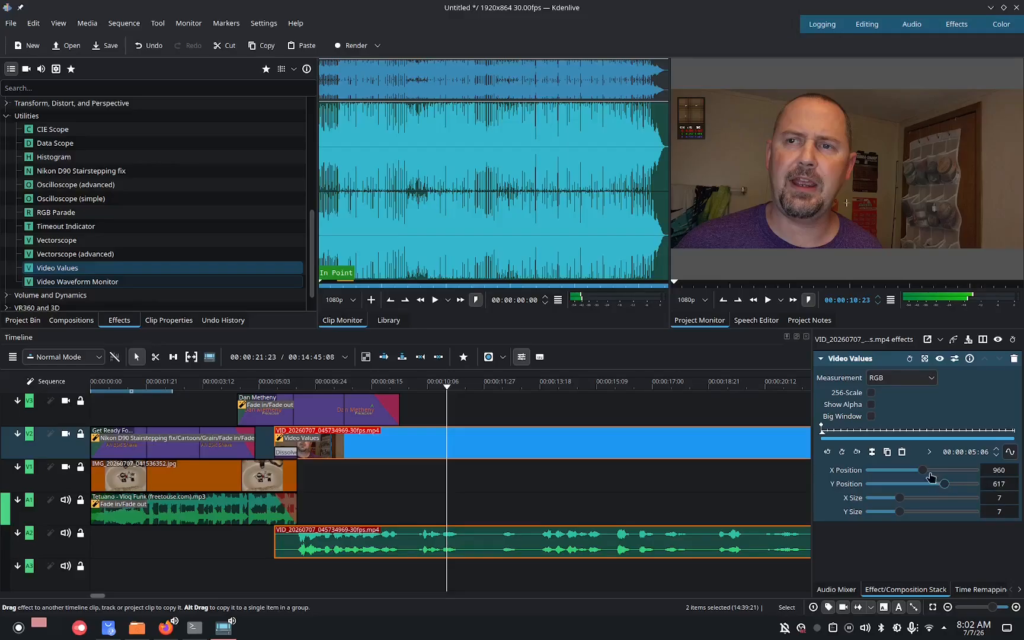
drag(922, 473, 960, 470)
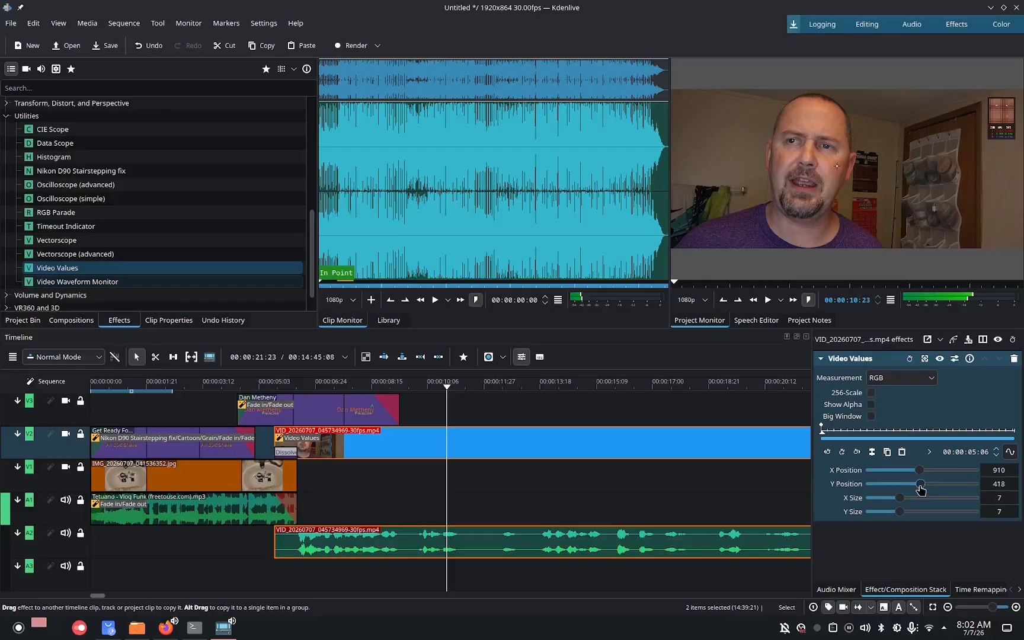
click(1013, 359)
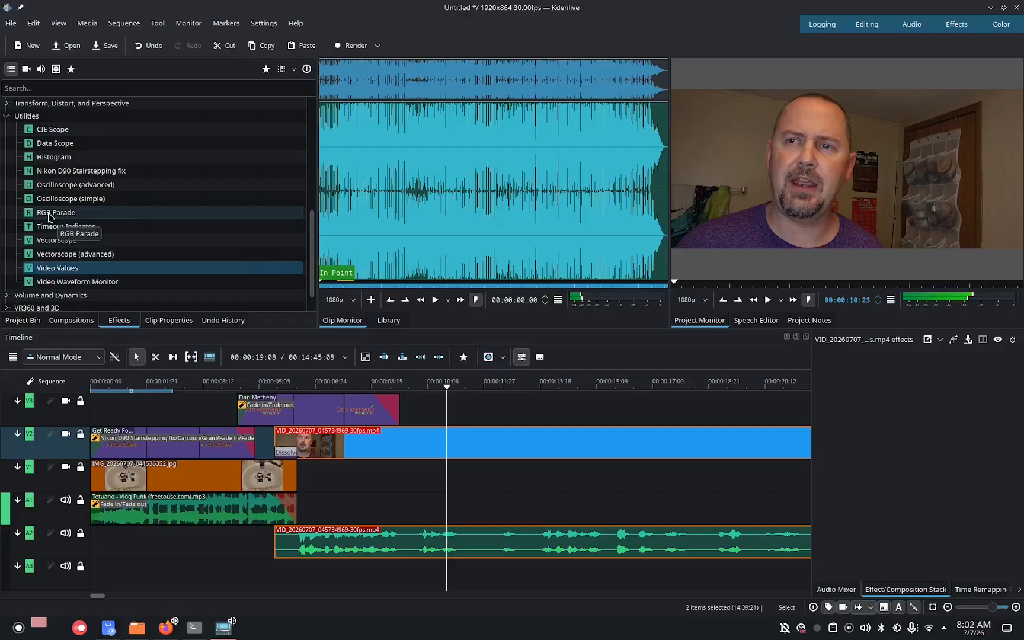
drag(50, 216, 471, 439)
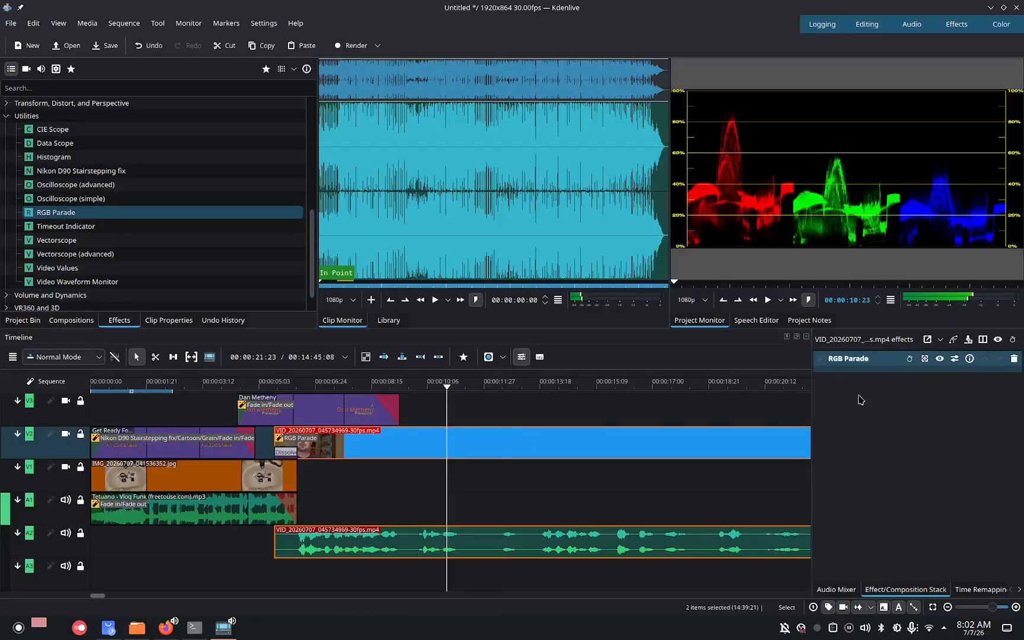
click(1014, 359)
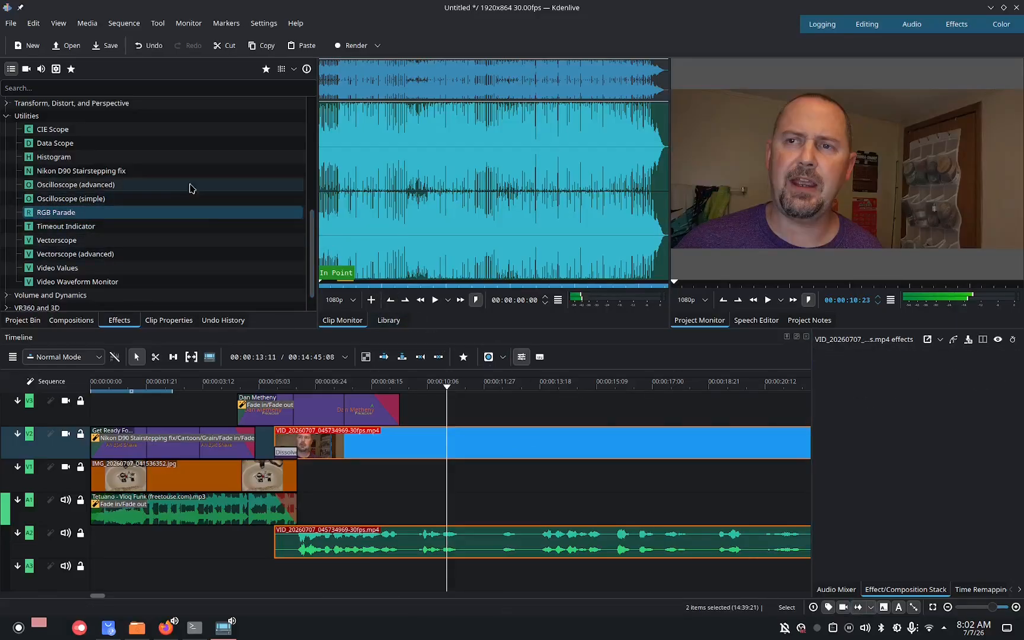
Apply the Color Space effect from Image Adjustment to the webcam clip and review its color property options.
click(6, 116)
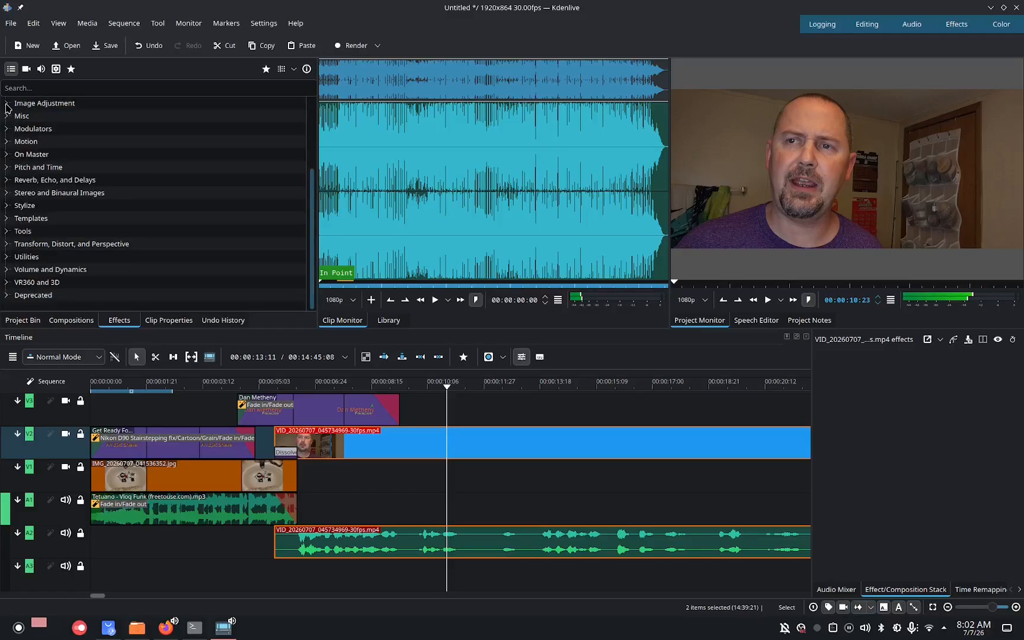
click(6, 104)
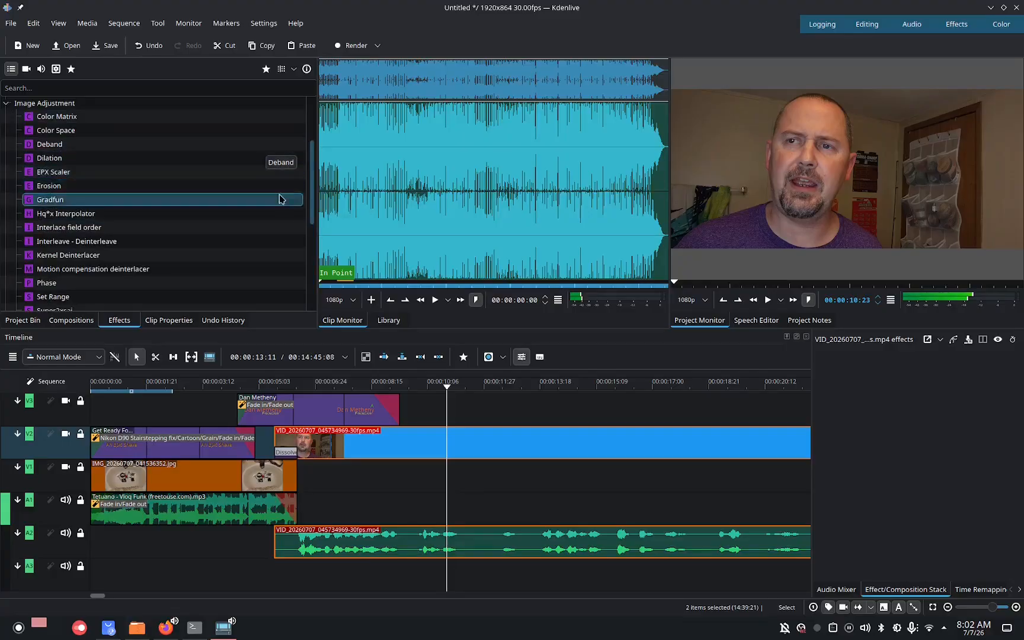
drag(60, 137, 513, 446)
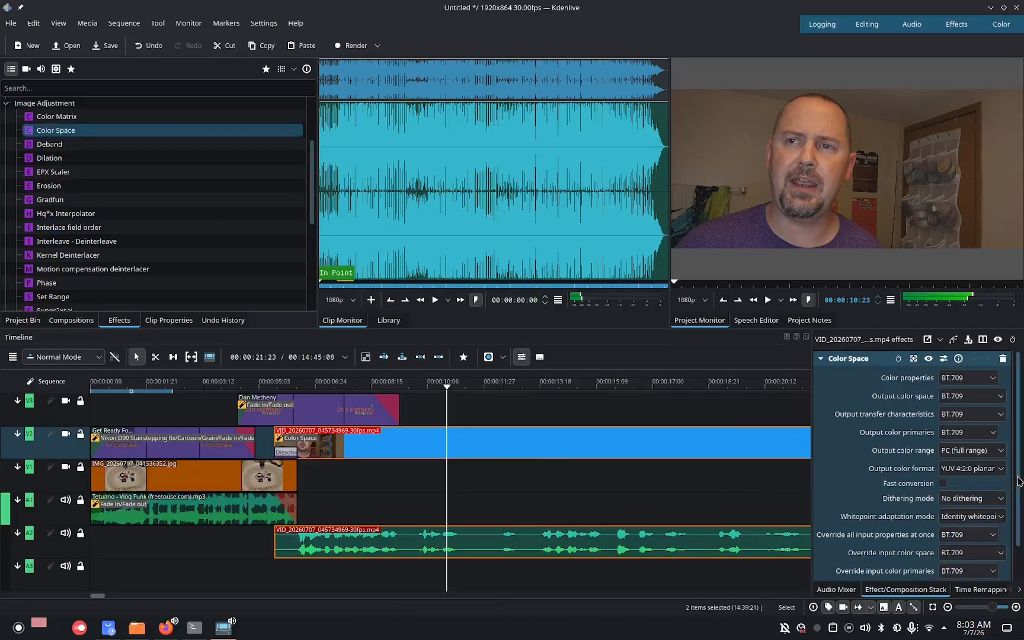
drag(1018, 479, 1020, 417)
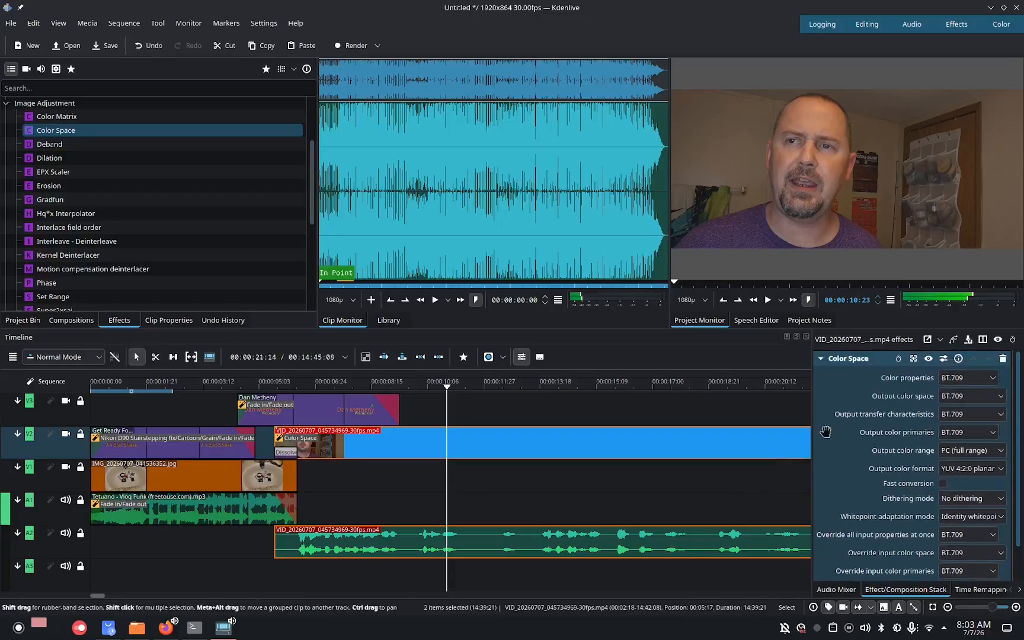
click(972, 384)
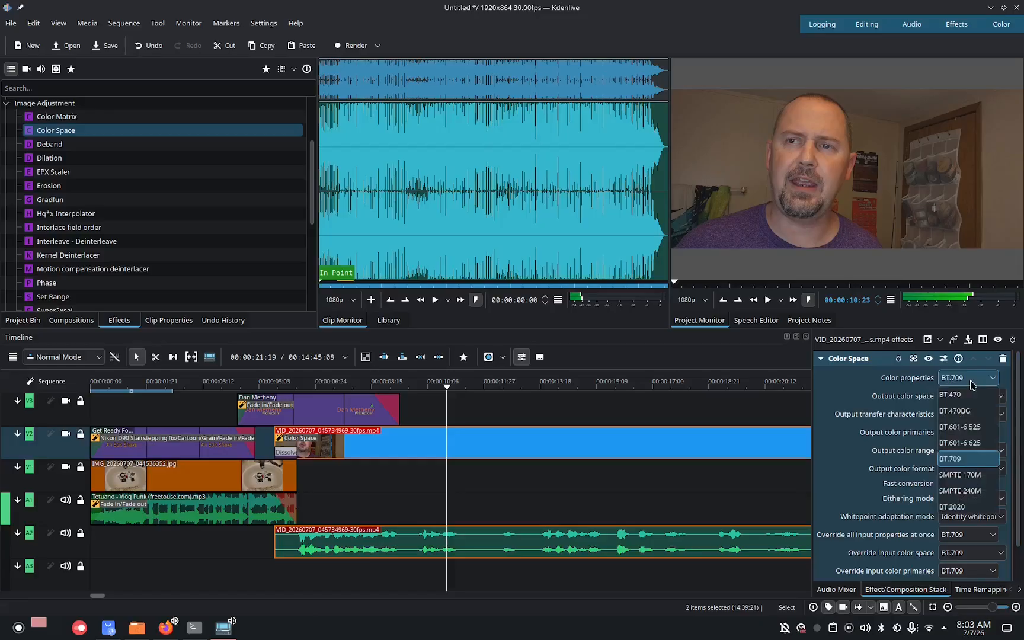
click(972, 384)
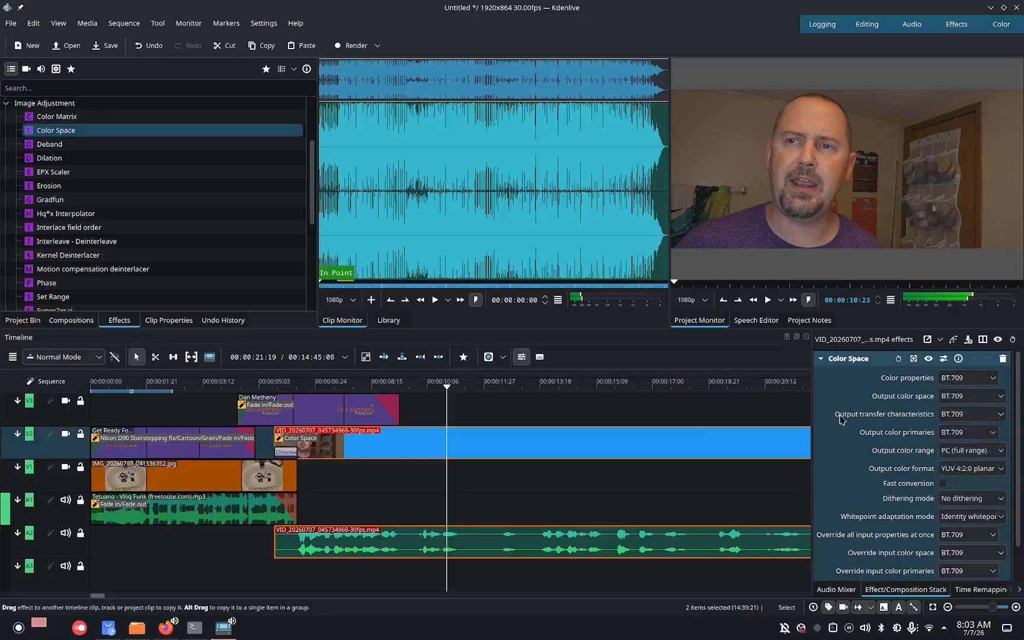
click(680, 428)
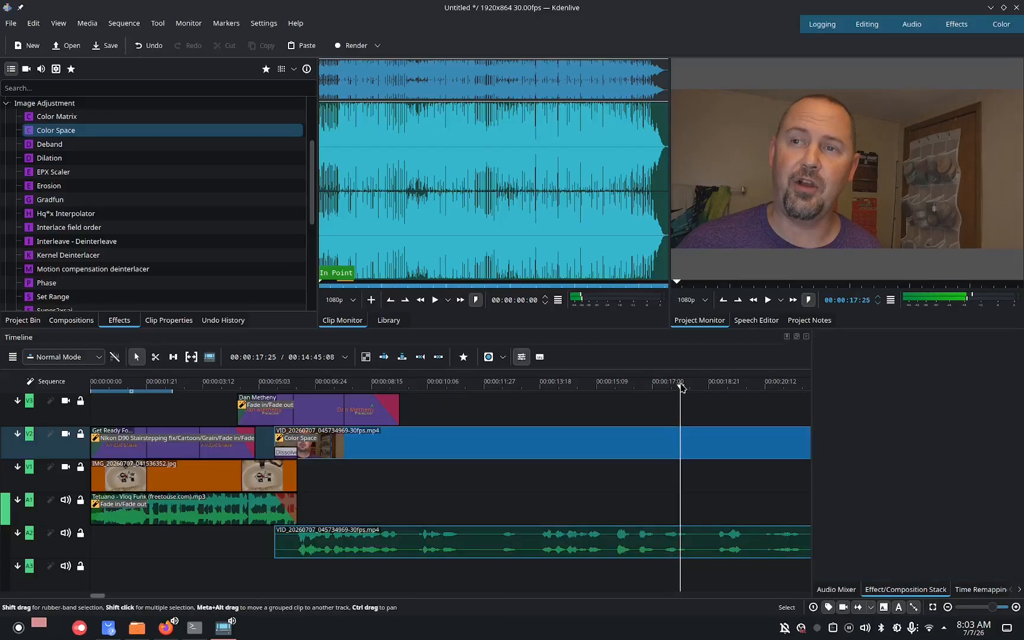
Play the timeline from the beginning to preview the effects.
drag(681, 387, 49, 424)
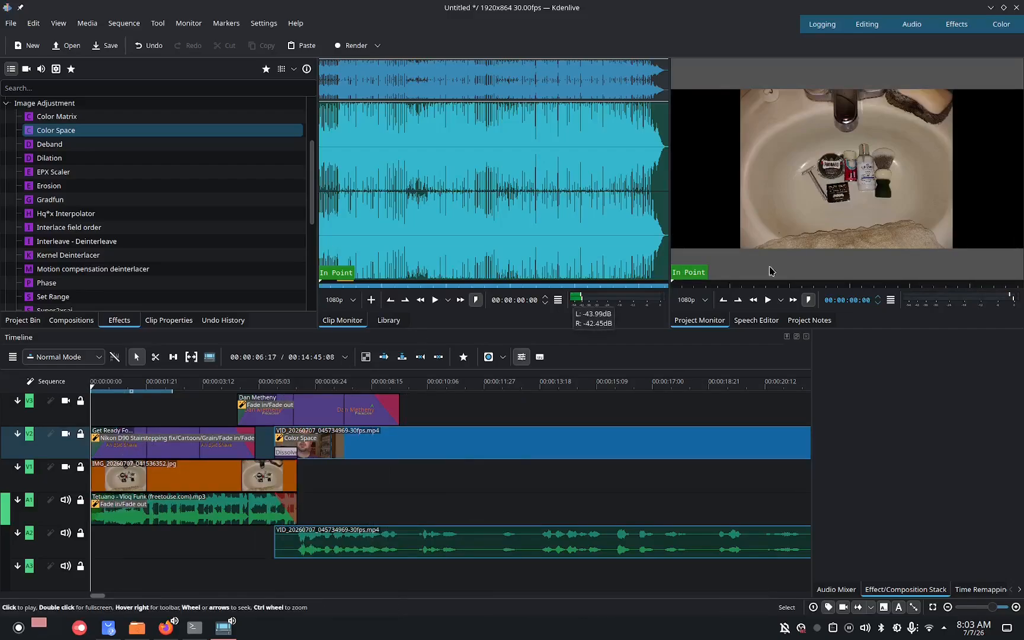
click(767, 300)
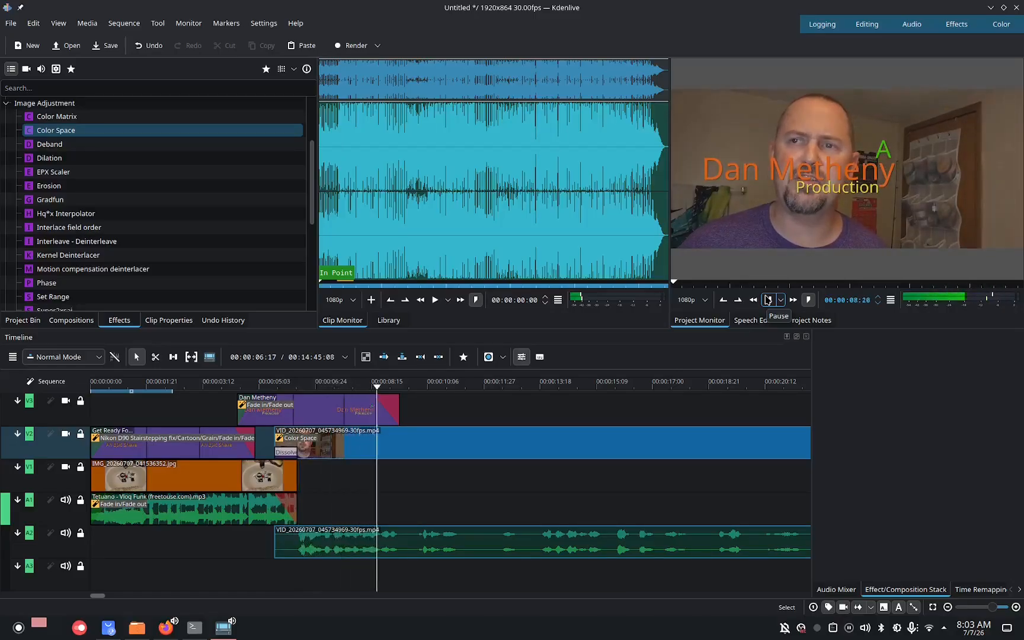
click(767, 300)
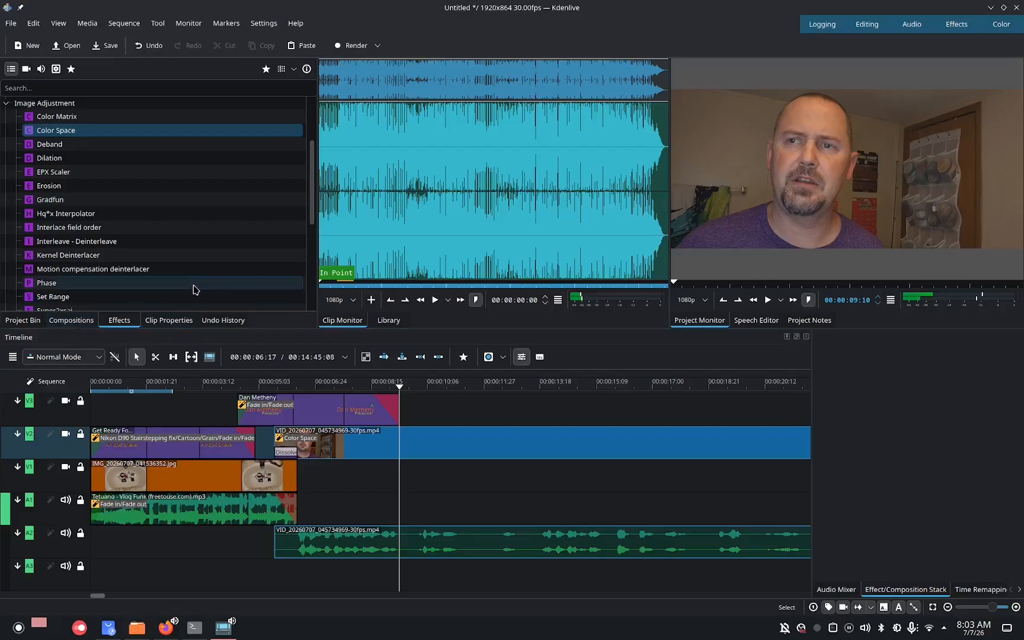
Add Scratch Lines and Film Grain from Grain and Noise to the Dan Metheny title clip.
drag(310, 199, 313, 150)
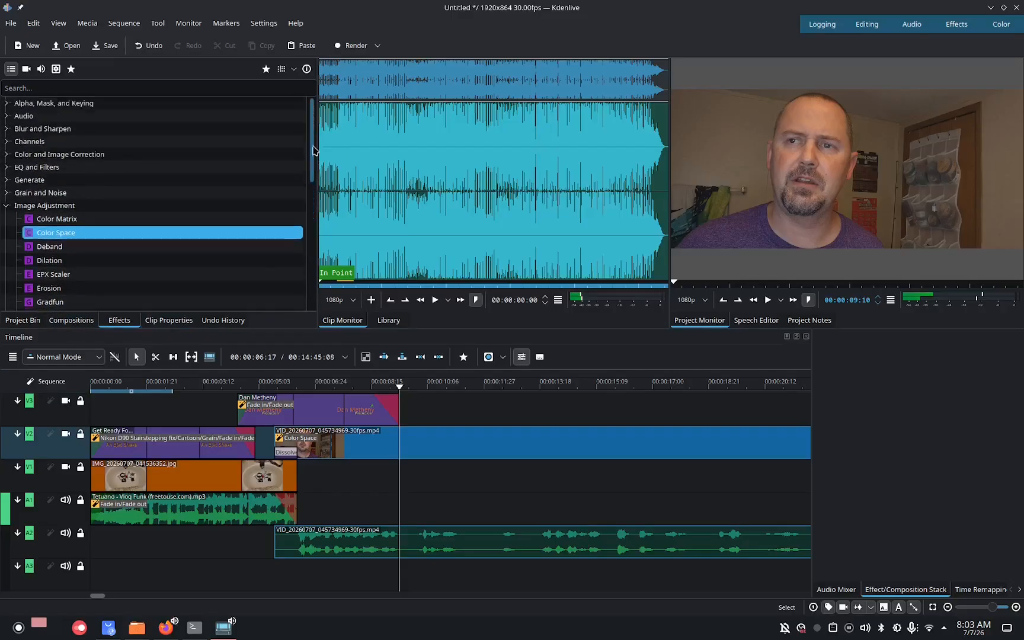
click(7, 205)
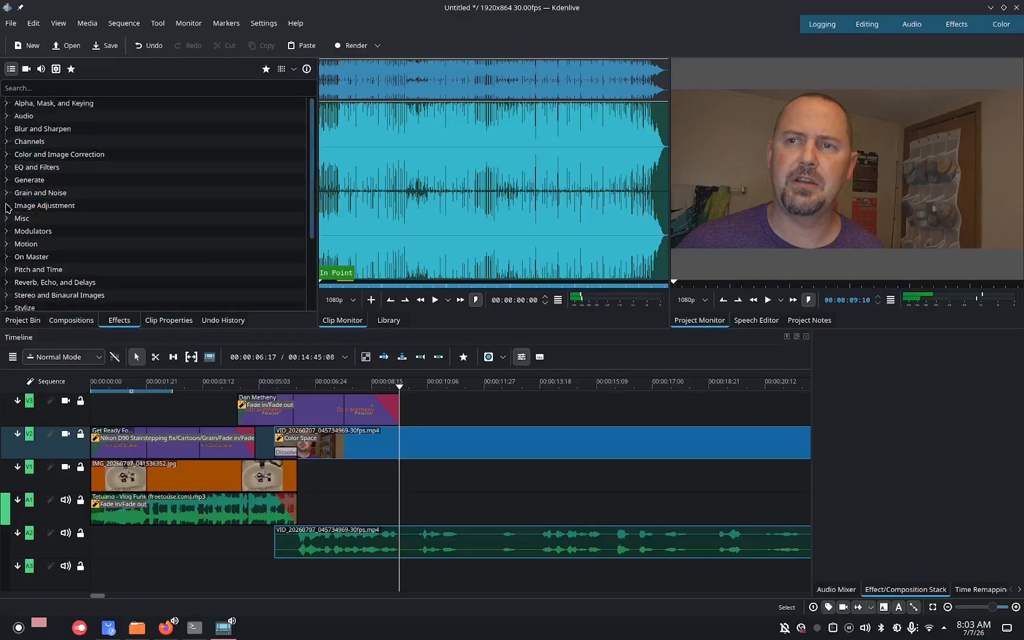
click(7, 193)
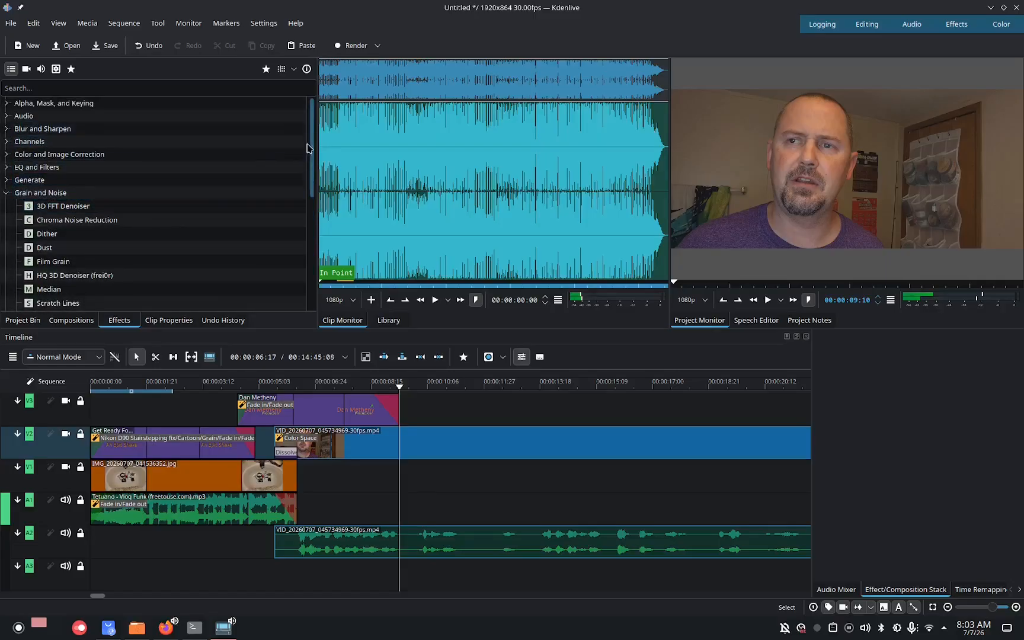
scroll(308, 151, down, 2)
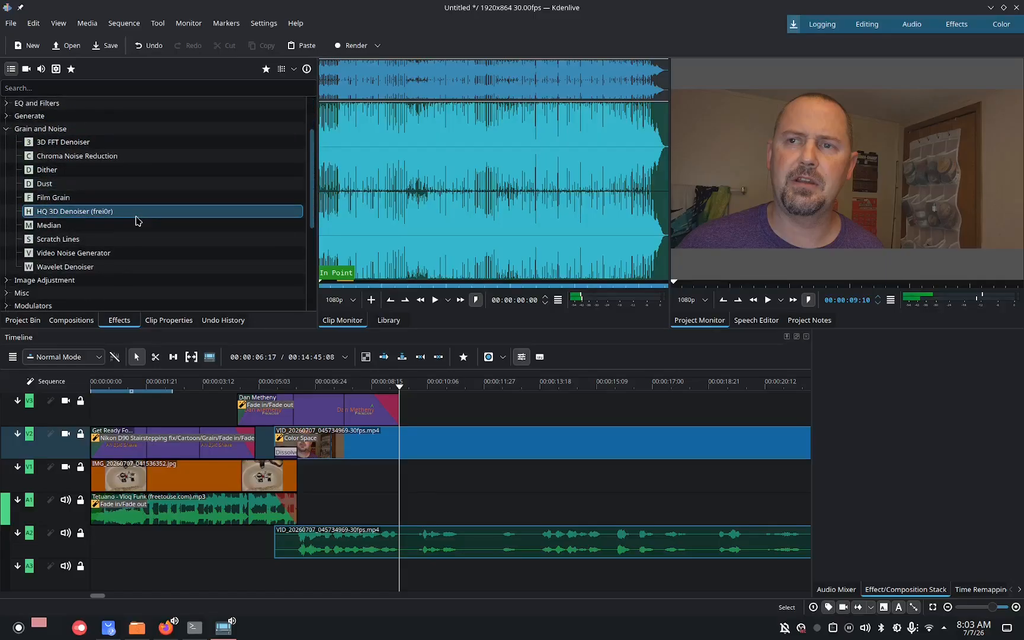
drag(68, 240, 292, 409)
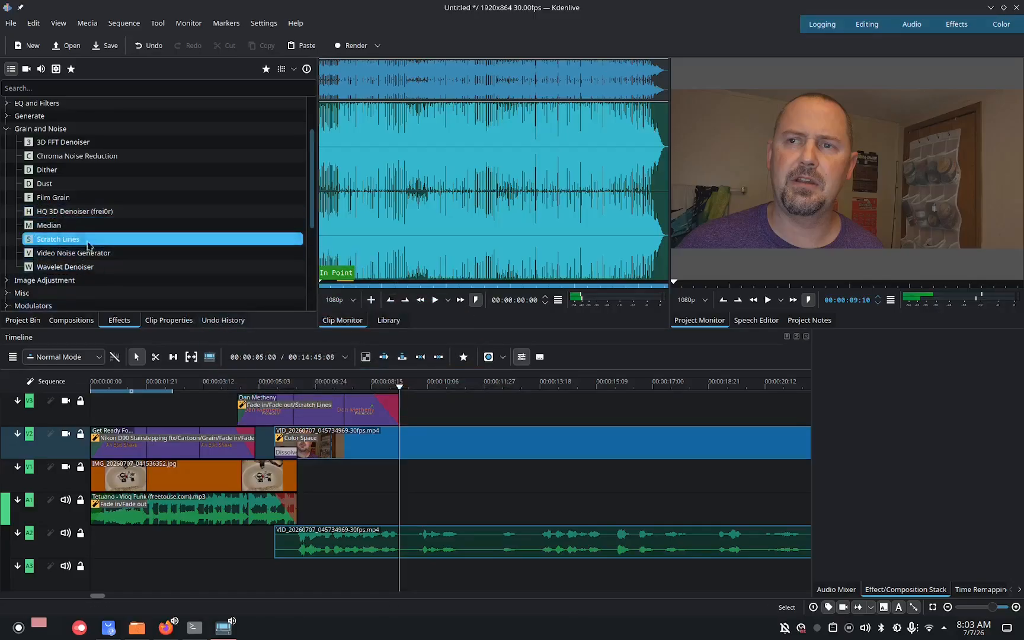
drag(52, 205, 323, 407)
Apply Old Film Simulator from the Stylize category to the Dan Metheny title clip as well.
drag(398, 392, 136, 394)
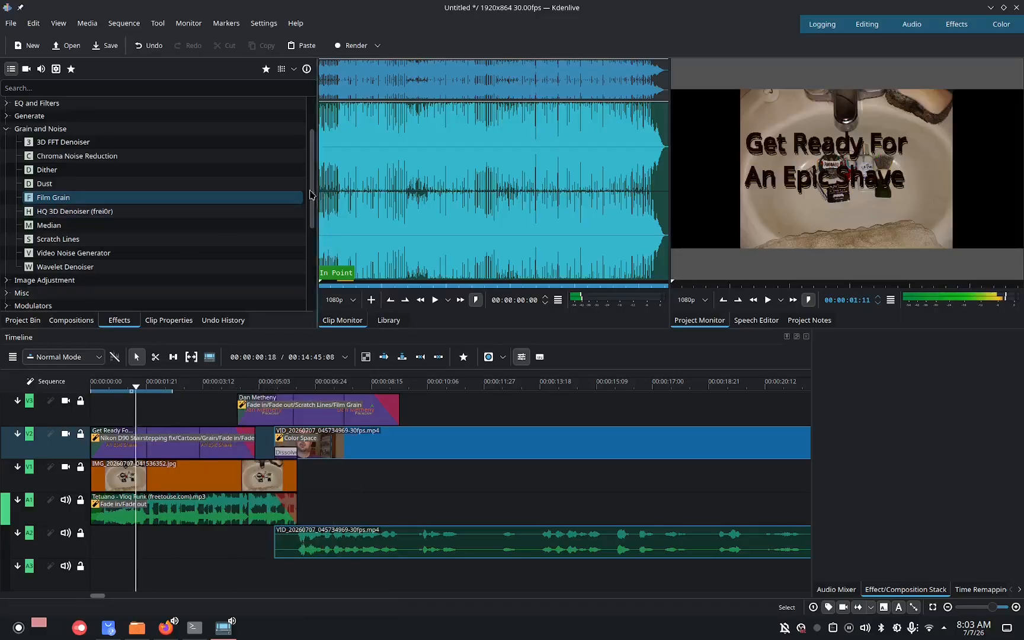
drag(308, 195, 320, 269)
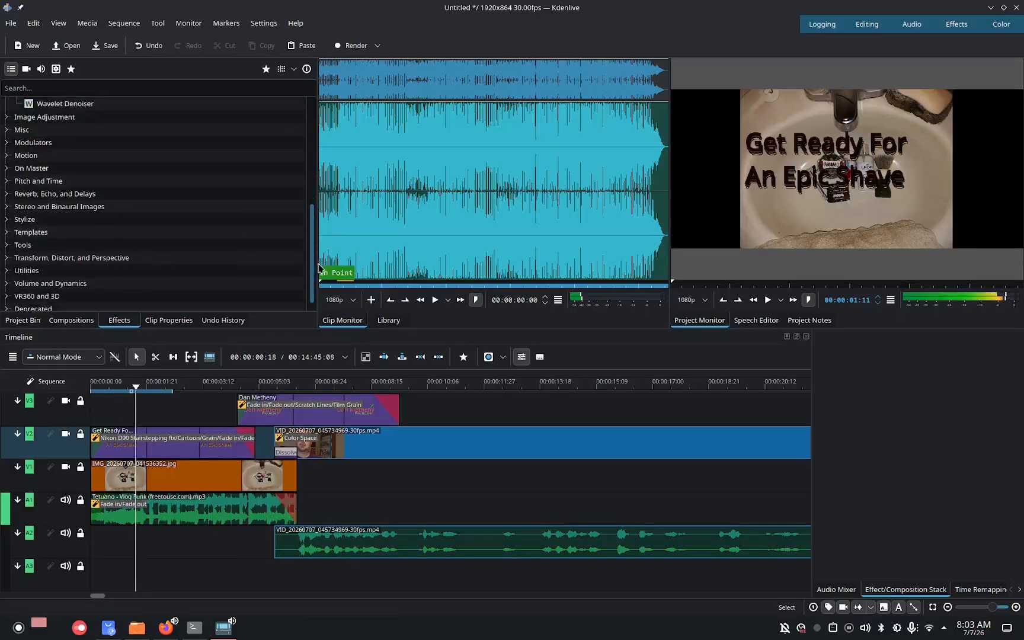
click(6, 219)
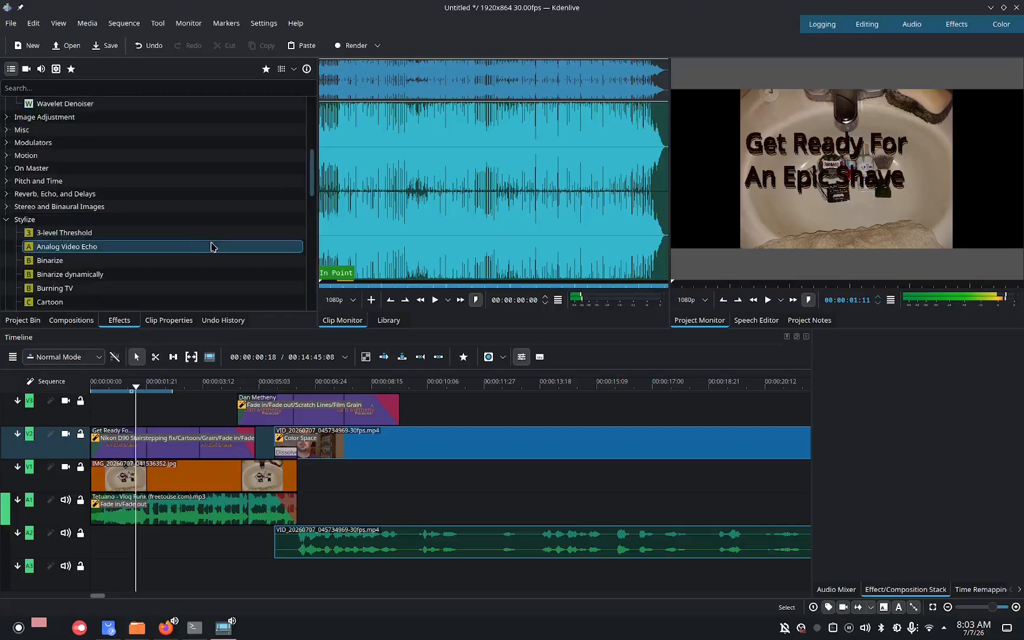
drag(311, 171, 314, 223)
drag(95, 257, 335, 407)
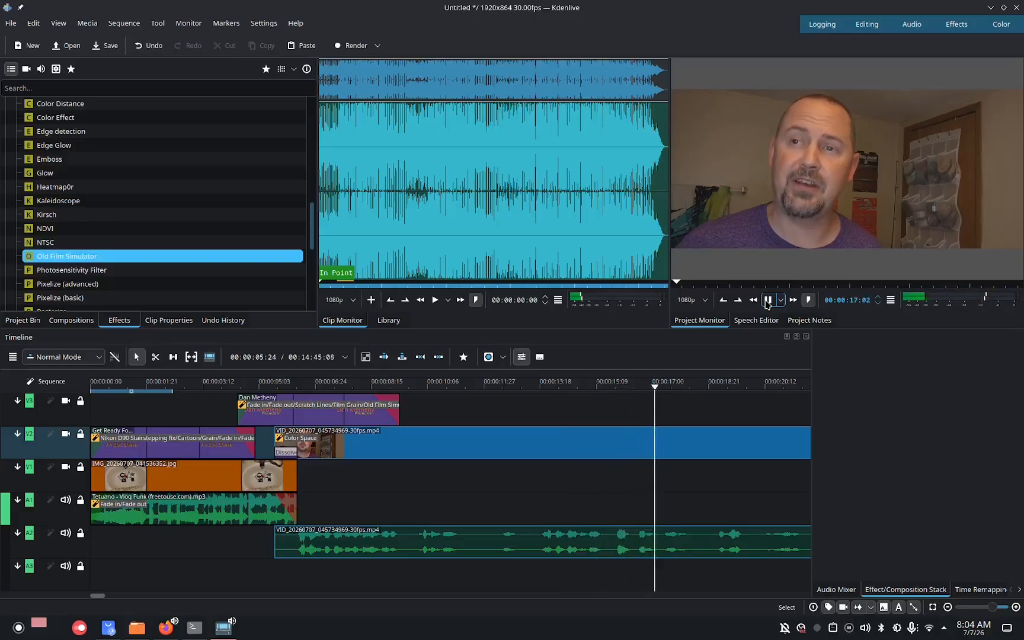
Play back the timeline to preview the title effects and return to the project bin.
click(766, 301)
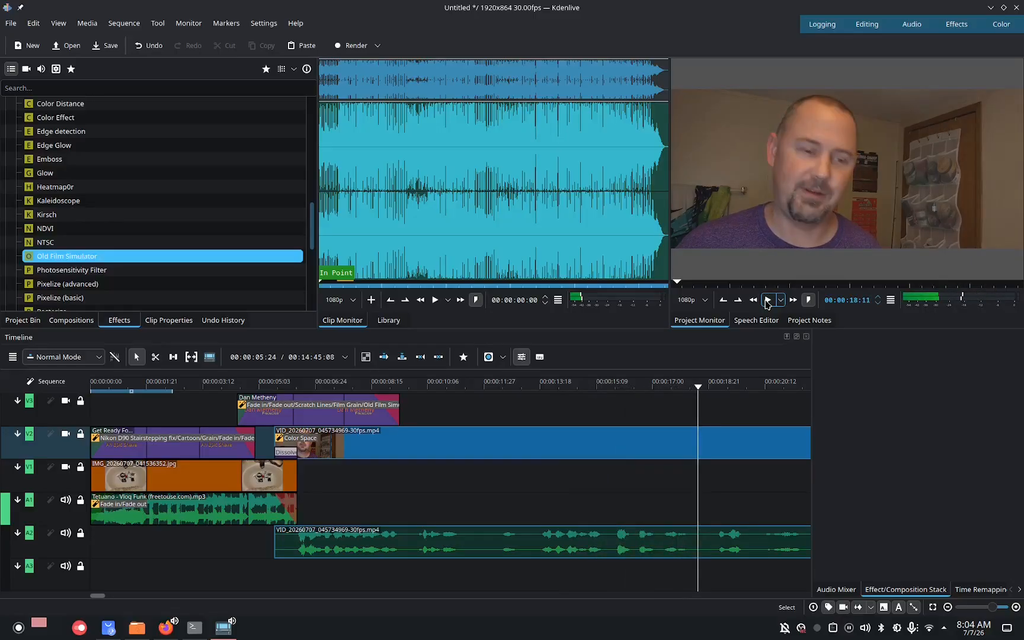
click(767, 300)
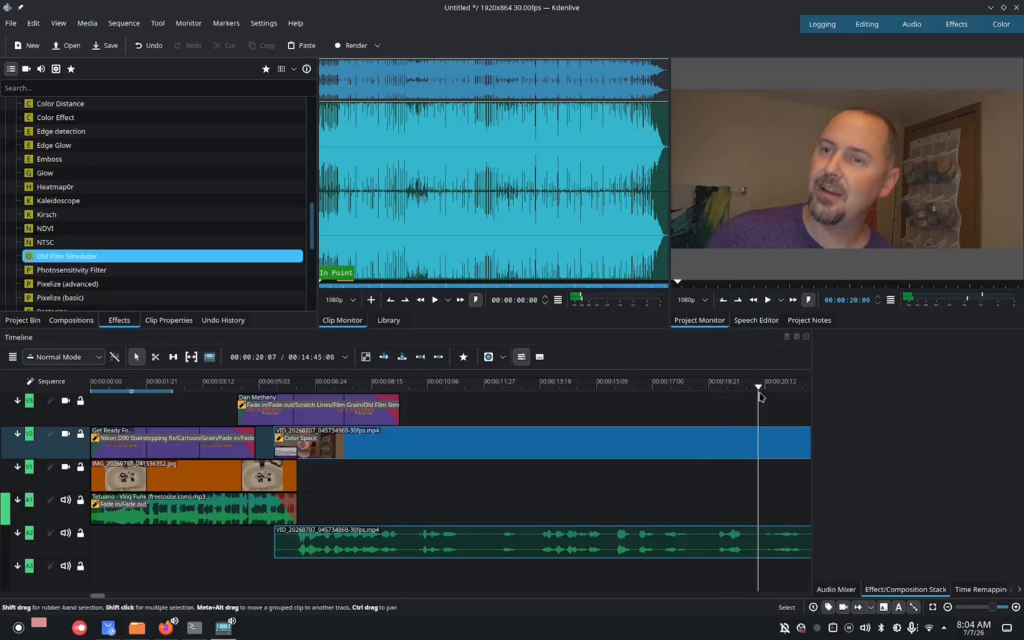
drag(758, 388, 541, 419)
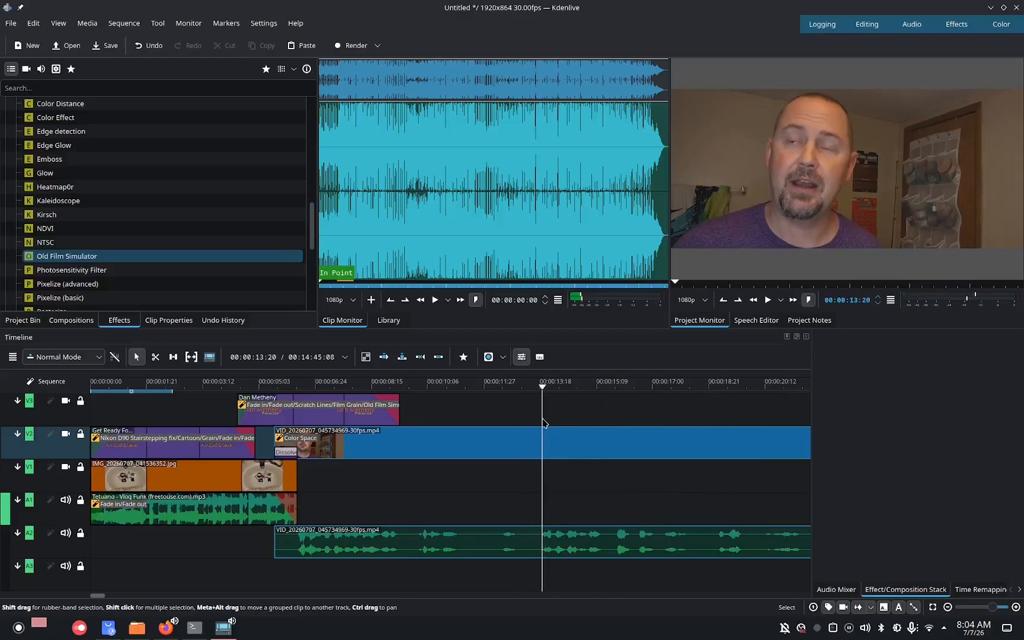
click(30, 325)
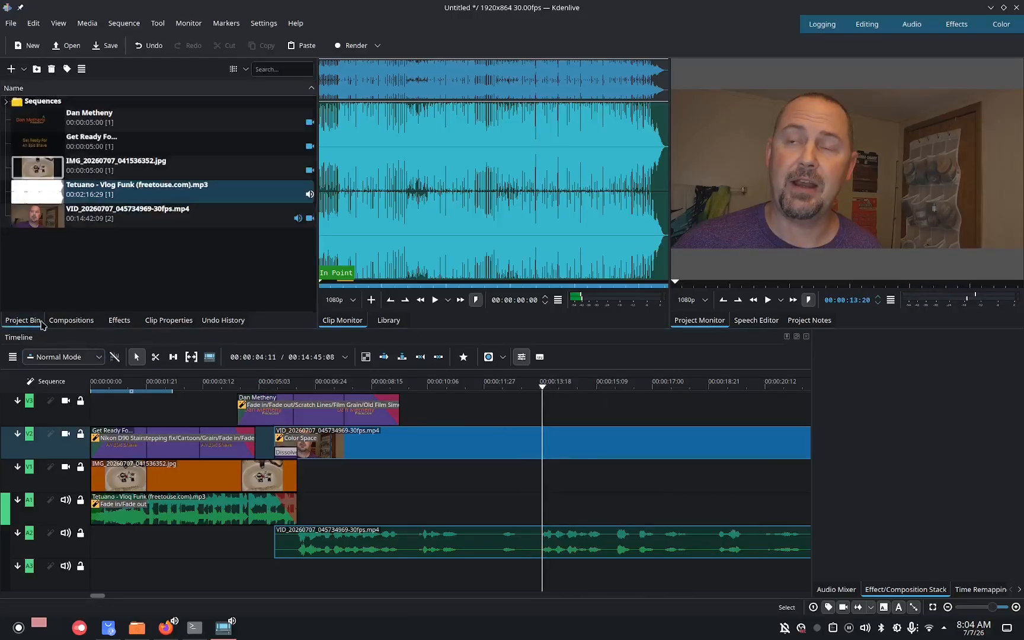
click(87, 23)
mouse_move(96, 42)
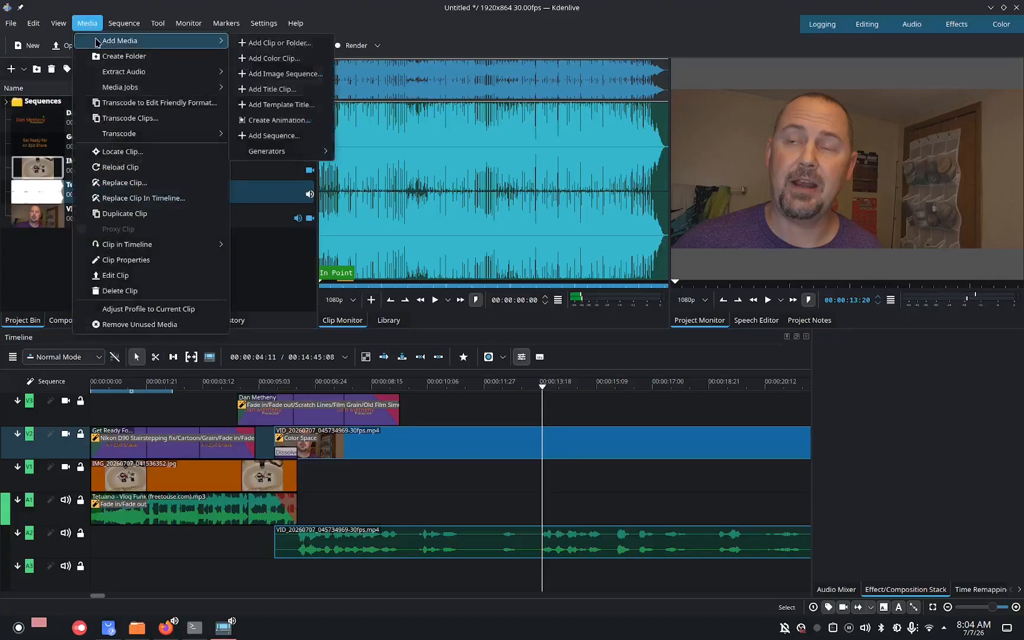
click(247, 43)
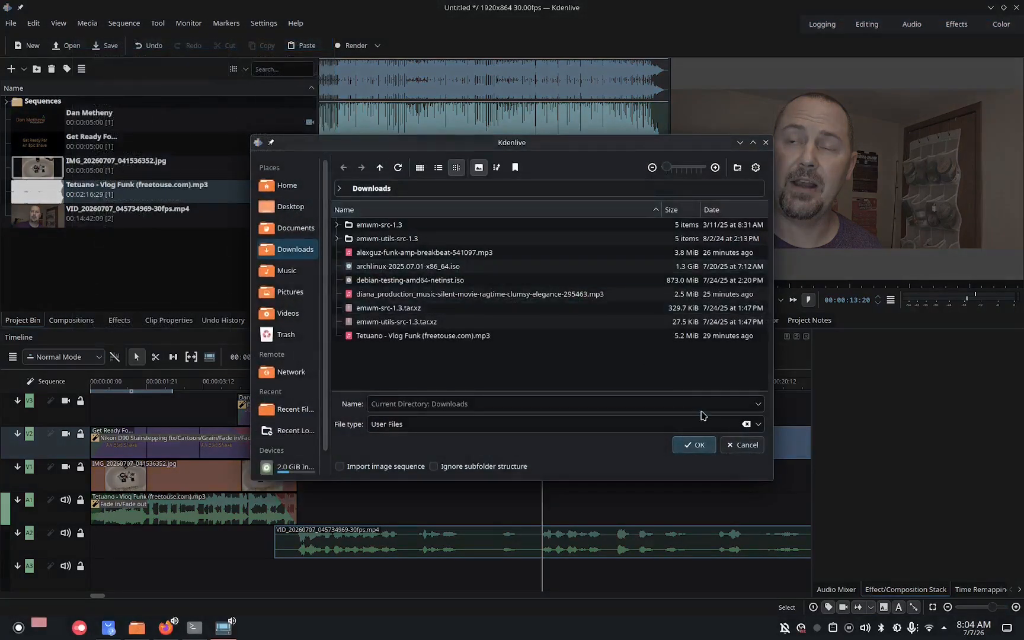
click(742, 445)
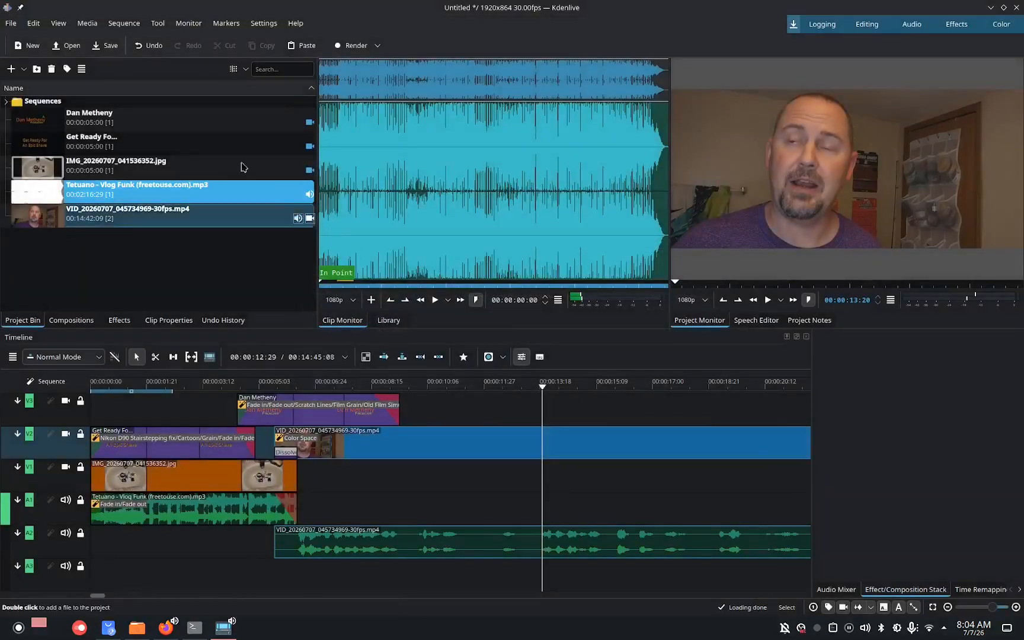
Create a new title clip and add yellow text reading Past, Present, And Arko on three lines near the upper right.
click(89, 24)
mouse_move(189, 40)
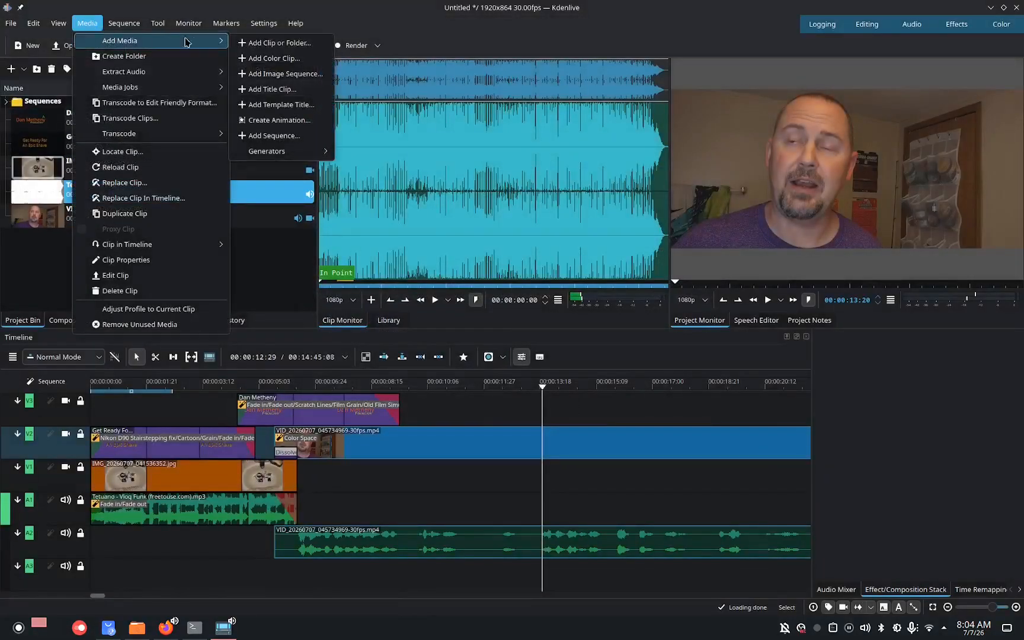
click(274, 88)
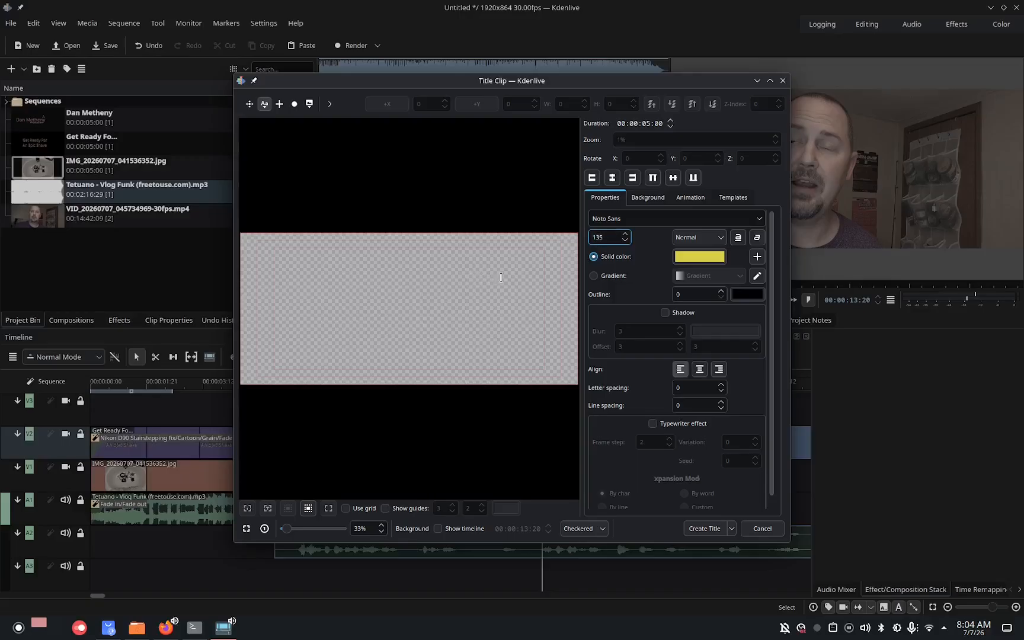
click(446, 257)
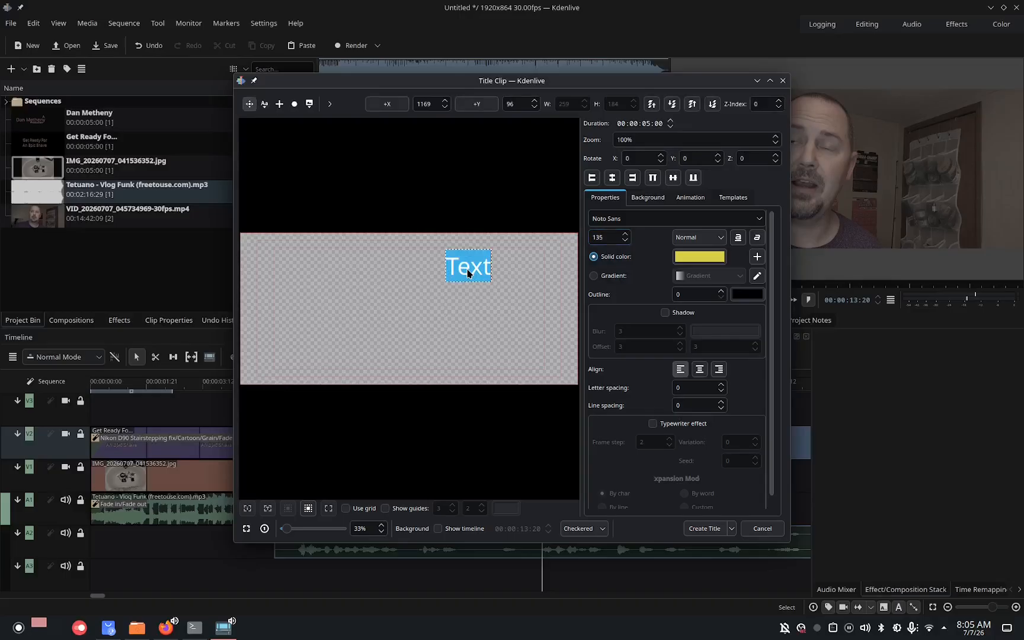
text(Past P)
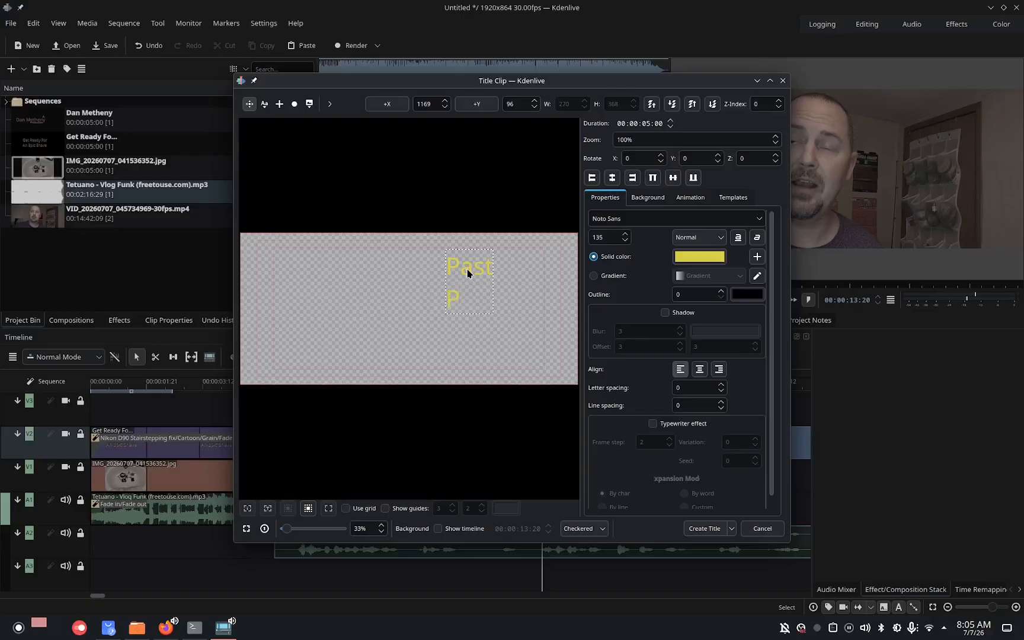
text(reset)
key(Return)
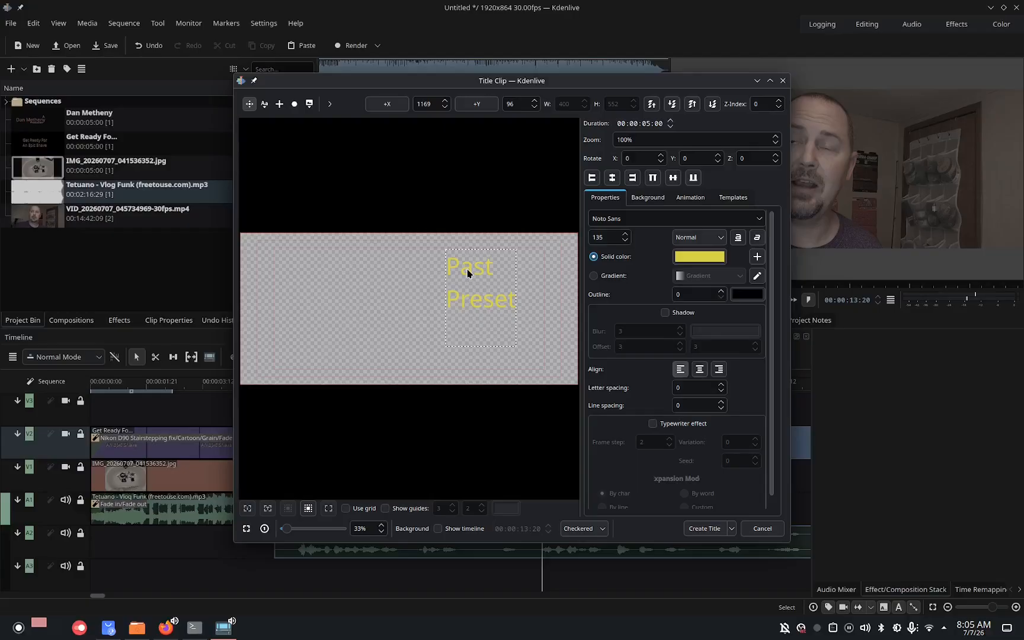
key(BackSpace)
key(BackSpace)
text(nt)
key(Return)
text(And Arko)
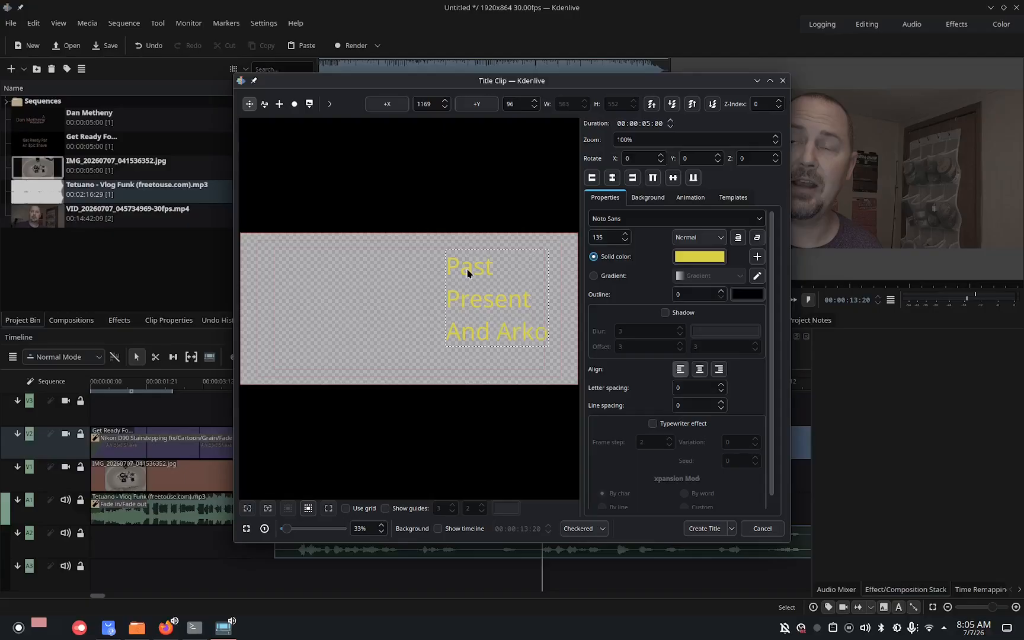
Add a second text item on the left of the title, colour it orange and enable its shadow.
click(261, 106)
click(296, 284)
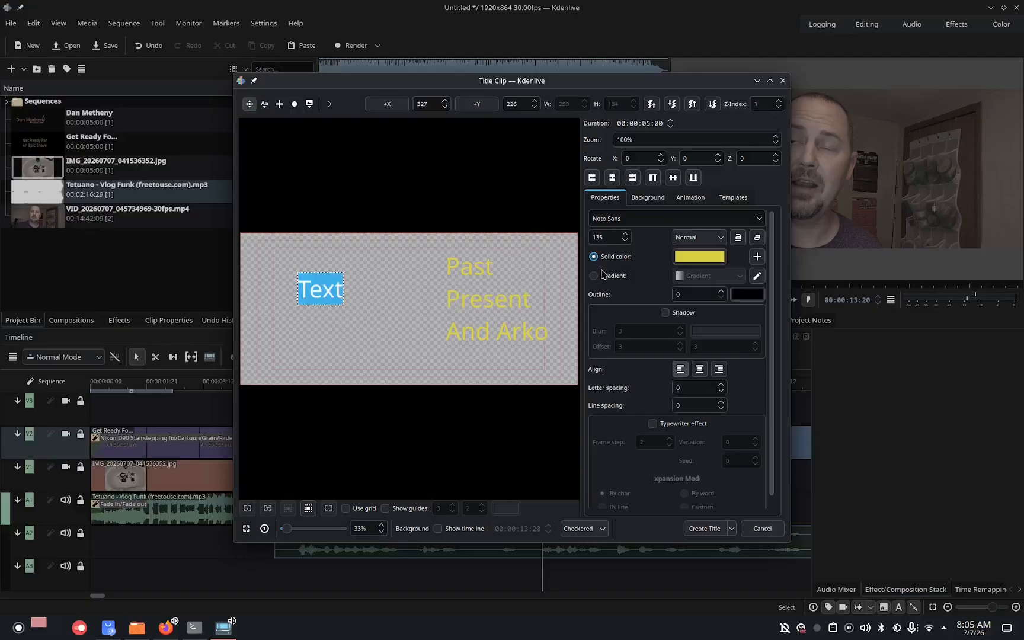
click(675, 258)
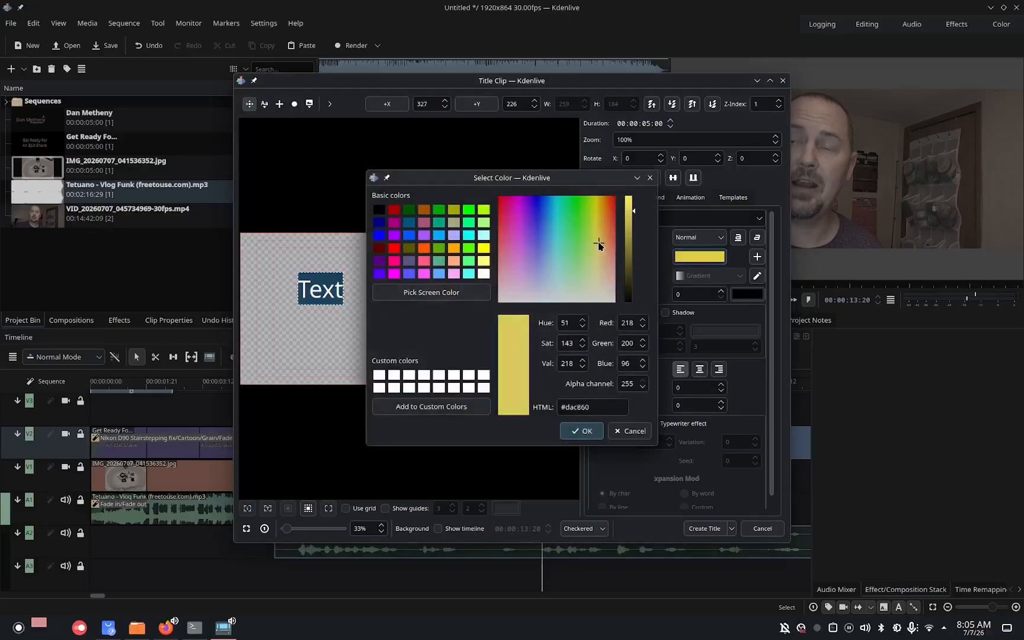
click(608, 228)
click(581, 431)
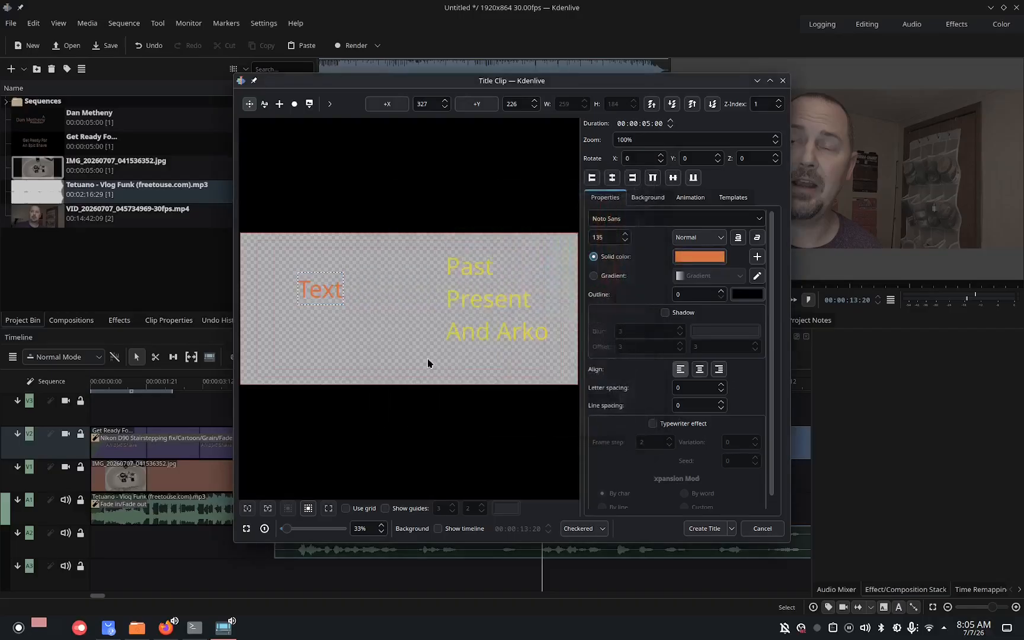
click(665, 312)
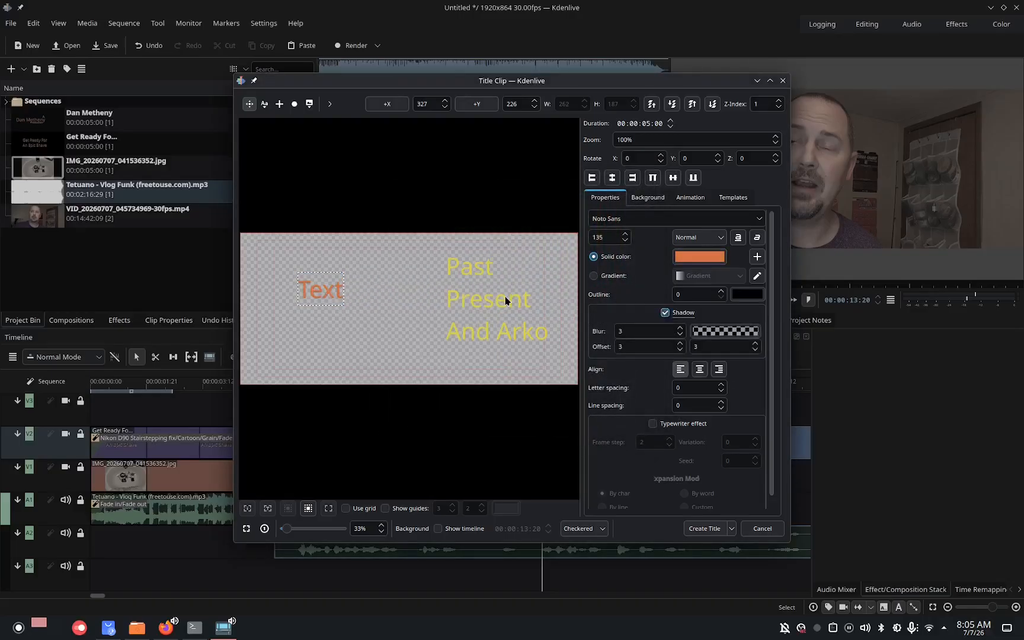
Type Past, Present, And Arko on three lines in the orange text and move it over the yellow text block.
double_click(327, 297)
text(Past)
key(Return)
text(Presen)
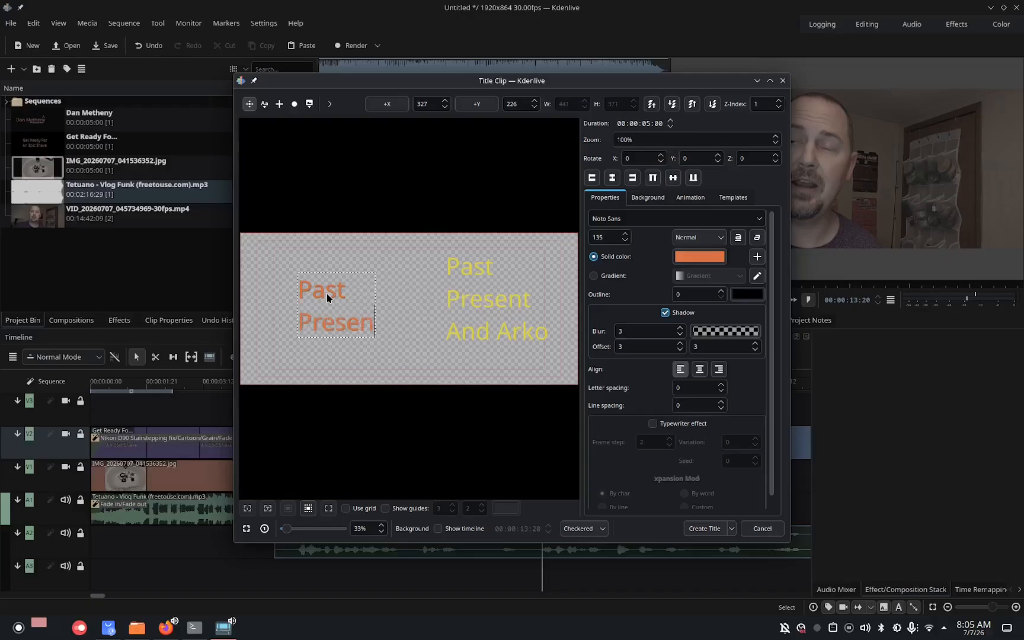
text(t)
key(Return)
text(And A)
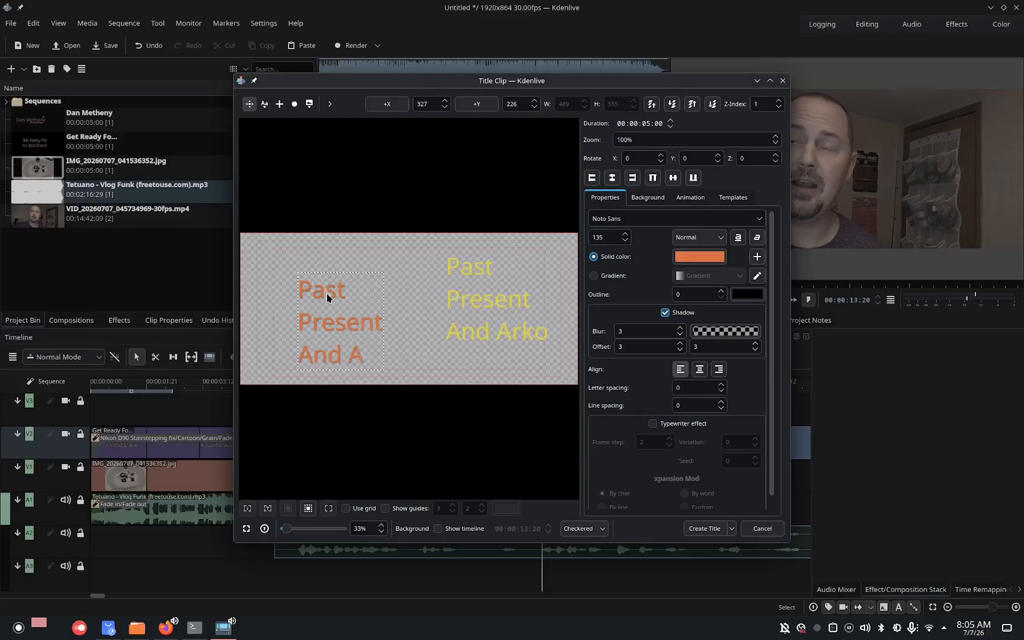
text(rko)
click(276, 309)
drag(304, 322, 451, 299)
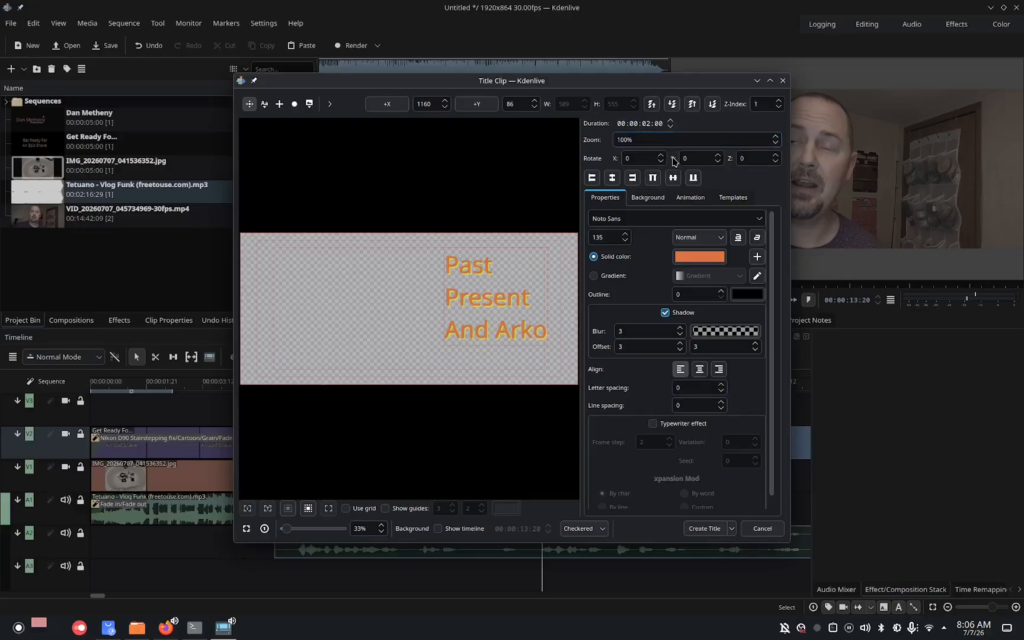
Animate the title by moving its start viewport far below the frame, then create the title clip.
click(694, 199)
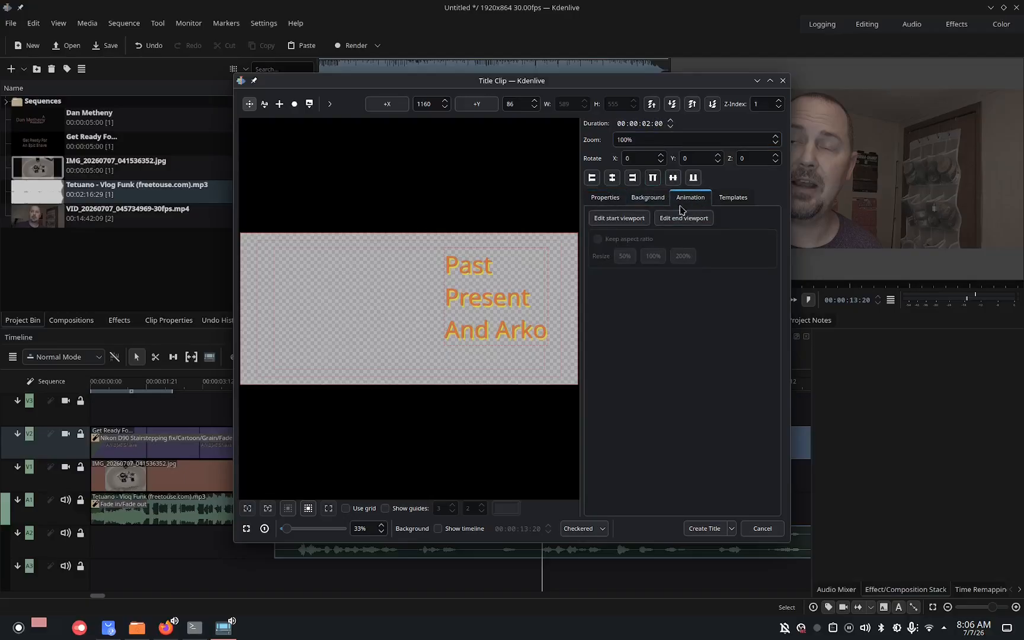
click(633, 217)
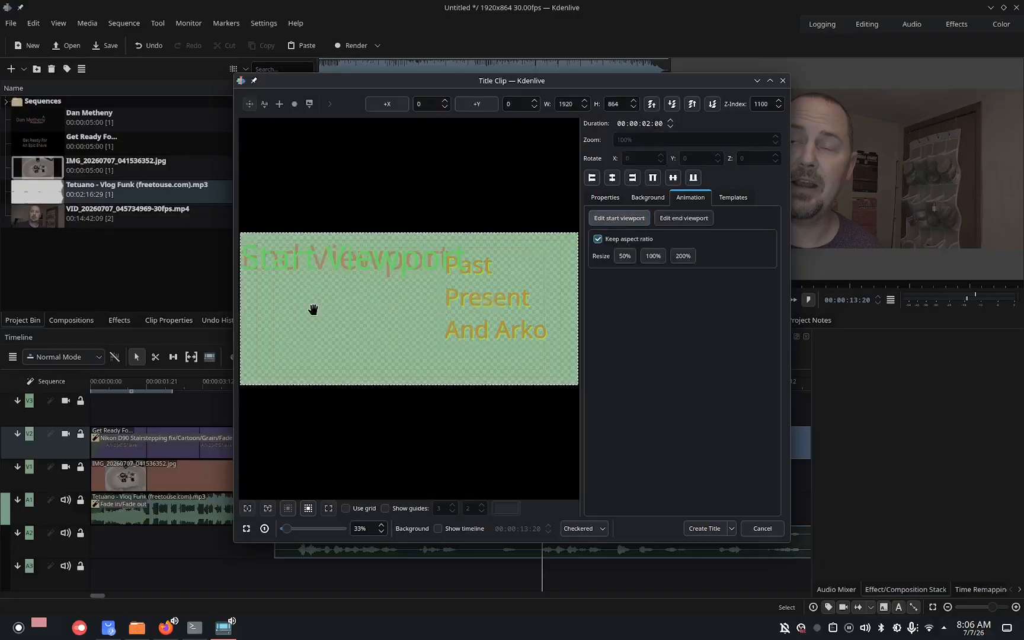
drag(313, 309, 292, 635)
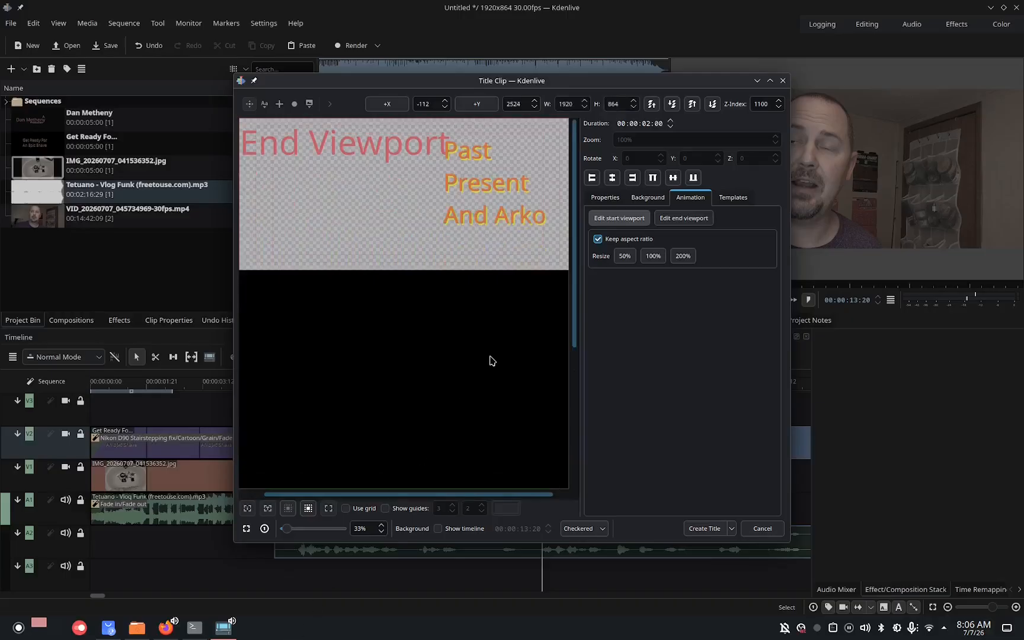
drag(573, 320, 580, 500)
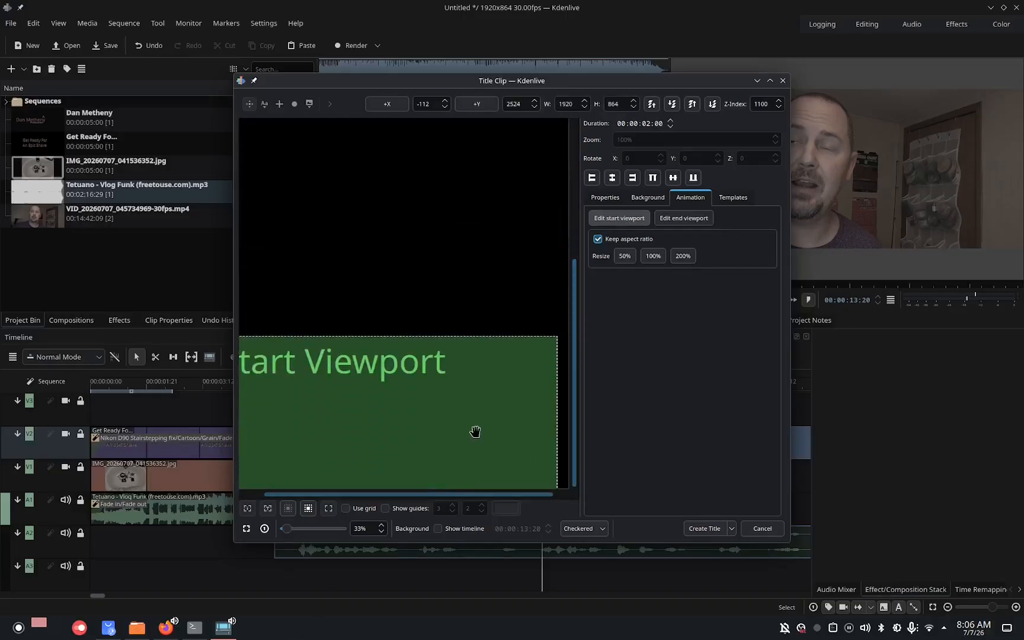
drag(475, 430, 485, 540)
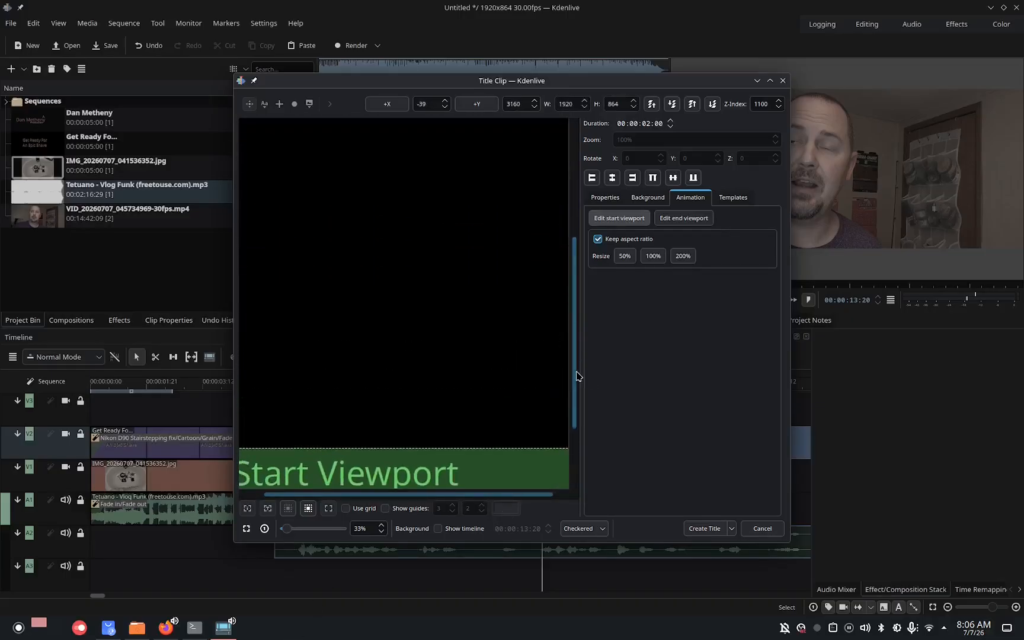
drag(575, 375, 555, 427)
drag(541, 388, 555, 501)
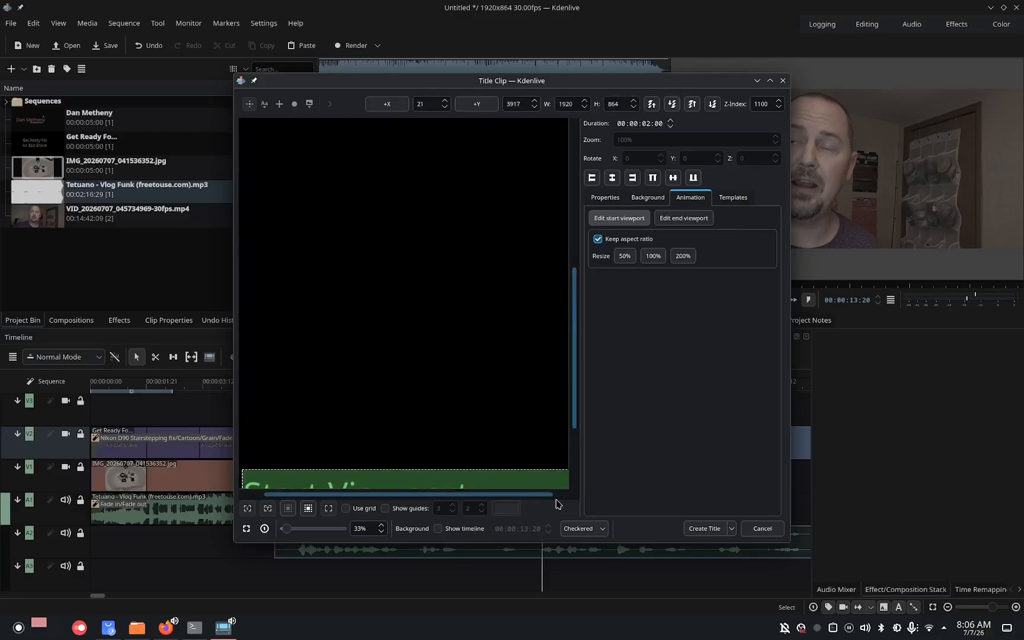
drag(575, 403, 572, 483)
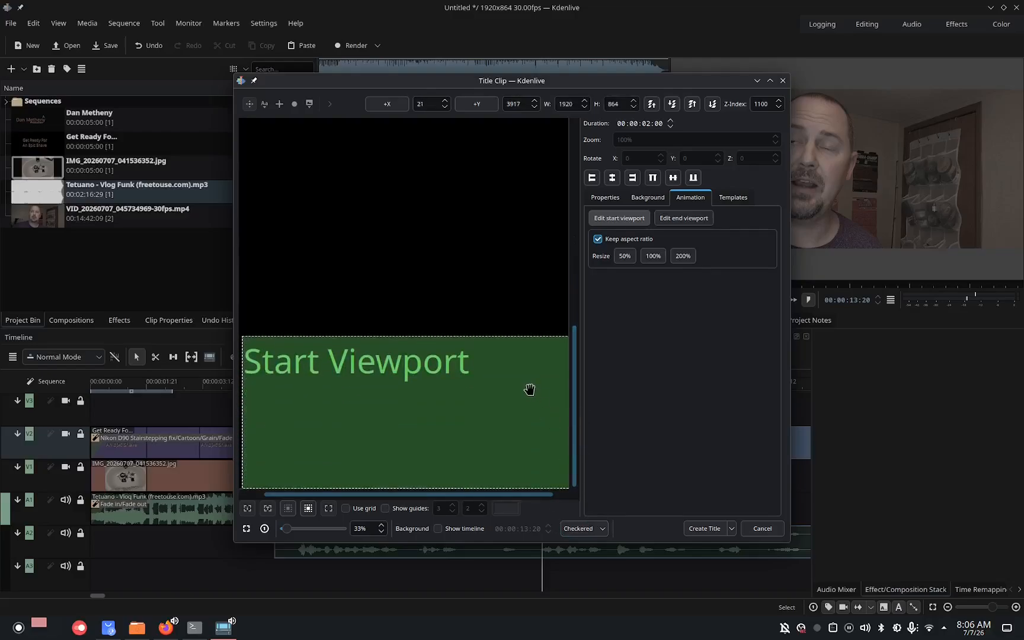
drag(530, 389, 541, 580)
click(700, 526)
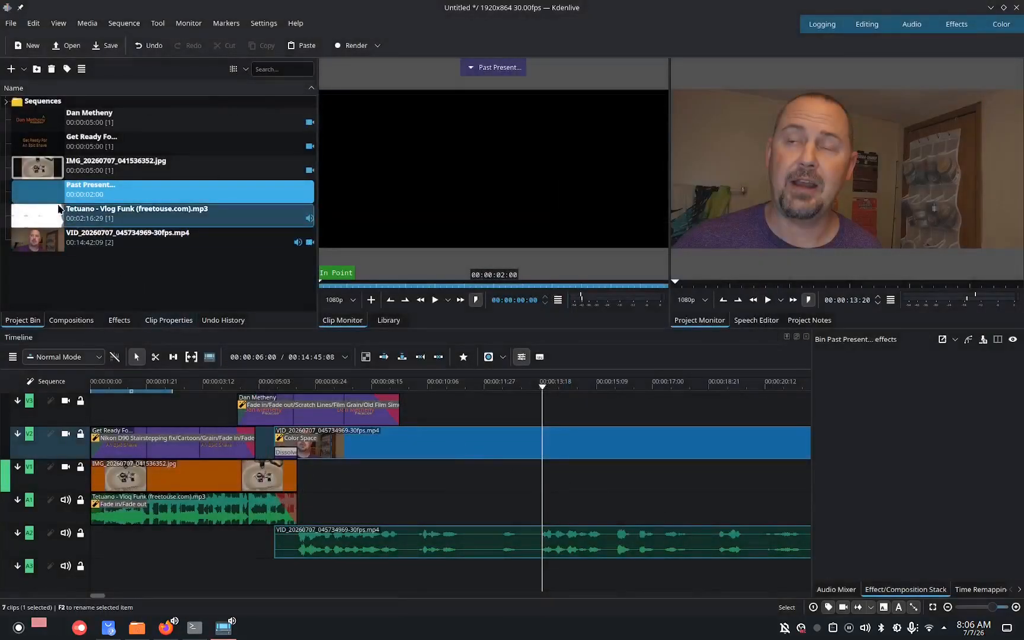
Place the Past Present title clip on the top video track around 00:00:12.
drag(95, 191, 634, 412)
click(582, 409)
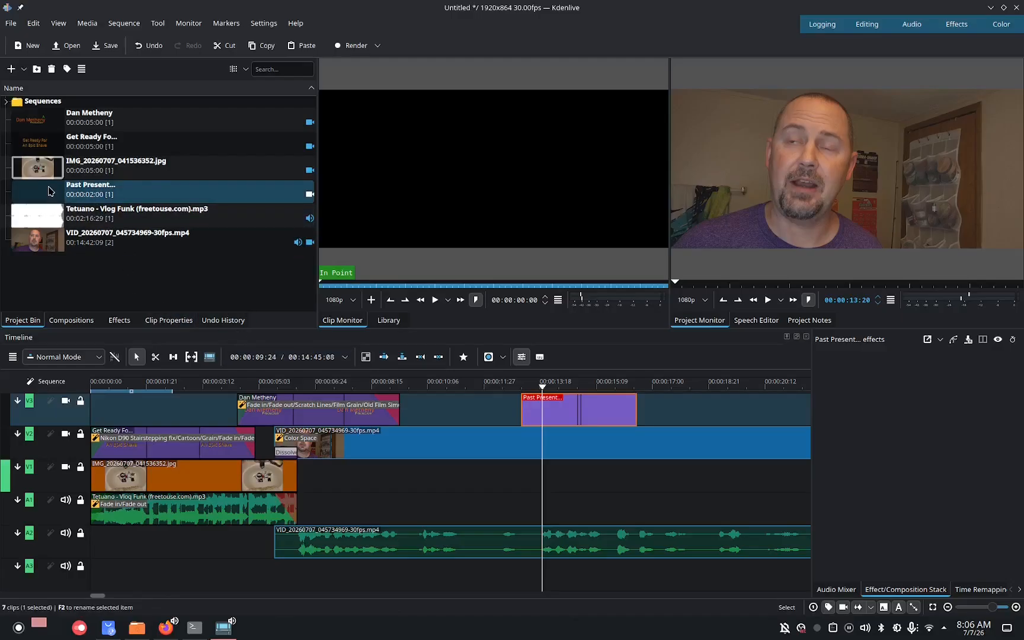
Import cassette-eject-1.wav from the Production/sound effects folder into the project bin.
click(87, 23)
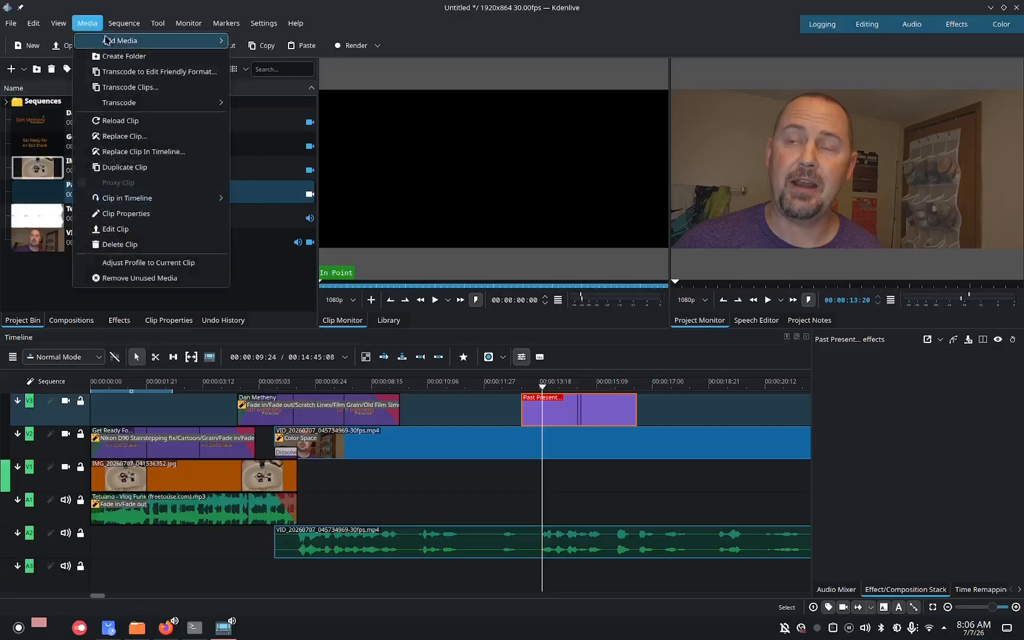
mouse_move(171, 40)
click(246, 42)
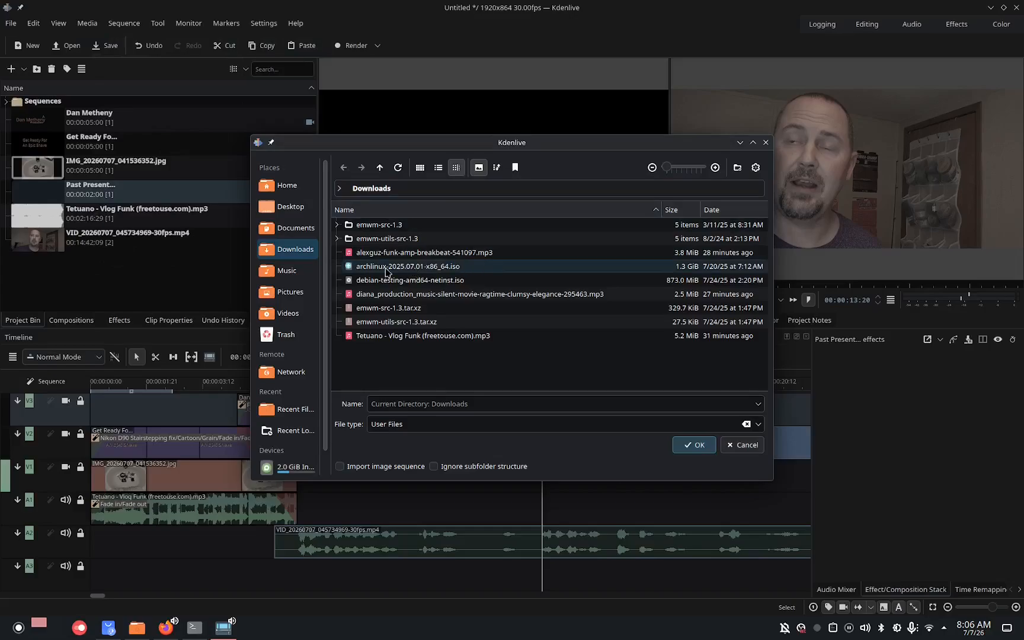
click(312, 230)
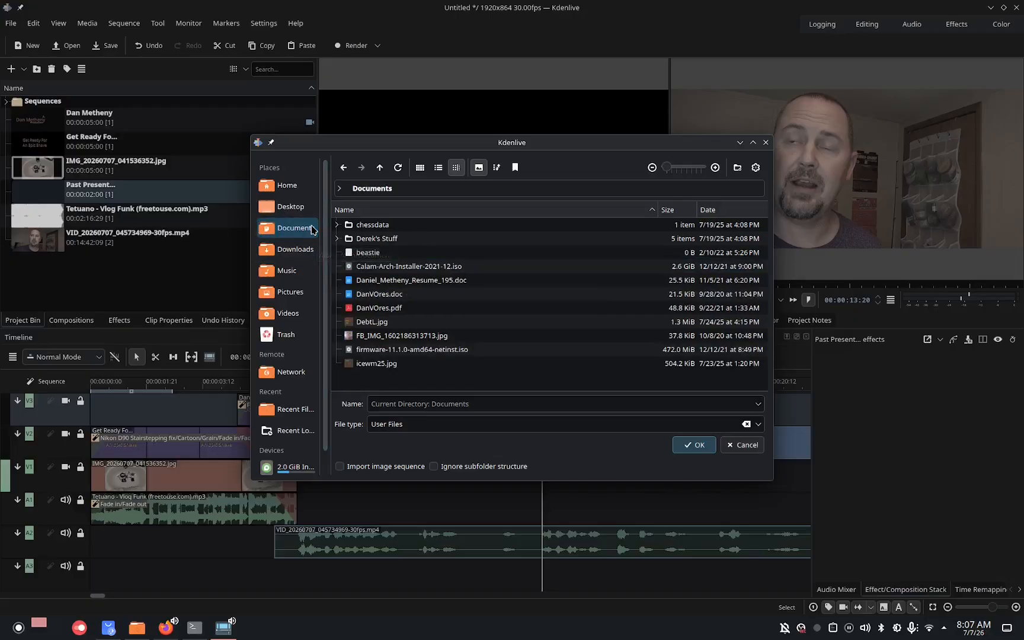
click(287, 185)
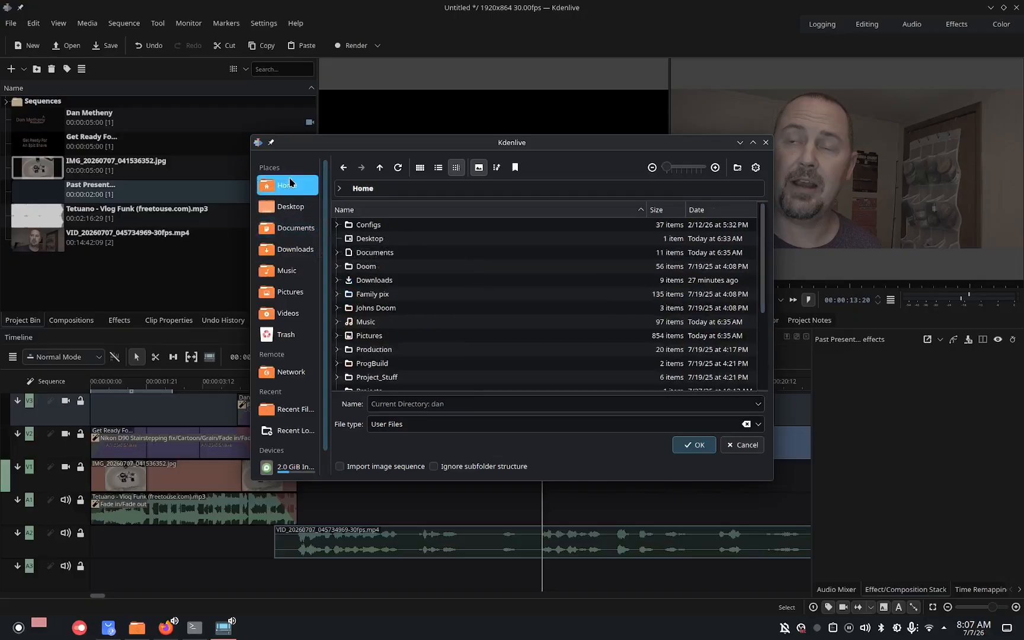
double_click(388, 350)
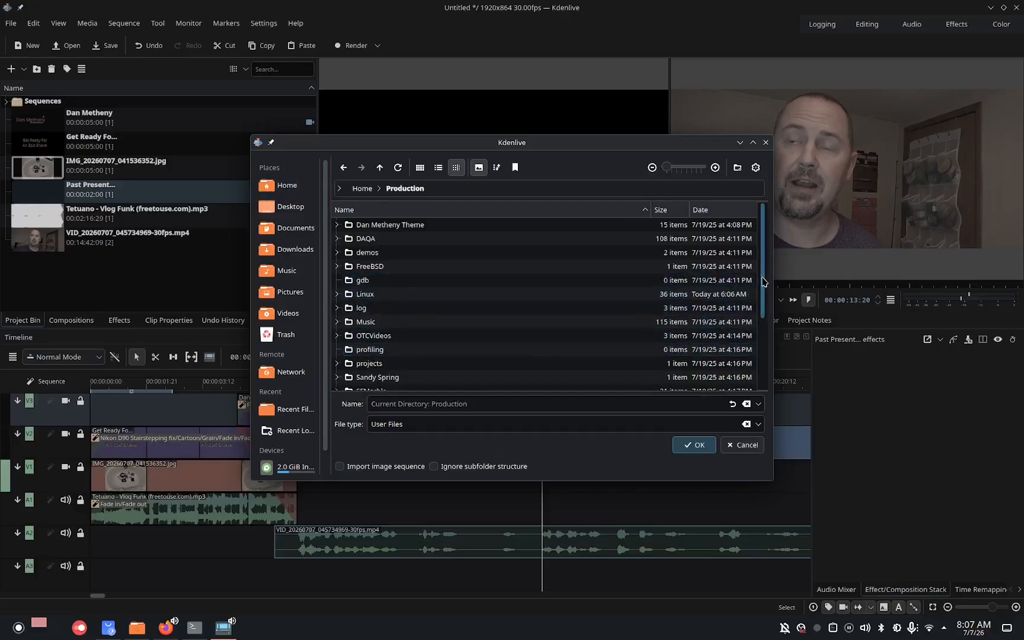
mouse_move(763, 282)
mouse_down()
mouse_move(763, 314)
mouse_move(762, 280)
mouse_up()
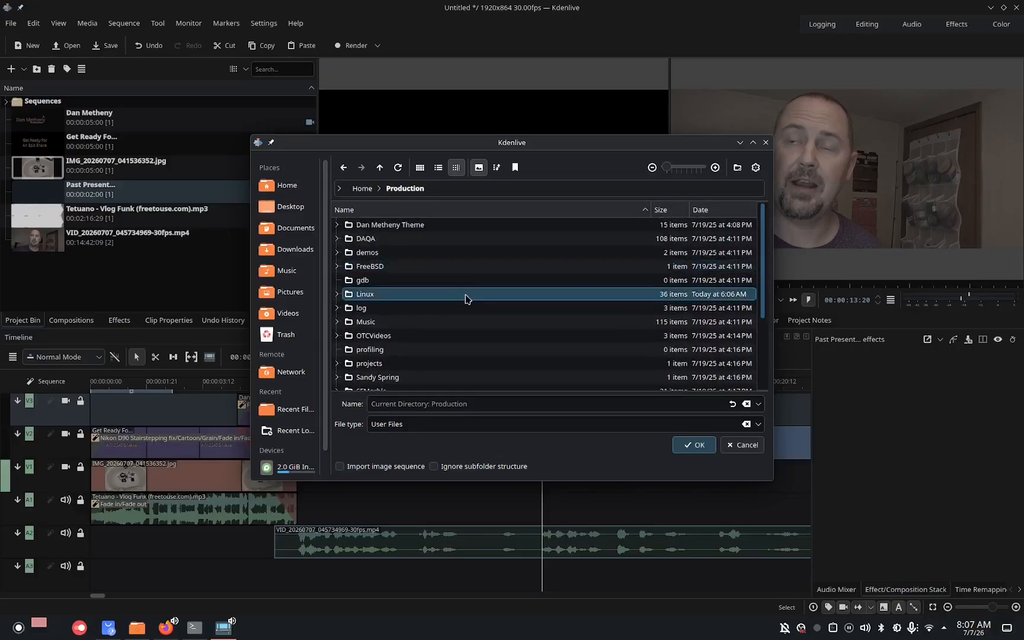
double_click(466, 299)
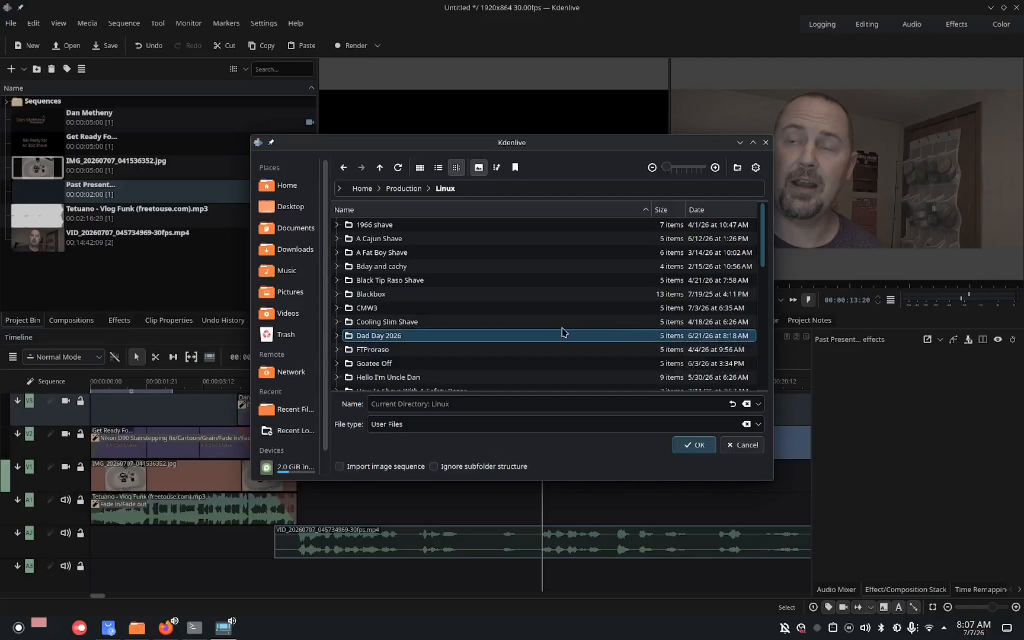
click(402, 188)
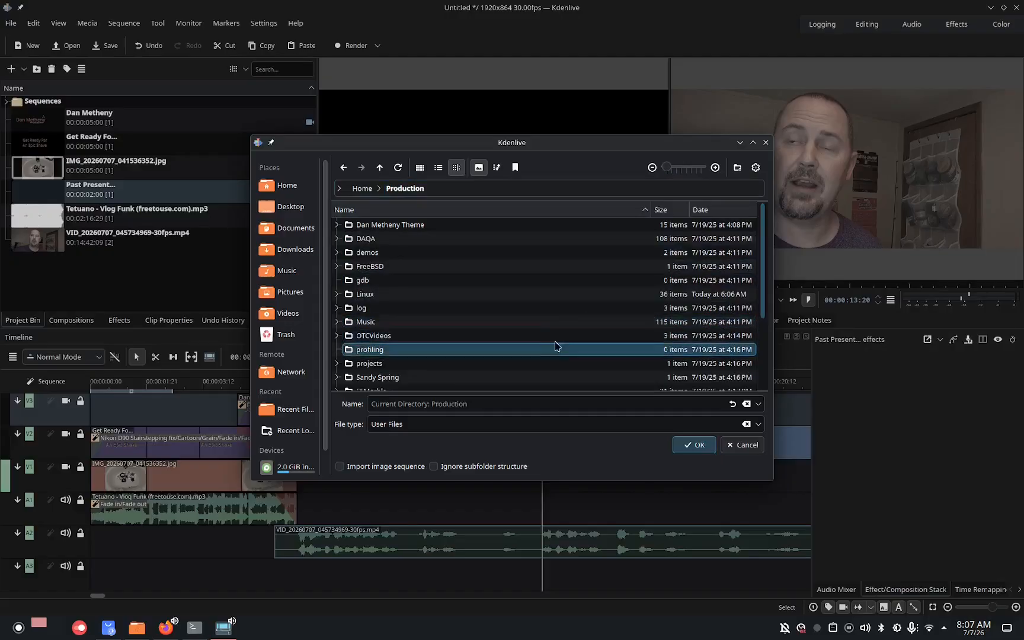
scroll(768, 323, down, 1)
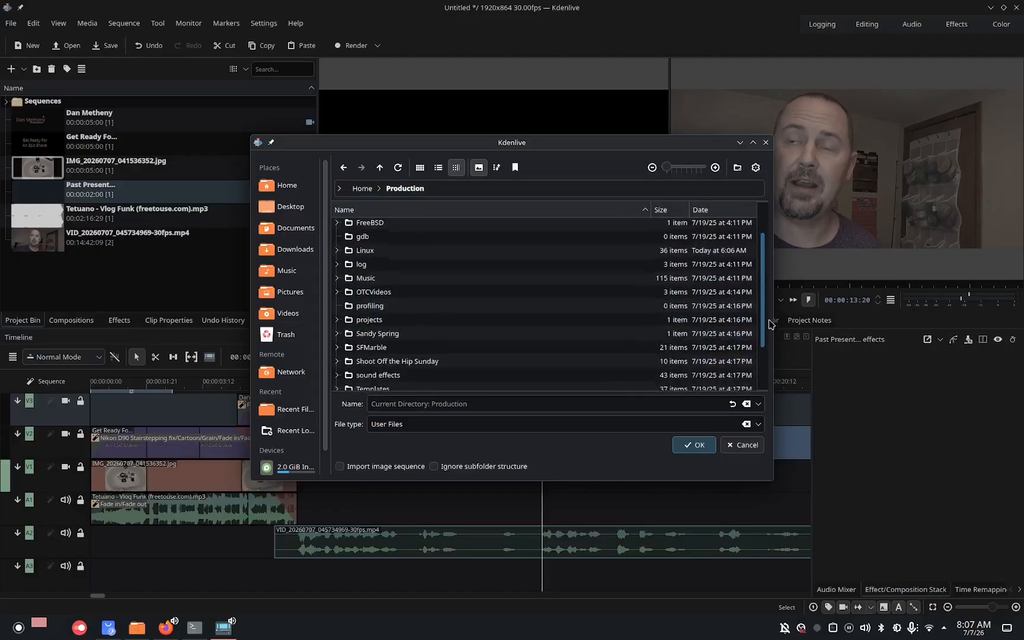
scroll(769, 323, down, 2)
click(432, 318)
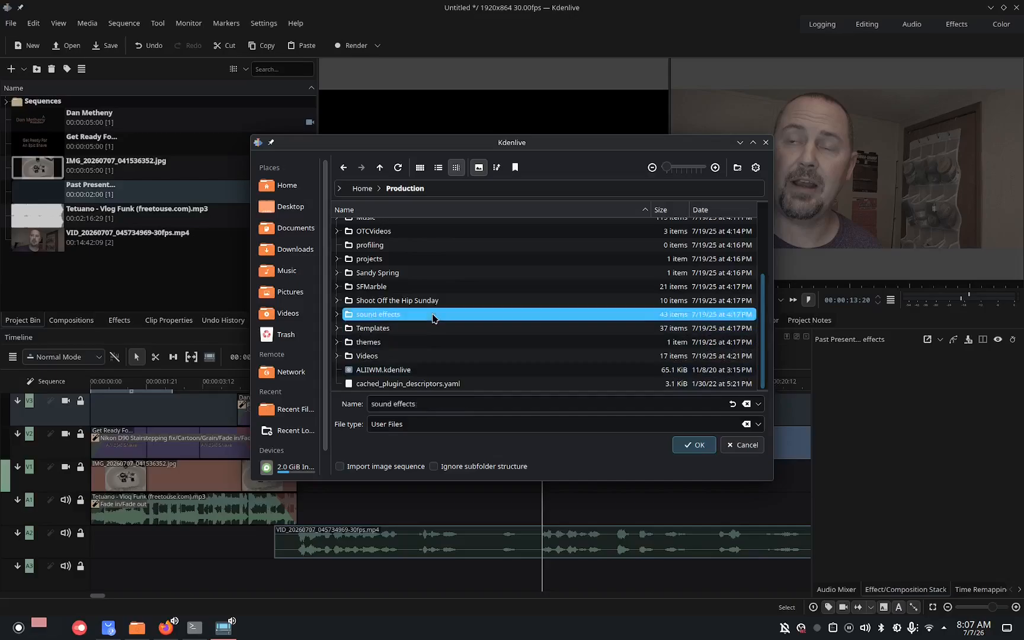
double_click(433, 316)
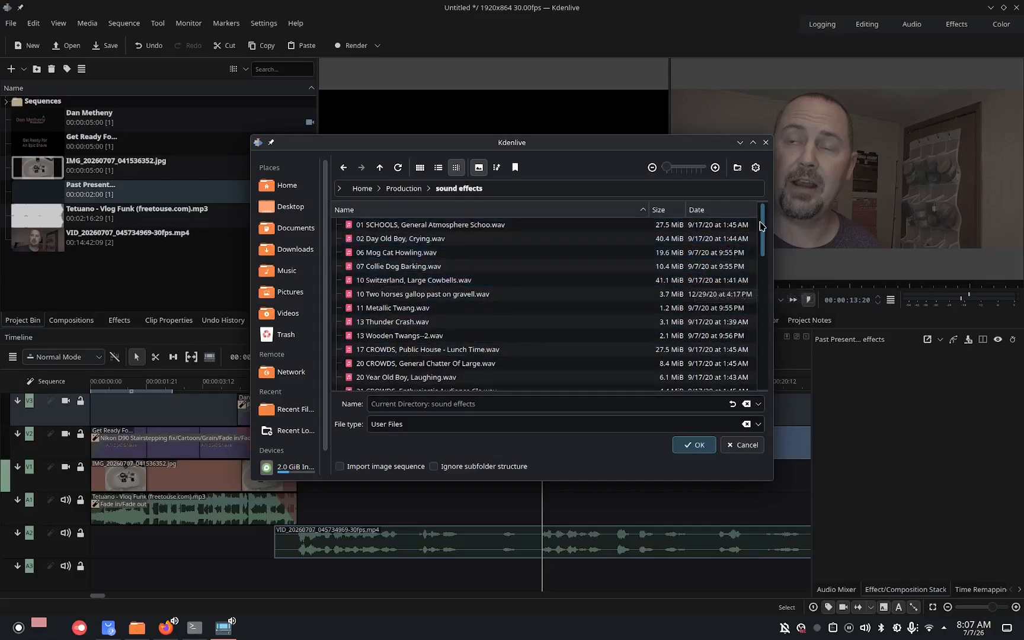
drag(762, 226, 766, 256)
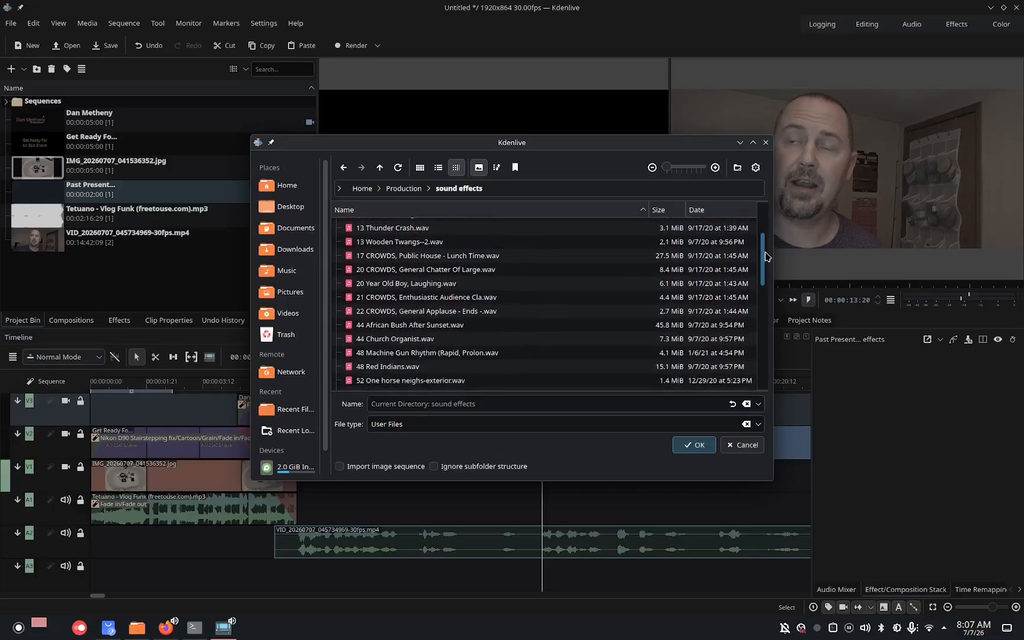
drag(766, 256, 764, 269)
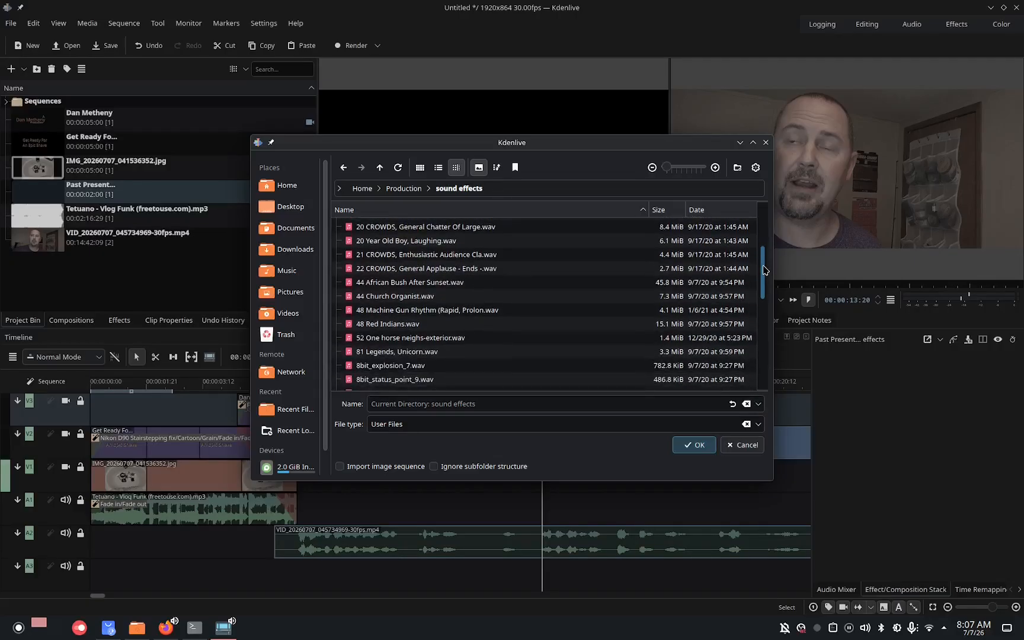
drag(764, 270, 764, 284)
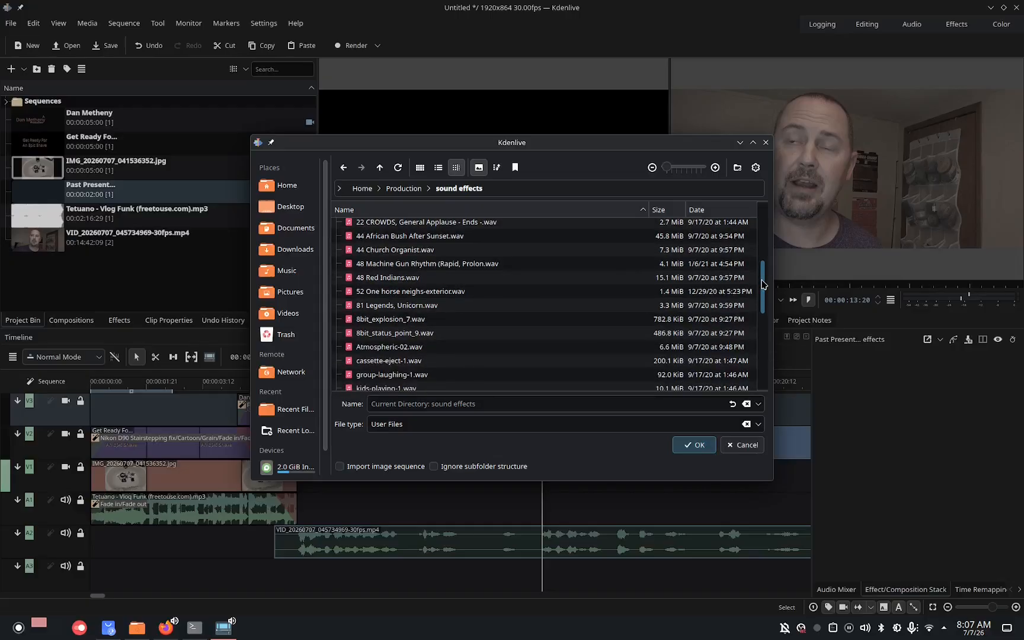
drag(763, 284, 764, 288)
double_click(444, 347)
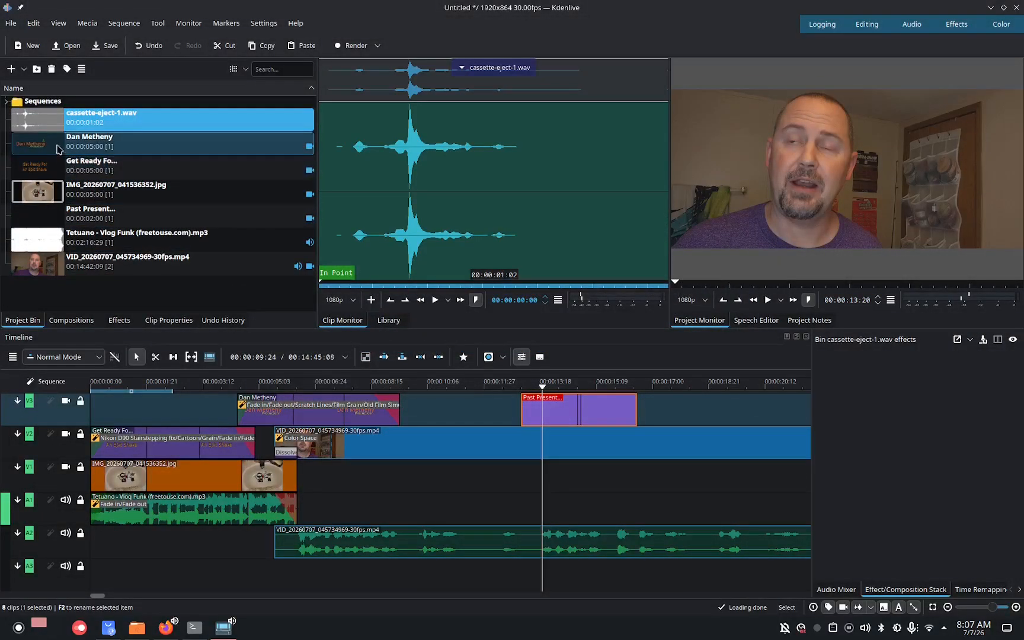
Place the cassette-eject-1.wav clip on the bottom audio track around 00:00:13:18.
drag(47, 122, 545, 565)
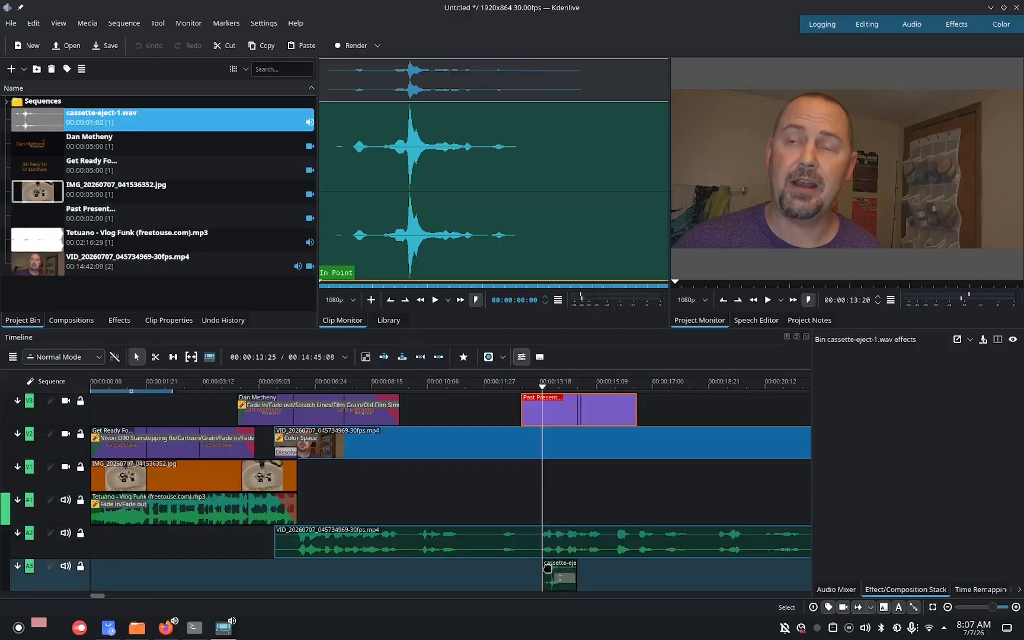
Play back the timeline from about 00:00:11 to review the intro with the sound effect.
drag(542, 395, 481, 399)
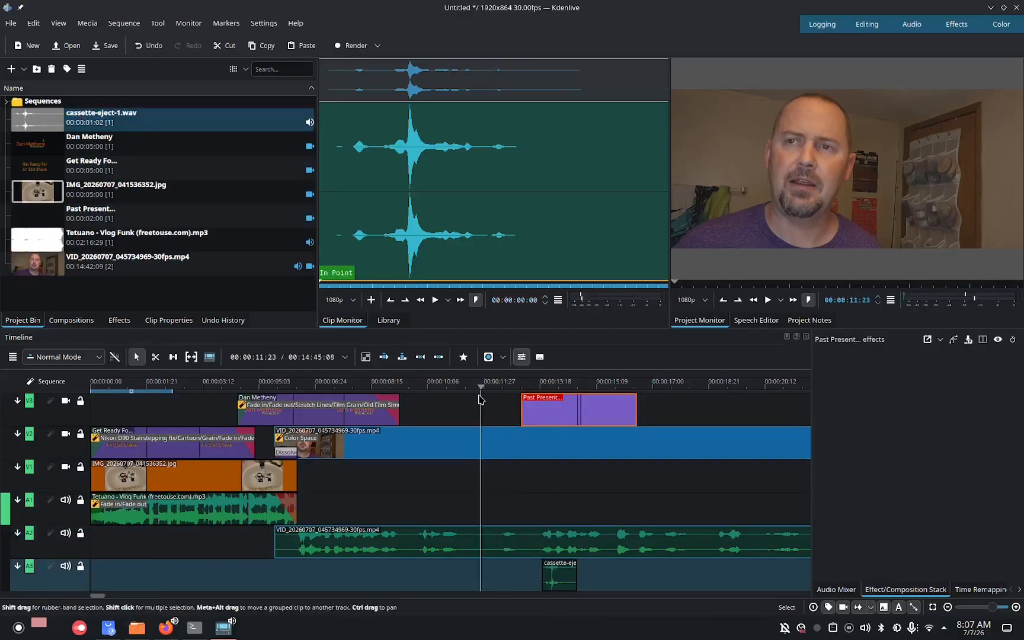
click(766, 303)
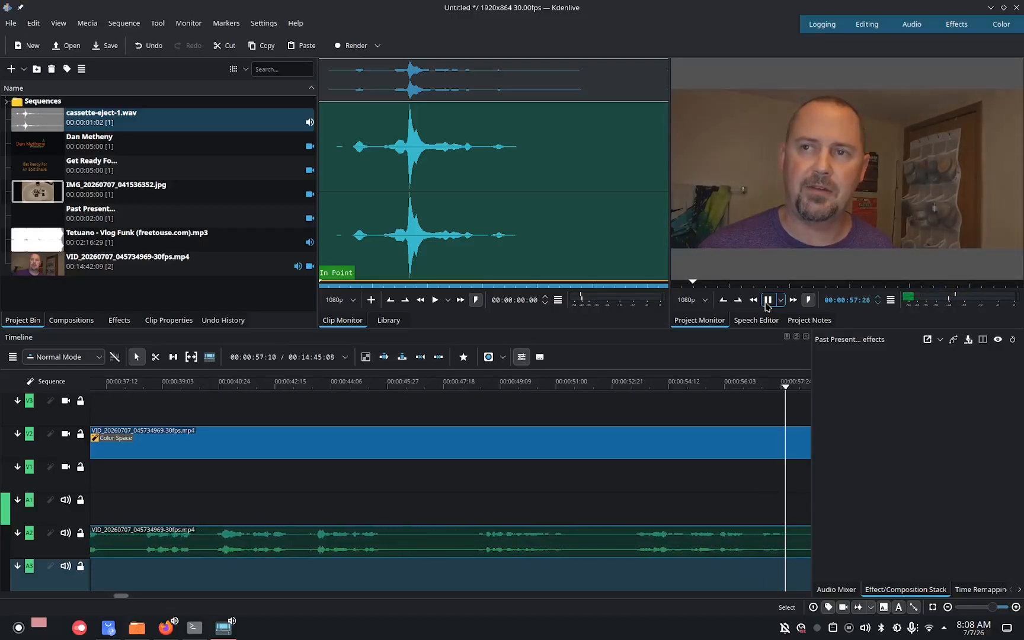
click(765, 304)
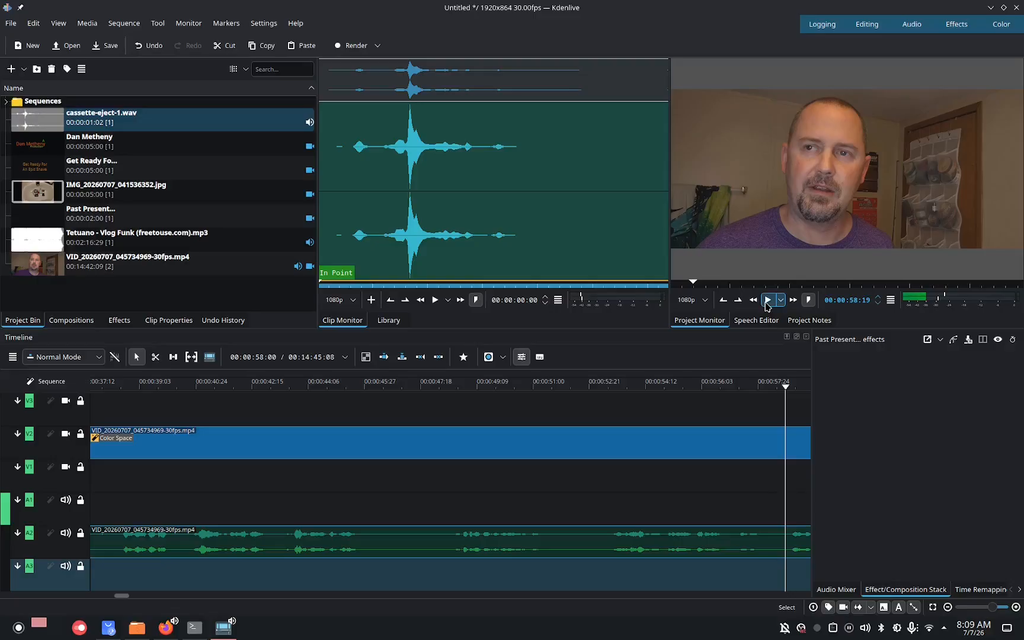
click(767, 305)
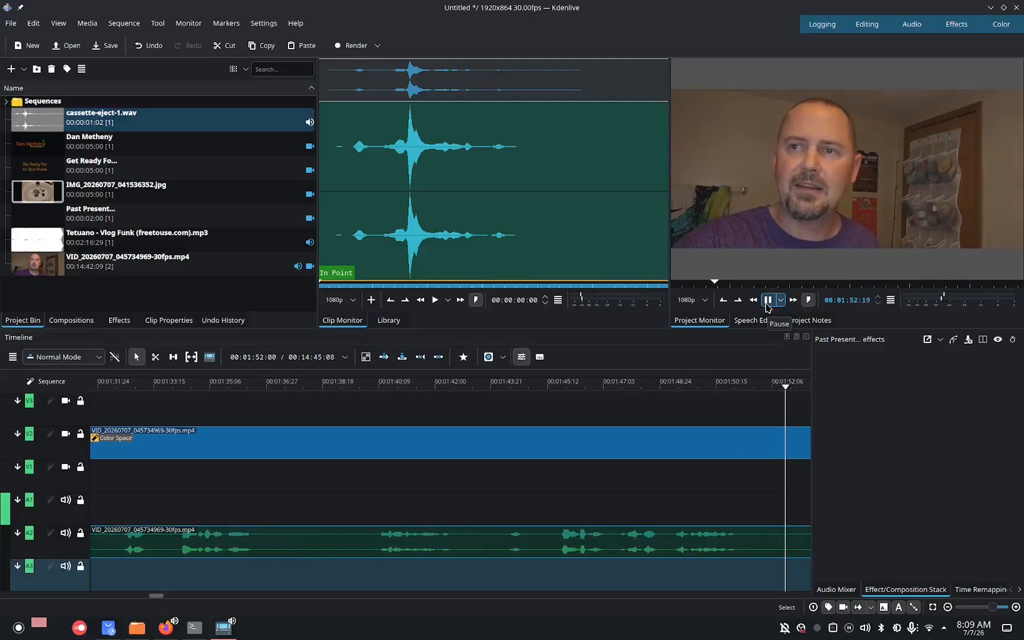
click(767, 300)
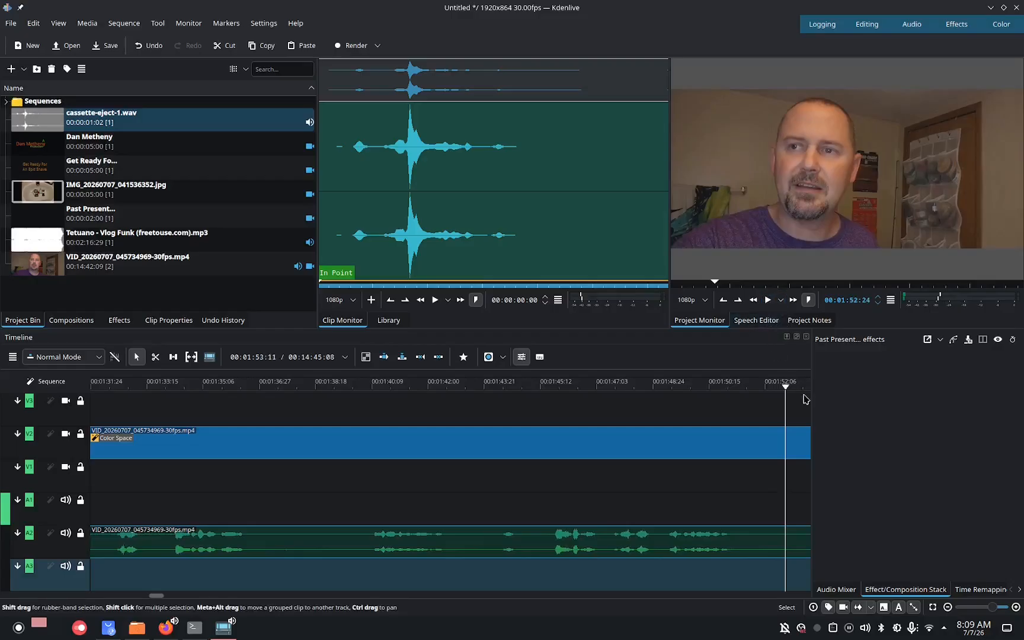
Split the webcam video clip at about 00:01:52:13 with the razor tool.
drag(786, 388, 772, 386)
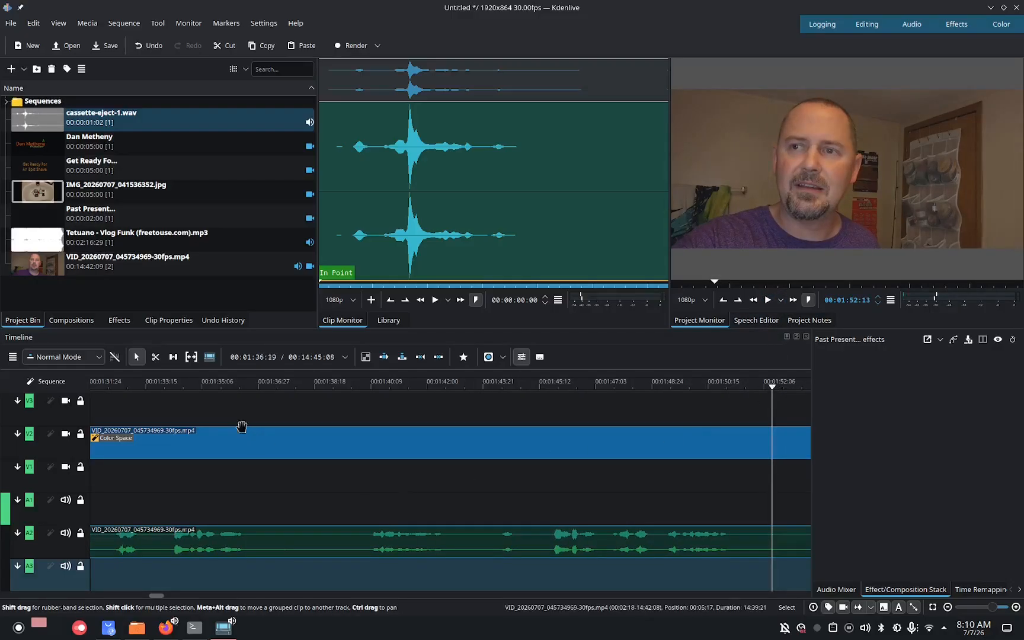
click(157, 358)
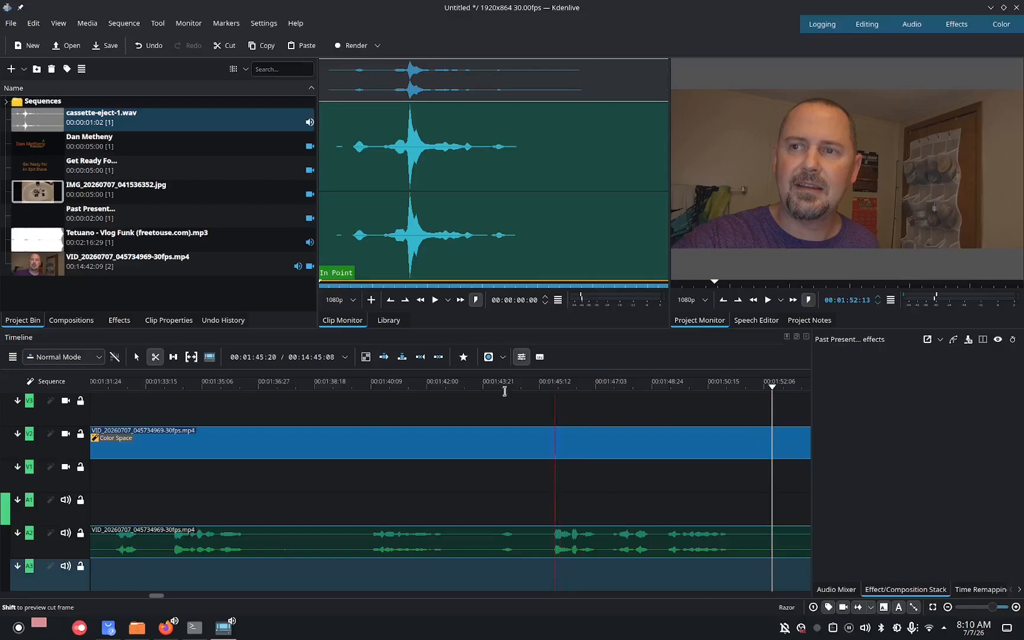
click(771, 441)
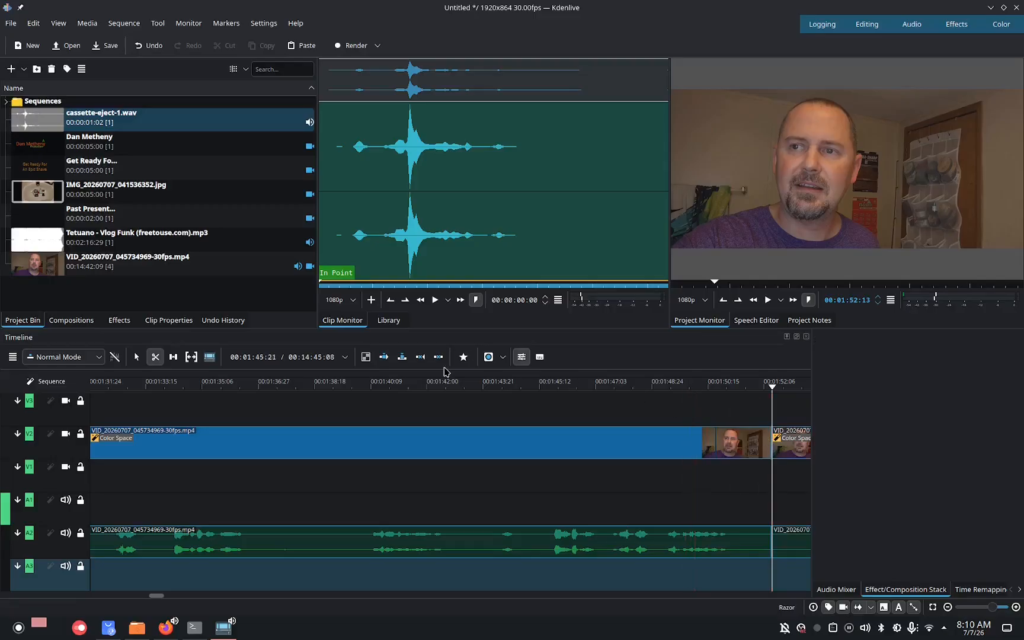
click(137, 357)
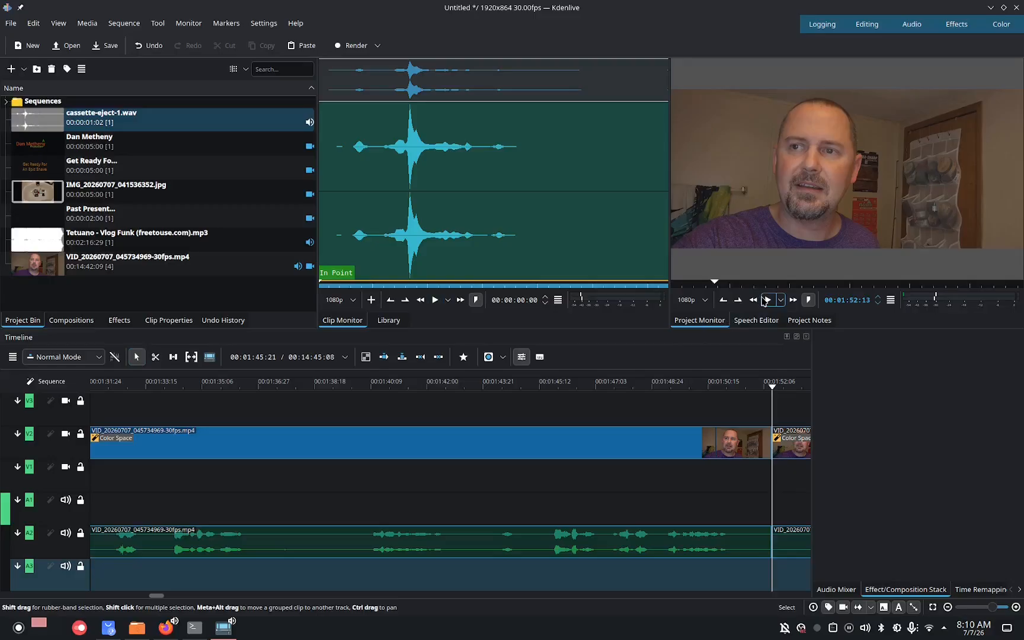
Make a second razor cut in the webcam clip at about 00:01:53:20.
click(764, 300)
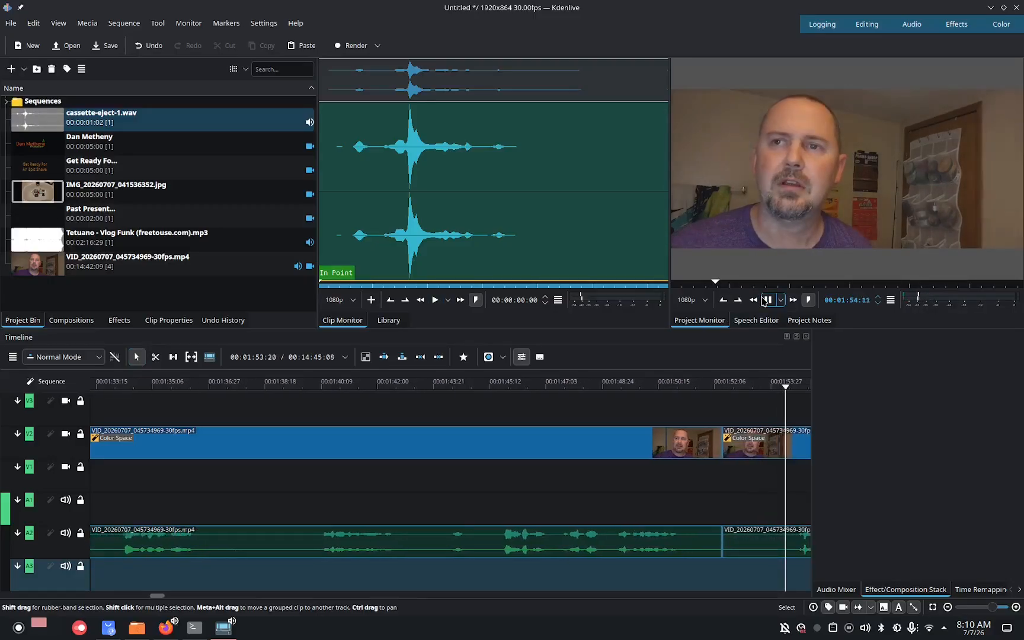
click(764, 300)
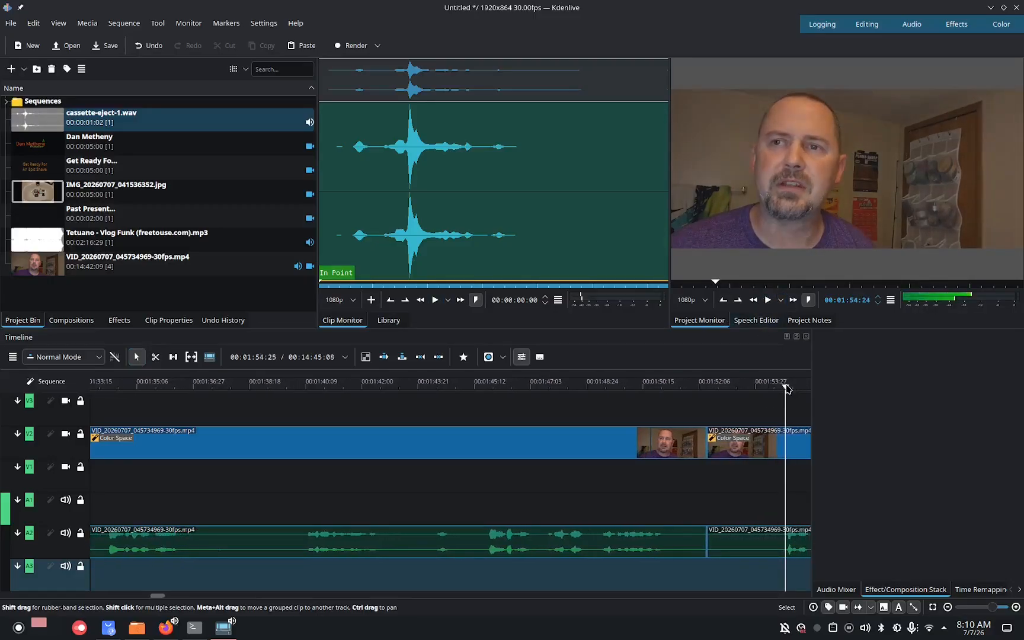
drag(786, 388, 748, 396)
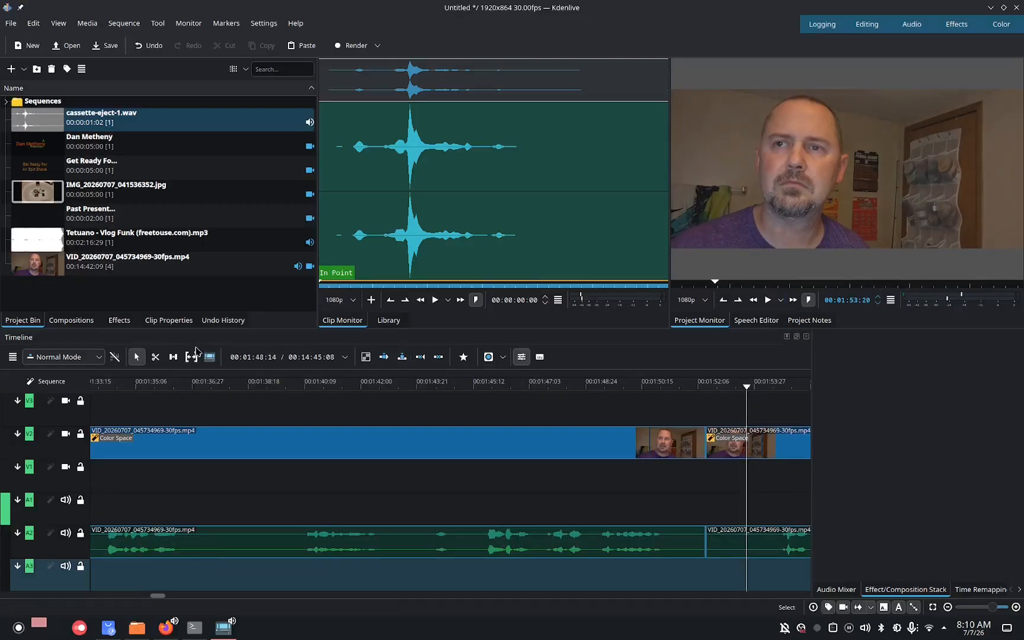
click(156, 356)
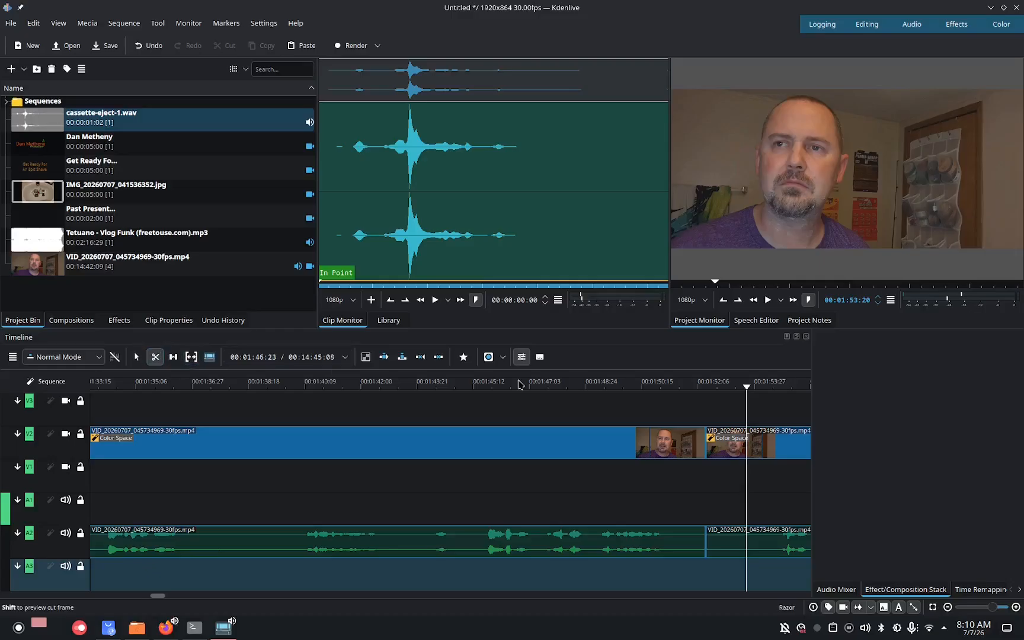
click(744, 445)
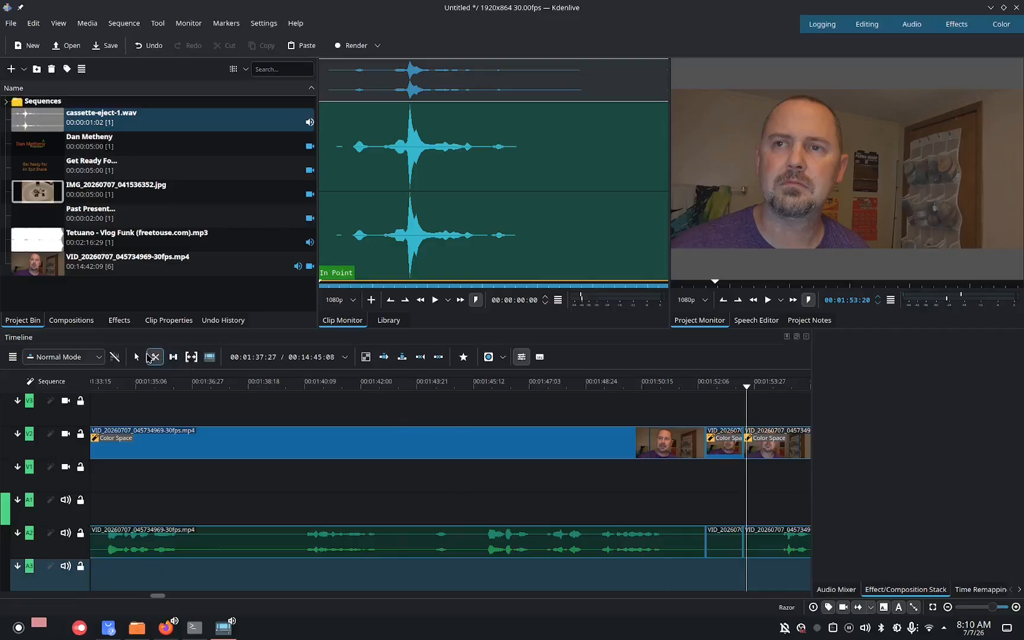
click(137, 356)
Delete the short webcam segment between the two cuts and move the following clip onto track V1, overlapping the previous clip.
click(717, 441)
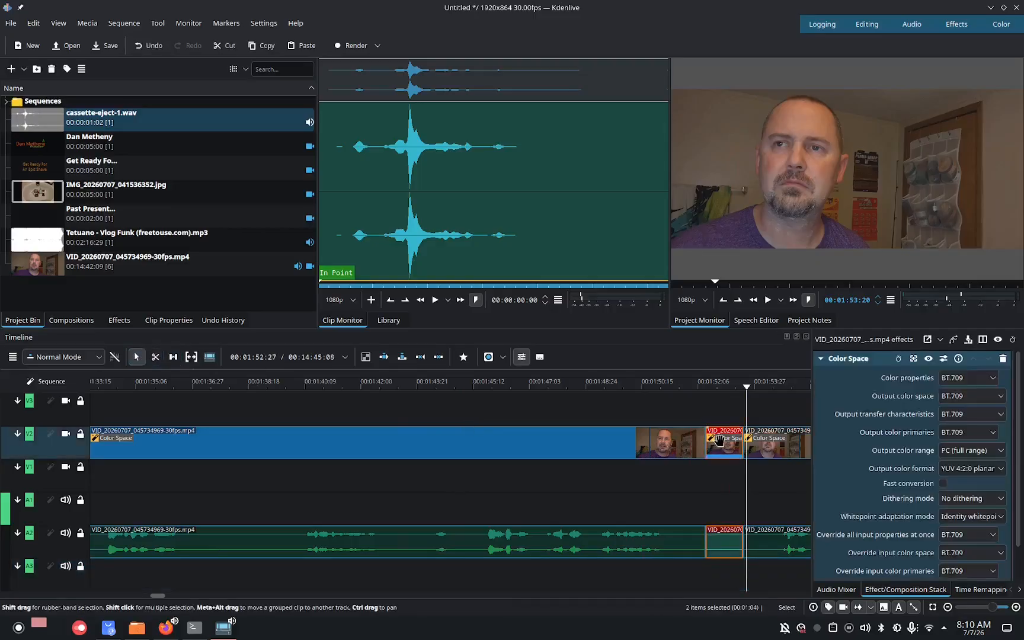
right_click(718, 438)
click(770, 261)
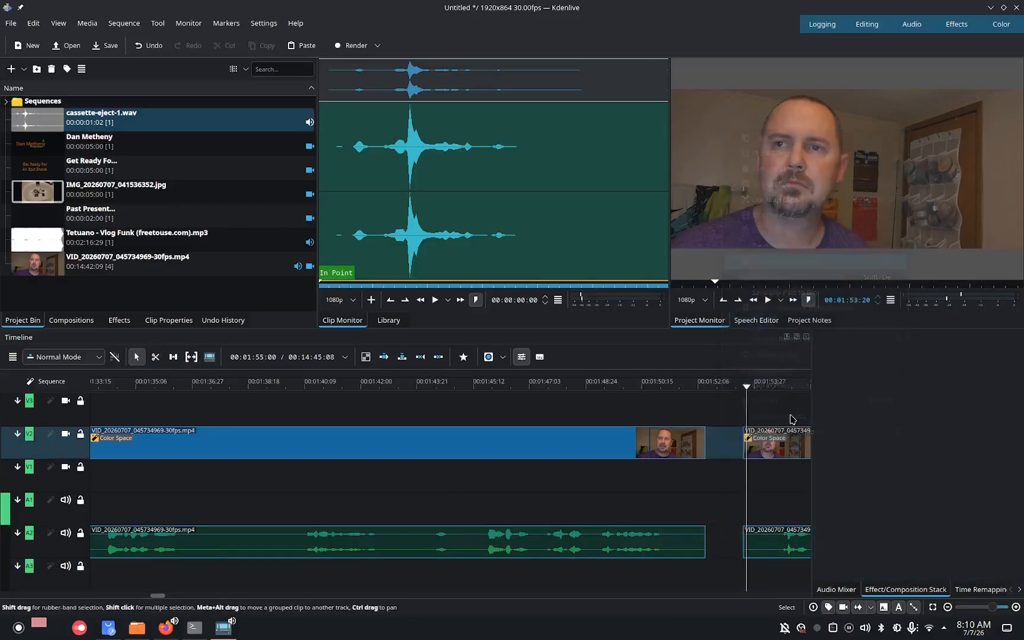
drag(787, 451, 722, 485)
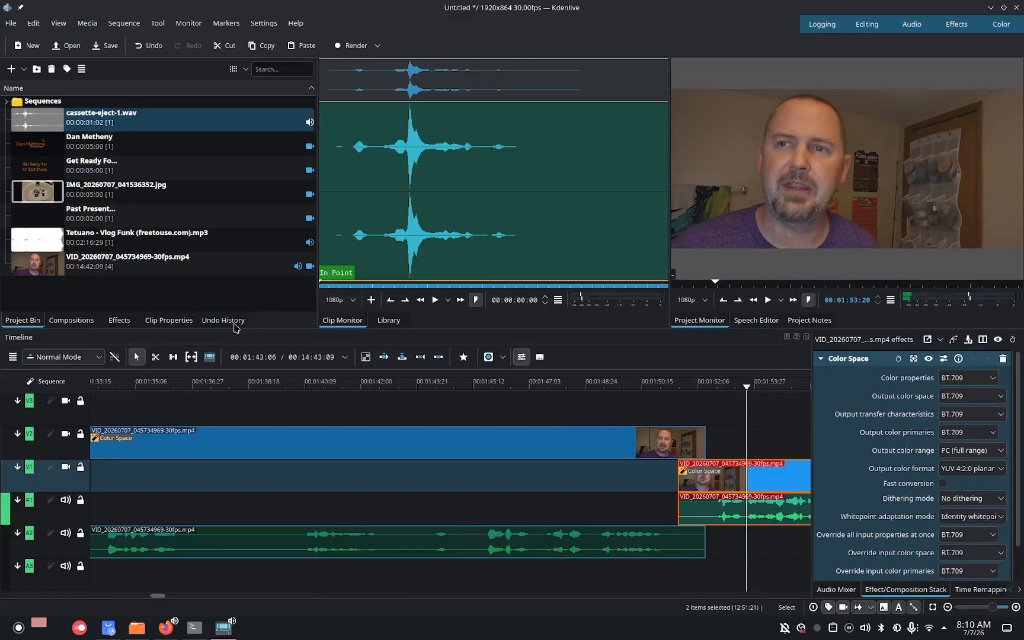
Add a Dissolve composition over the overlap of the two webcam clips and set its luma map to Checkerboard Small.
click(75, 321)
drag(45, 269, 650, 444)
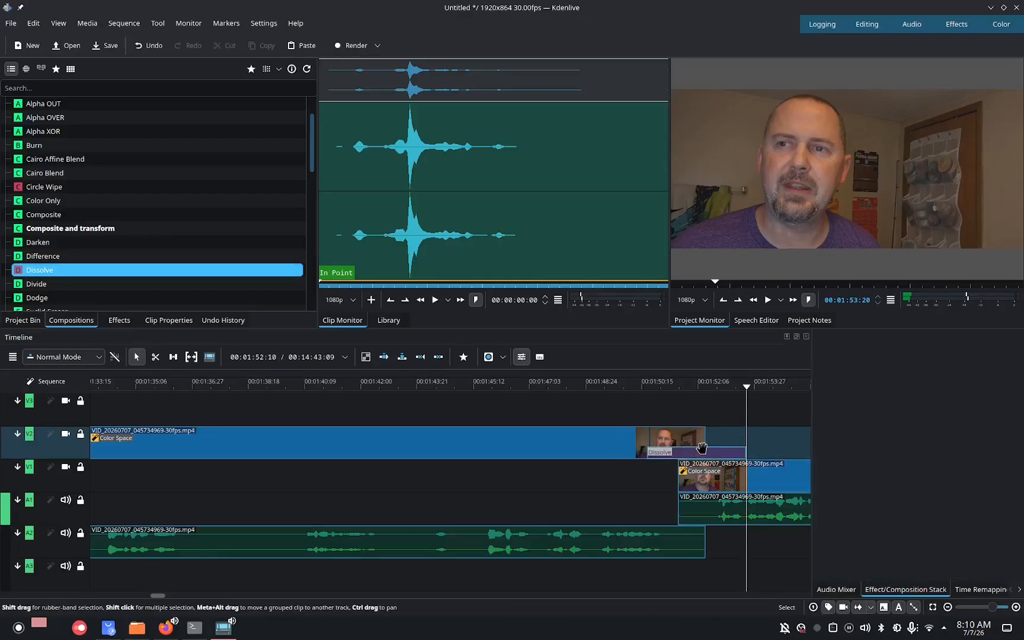
click(708, 454)
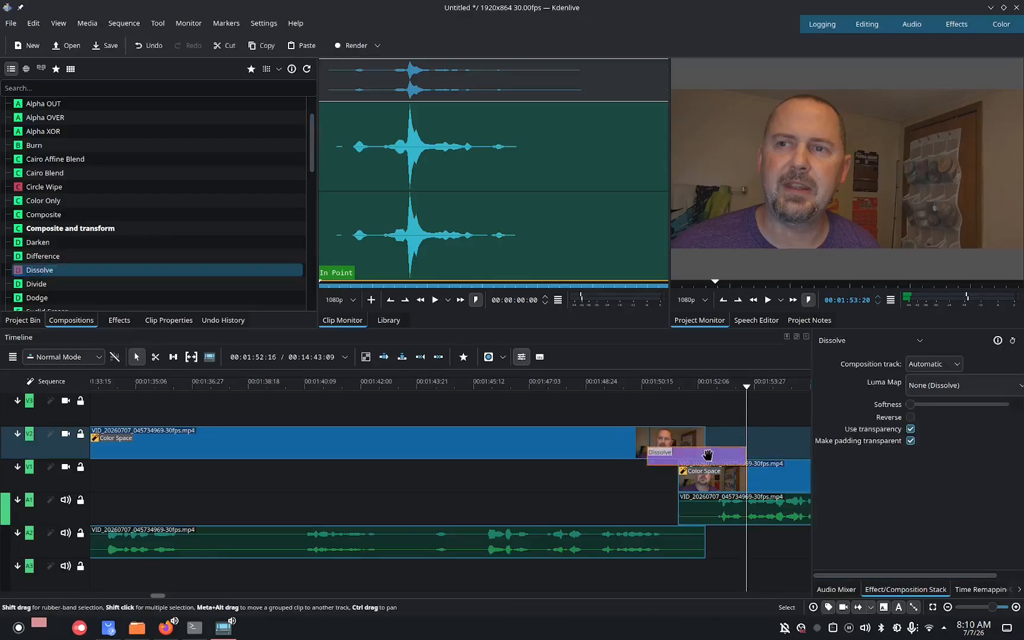
click(970, 385)
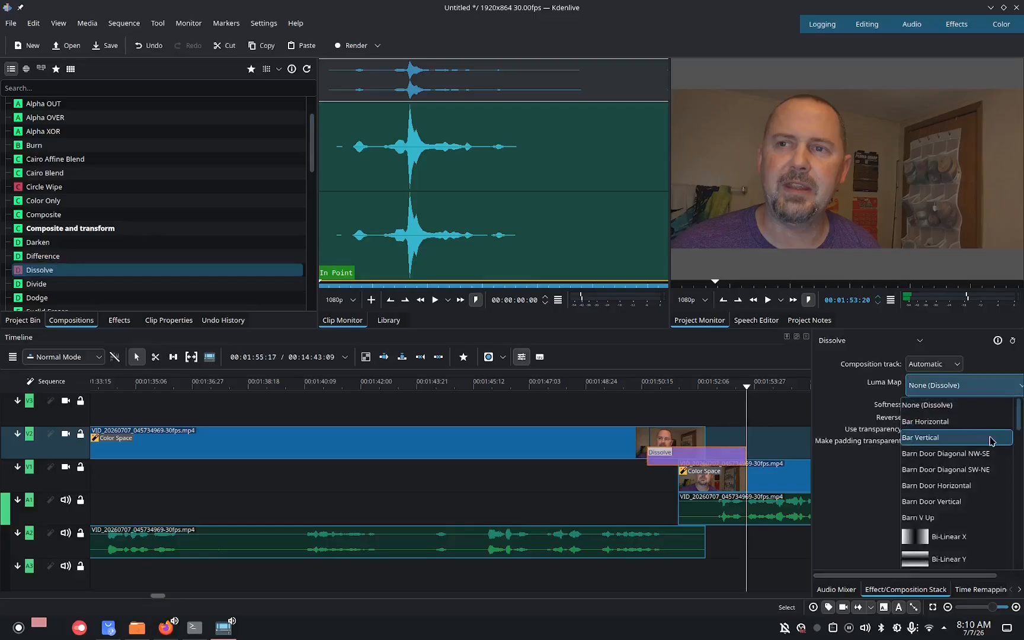
scroll(1017, 422, down, 5)
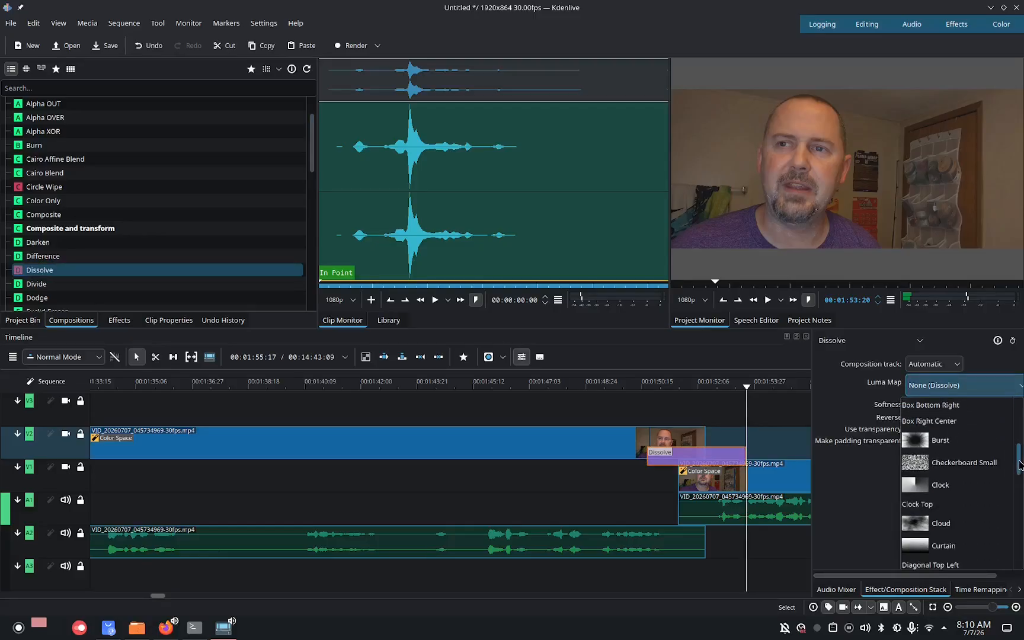
click(963, 462)
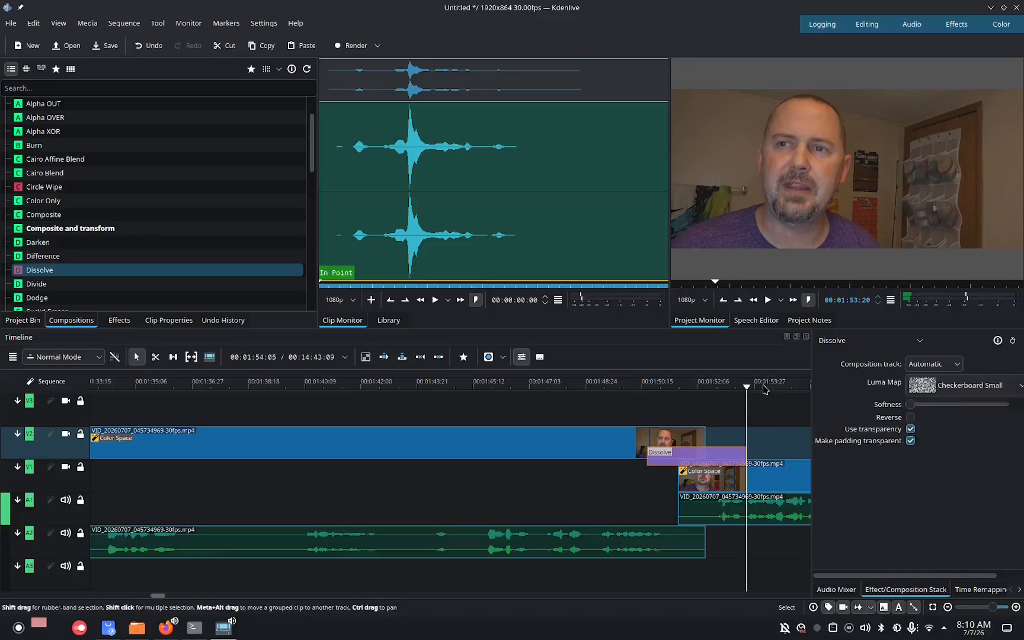
Play back the timeline from about 00:01:49 to review the checkerboard transition.
drag(750, 389, 613, 386)
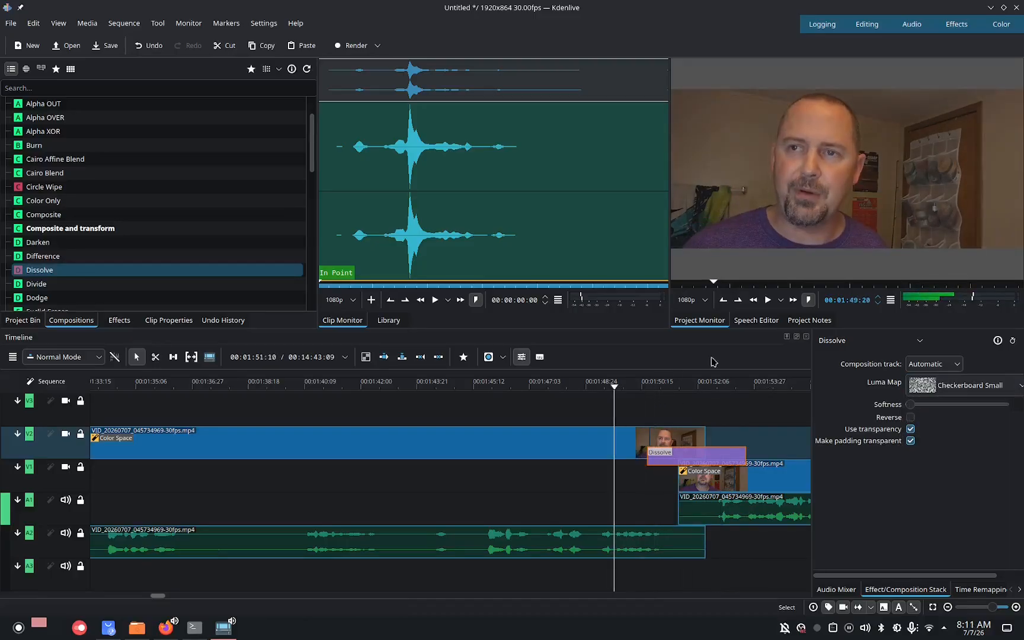
click(766, 302)
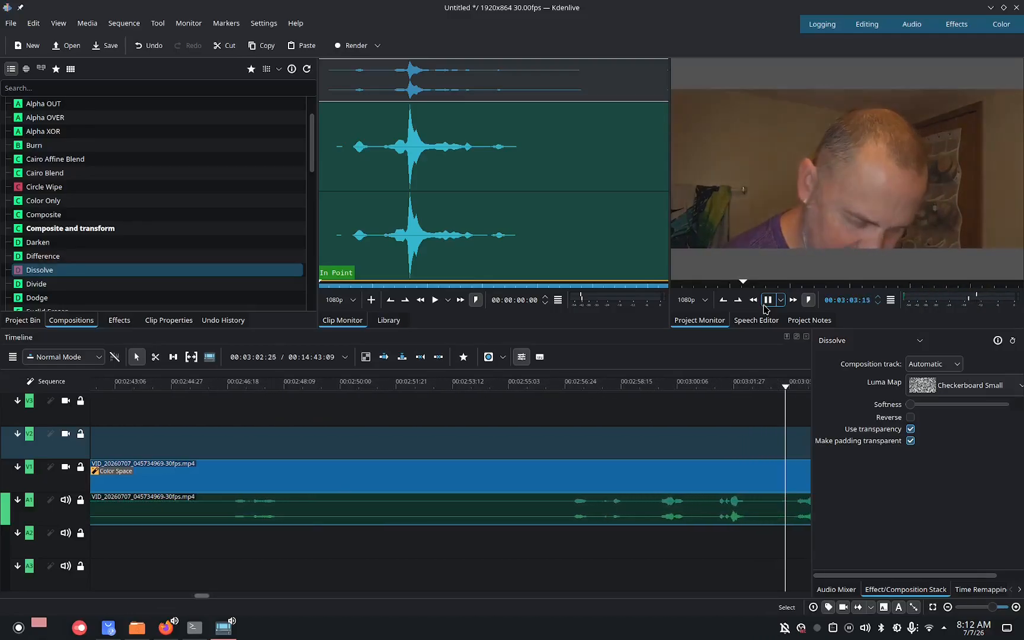
click(765, 302)
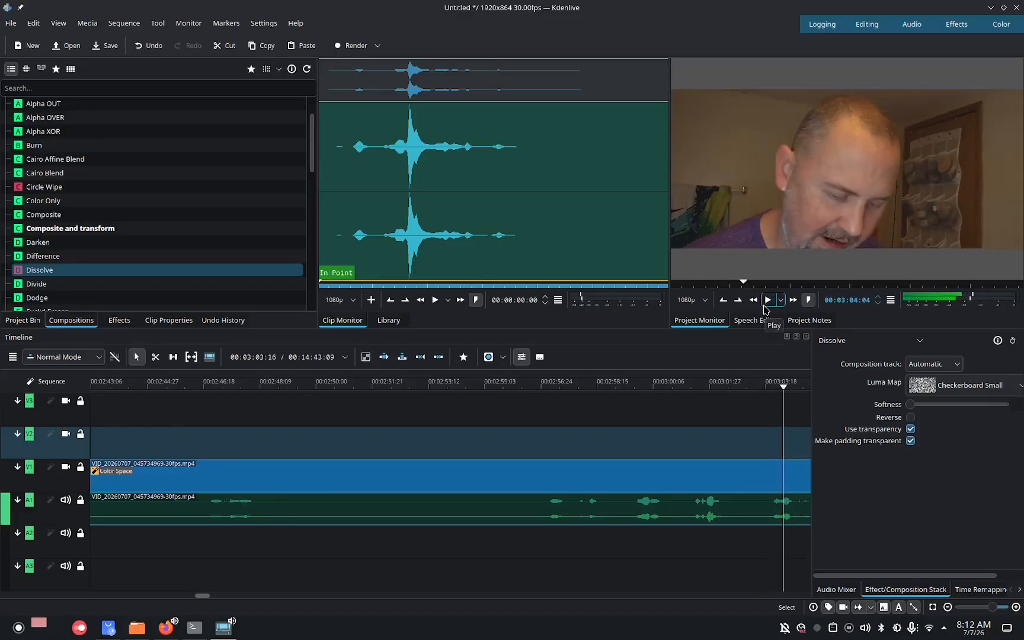
Play on to about 00:08:01 and split the webcam clip on track V1 there with the razor tool.
click(764, 305)
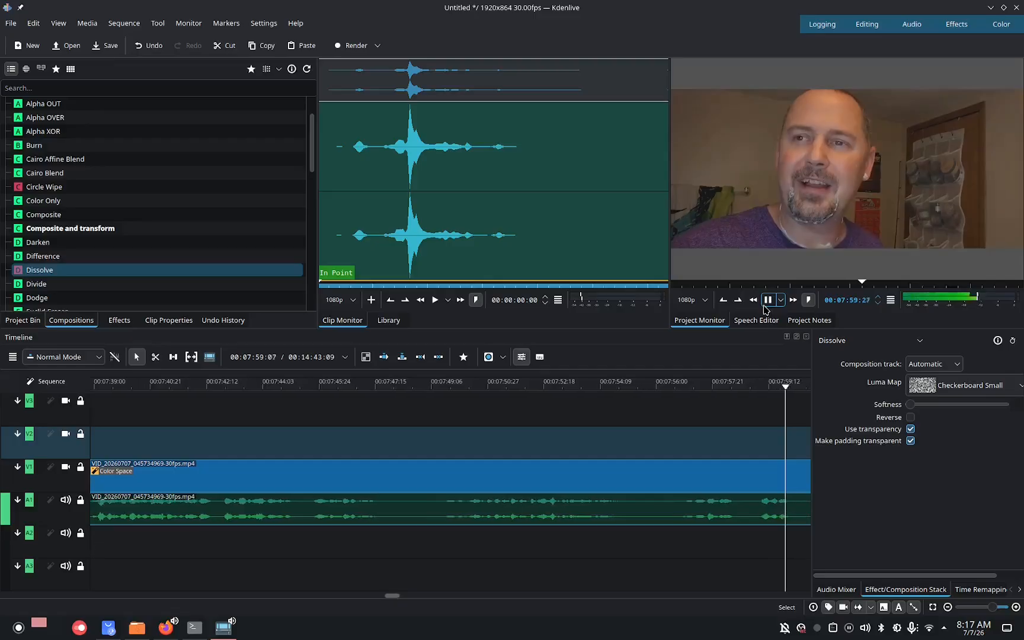
click(768, 301)
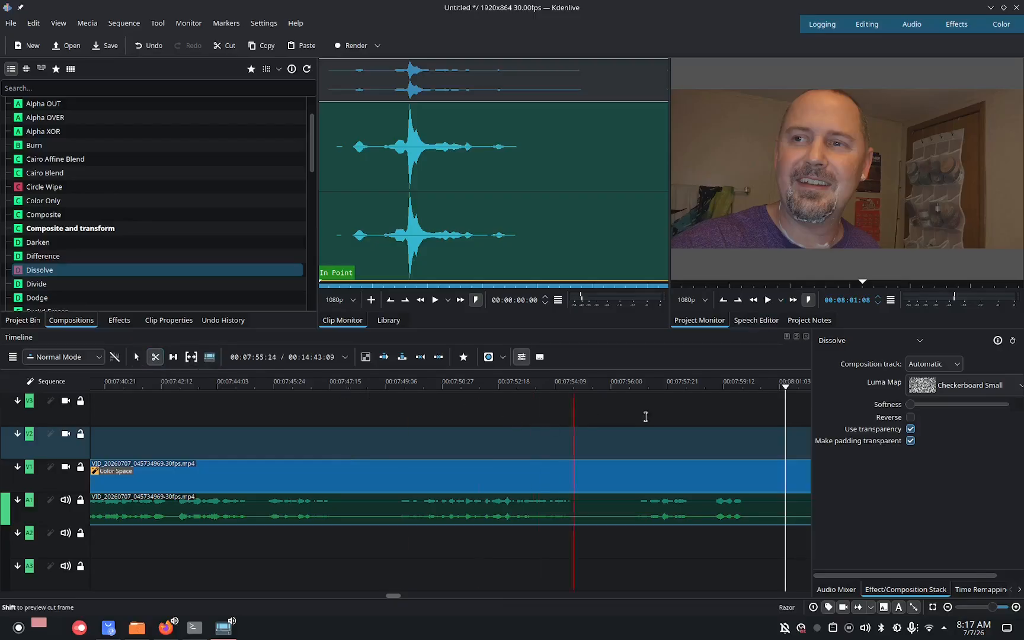
click(772, 476)
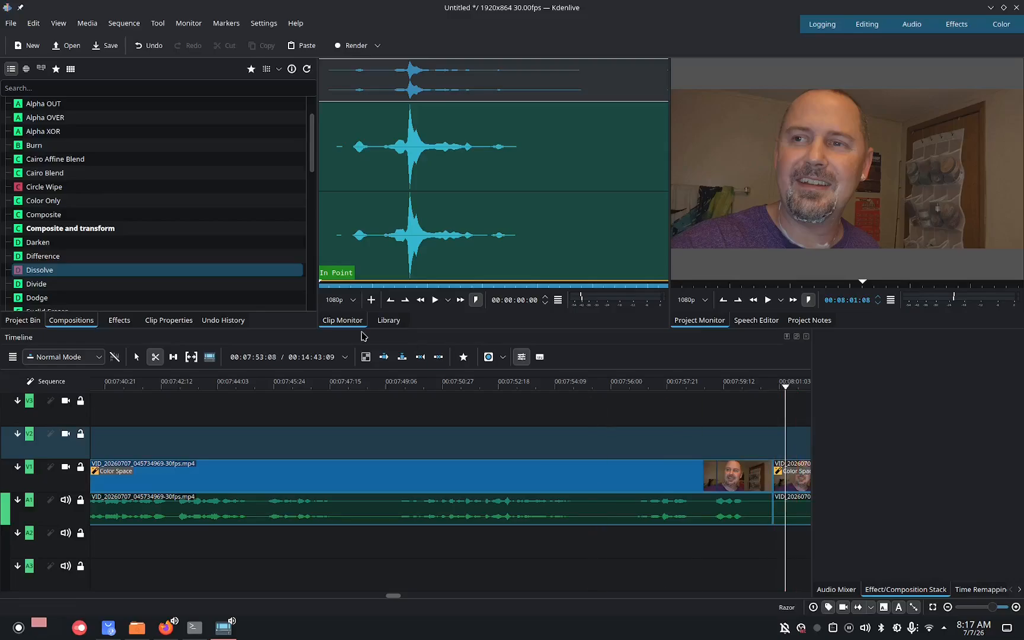
Play forward to about 00:08:04 and make a second razor cut in the webcam clip.
click(142, 359)
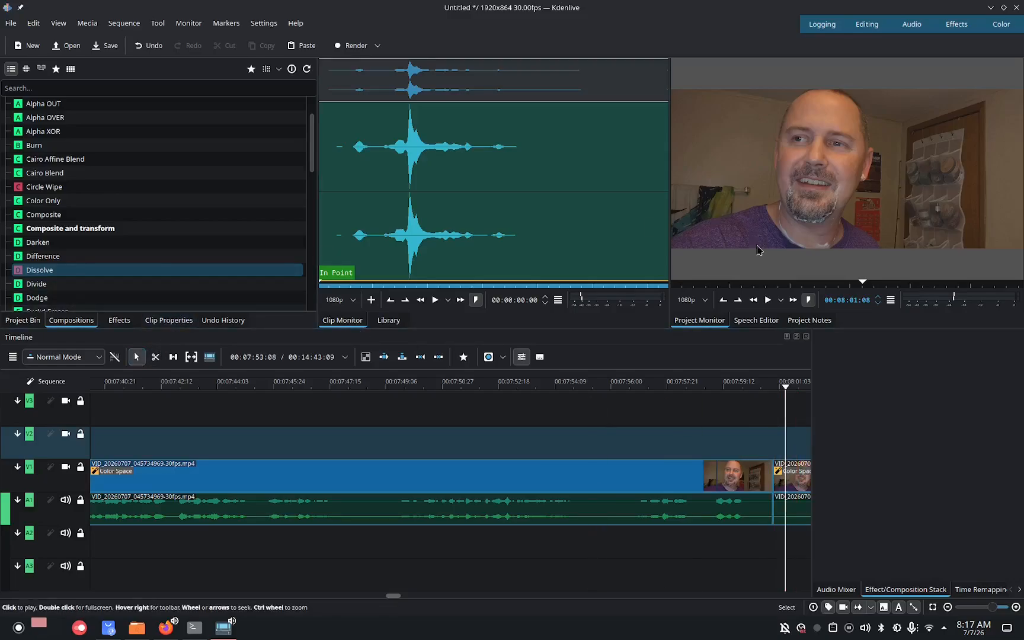
click(768, 299)
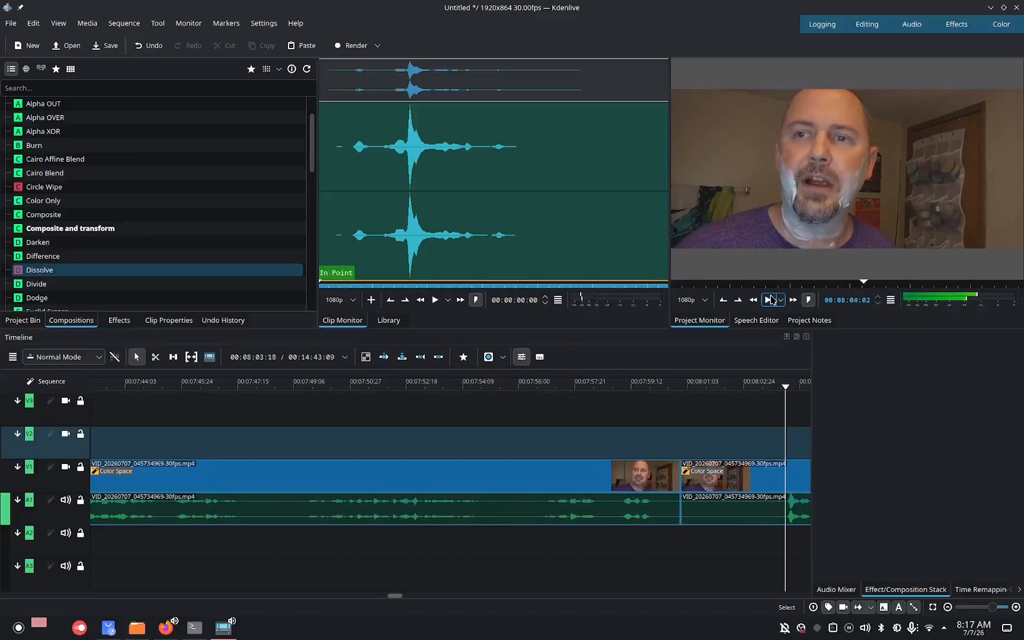
click(770, 300)
key(x)
click(758, 490)
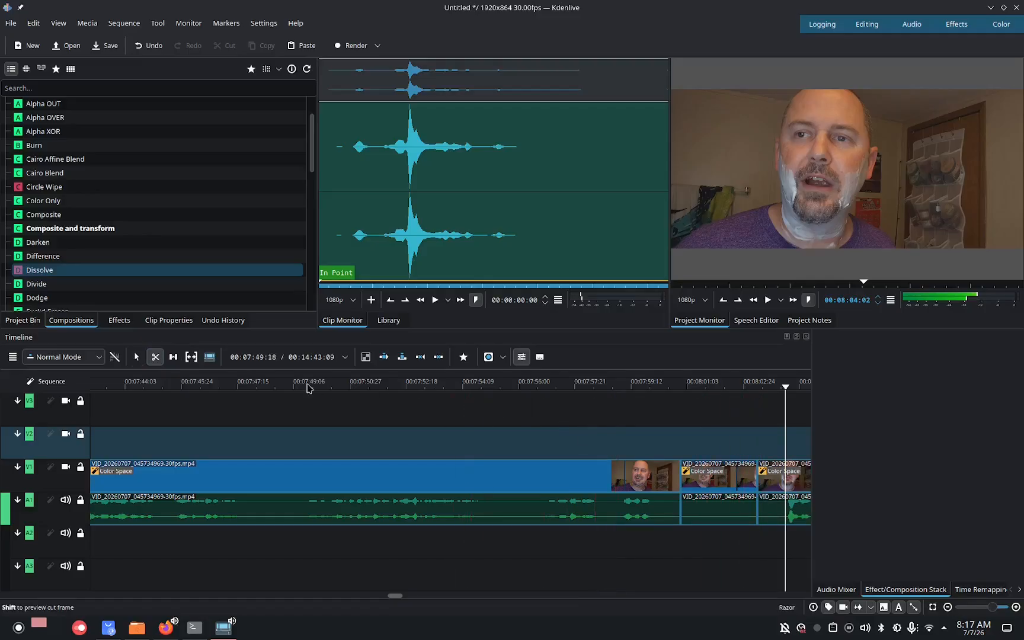
Delete the short webcam segment between the two cuts and move the following clip onto track V2, overlapping the previous clip.
click(138, 357)
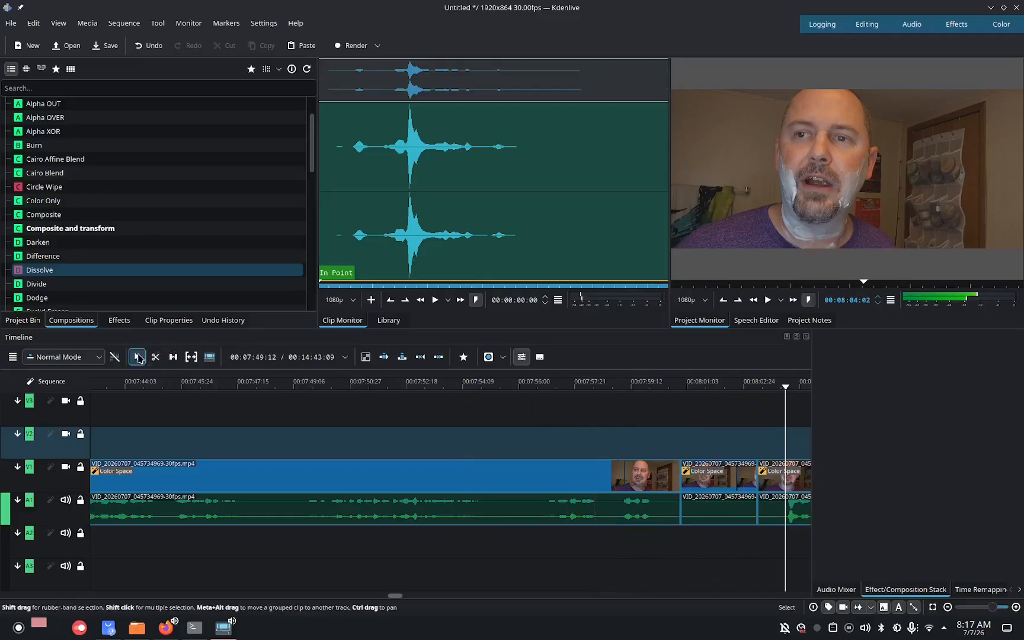
right_click(721, 477)
click(782, 301)
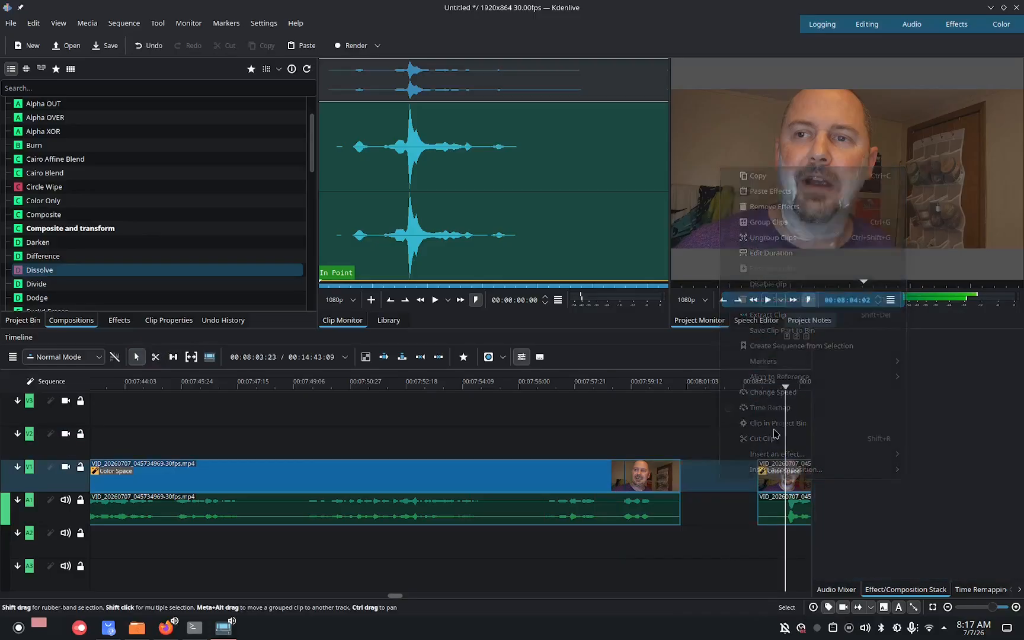
drag(777, 475, 685, 445)
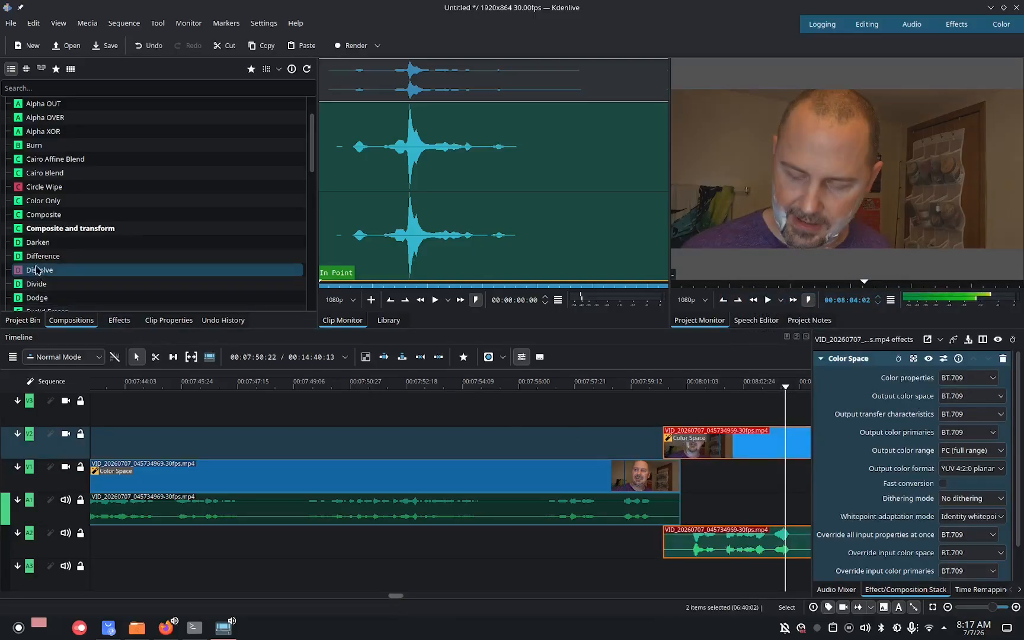
Add a Dissolve composition at the new clip overlap and set its luma map to Box Bottom Right.
drag(36, 269, 671, 456)
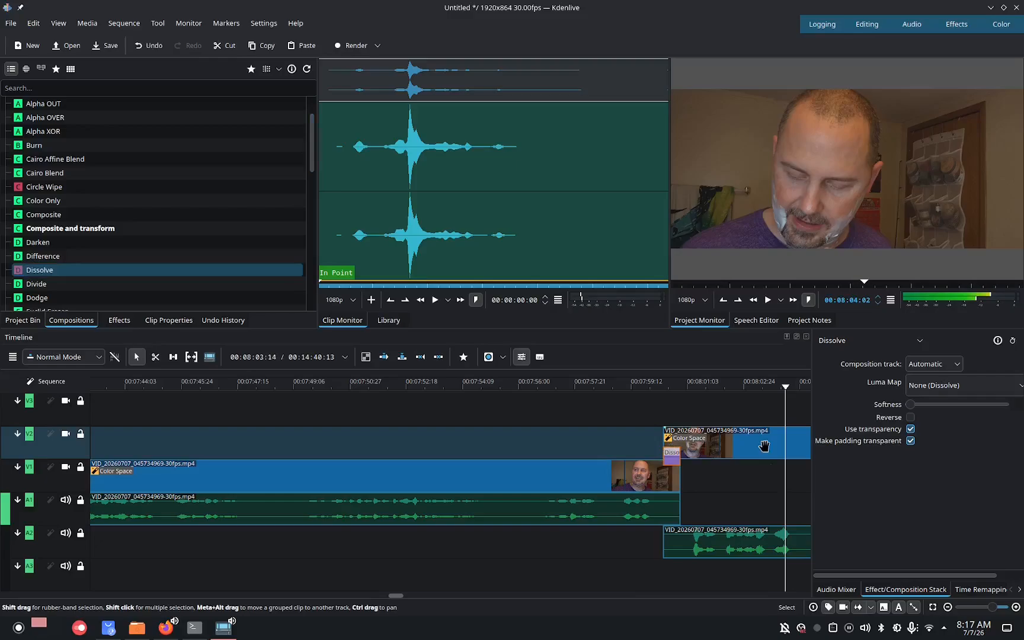
click(915, 390)
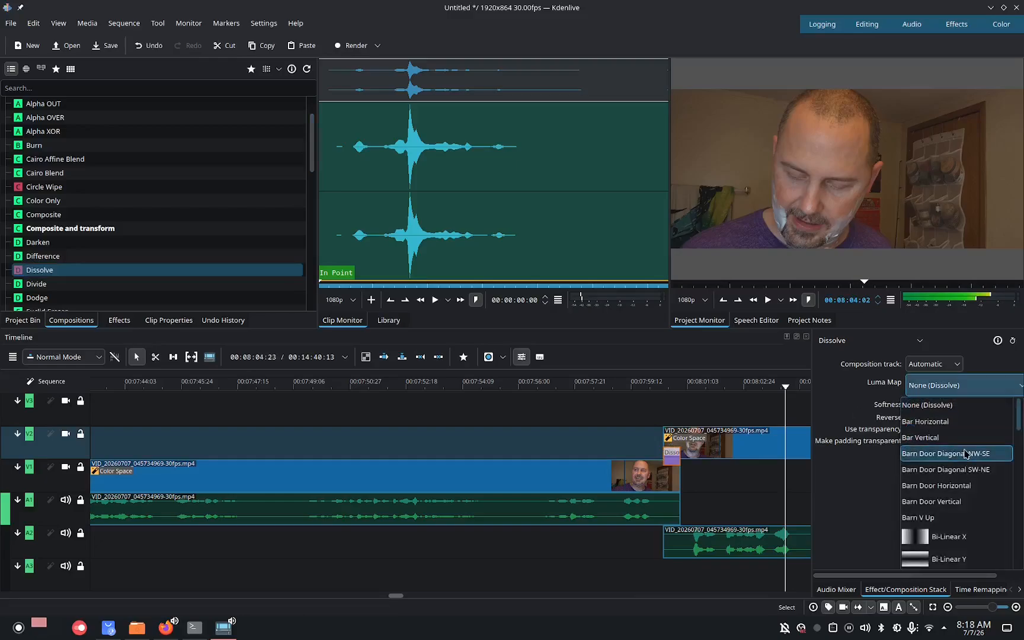
drag(1020, 431, 1021, 454)
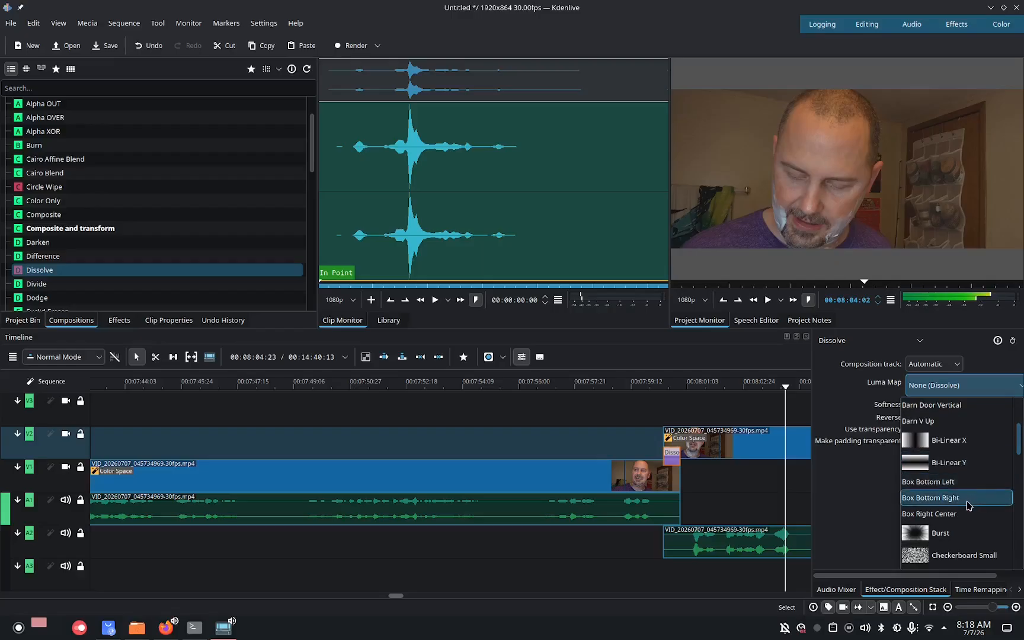
click(968, 505)
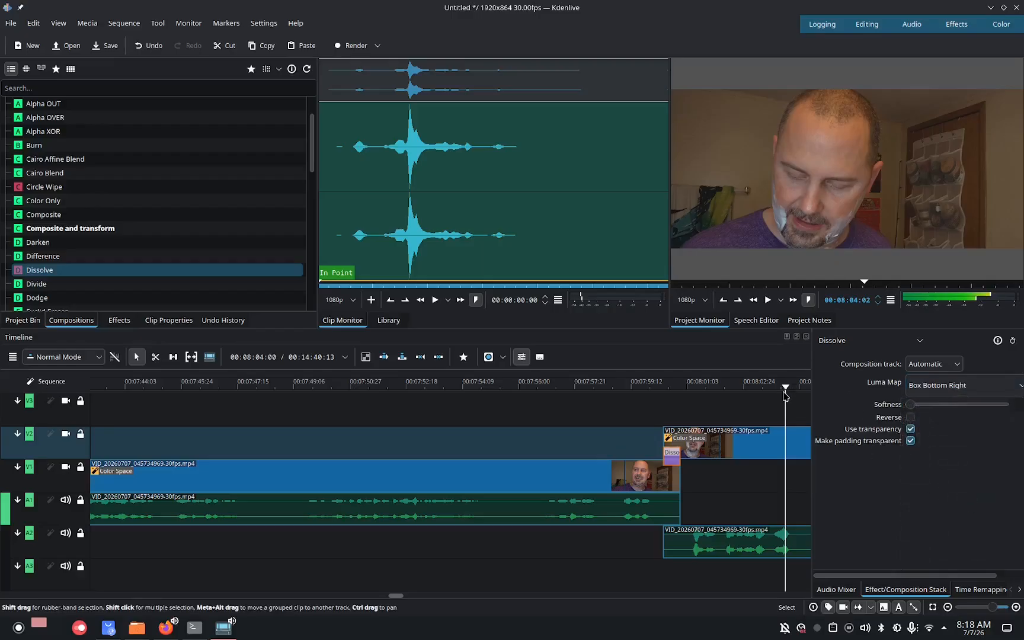
Play back the timeline from about 00:07:50 to review the new transition.
drag(785, 388, 597, 386)
click(767, 300)
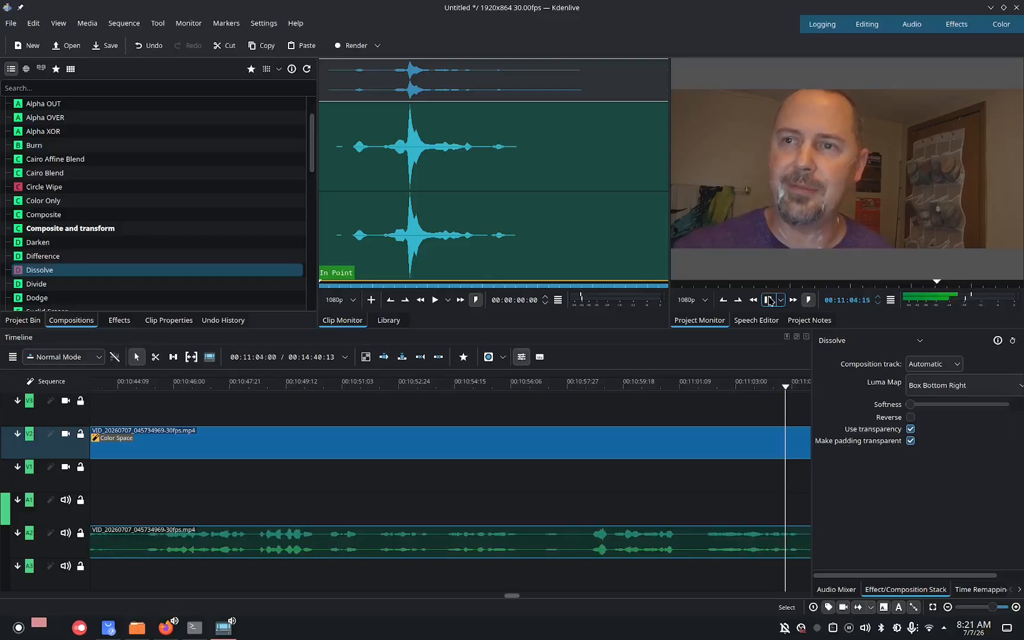
click(769, 300)
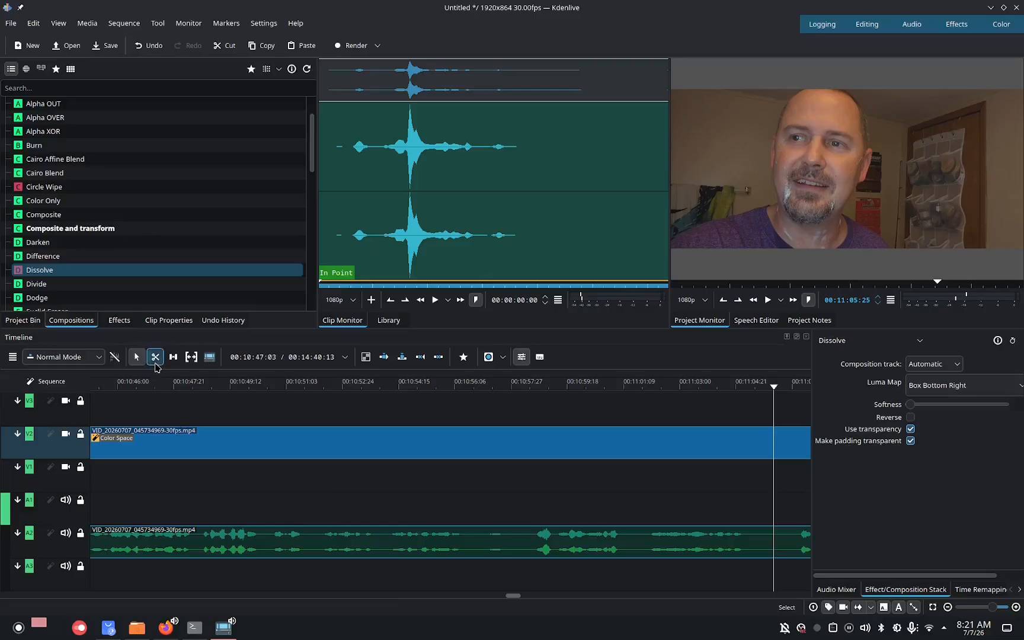
Split the webcam clip on V2 at about 00:11:05:25 and move the part after the cut onto track V1, overlapping the previous clip.
click(155, 357)
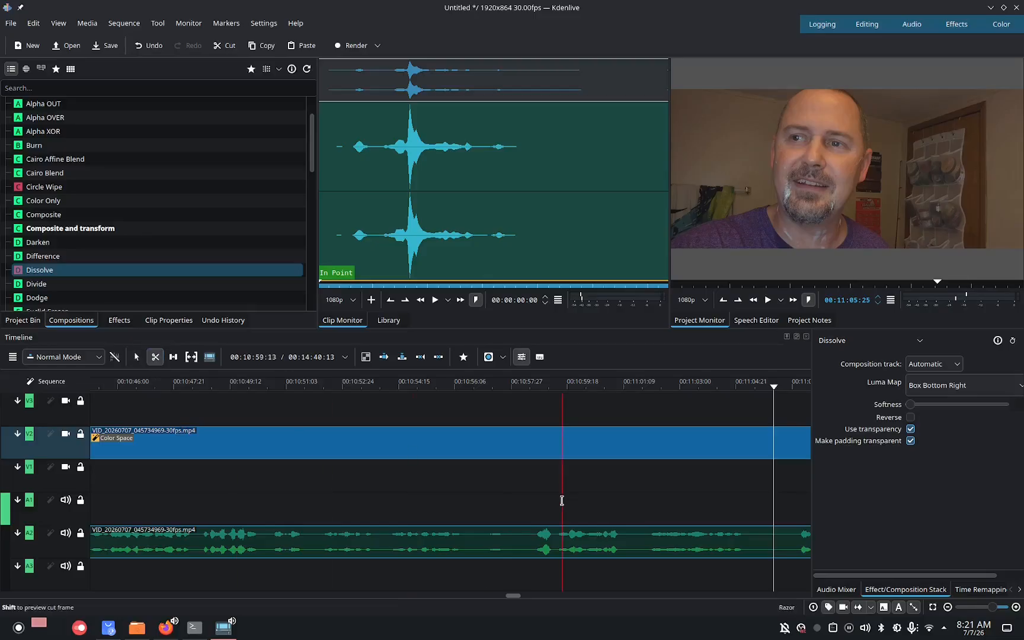
click(772, 439)
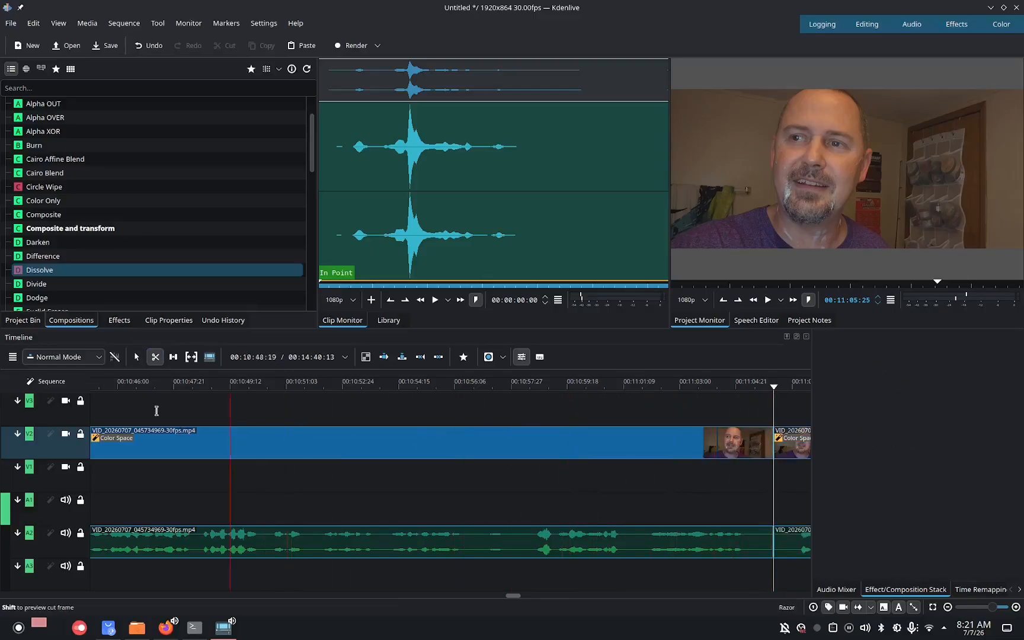
click(136, 356)
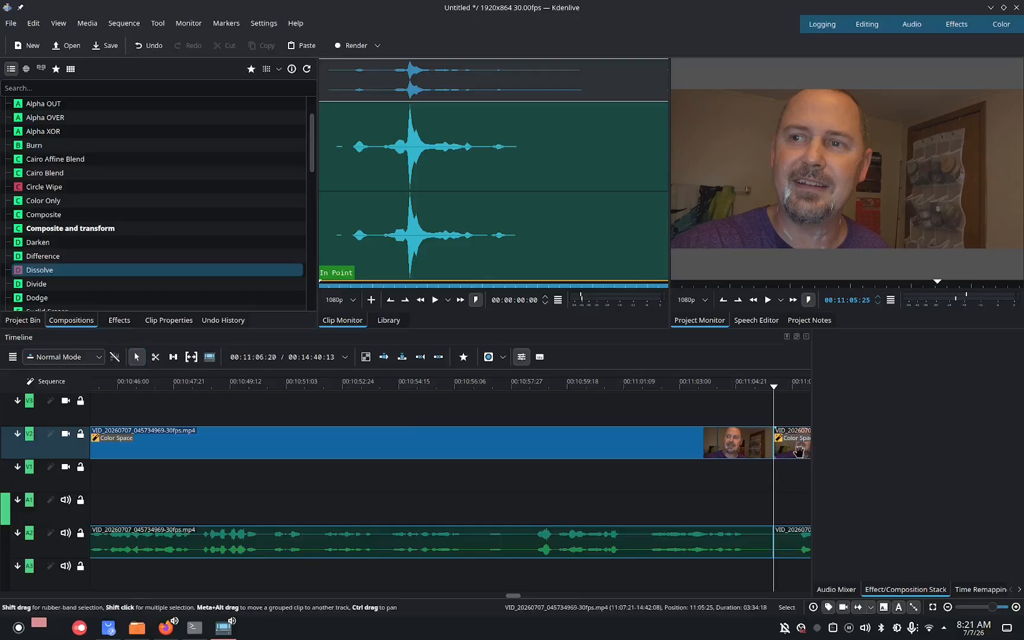
drag(799, 451, 762, 484)
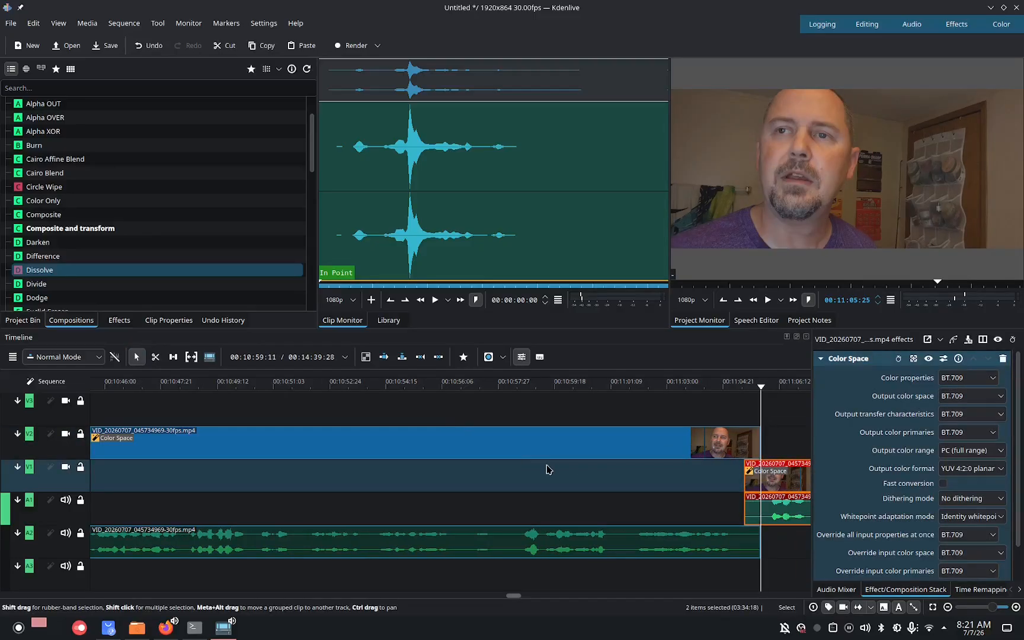
Add a Dissolve composition over this overlap and set its luma map to Spiral.
drag(41, 270, 698, 439)
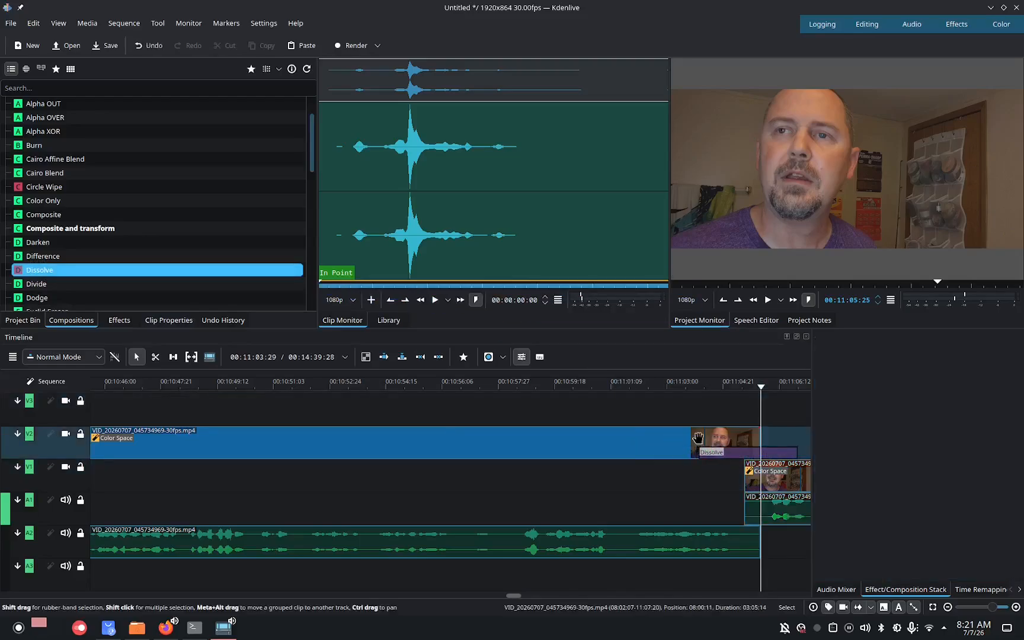
click(748, 443)
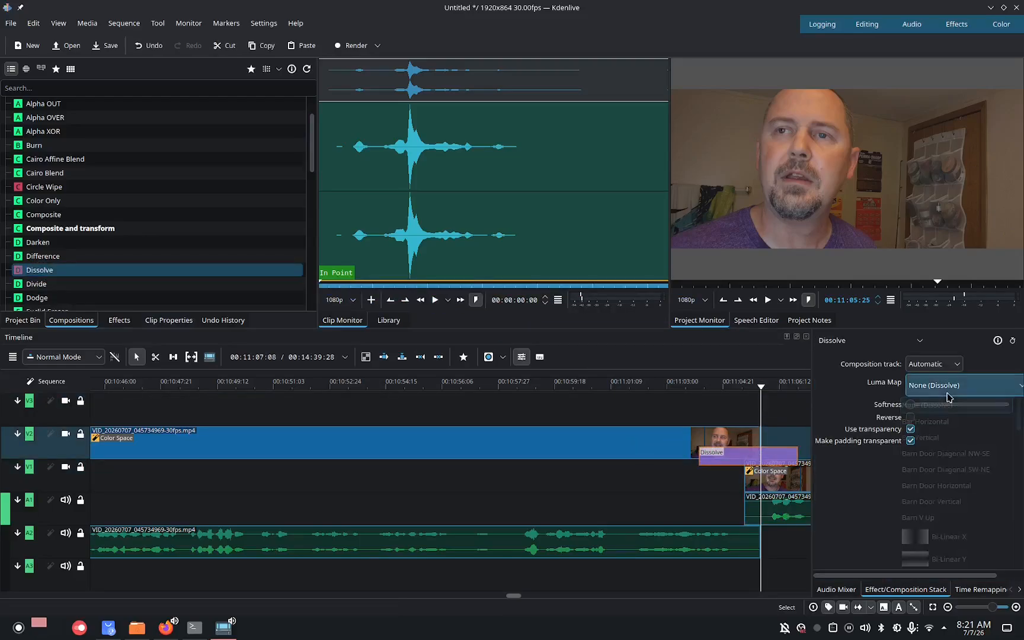
click(971, 385)
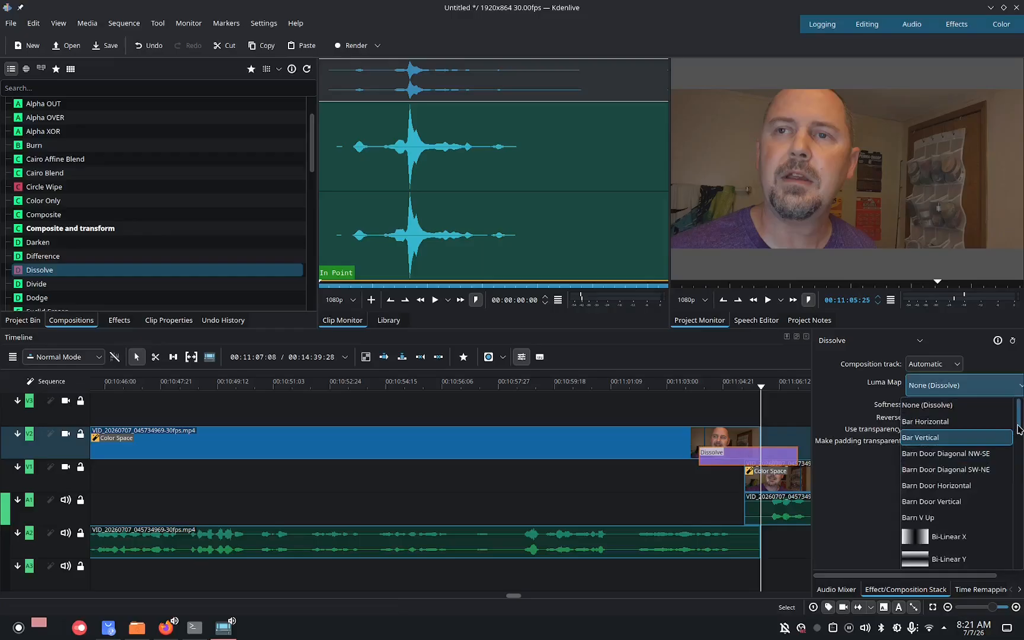
drag(1019, 429, 1020, 539)
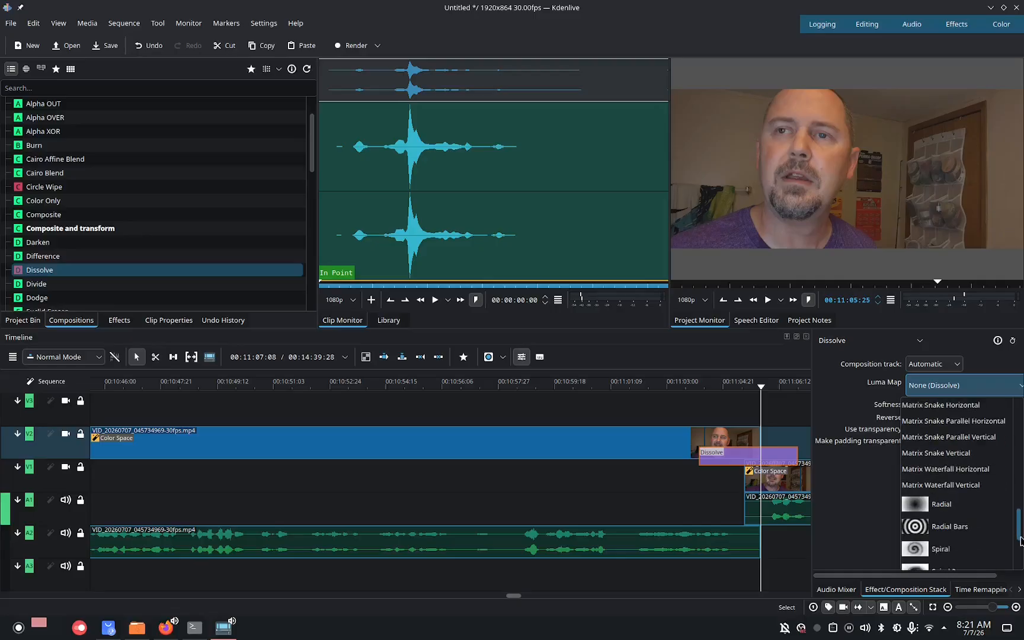
click(969, 547)
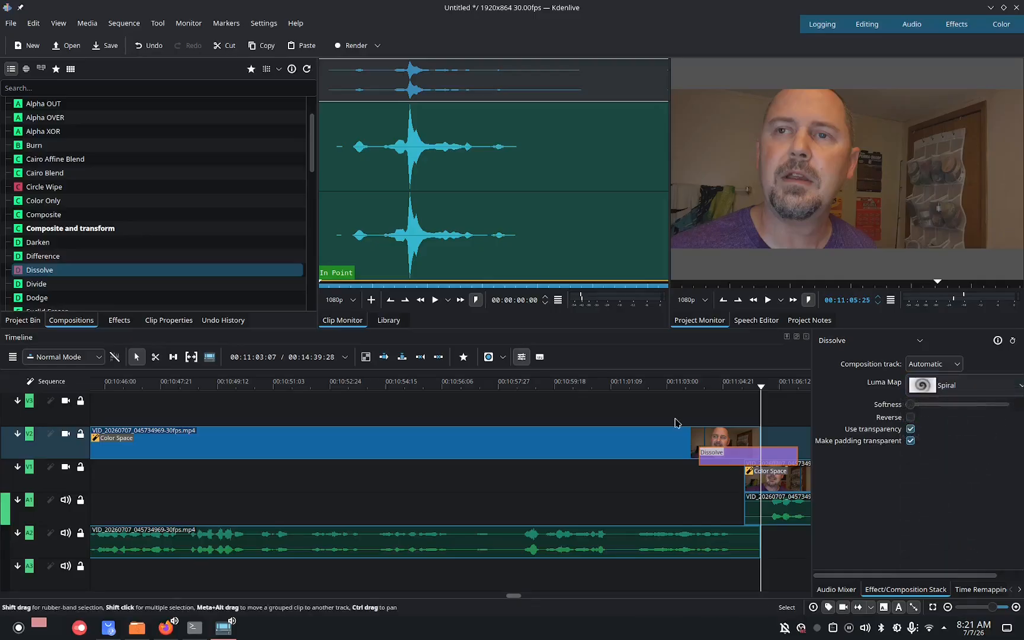
Play back the timeline from about 00:11:03 to review the spiral transition.
click(686, 385)
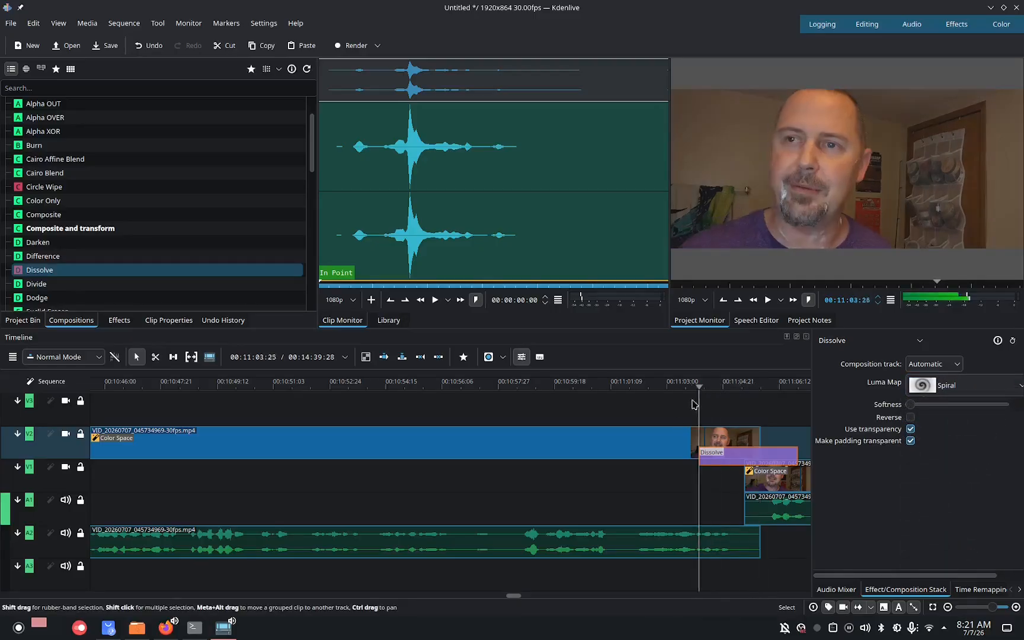
click(767, 299)
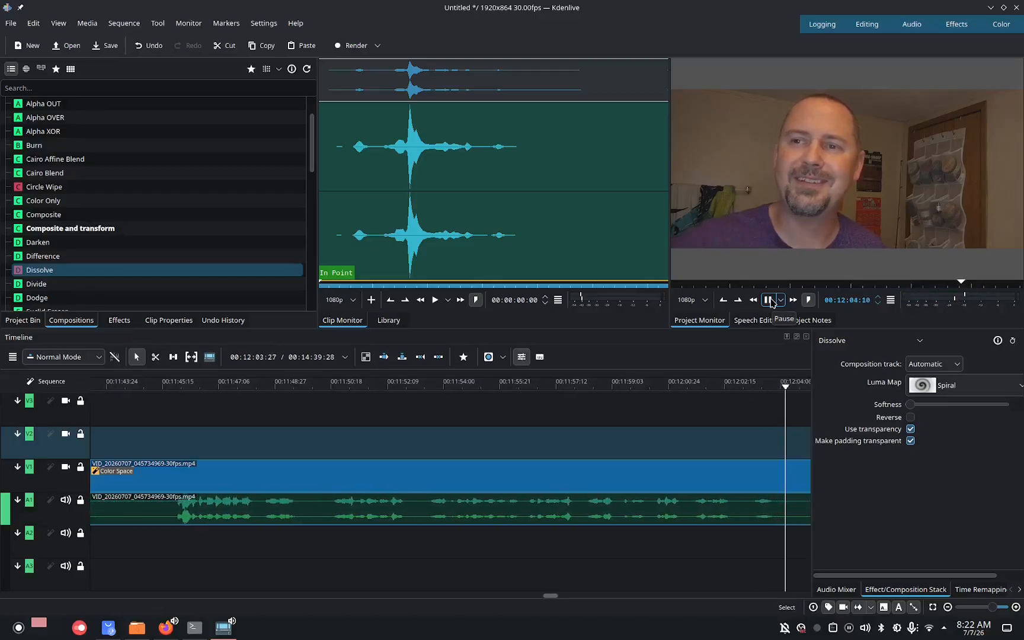
click(768, 300)
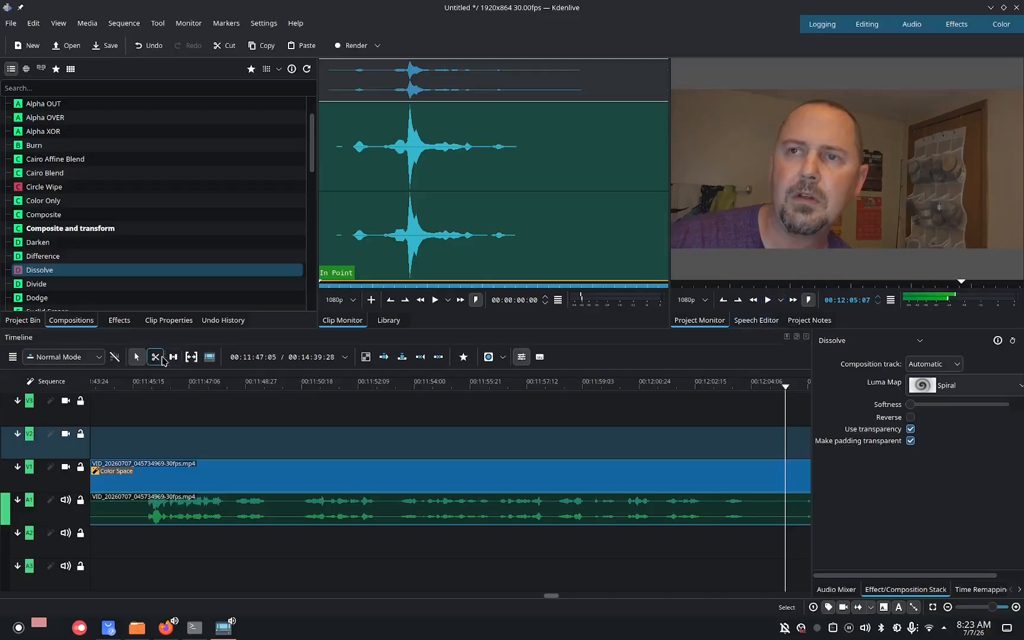
Split the webcam clip on V1 at about 00:12:05 and move the part after the cut up onto track V2, overlapping the previous clip.
click(161, 357)
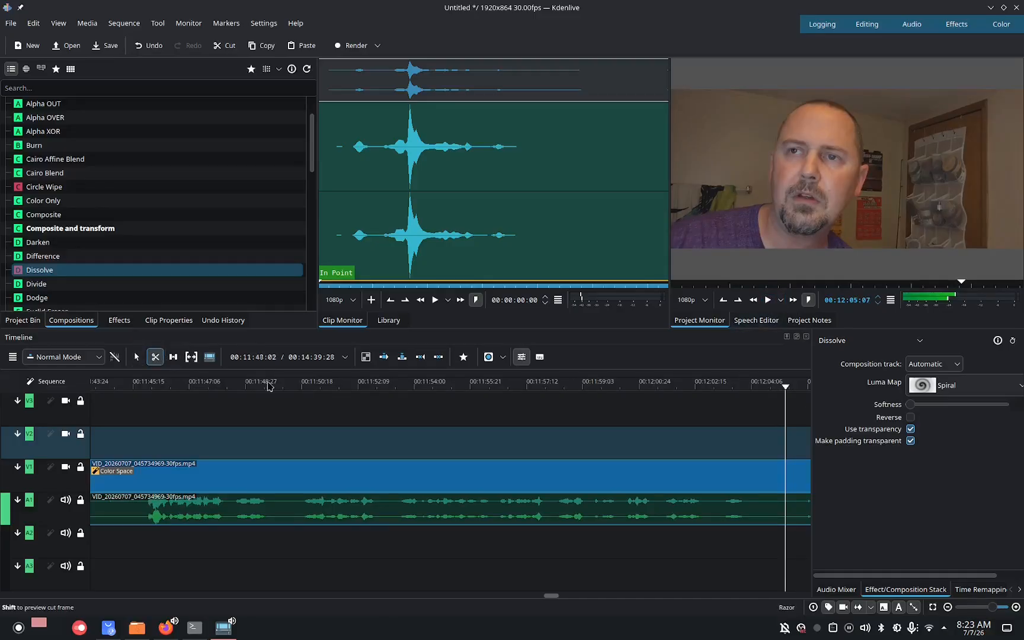
click(784, 469)
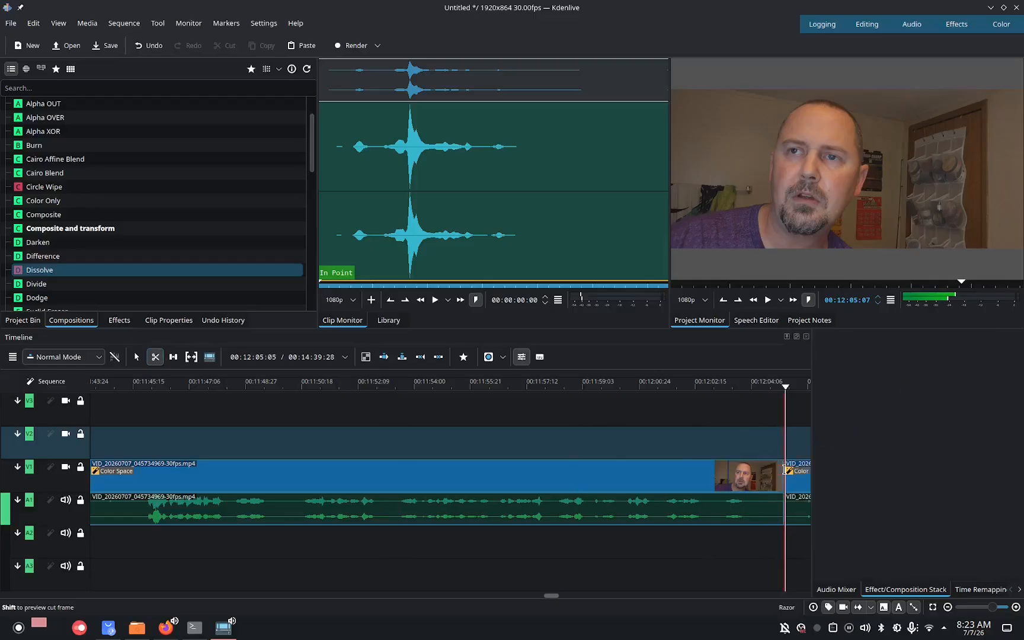
click(136, 357)
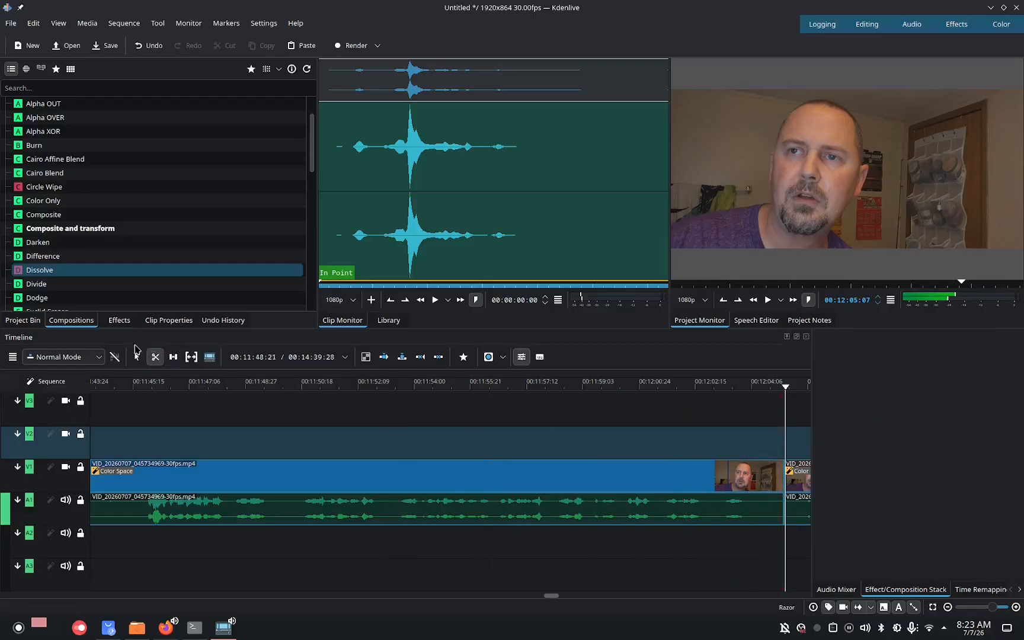
drag(794, 469, 770, 452)
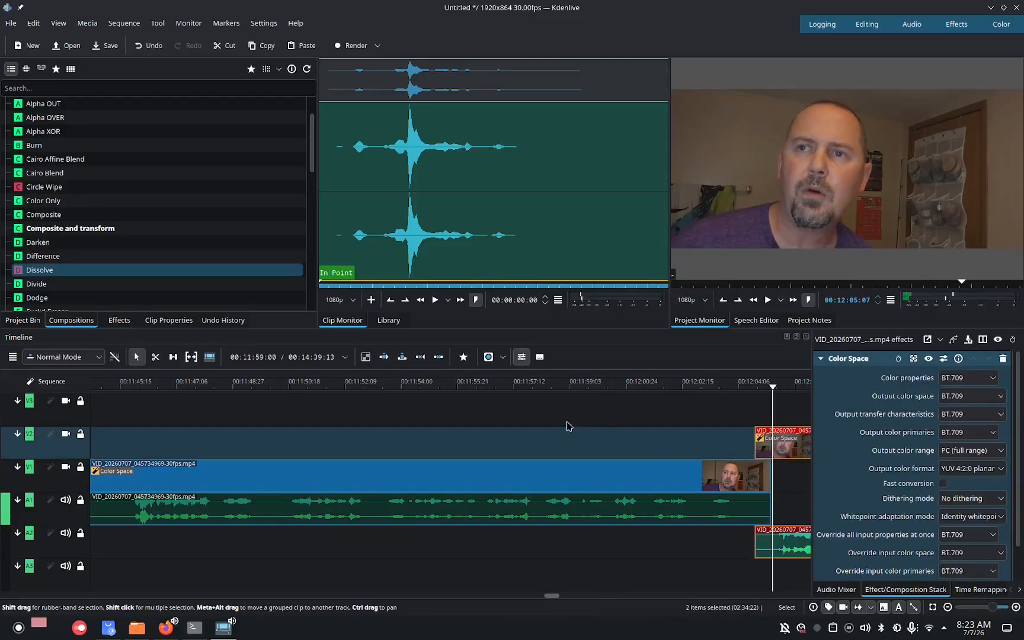
Add a Dissolve composition over this overlap and set its luma map to Cloud.
drag(40, 274, 719, 449)
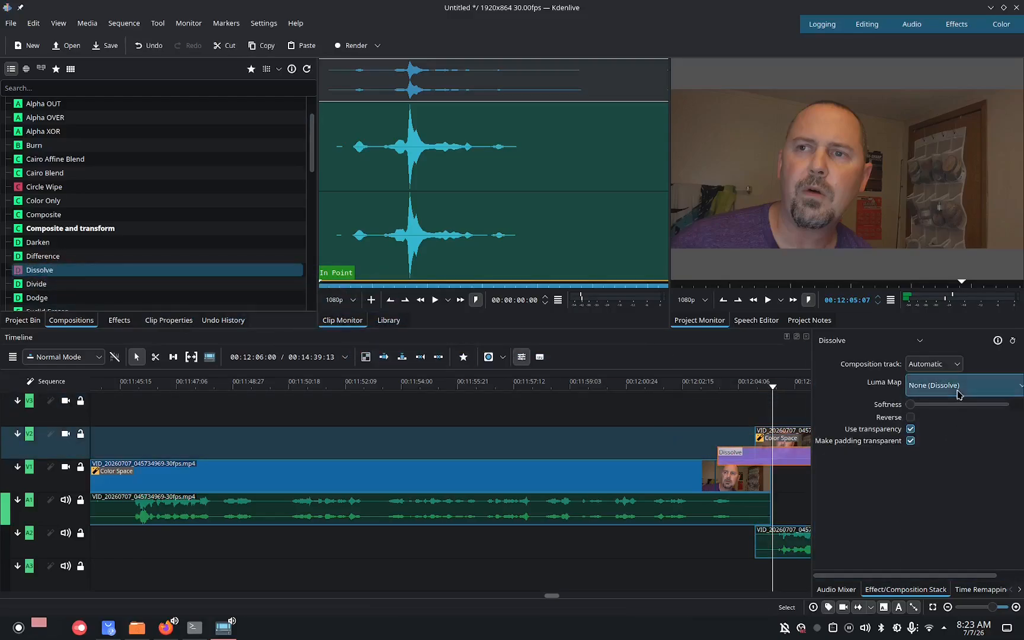
click(958, 392)
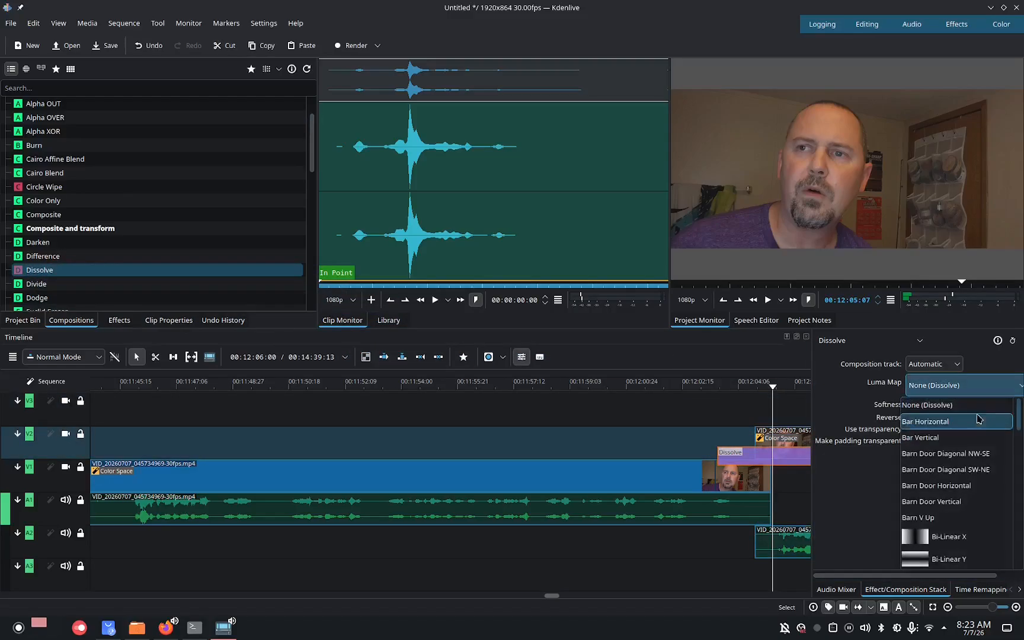
drag(1021, 422, 1021, 454)
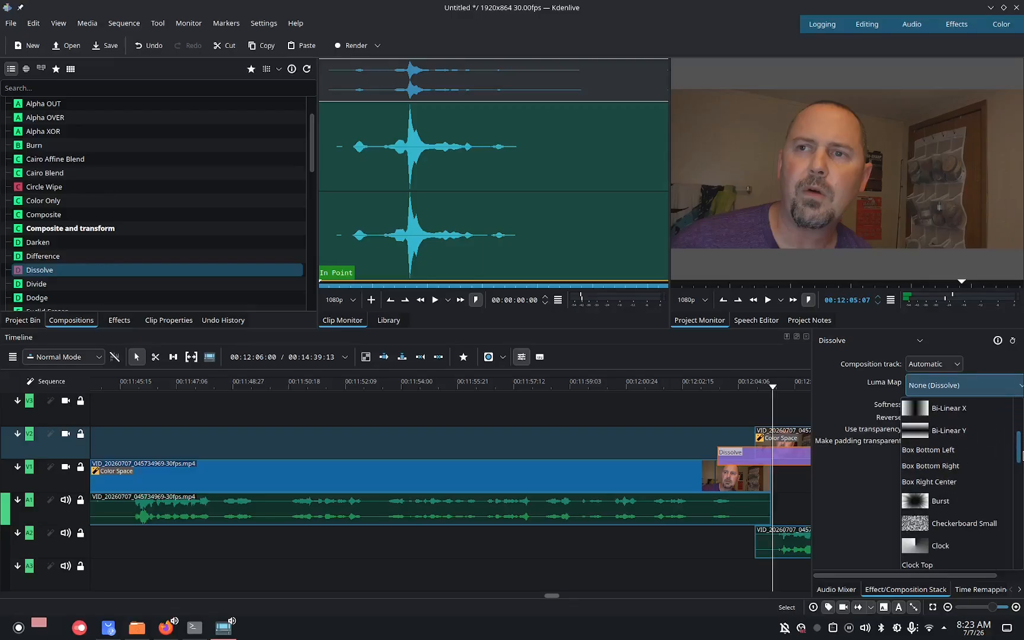
drag(1021, 455, 1022, 474)
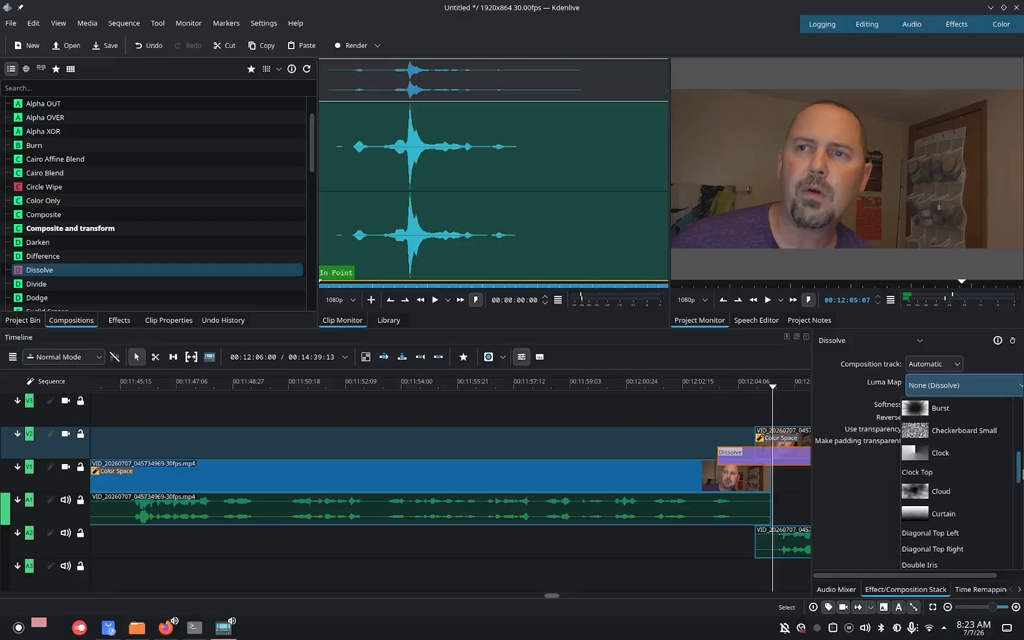
click(945, 494)
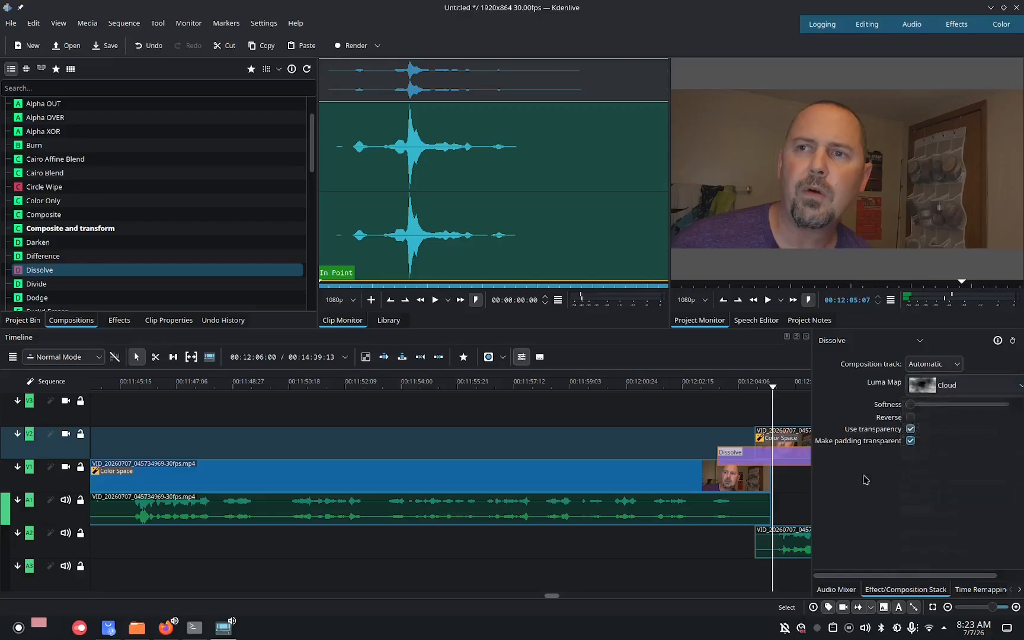
Play back the timeline from about 00:12:03 to review the cloud transition.
drag(773, 389, 699, 388)
click(768, 300)
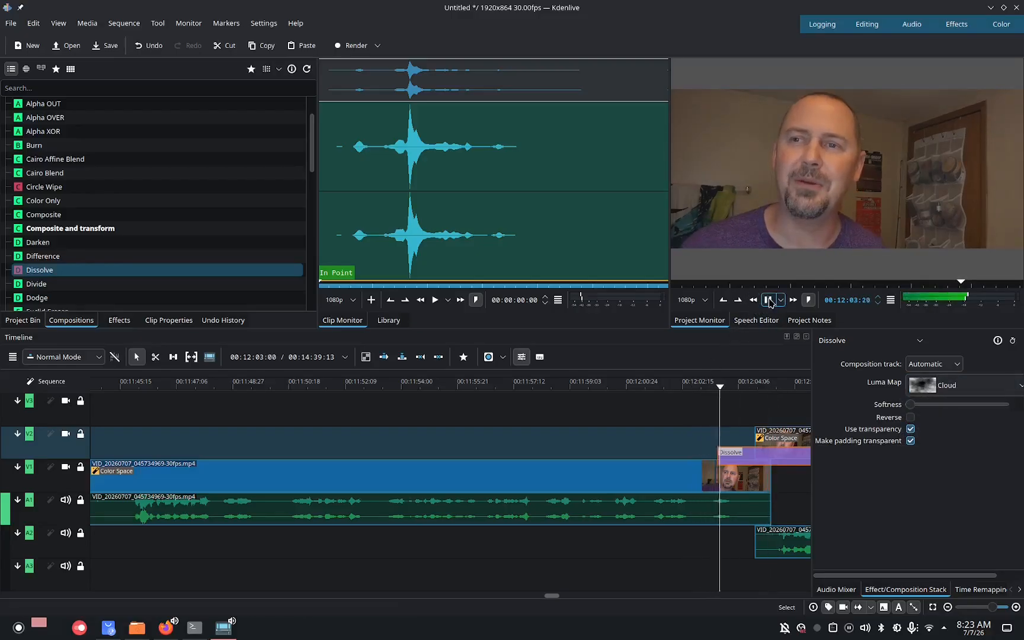
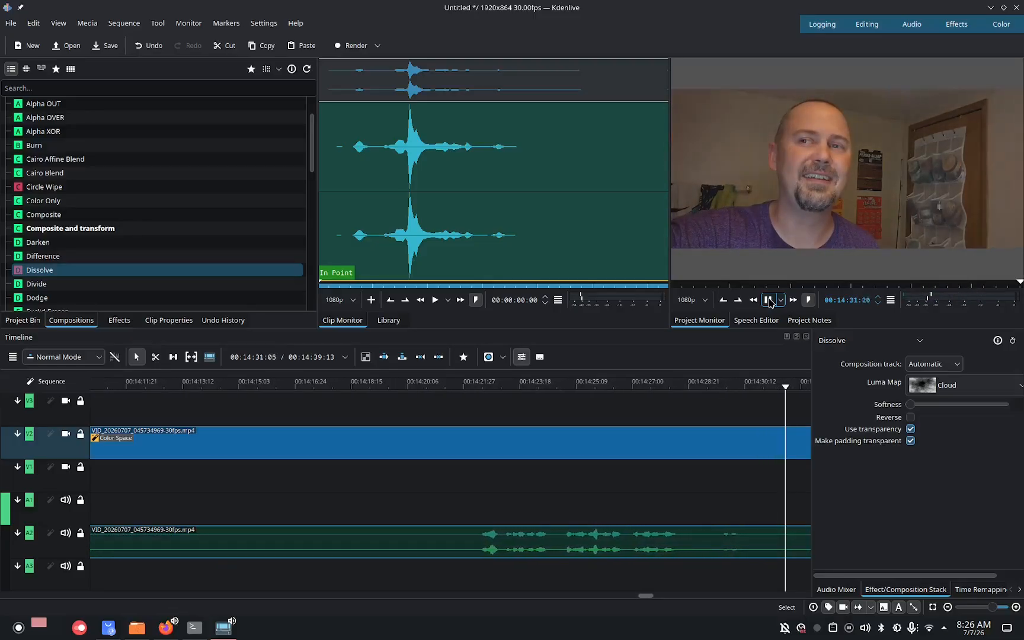
Stop playback, cut the webcam clip on V2 at about 00:14:32 and delete the part after the cut.
click(768, 299)
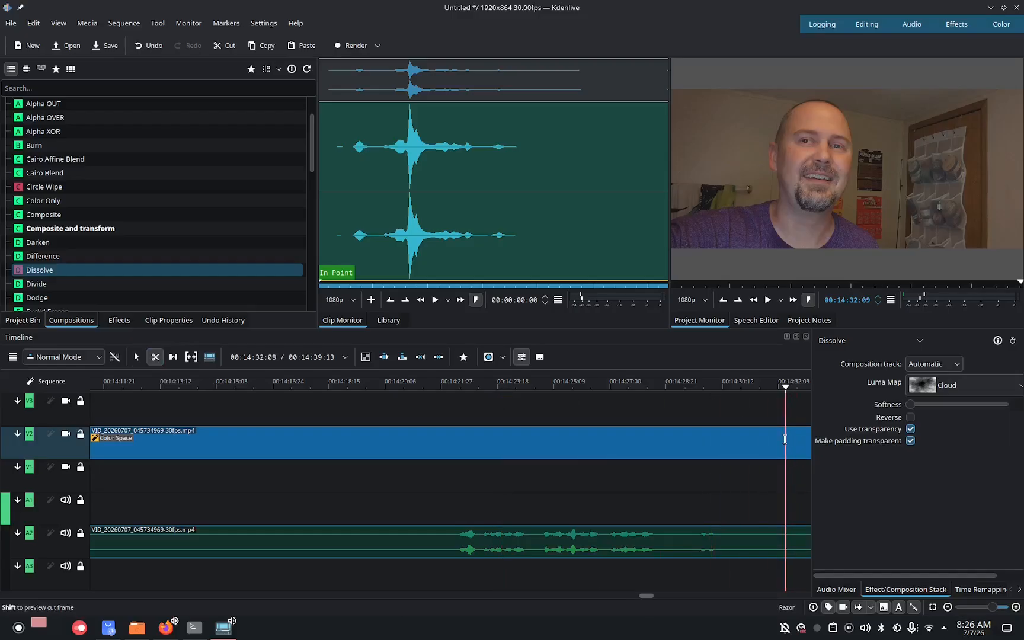
click(784, 439)
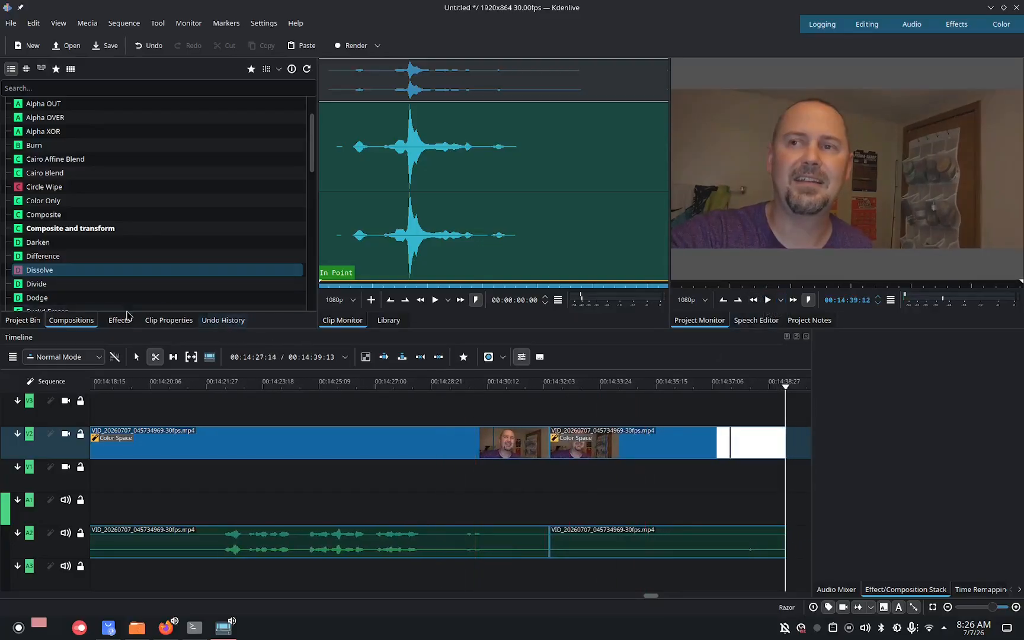
click(138, 356)
click(618, 431)
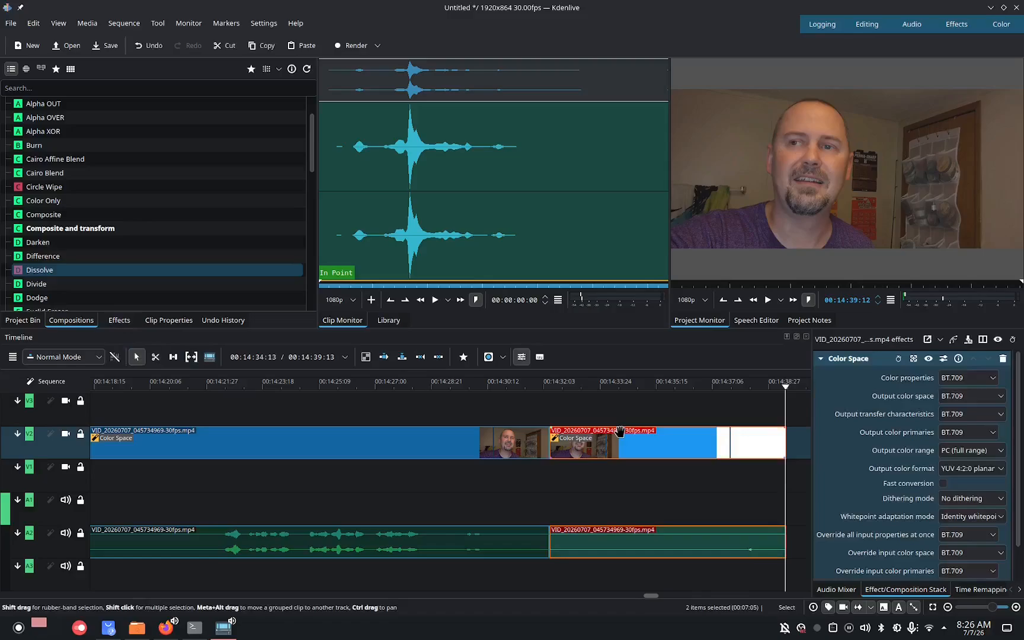
right_click(619, 431)
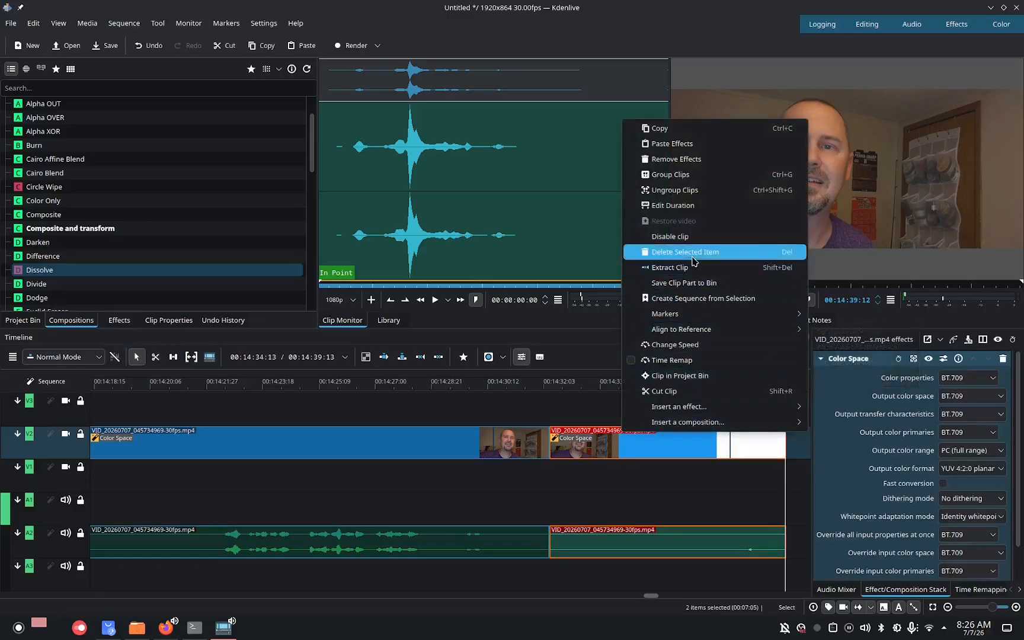
click(692, 268)
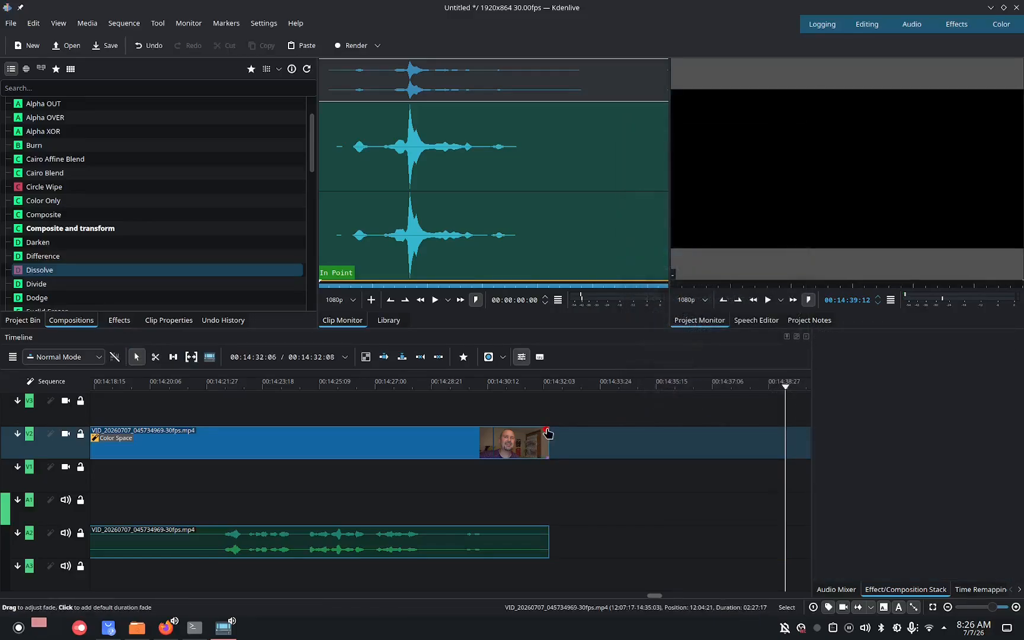
Add a short fade-out to the end of the webcam clip on V2.
drag(547, 433, 531, 433)
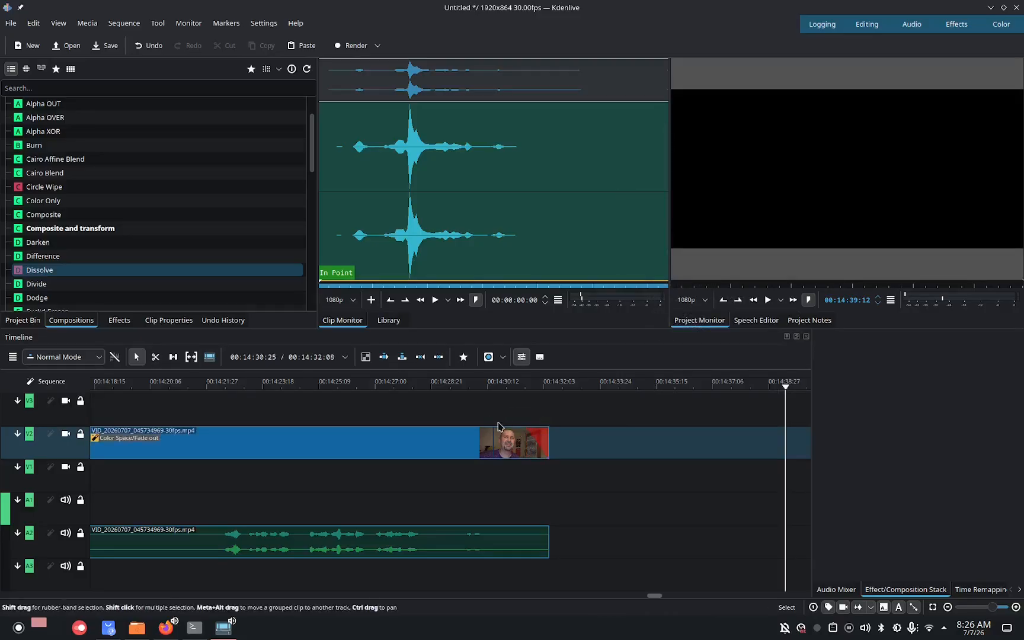
Place the image IMG_20260707_041536352.jpg on track V1, starting just before the webcam clip ends.
click(41, 320)
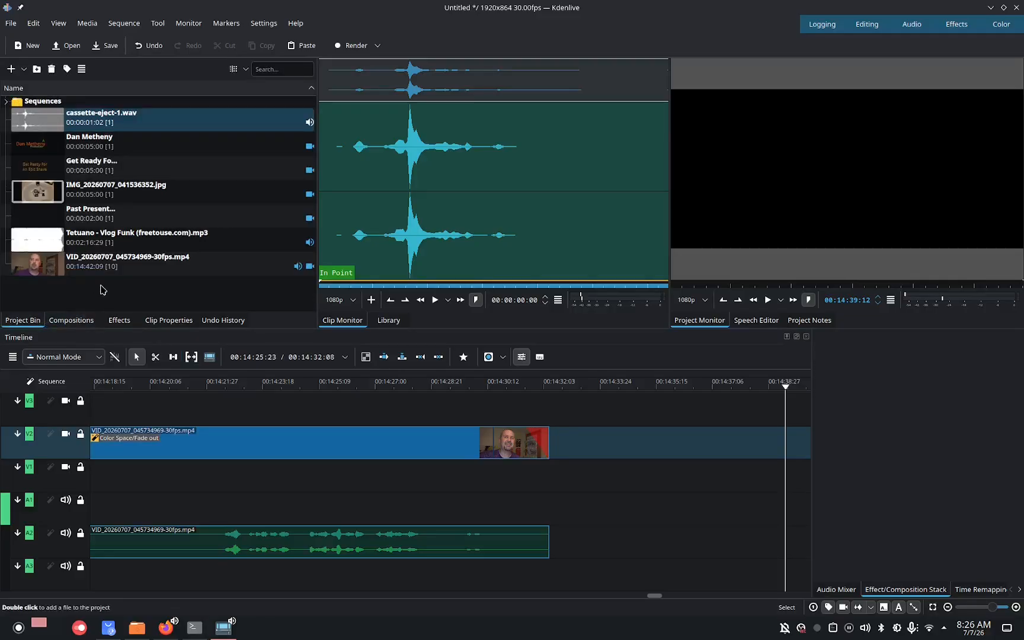
drag(38, 201, 529, 469)
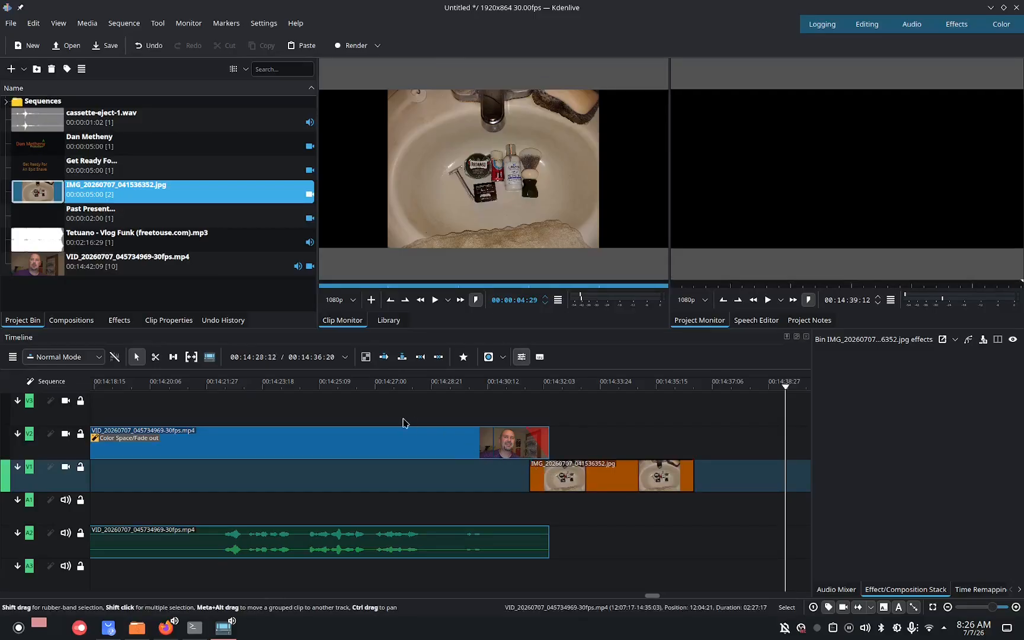
Import the sound effect 52 One horse neighs-exterior.wav from the sound effects folder into the project bin.
click(87, 23)
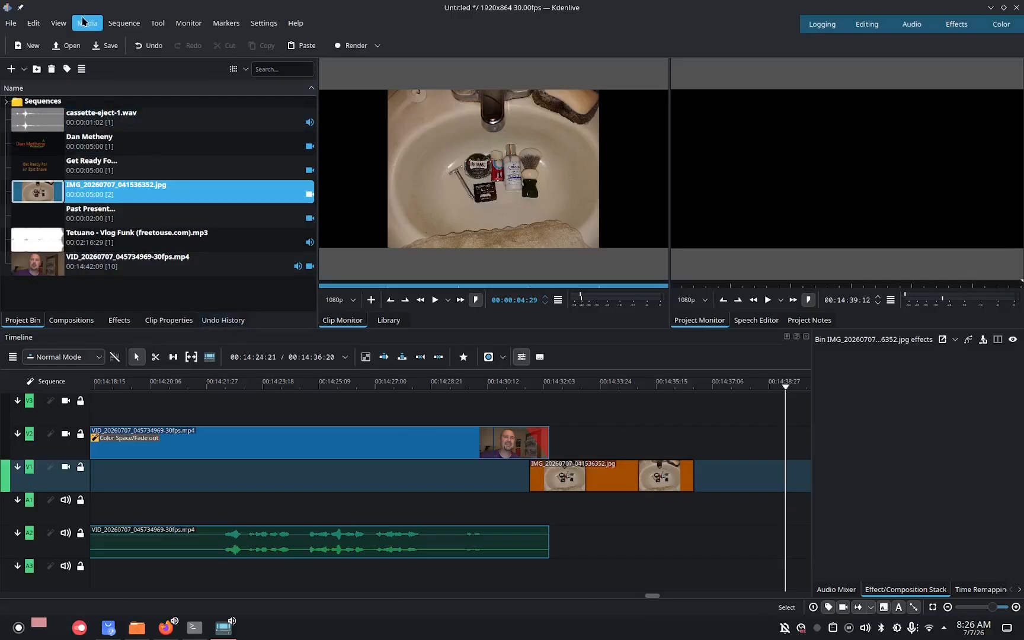
mouse_move(157, 31)
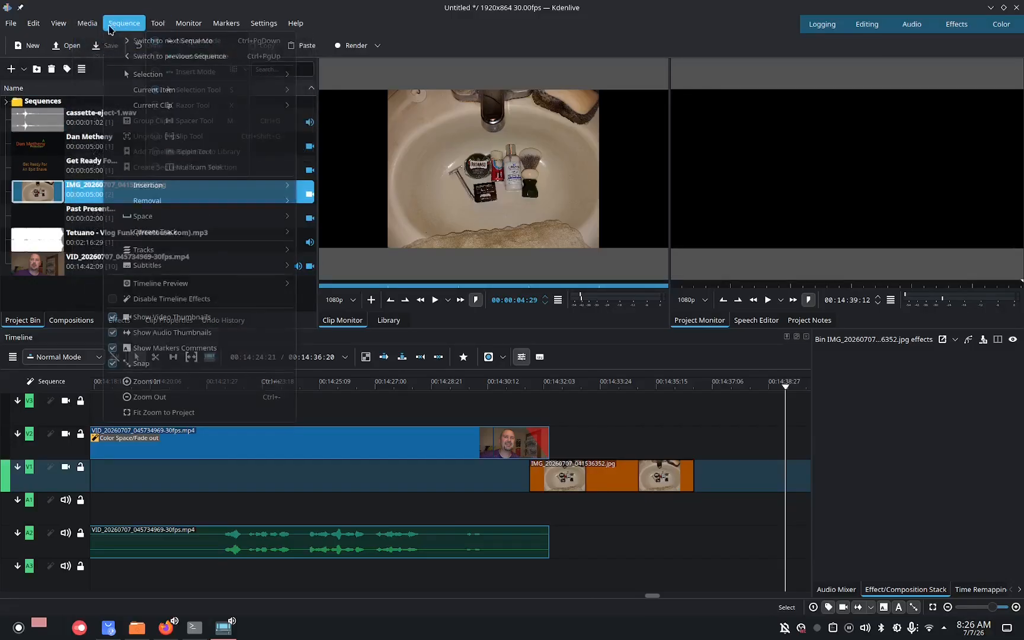
mouse_move(195, 40)
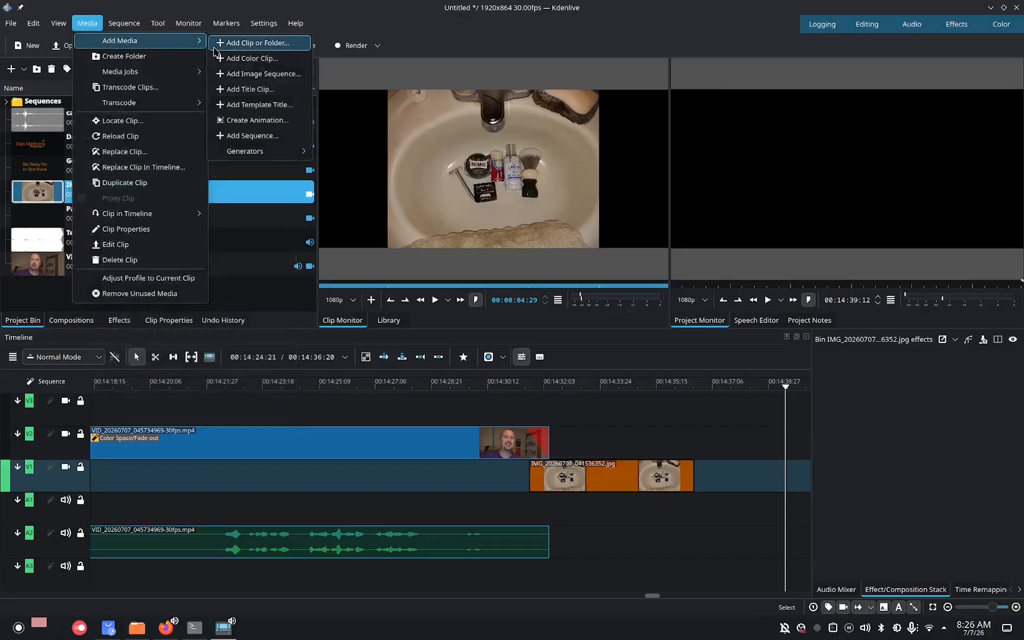
click(247, 43)
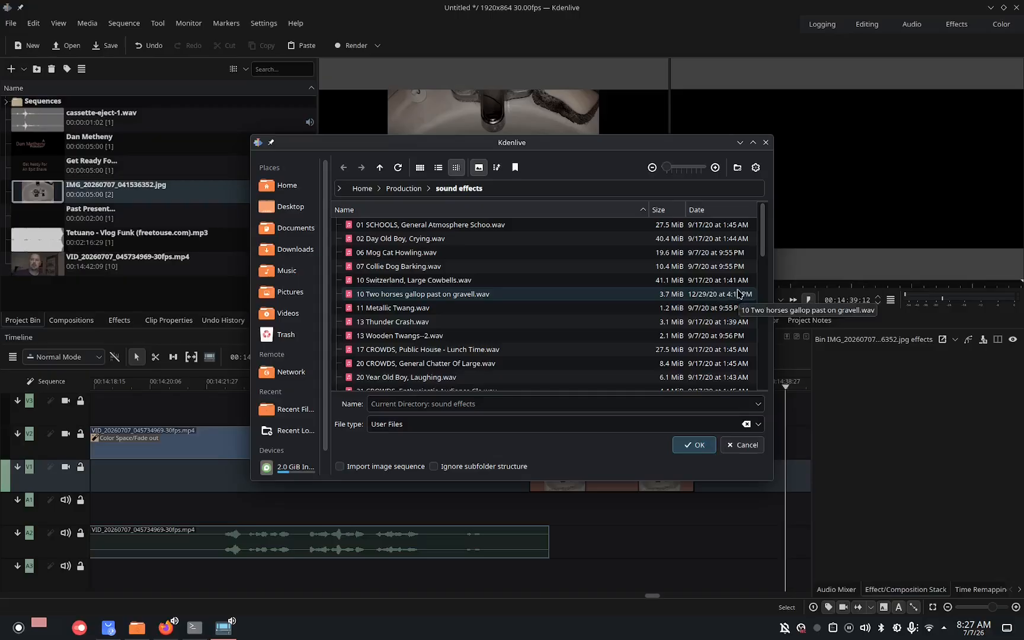
scroll(769, 247, down, 2)
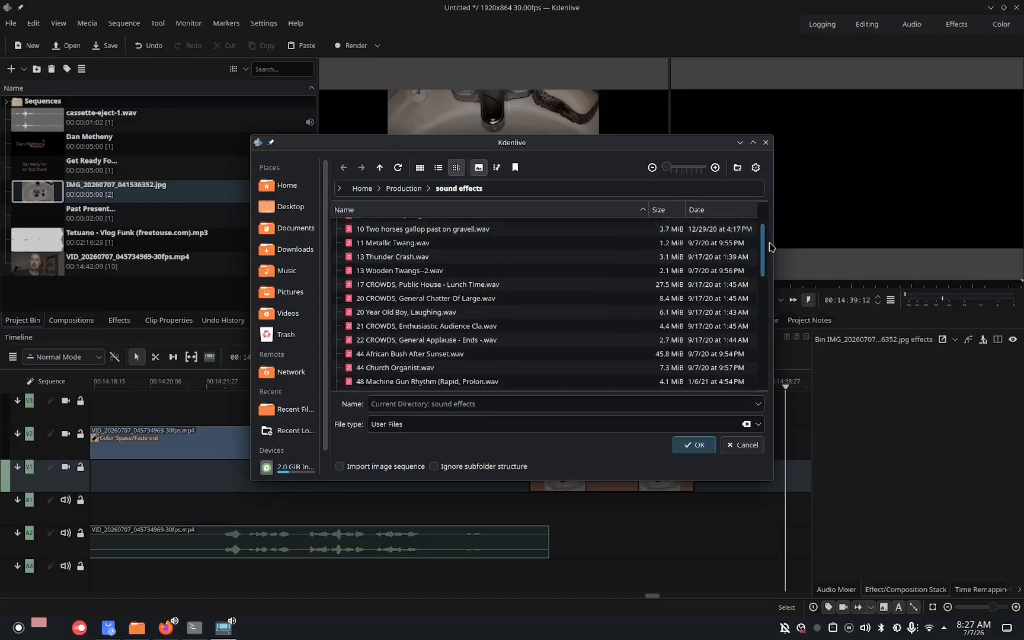
drag(769, 243, 769, 259)
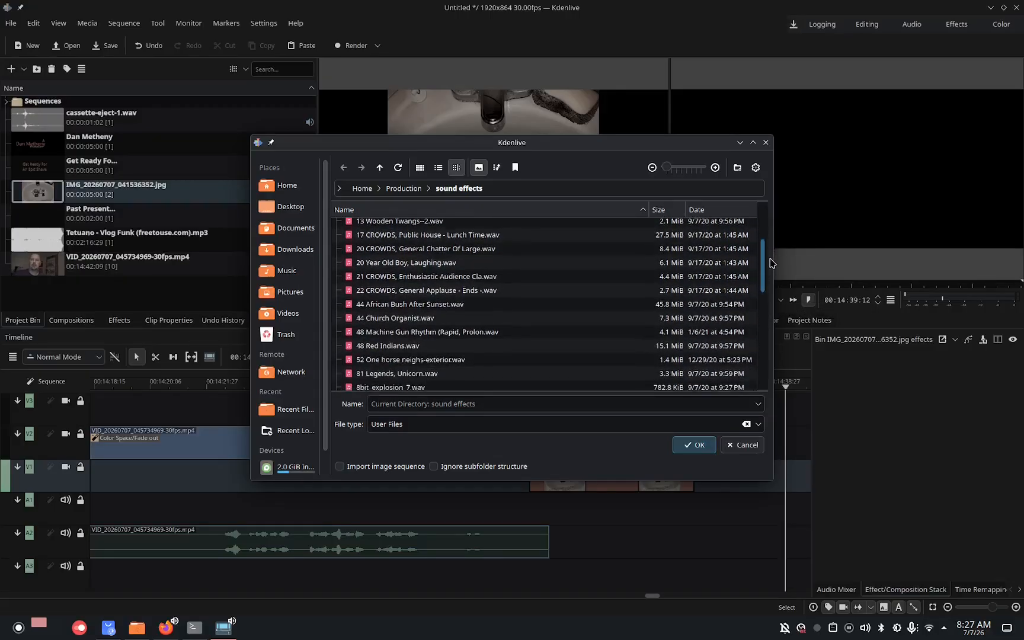
double_click(505, 366)
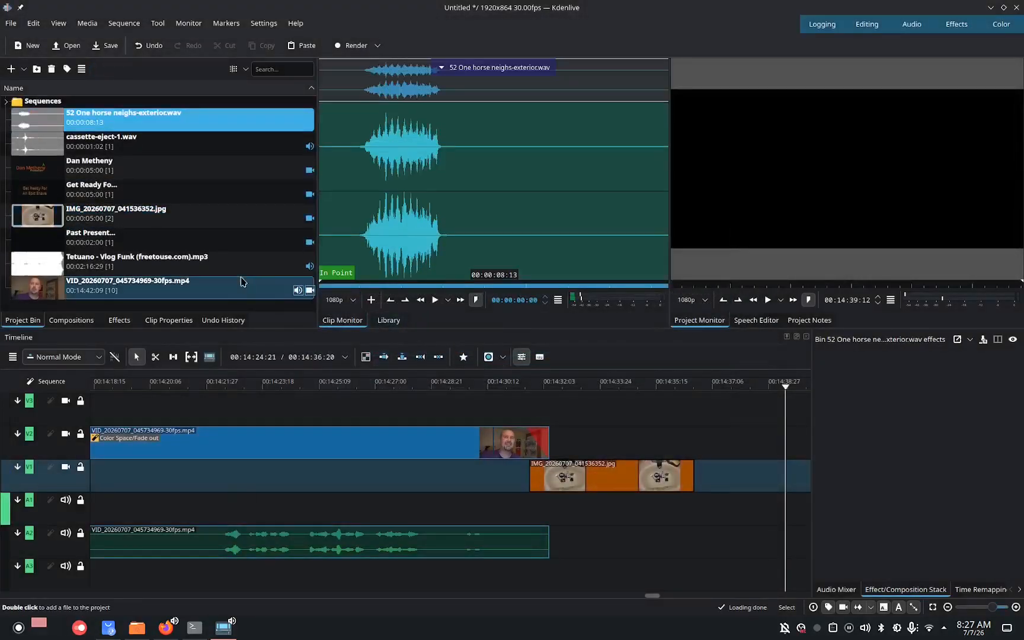
Place the horse neigh sound on track A1 under the image, cut it at the image's end and delete the remainder.
drag(45, 125, 528, 502)
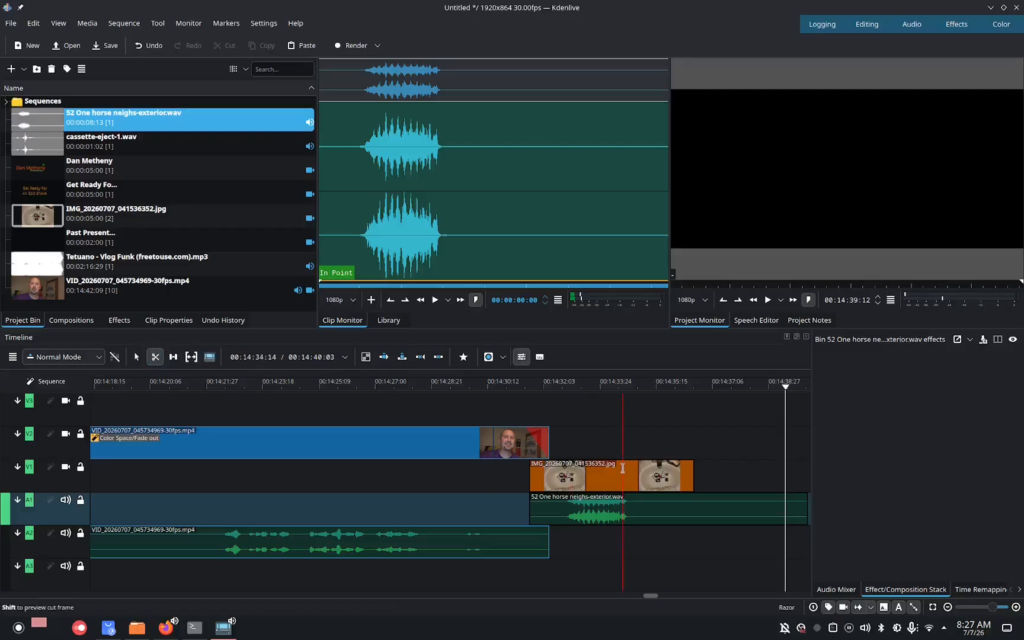
click(694, 500)
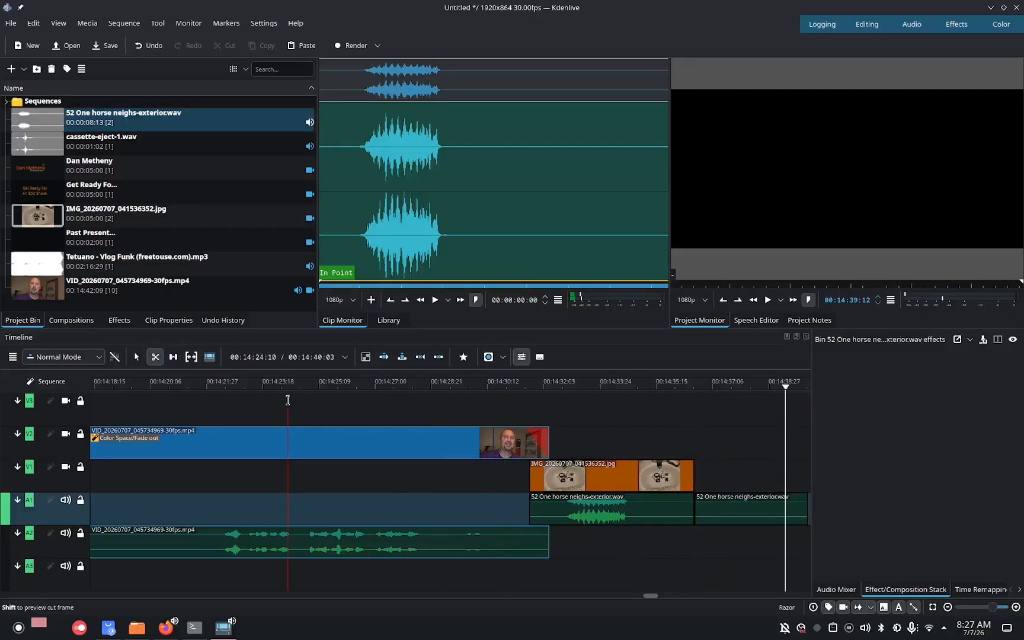
click(137, 357)
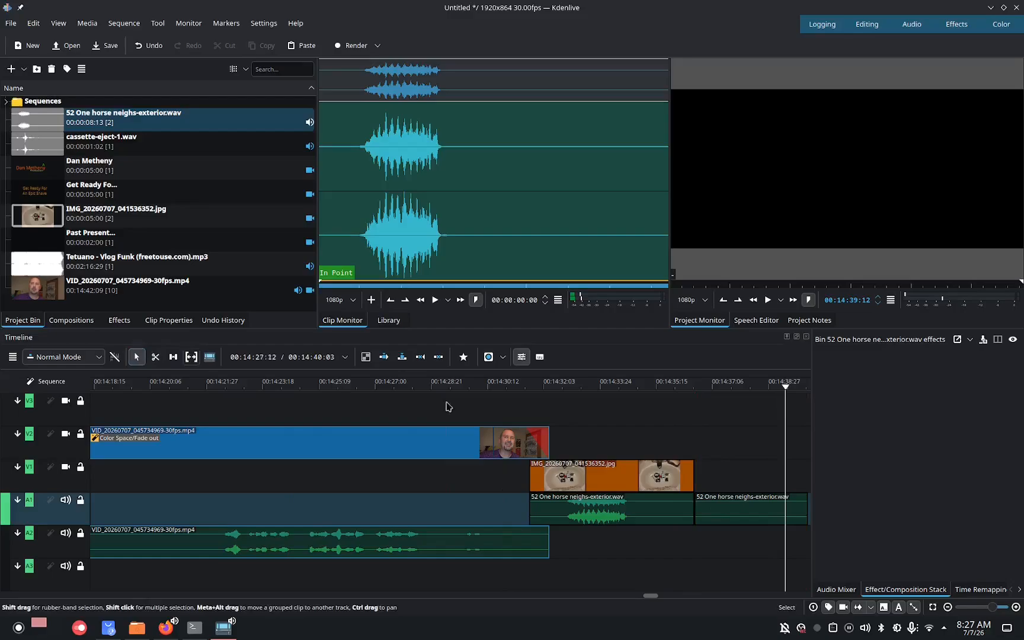
right_click(733, 506)
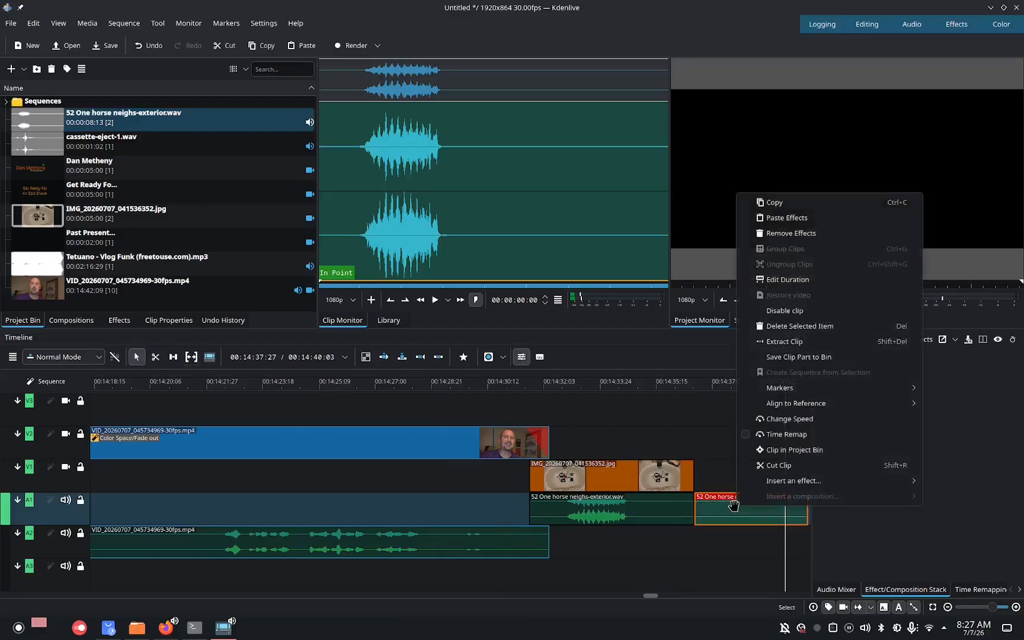
click(782, 326)
Add a Dissolve composition over the overlap of the webcam clip and the image, with the Curtain luma map.
click(529, 401)
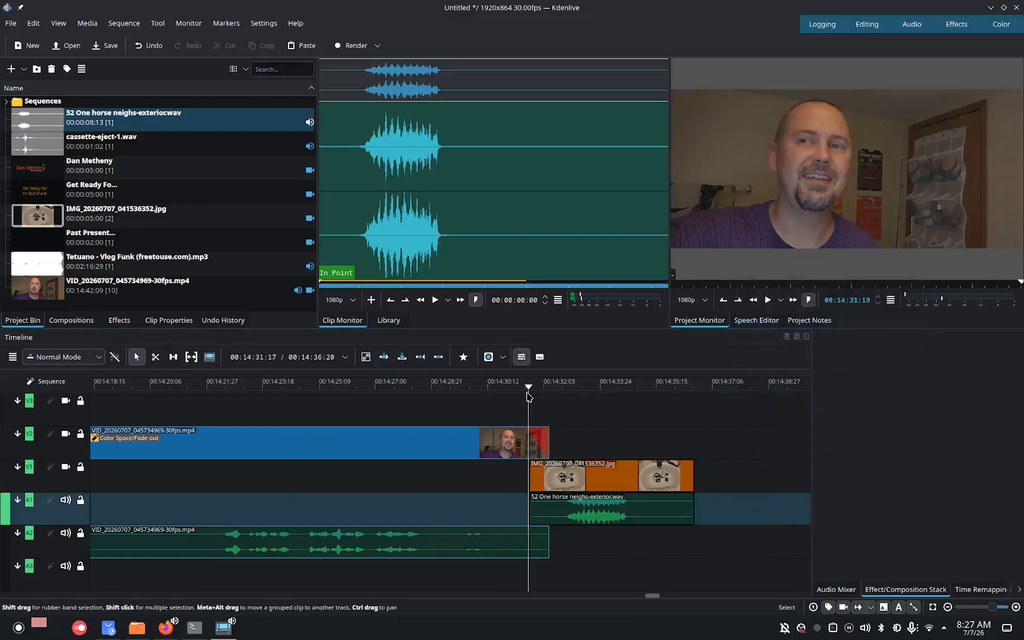
drag(528, 387, 518, 388)
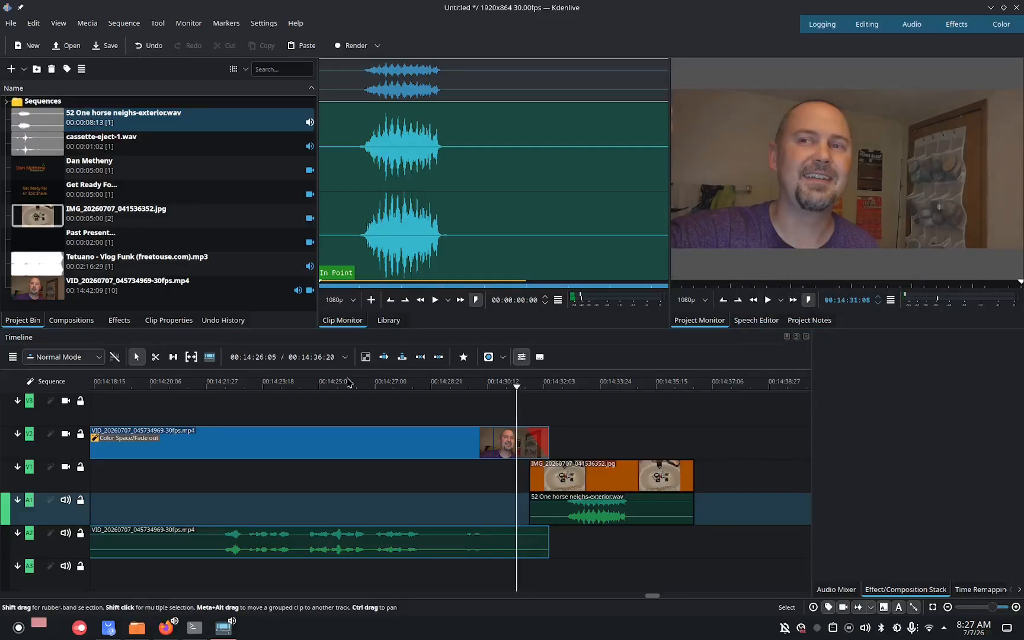
click(119, 320)
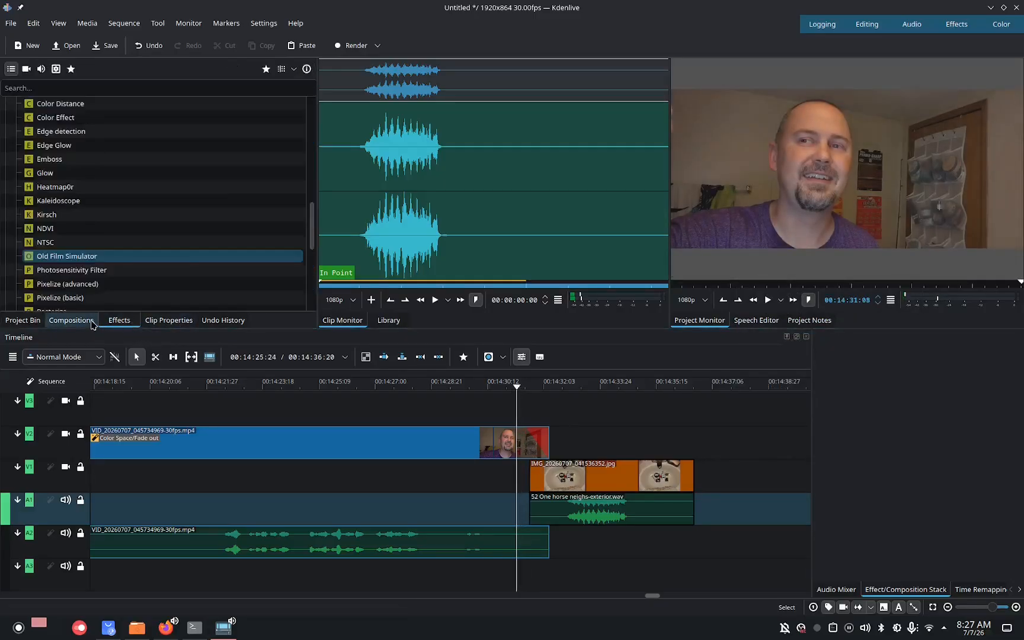
click(91, 322)
drag(44, 270, 515, 445)
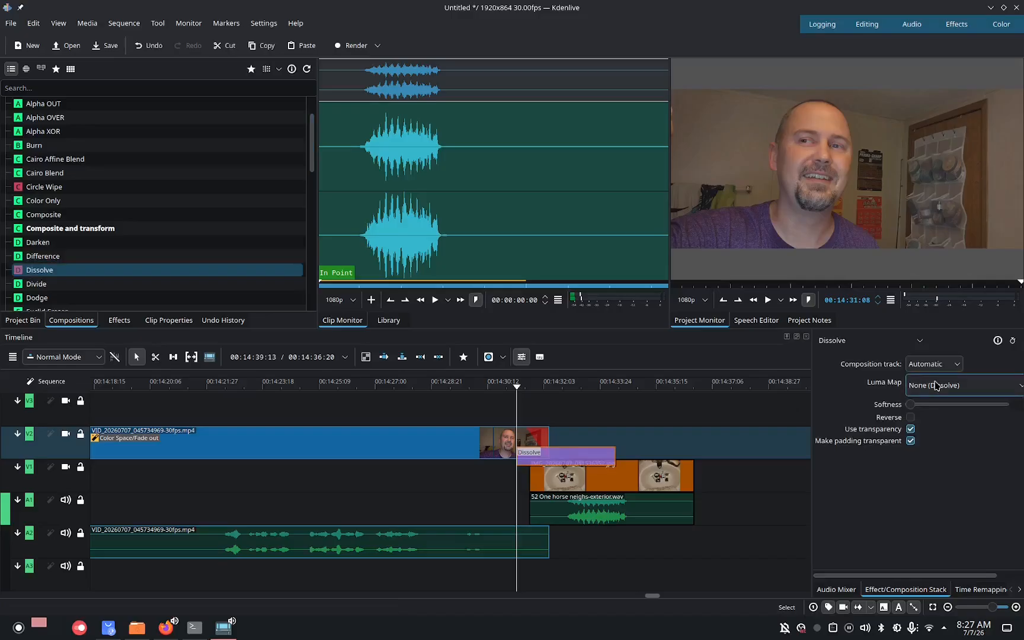
click(934, 385)
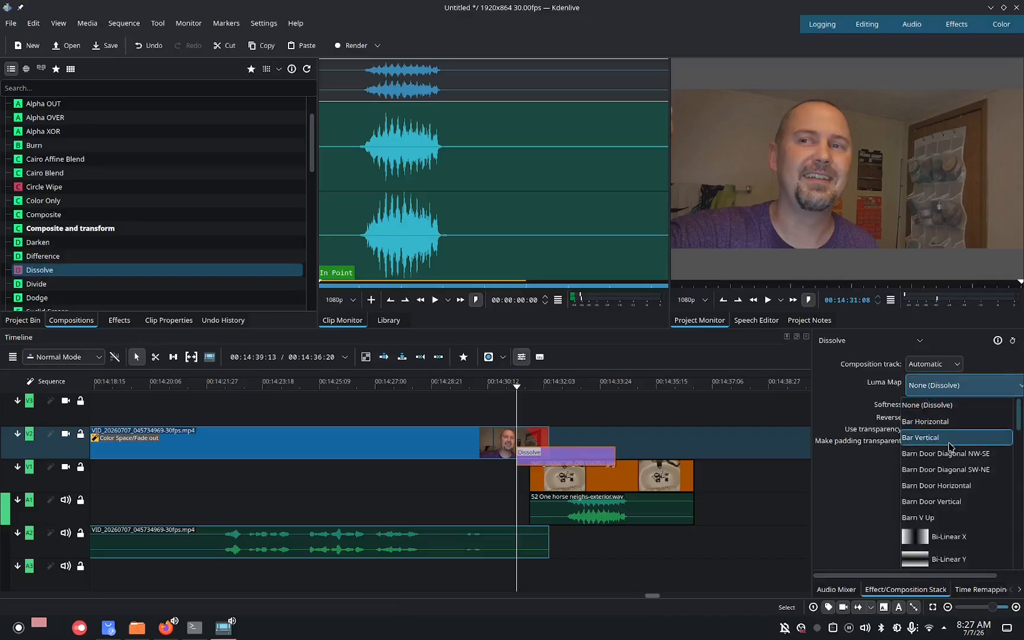
drag(1020, 426, 1020, 493)
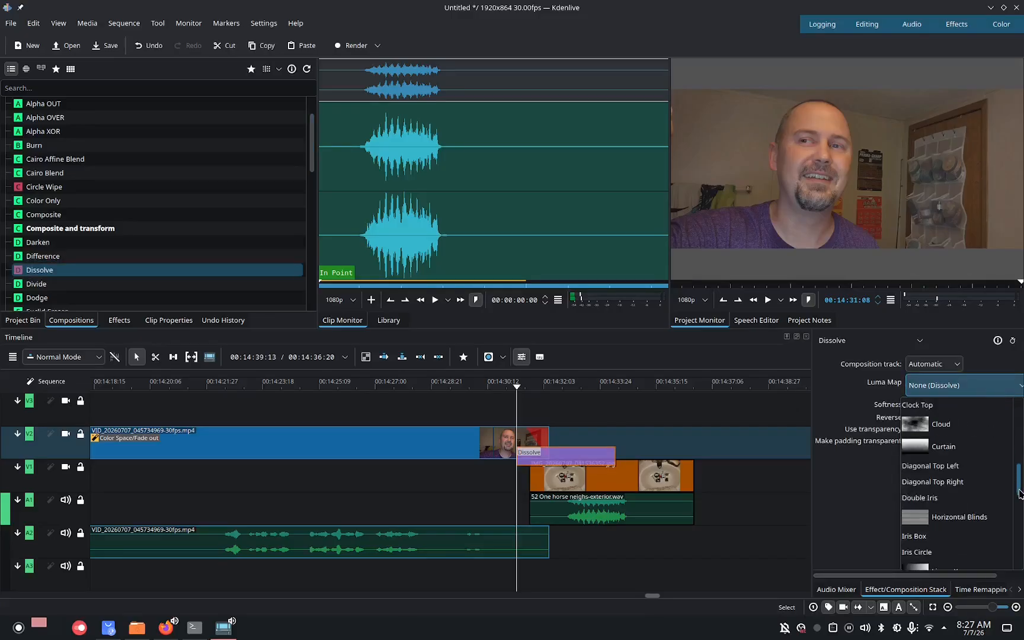
click(952, 449)
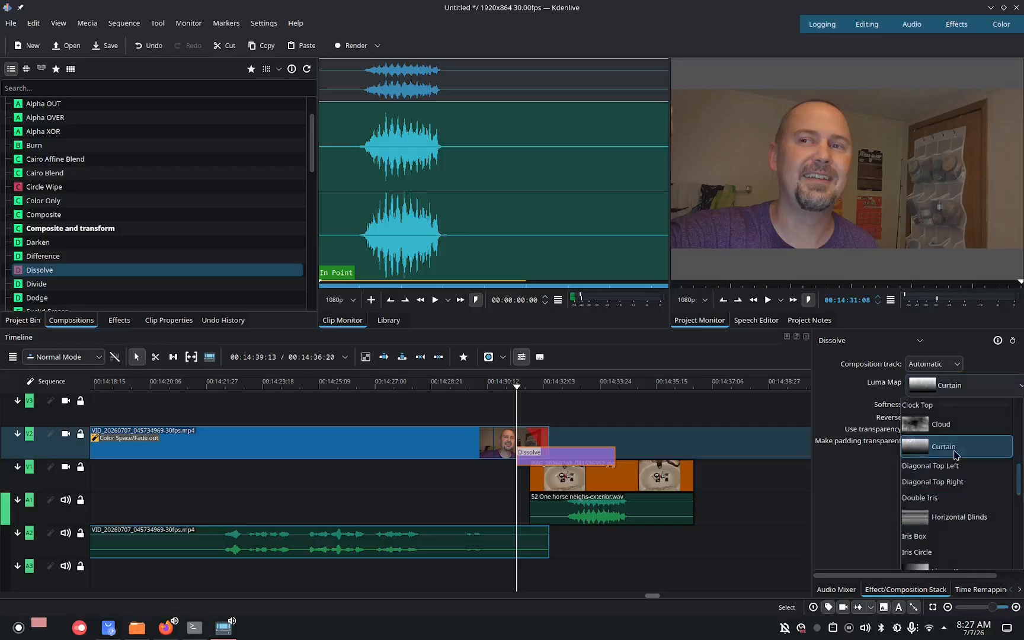
Play back the timeline from about 00:14:30 to review the curtain transition.
drag(517, 391, 481, 391)
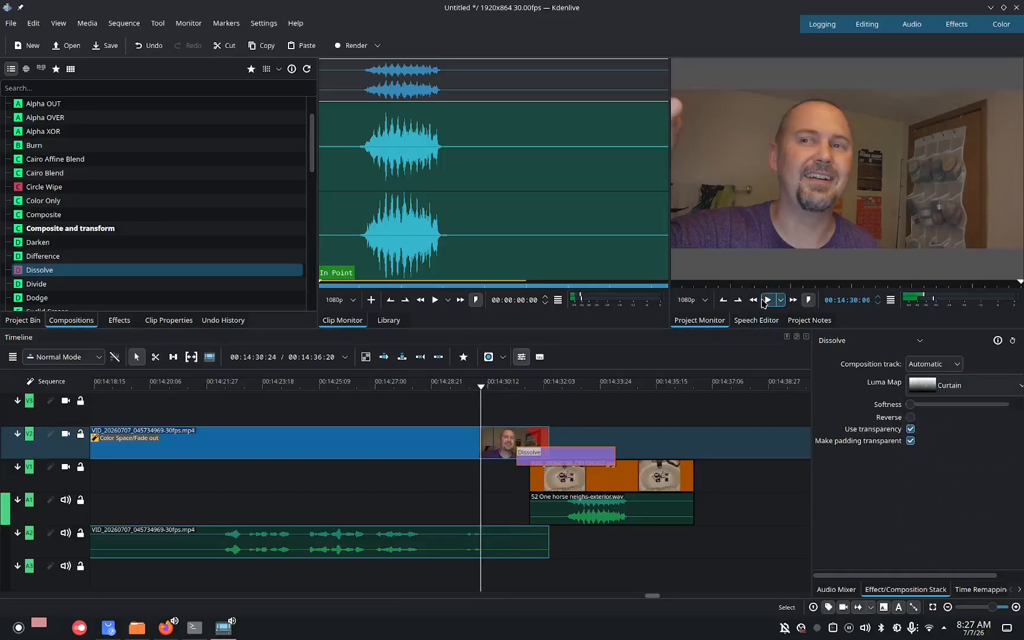
click(765, 300)
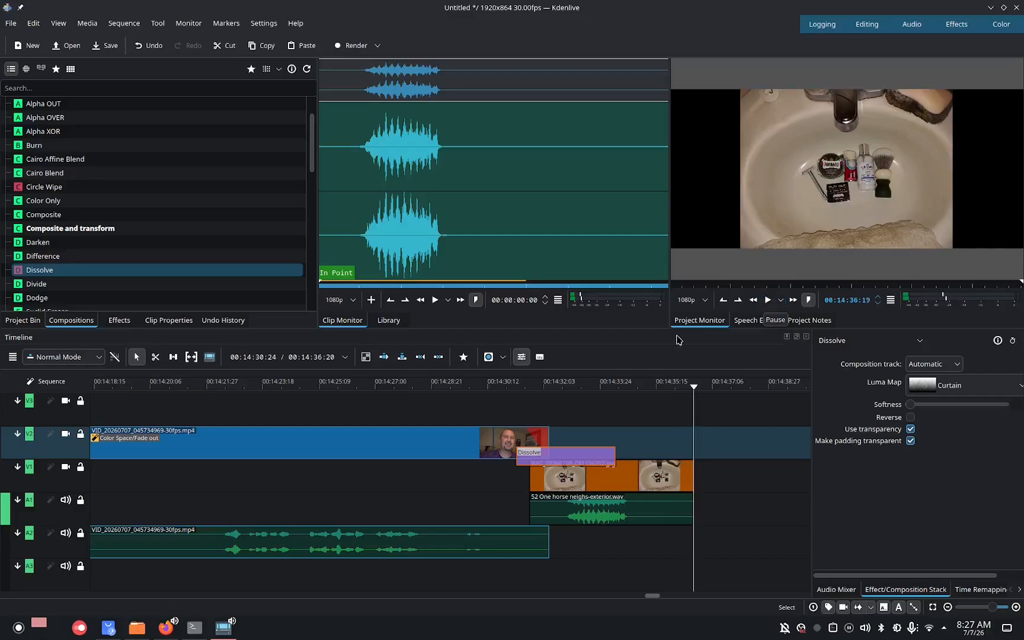
Save the project in the Videos folder as Past, Present And Arko.
click(29, 323)
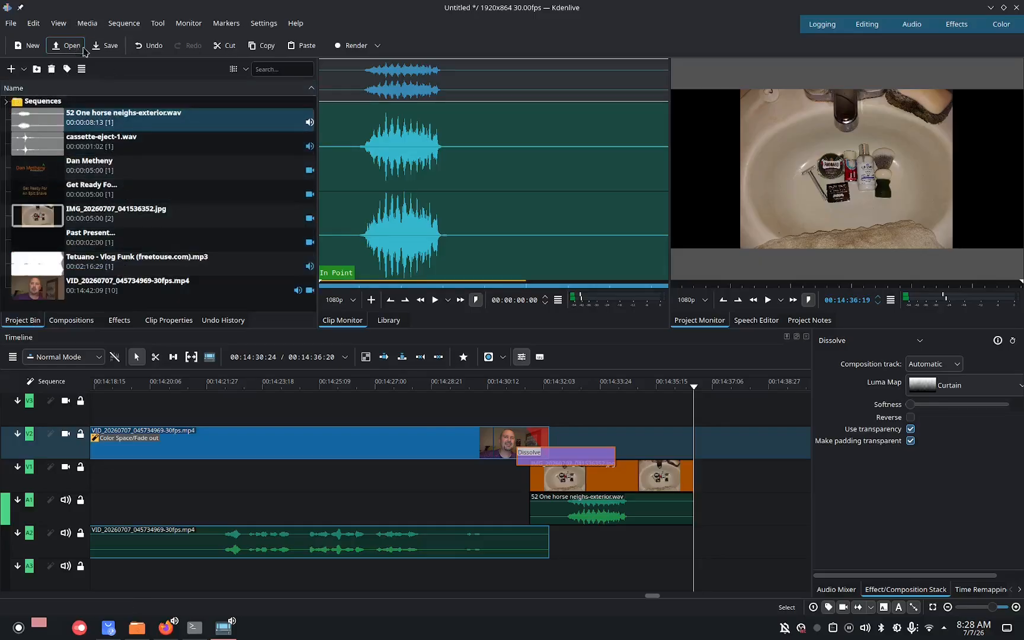
click(105, 45)
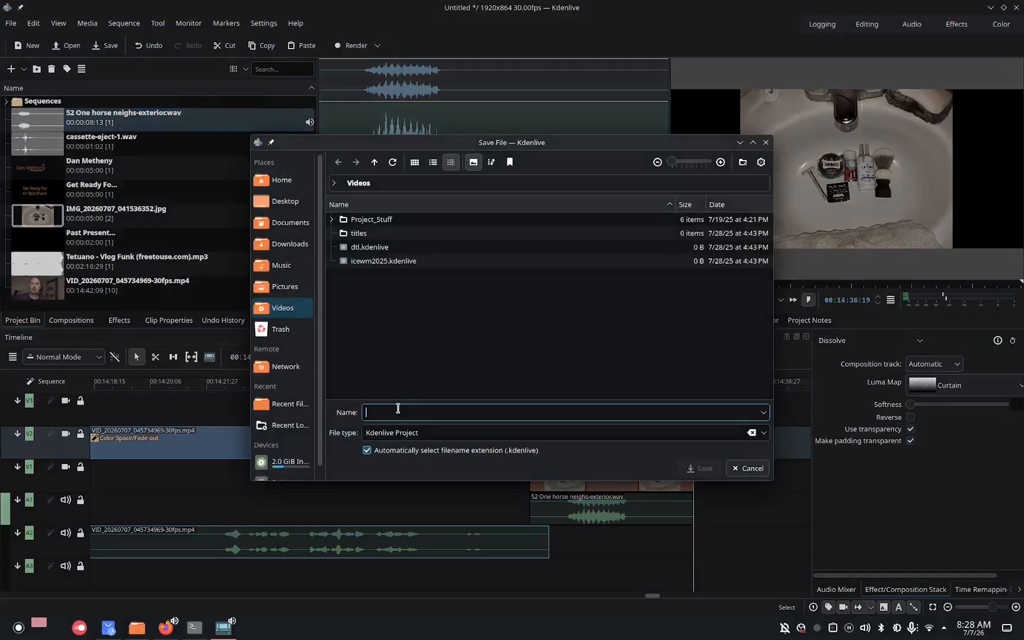
text(P)
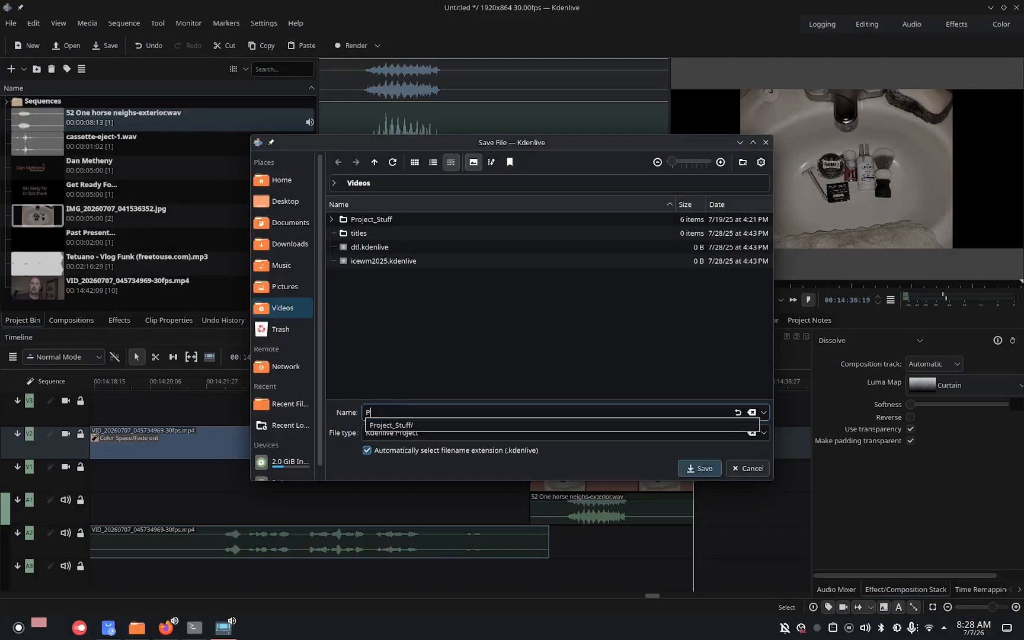
text(ast)
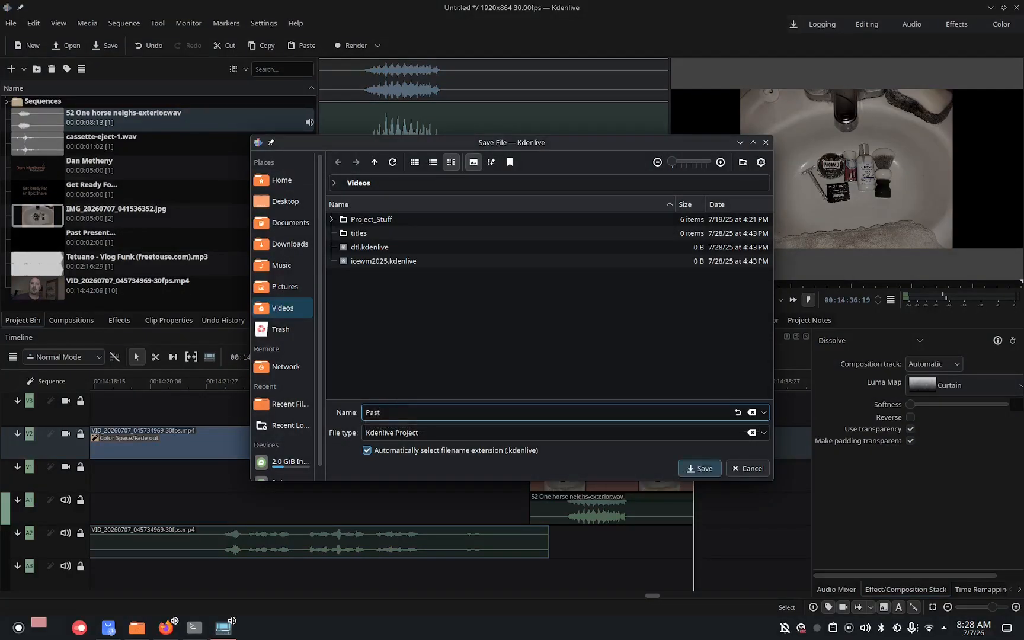
text(, Present and Arko)
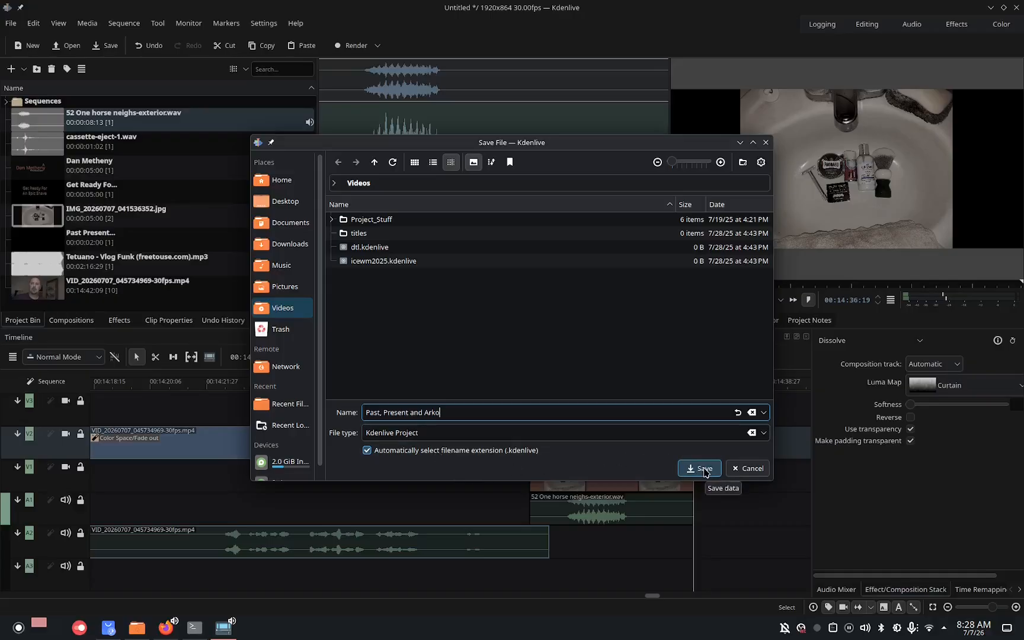
click(415, 413)
key(BackSpace)
text(A)
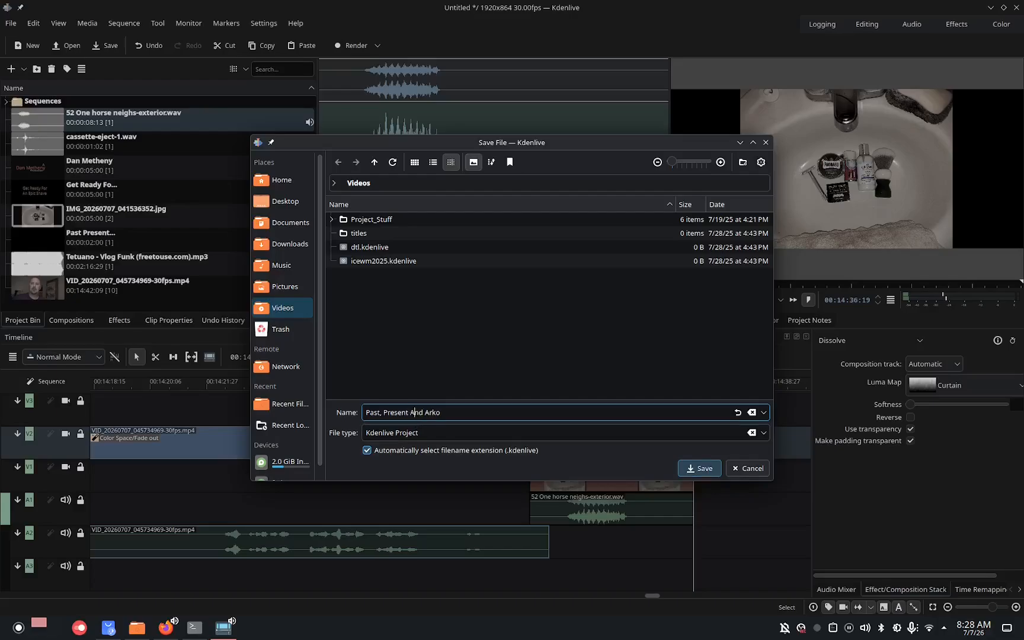
click(710, 473)
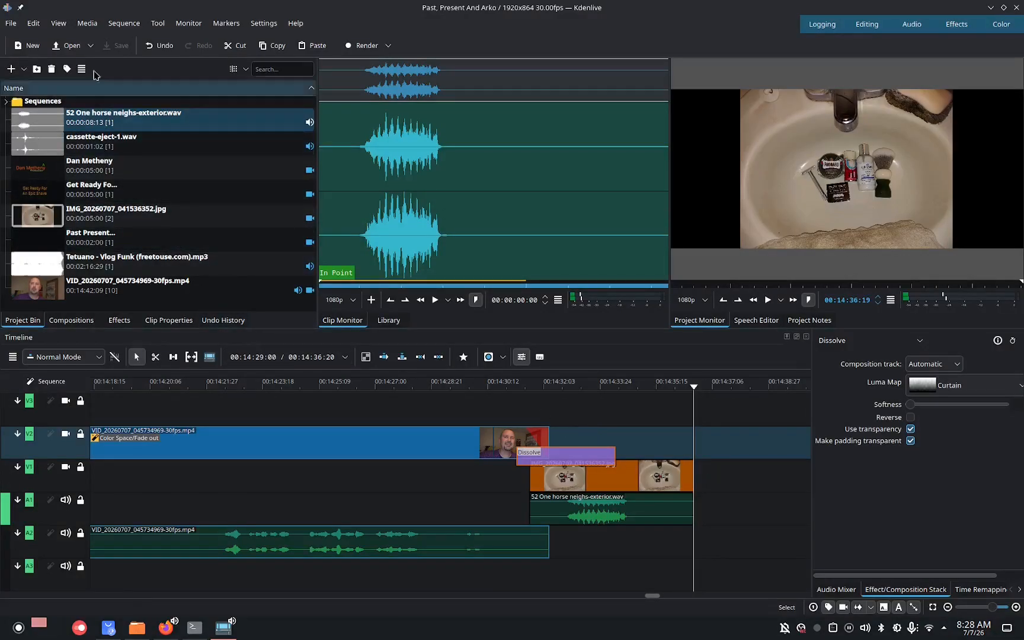
Open a new title clip and add a text item near the upper left of the title canvas.
click(87, 23)
mouse_move(143, 45)
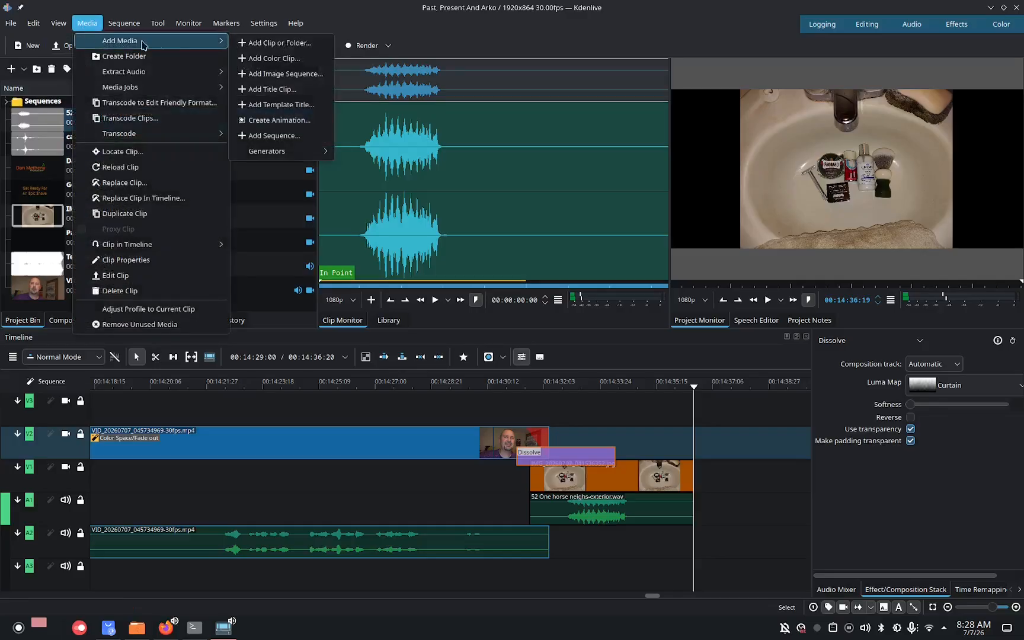
click(282, 90)
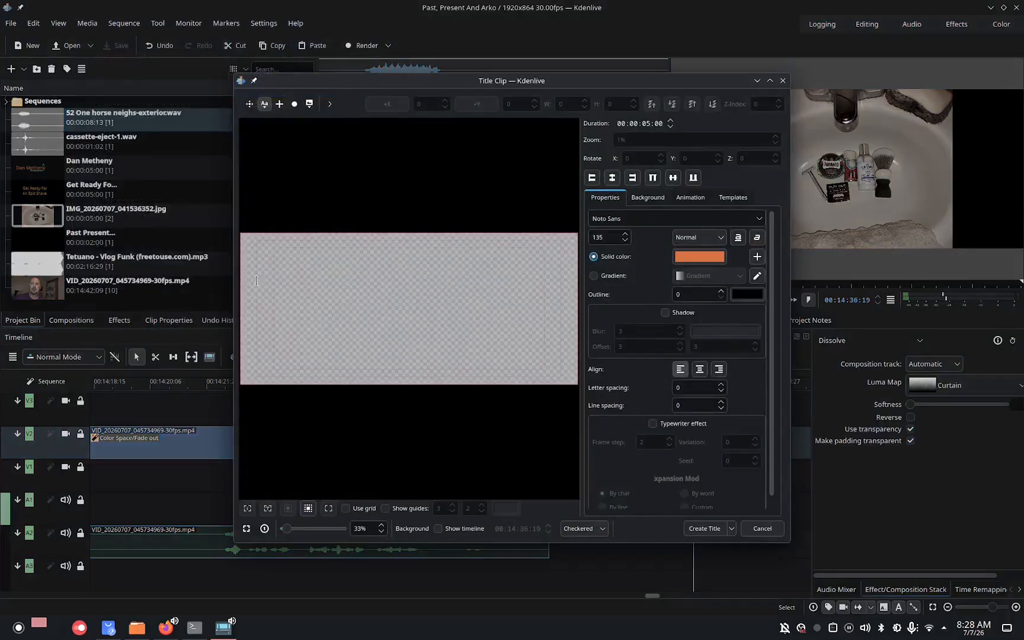
click(282, 266)
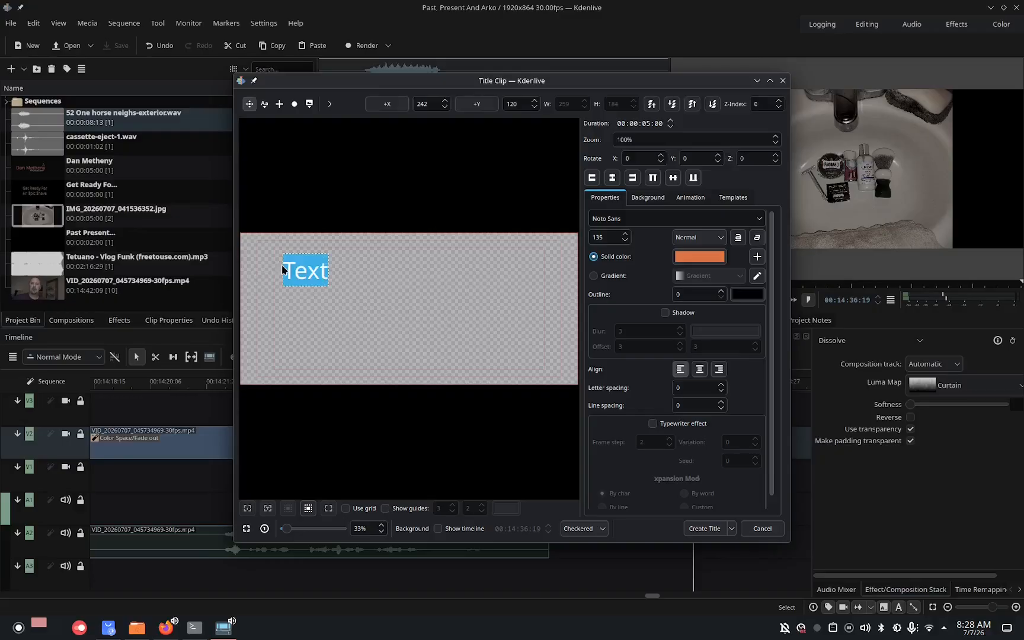
Write Like, Comment and Share on three lines and move the text block toward the upper left corner.
text(LIk)
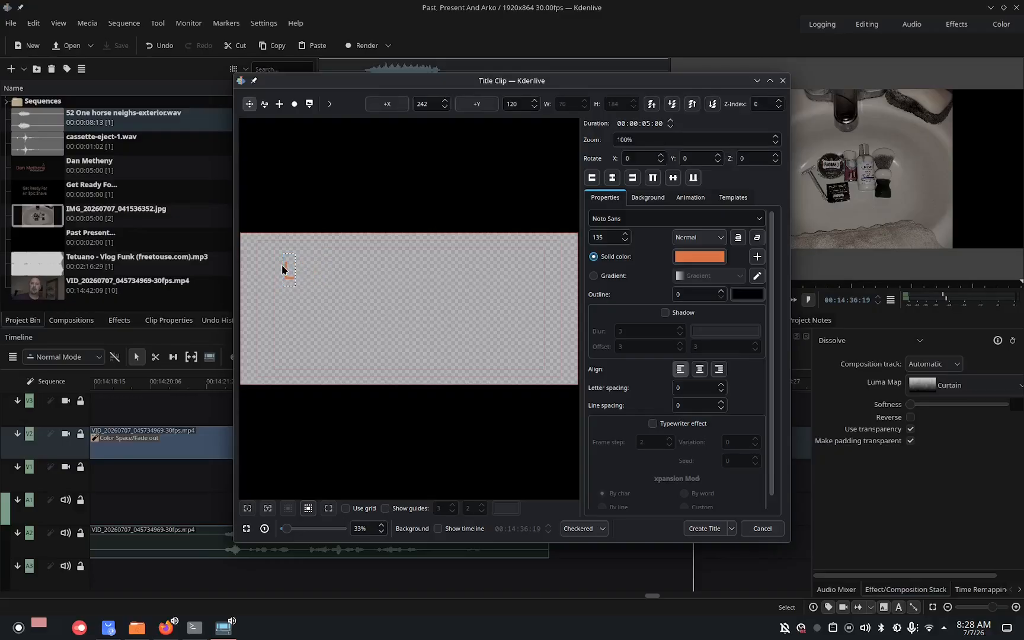
text(e)
key(BackSpace)
key(BackSpace)
text(ike)
key(Return)
text(Comm)
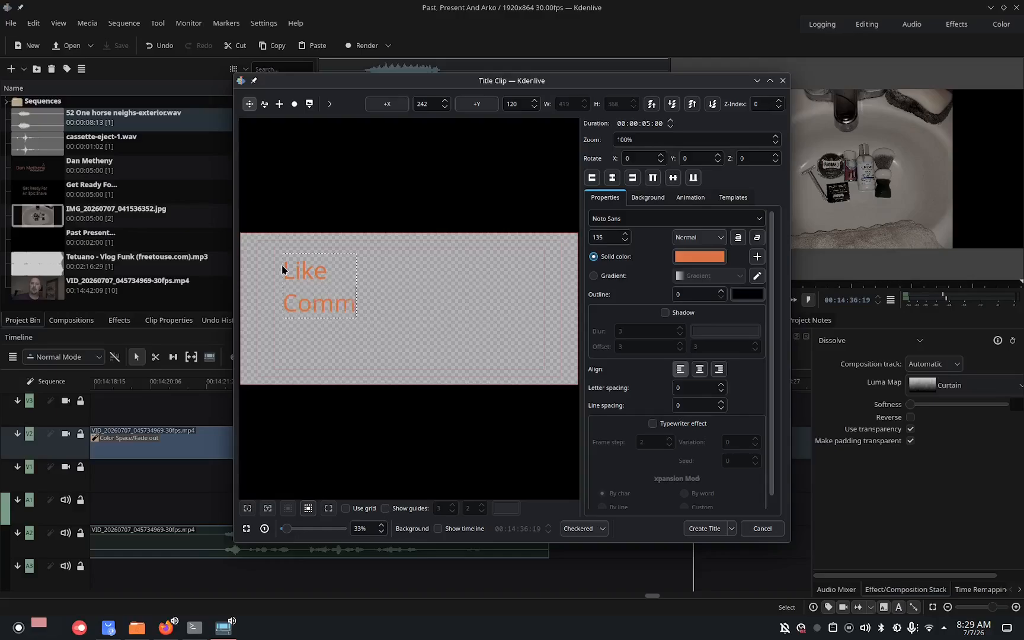
text(ent)
key(Return)
text(S)
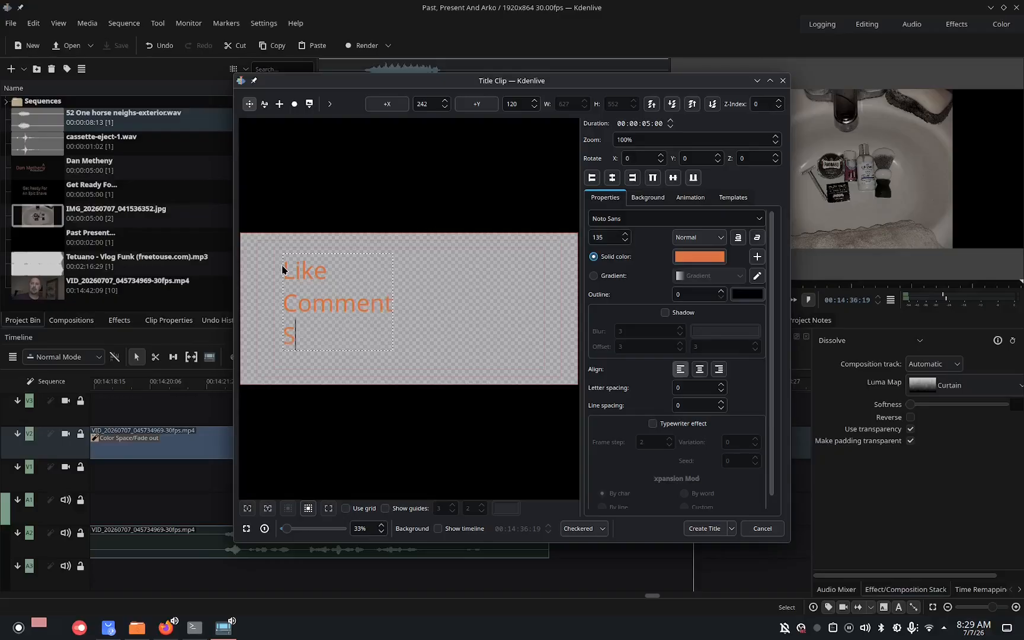
text(hare)
click(456, 299)
drag(301, 276, 287, 253)
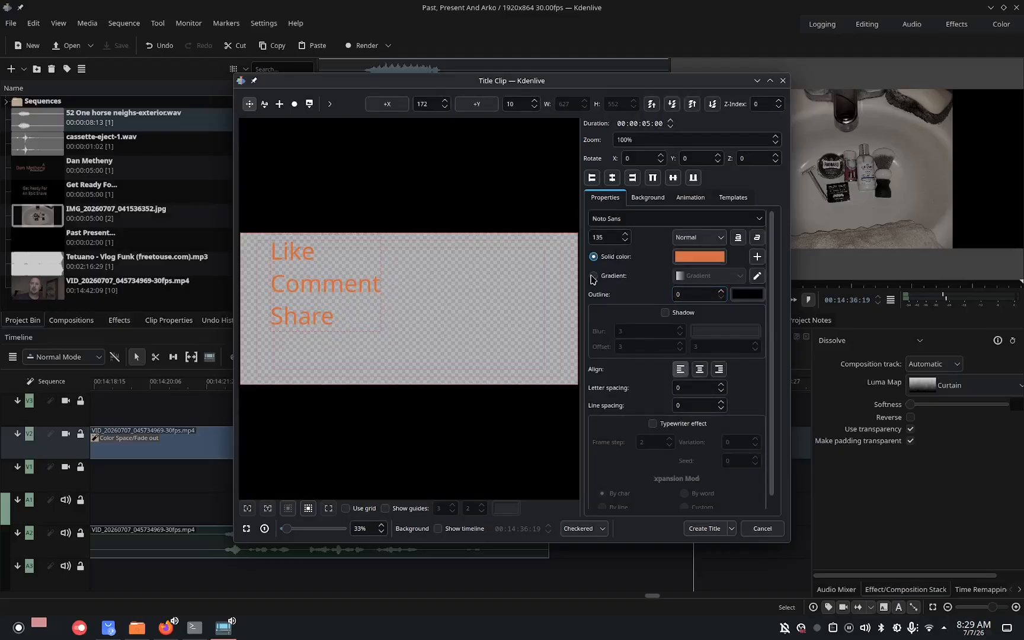
Add a second text item below the list and set its solid colour to magenta #cf37da.
click(264, 110)
click(286, 358)
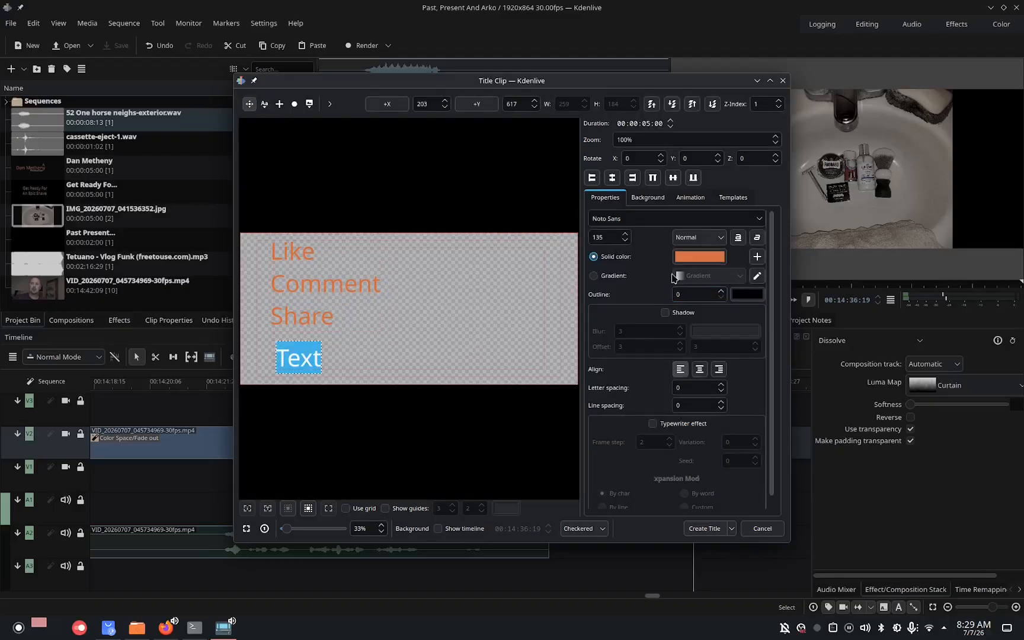
click(698, 259)
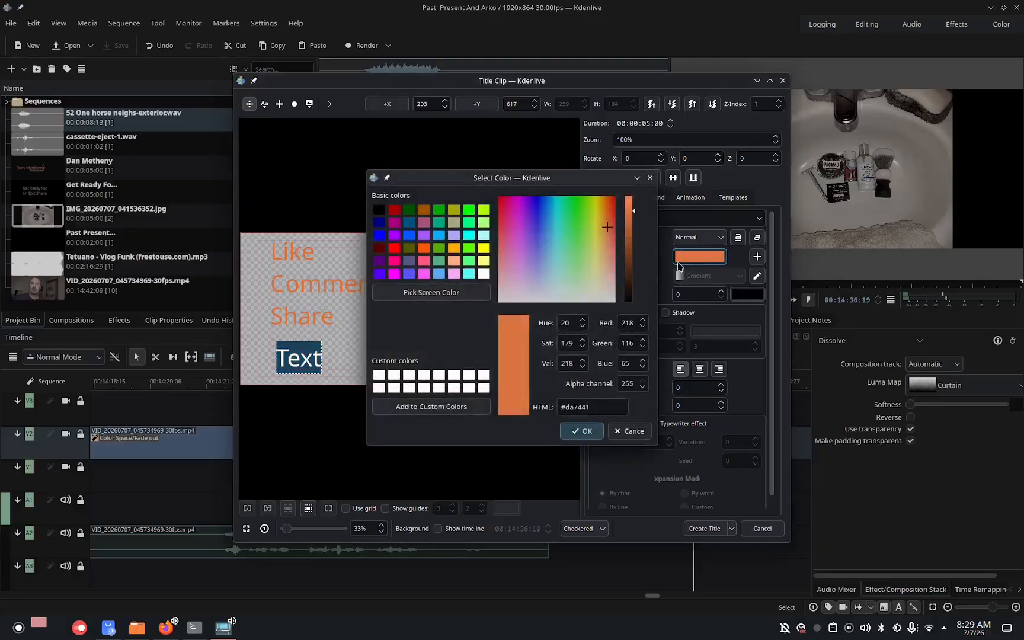
click(519, 221)
click(581, 430)
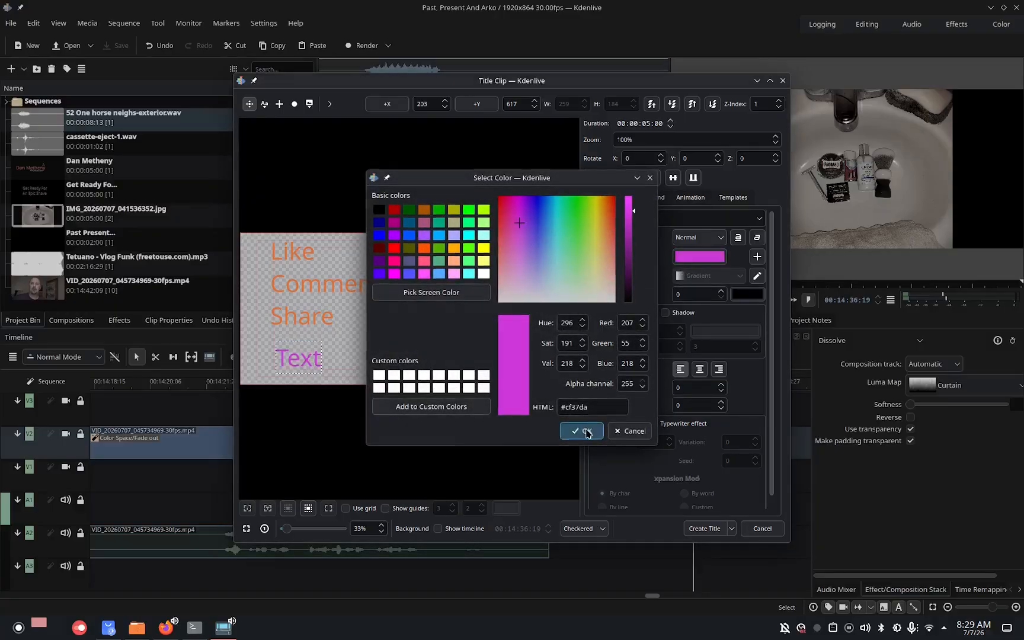
Set the second text's font size to 200 and nudge it into place under Share.
double_click(605, 236)
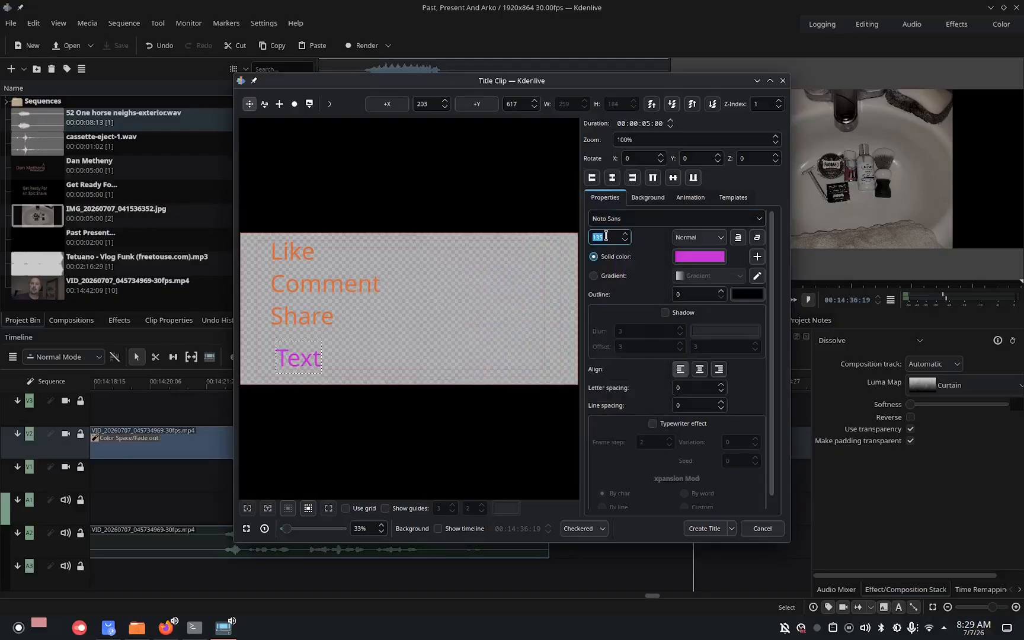
text(200)
click(449, 355)
click(323, 376)
drag(323, 375, 315, 361)
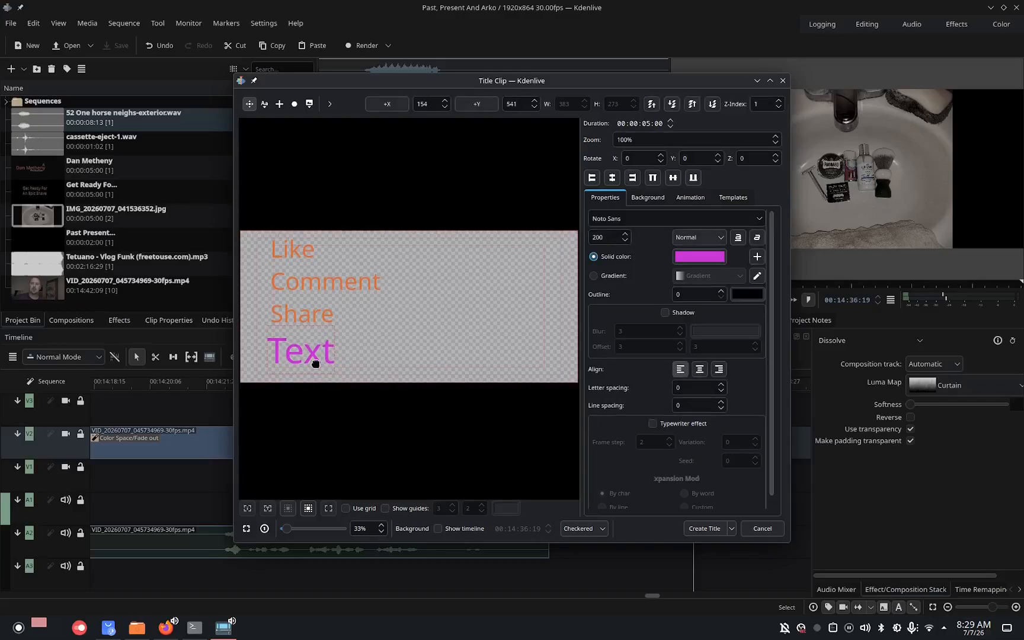
Replace the second text item's placeholder with Subscribe.
double_click(316, 362)
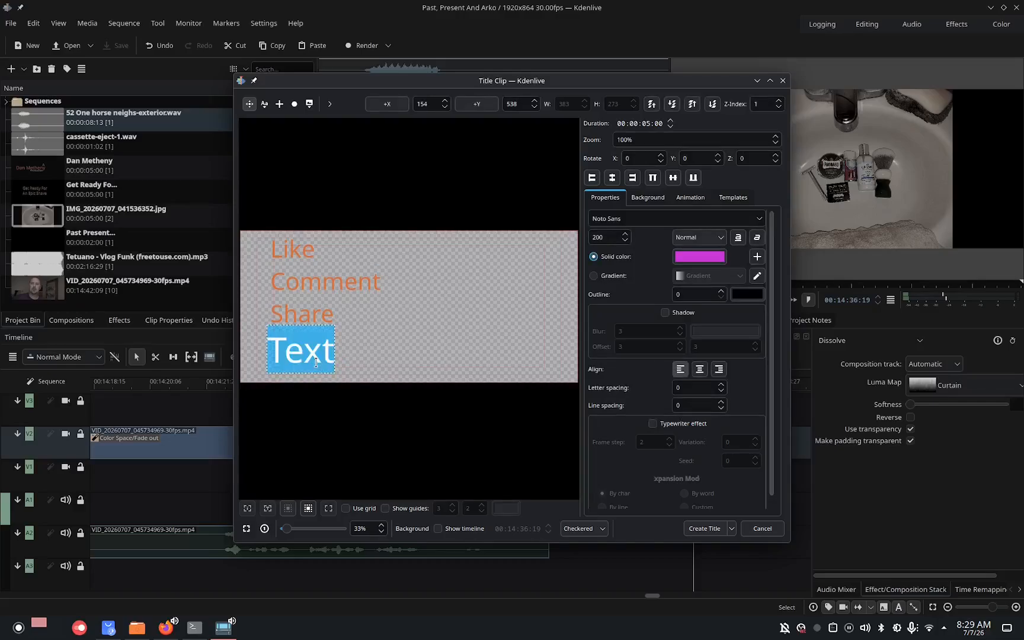
text(Sub)
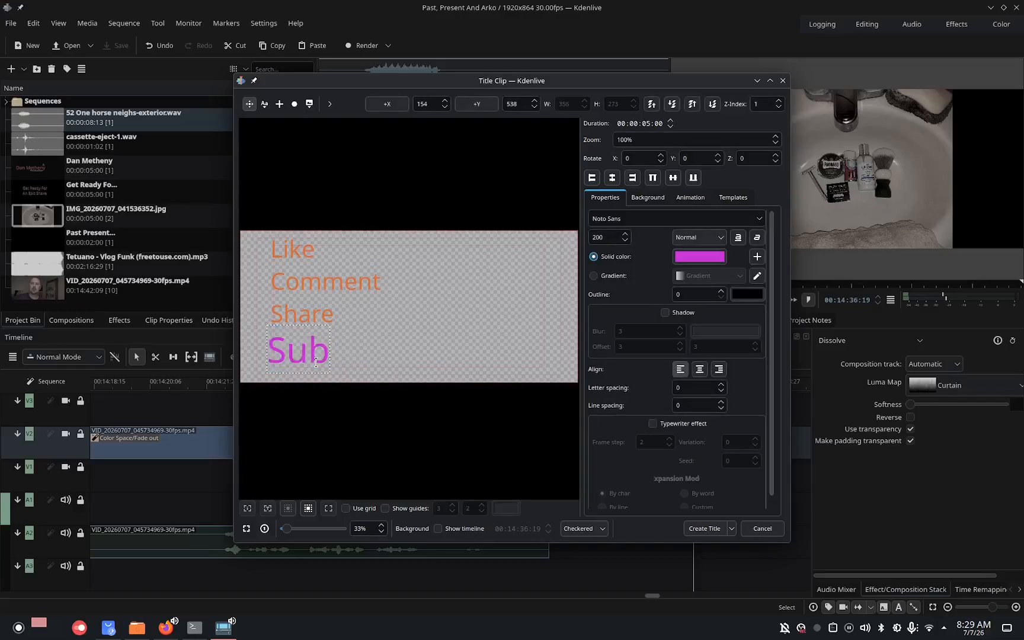
text(scribe)
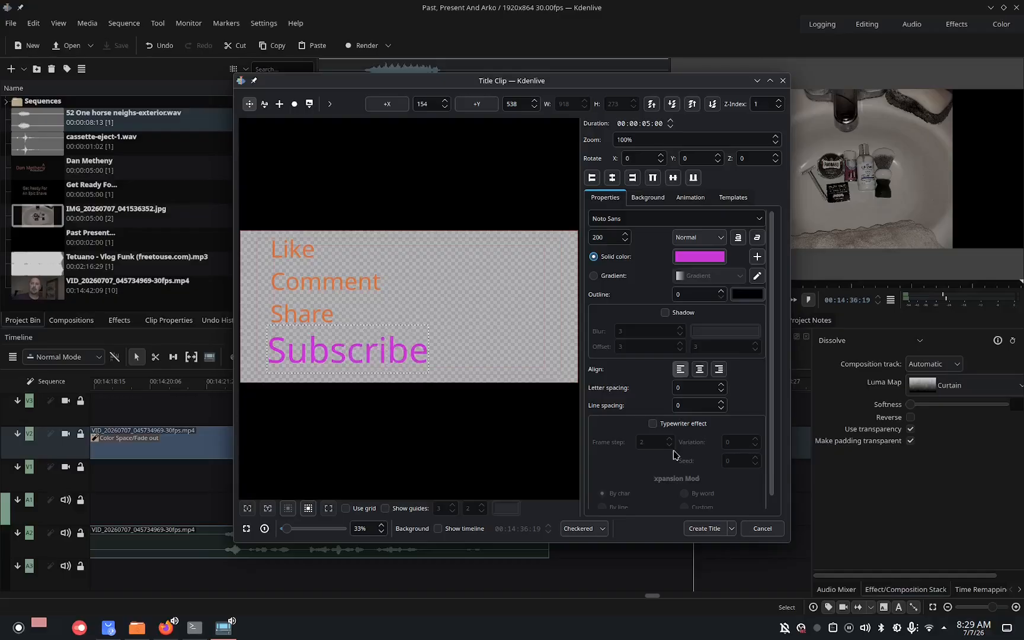
Create the title clip and place it on track V3 starting about 00:14:31:19, above the image.
click(716, 528)
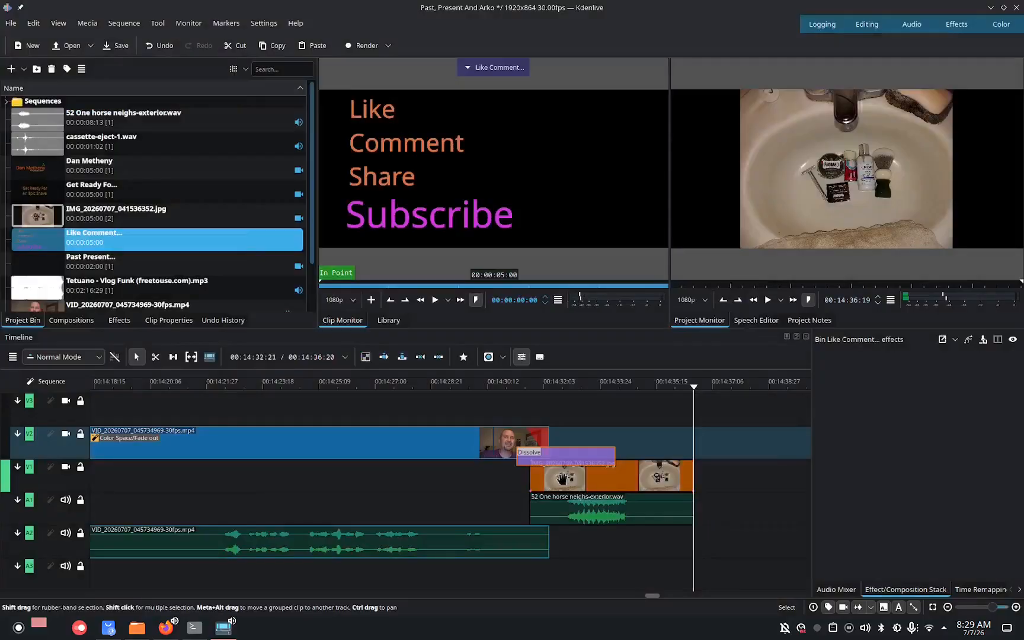
drag(62, 244, 523, 403)
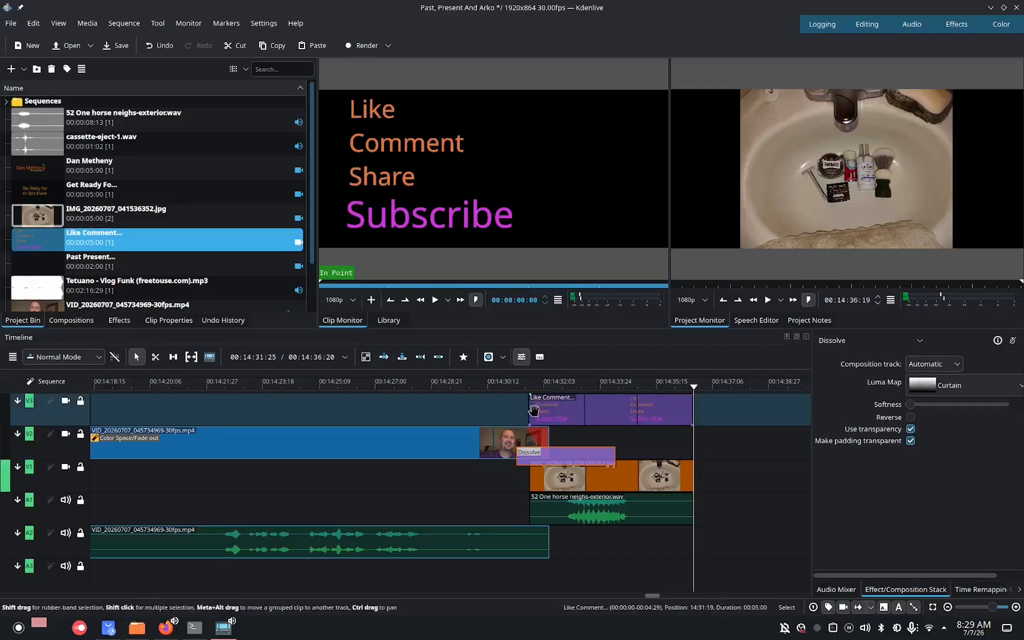